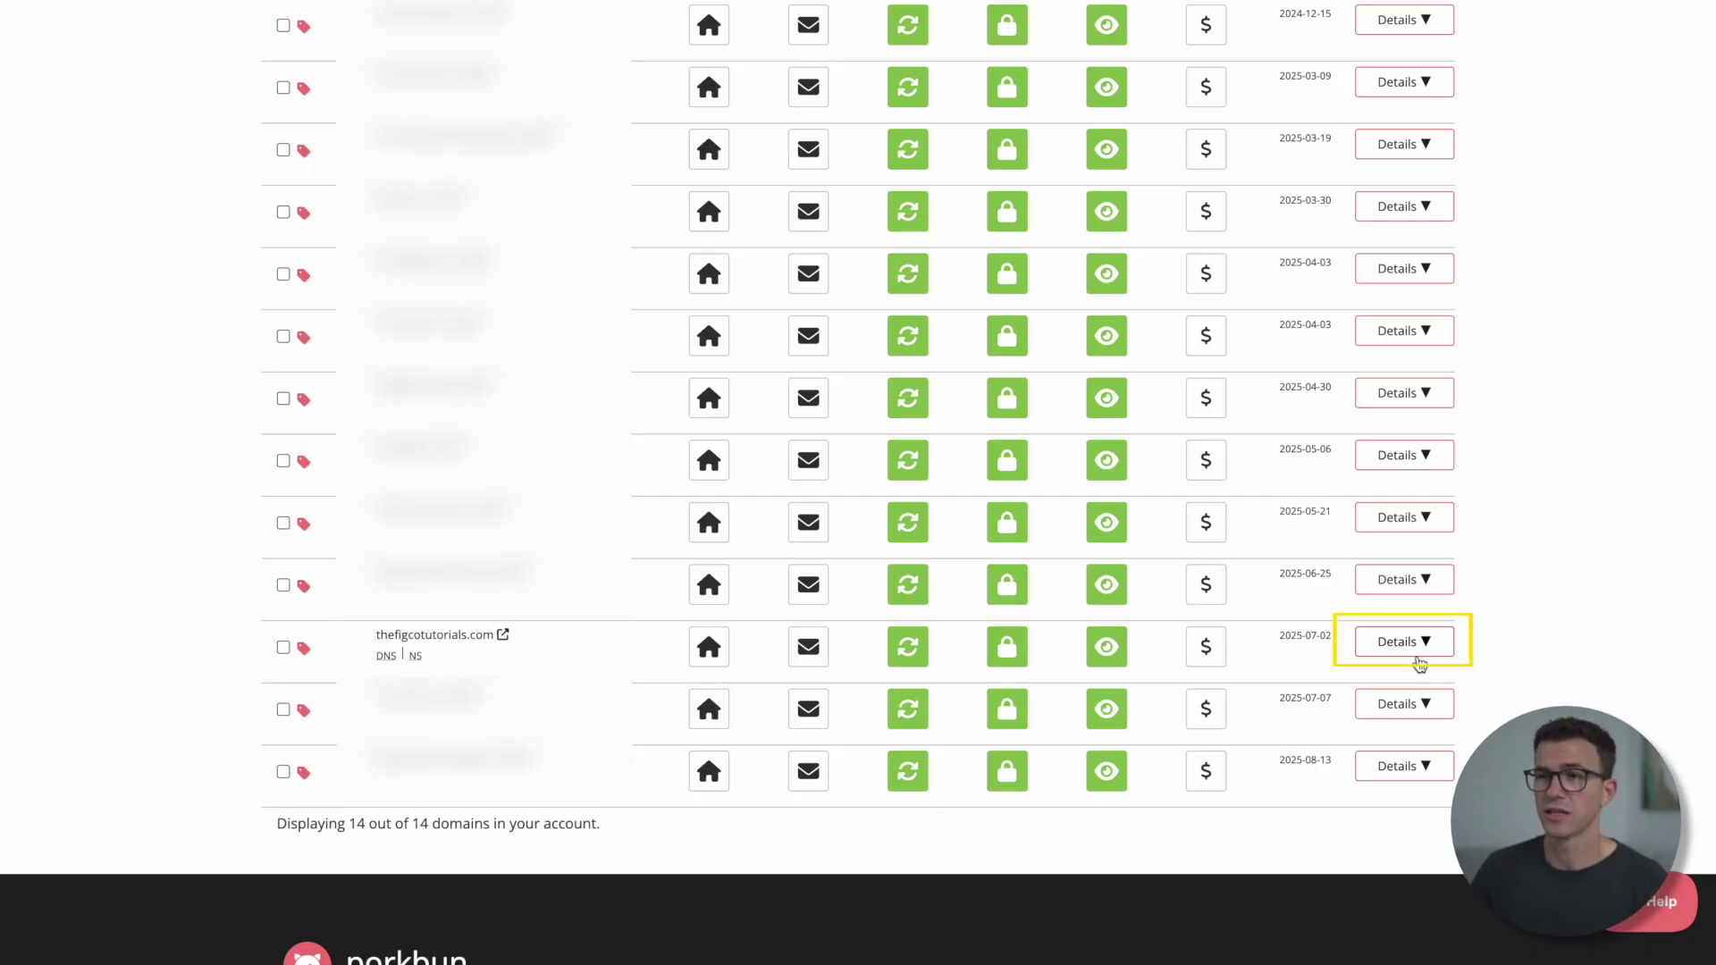
# Step: Choose the Easy WordPress hosting plan for thefigcotutorials.com
pyautogui.click(1421, 648)
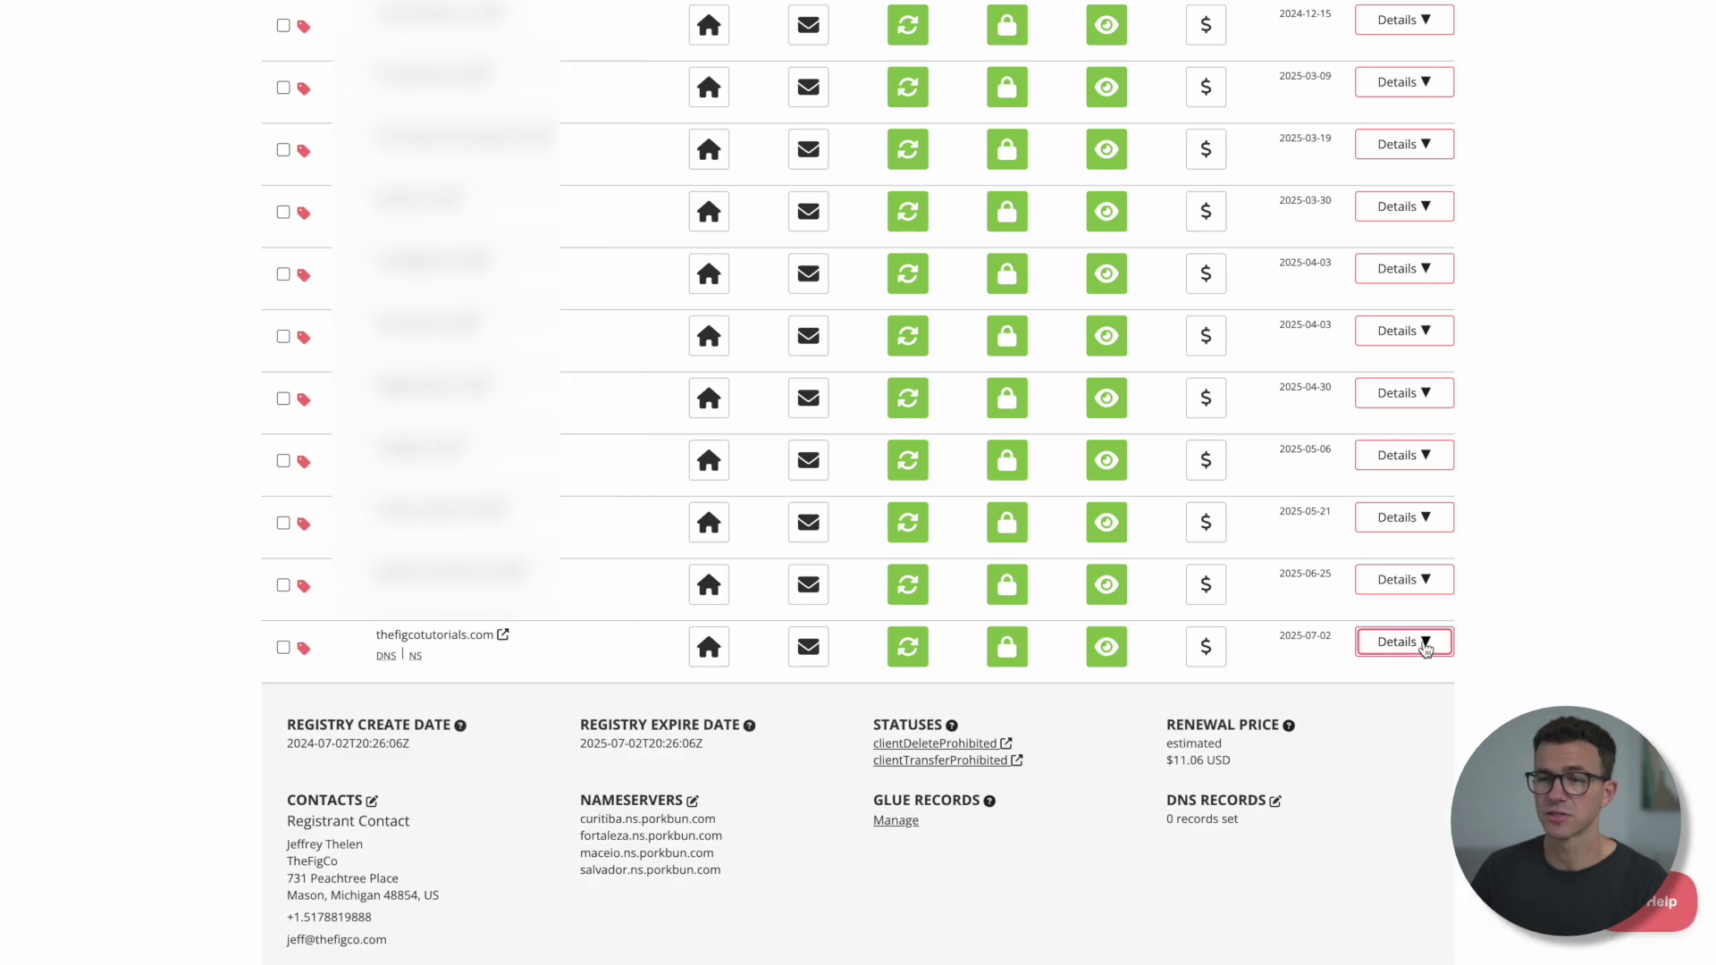
pyautogui.scroll(-5, 459, 490)
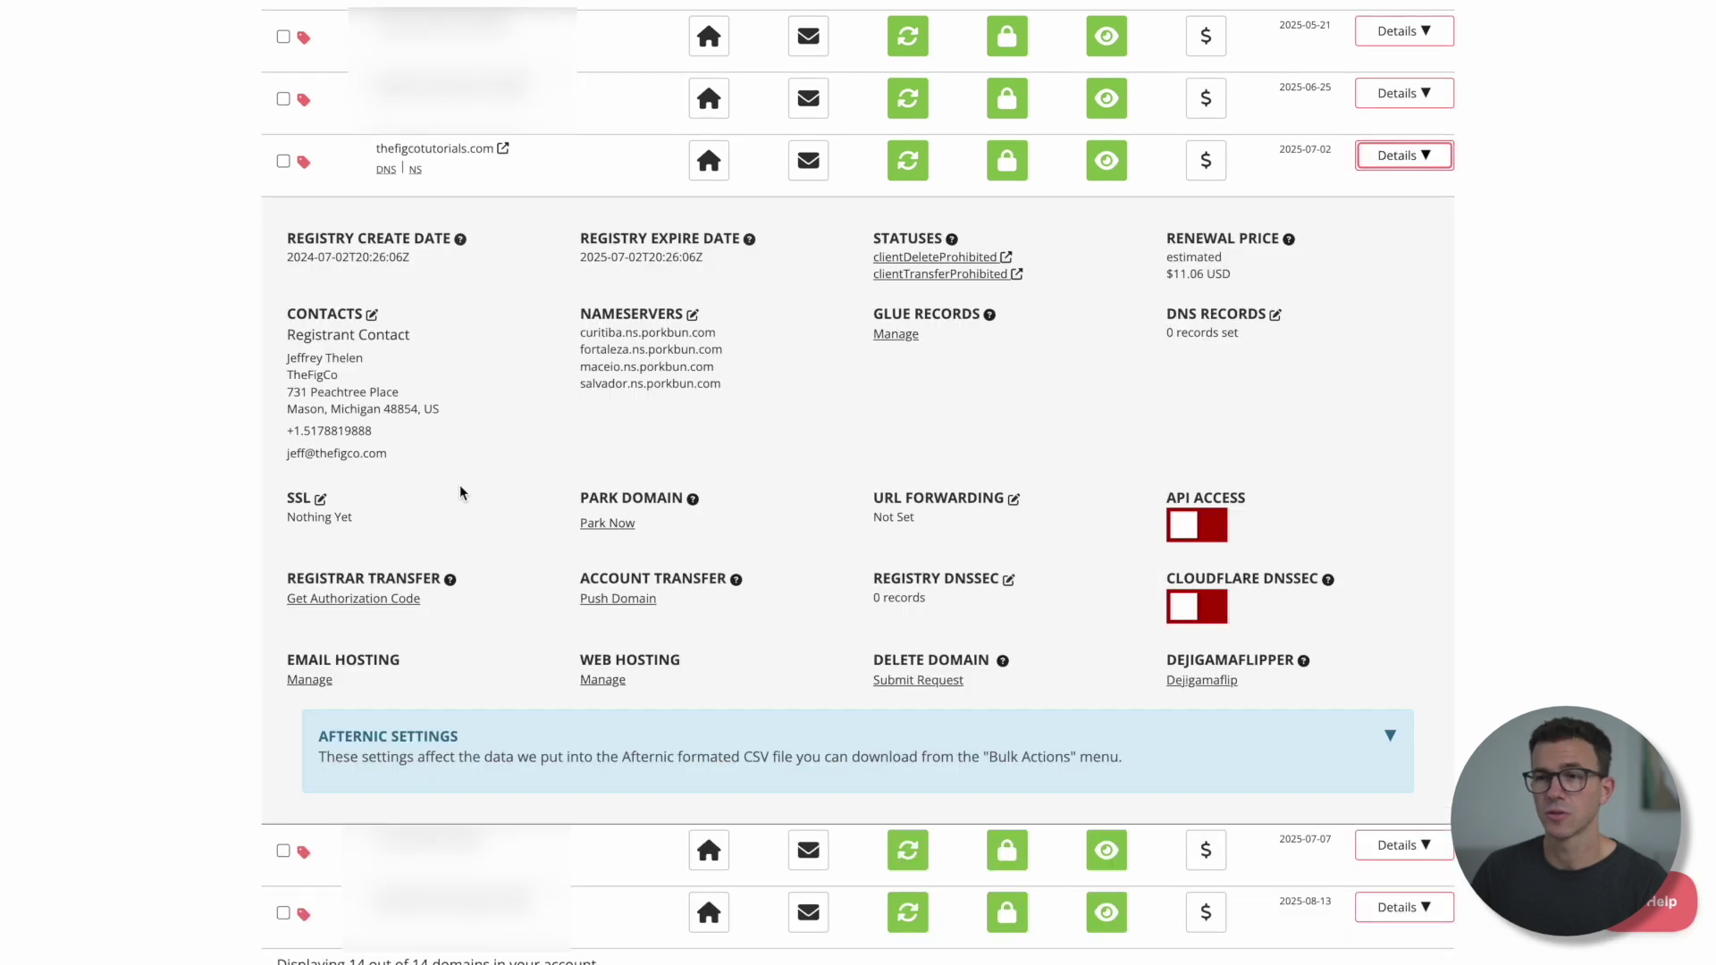
pyautogui.click(603, 681)
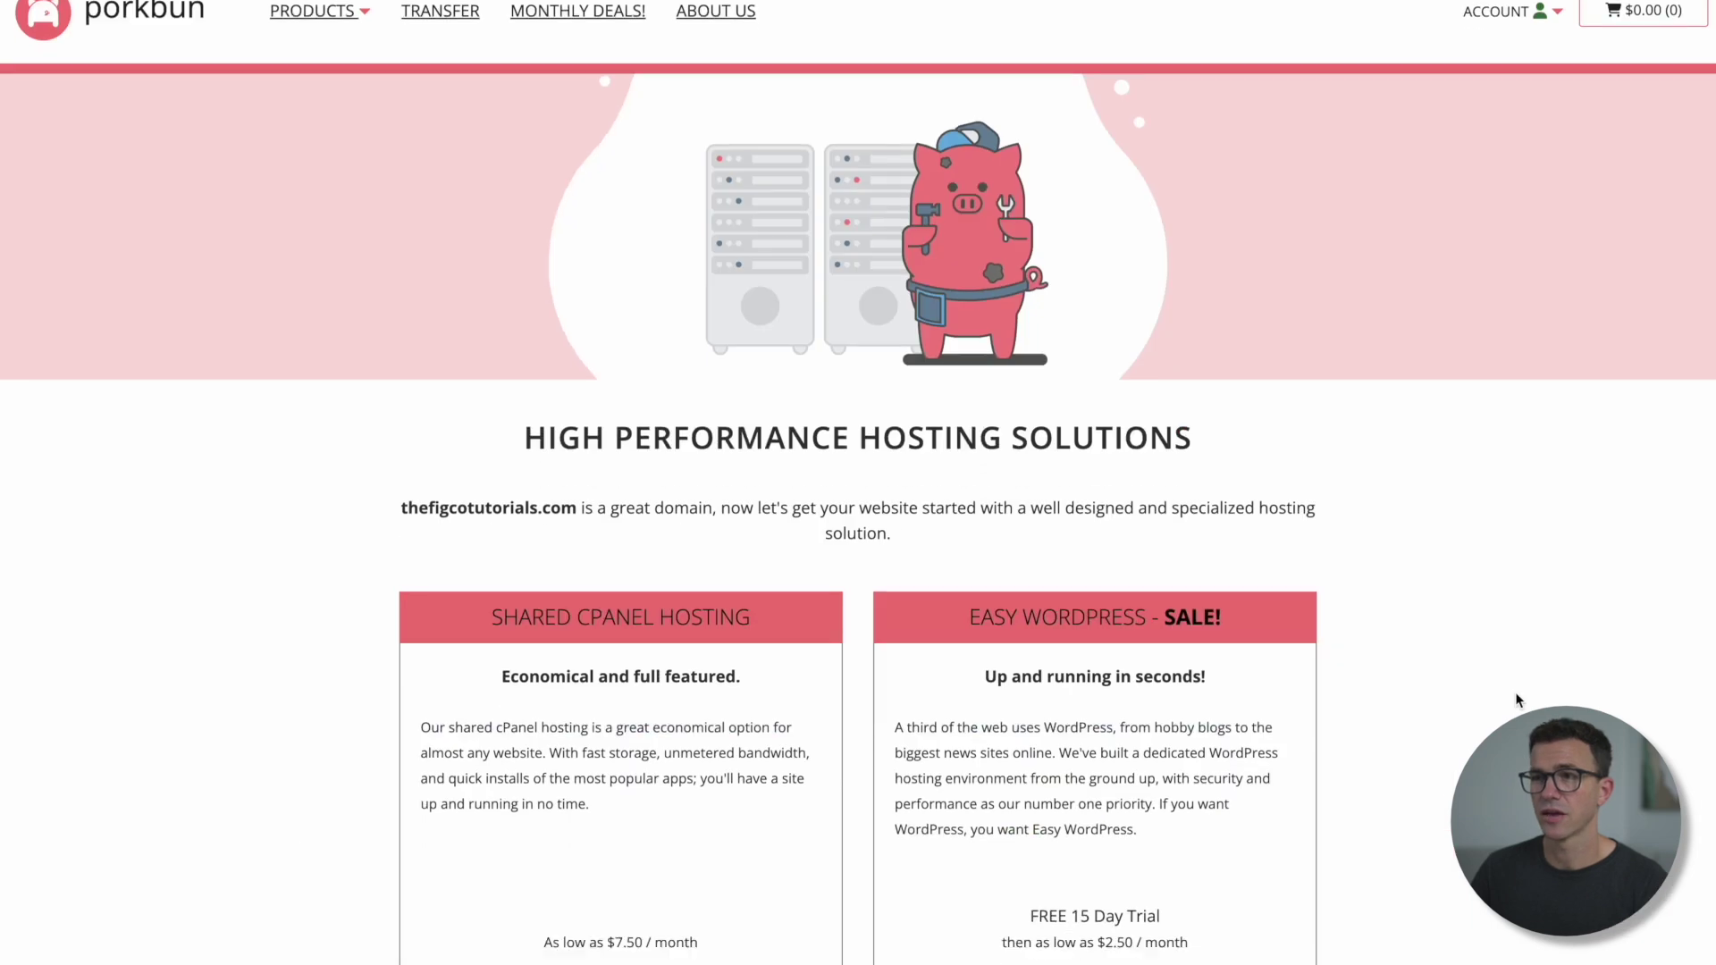
pyautogui.scroll(-4, 1514, 692)
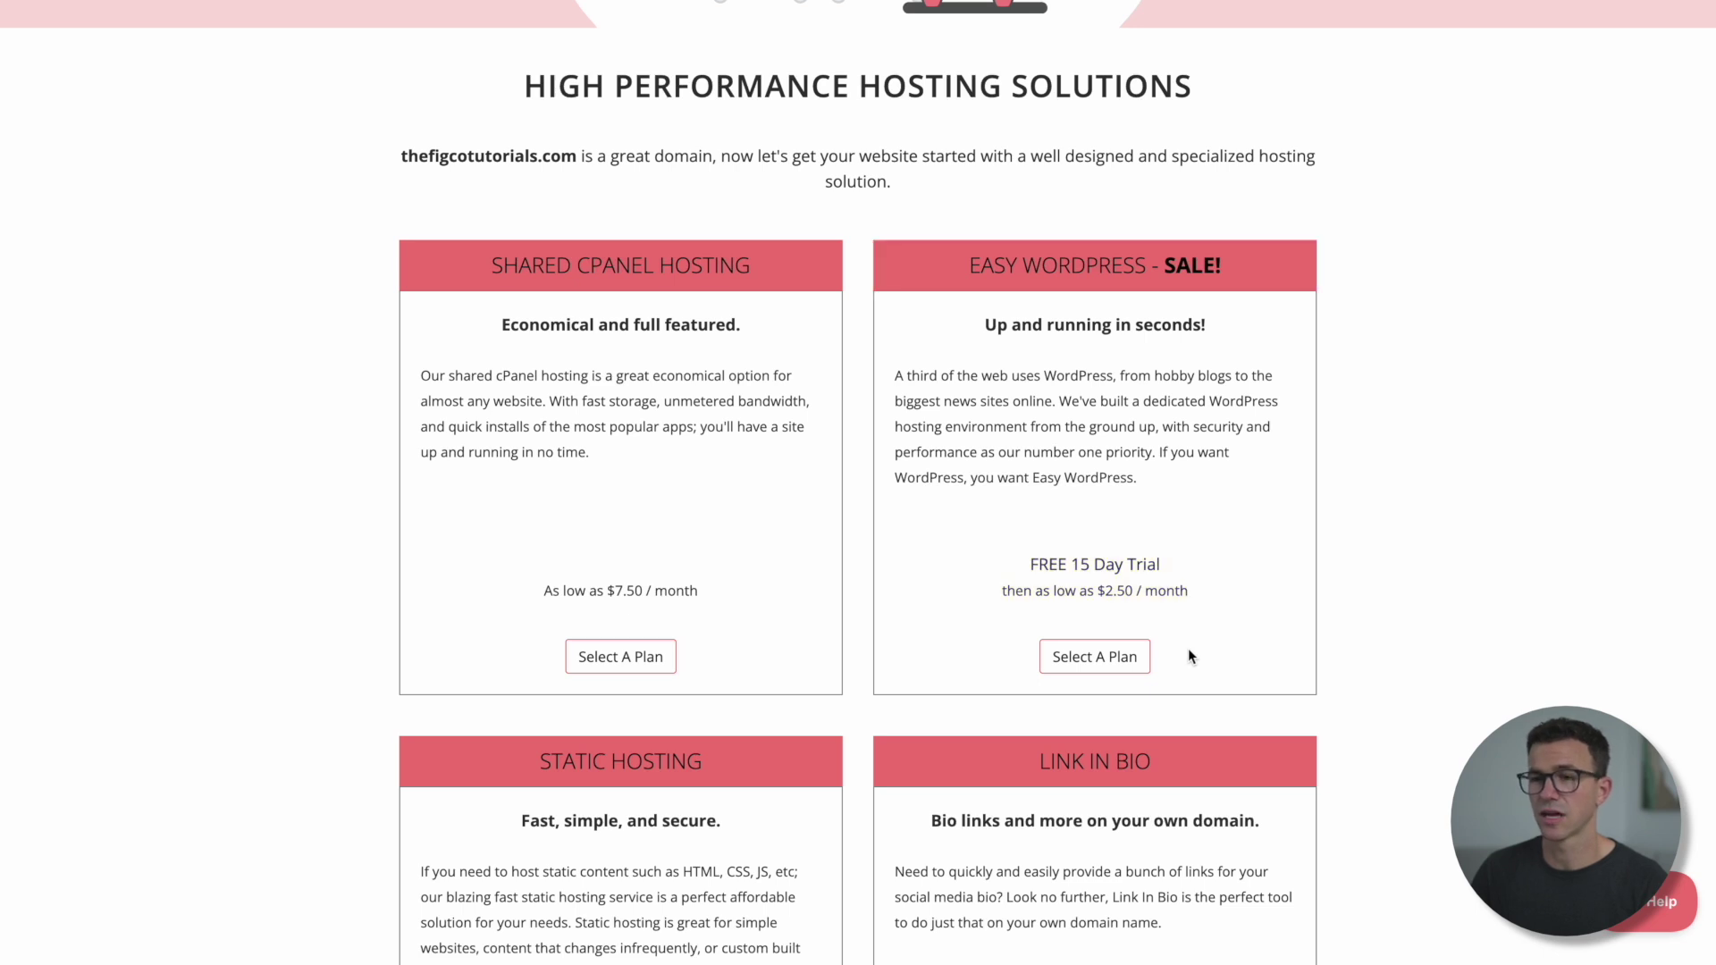
pyautogui.click(1097, 656)
# Step: Reveal the temporary admin password and log straight into the site's WordPress admin
pyautogui.scroll(-3, 1381, 682)
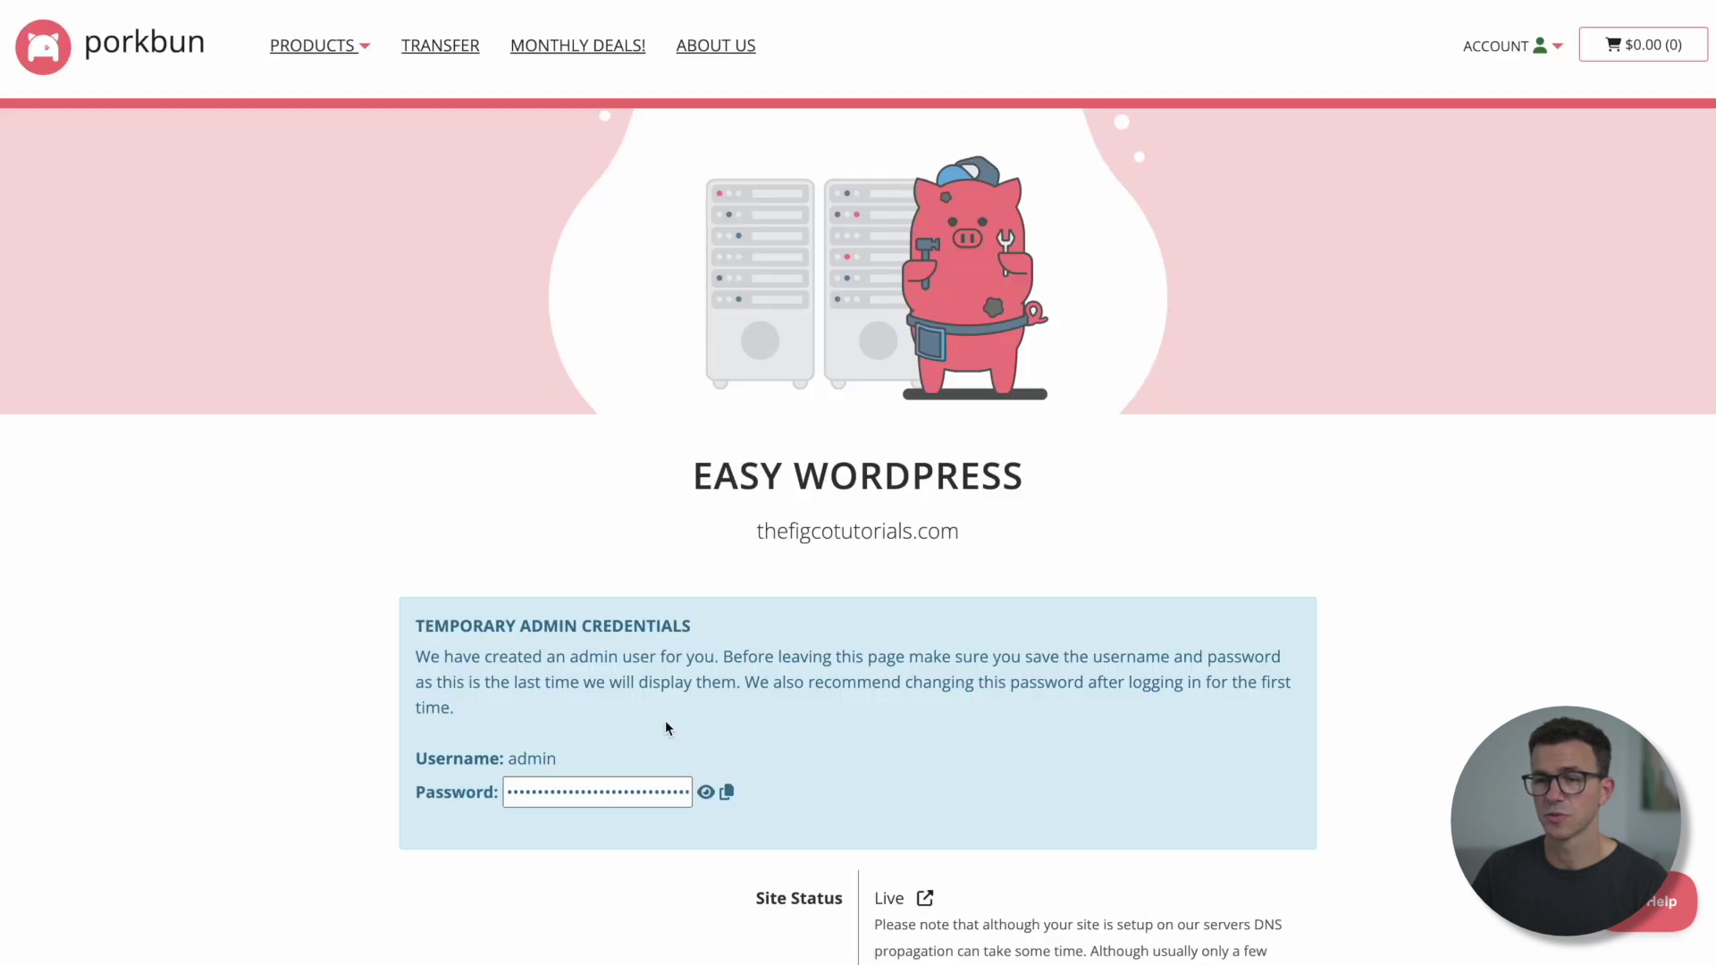
pyautogui.click(706, 792)
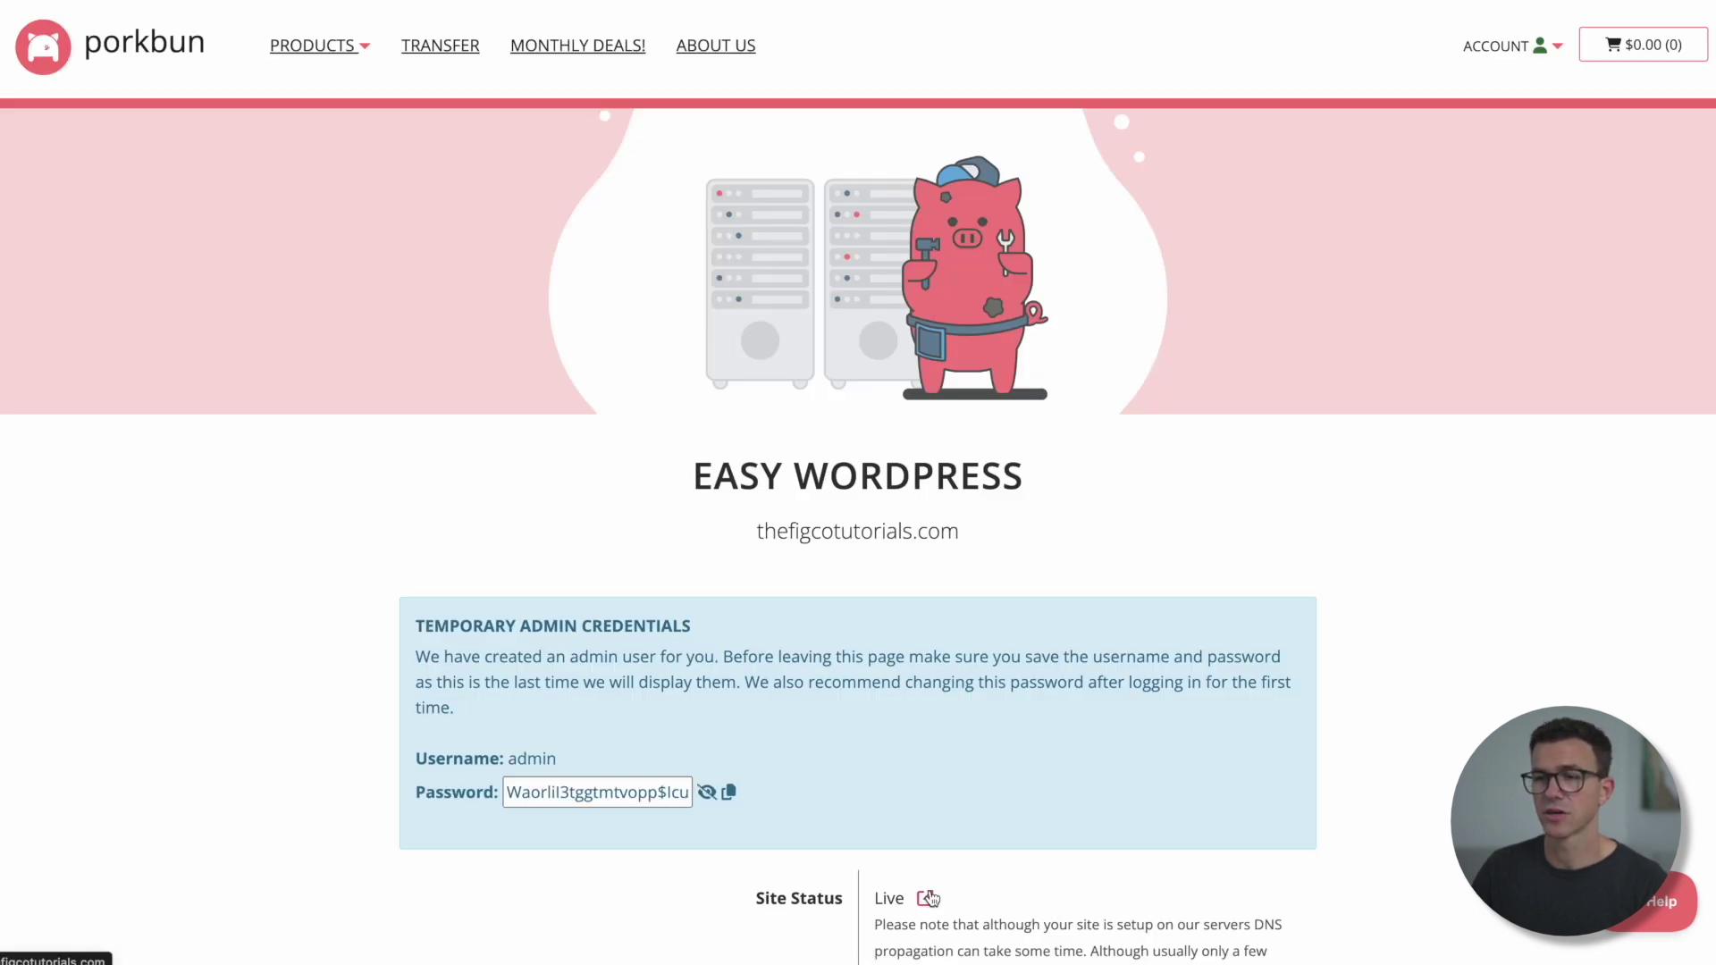
pyautogui.scroll(-5, 798, 667)
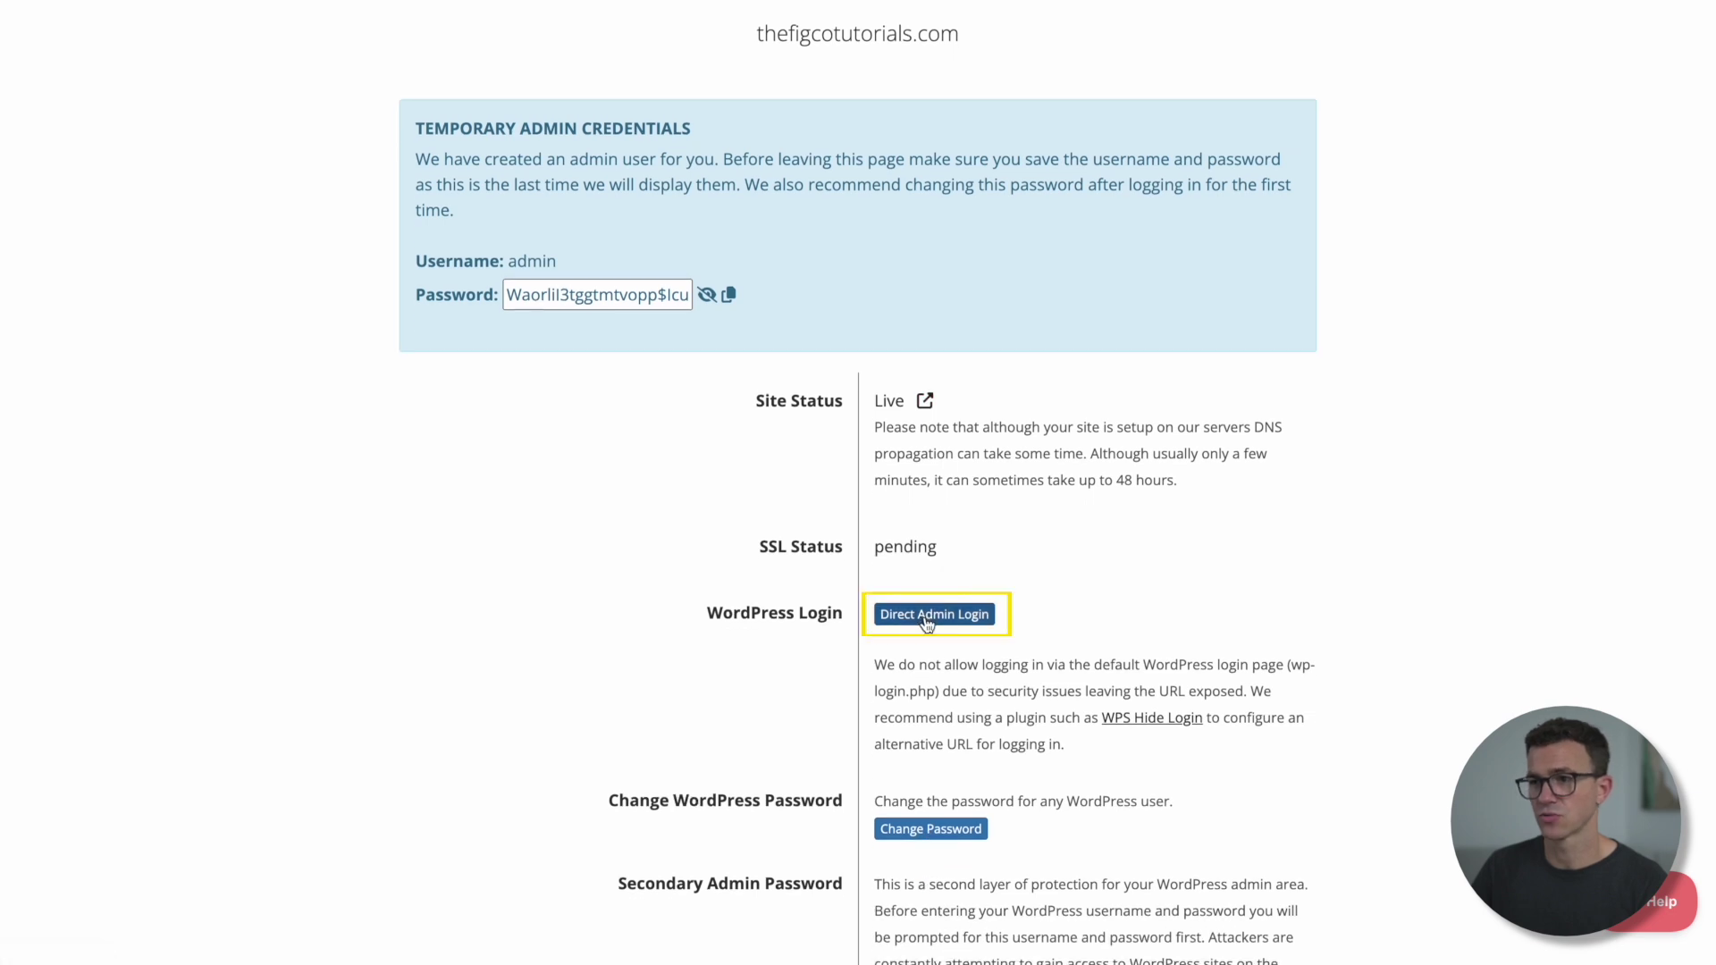
pyautogui.click(926, 623)
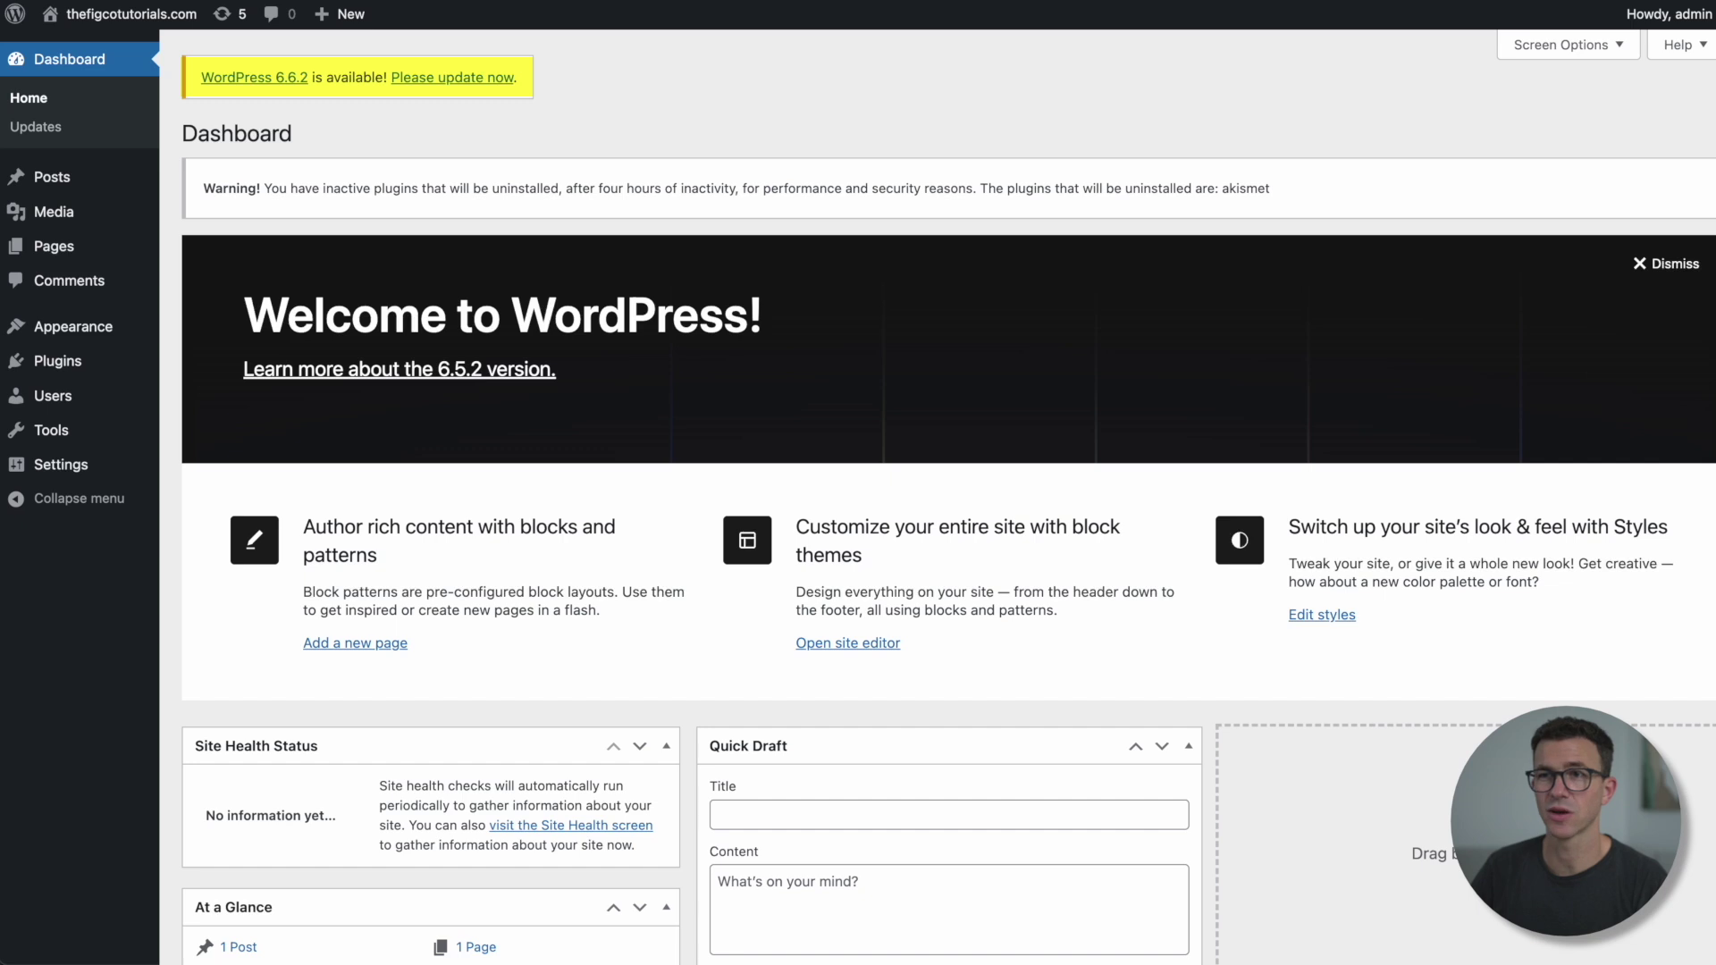
# Step: Update WordPress to version 6.6.2
pyautogui.click(464, 78)
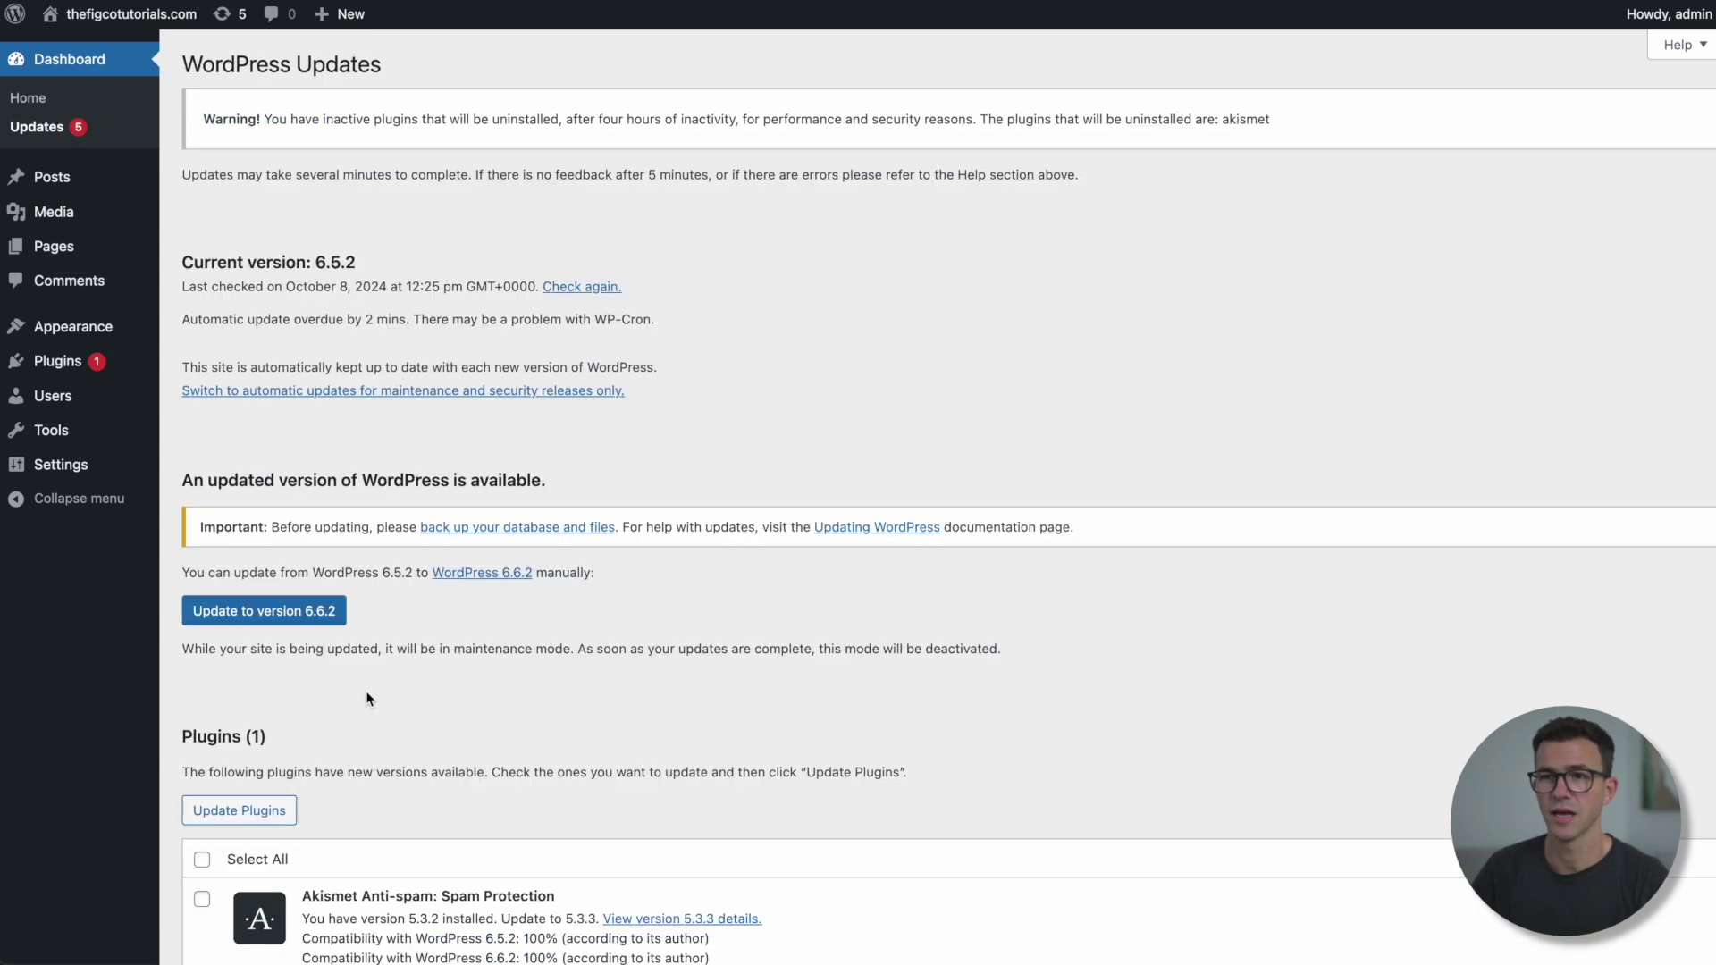
pyautogui.click(274, 620)
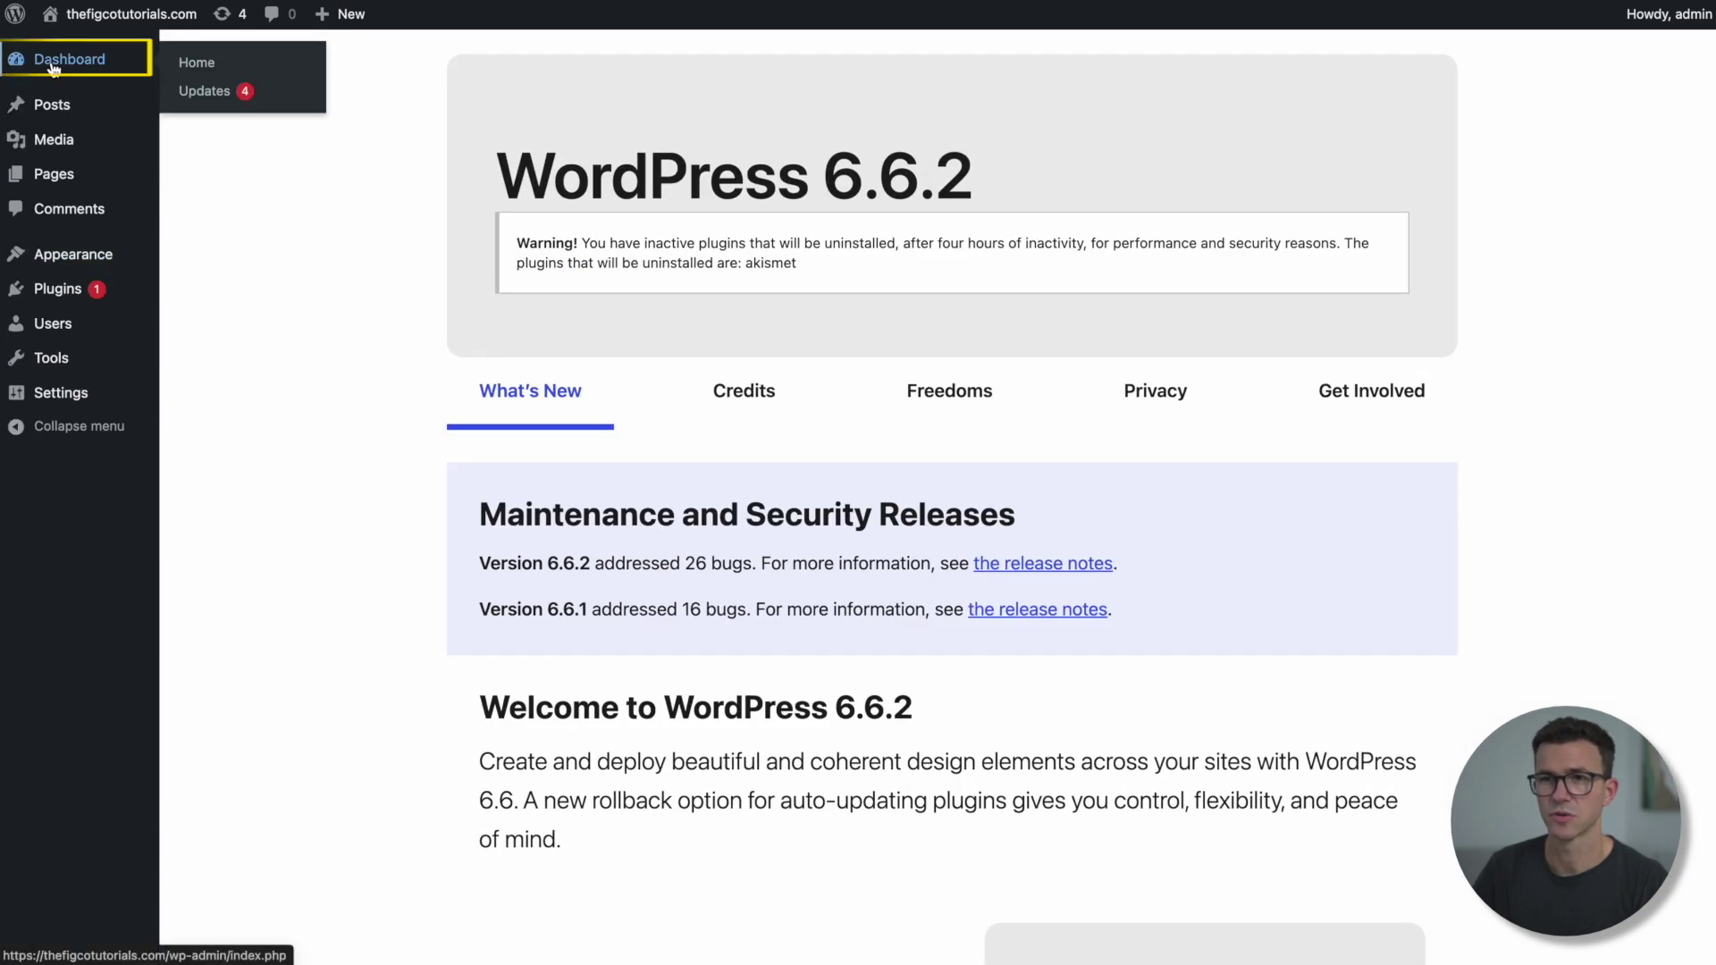
pyautogui.click(63, 58)
# Step: Delete the Akismet Anti-spam plugin from the installed plugins
pyautogui.moveTo(56, 366)
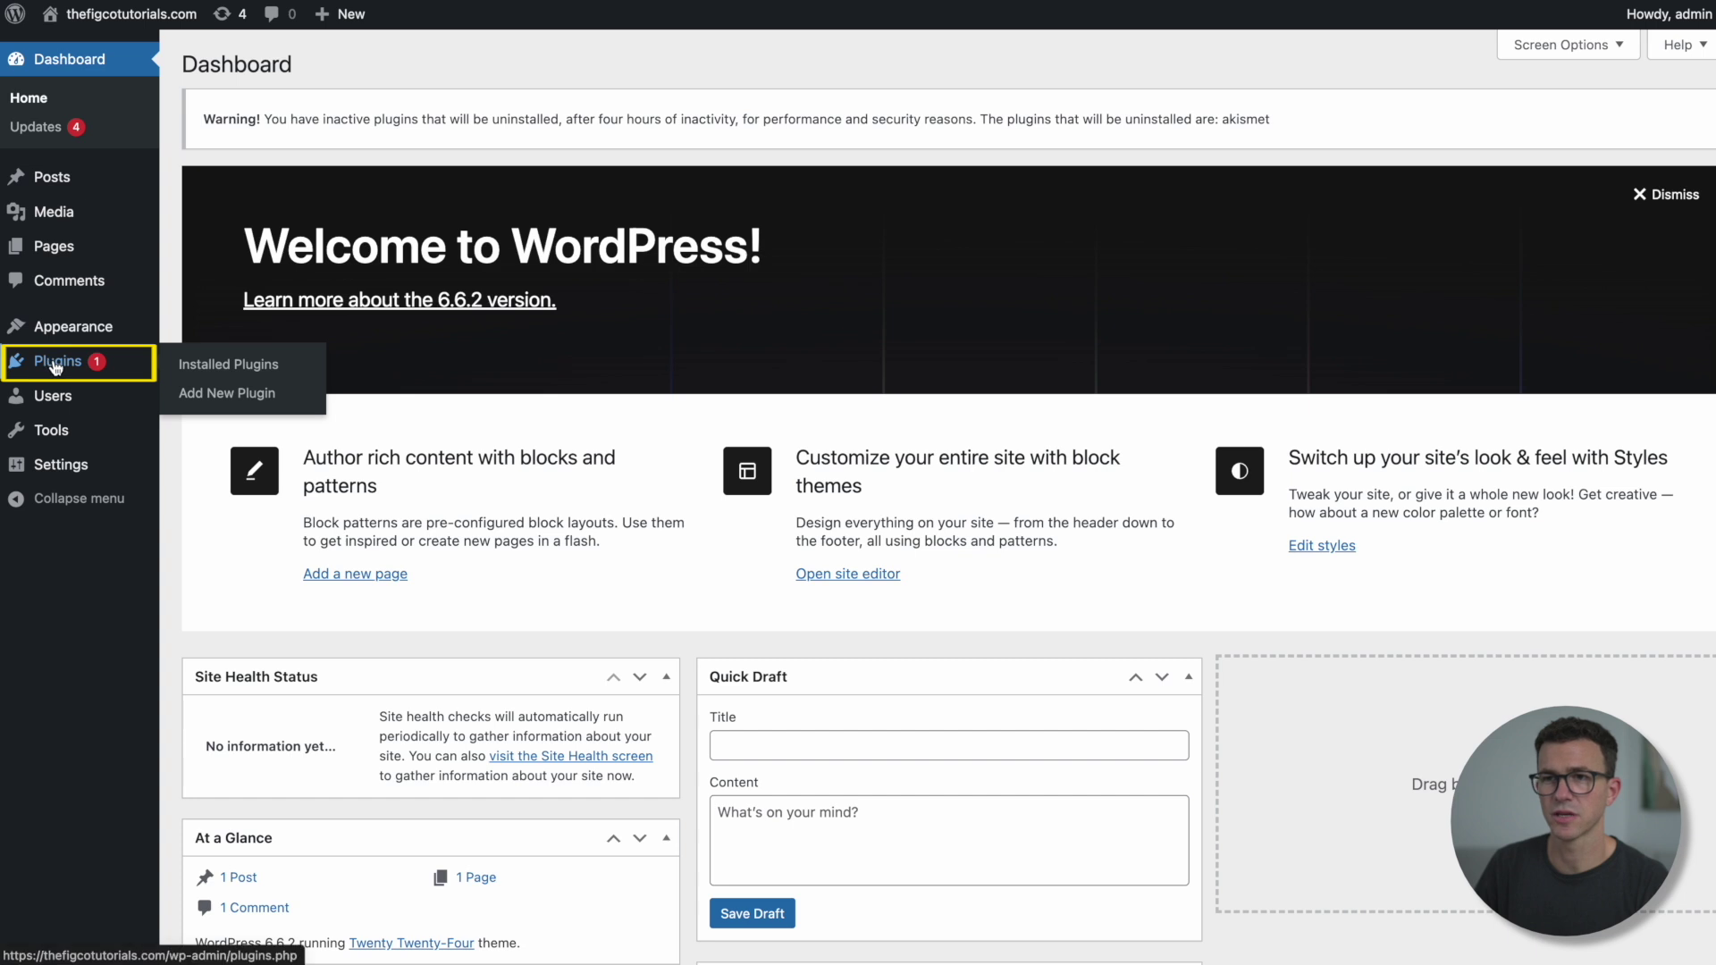
pyautogui.click(194, 367)
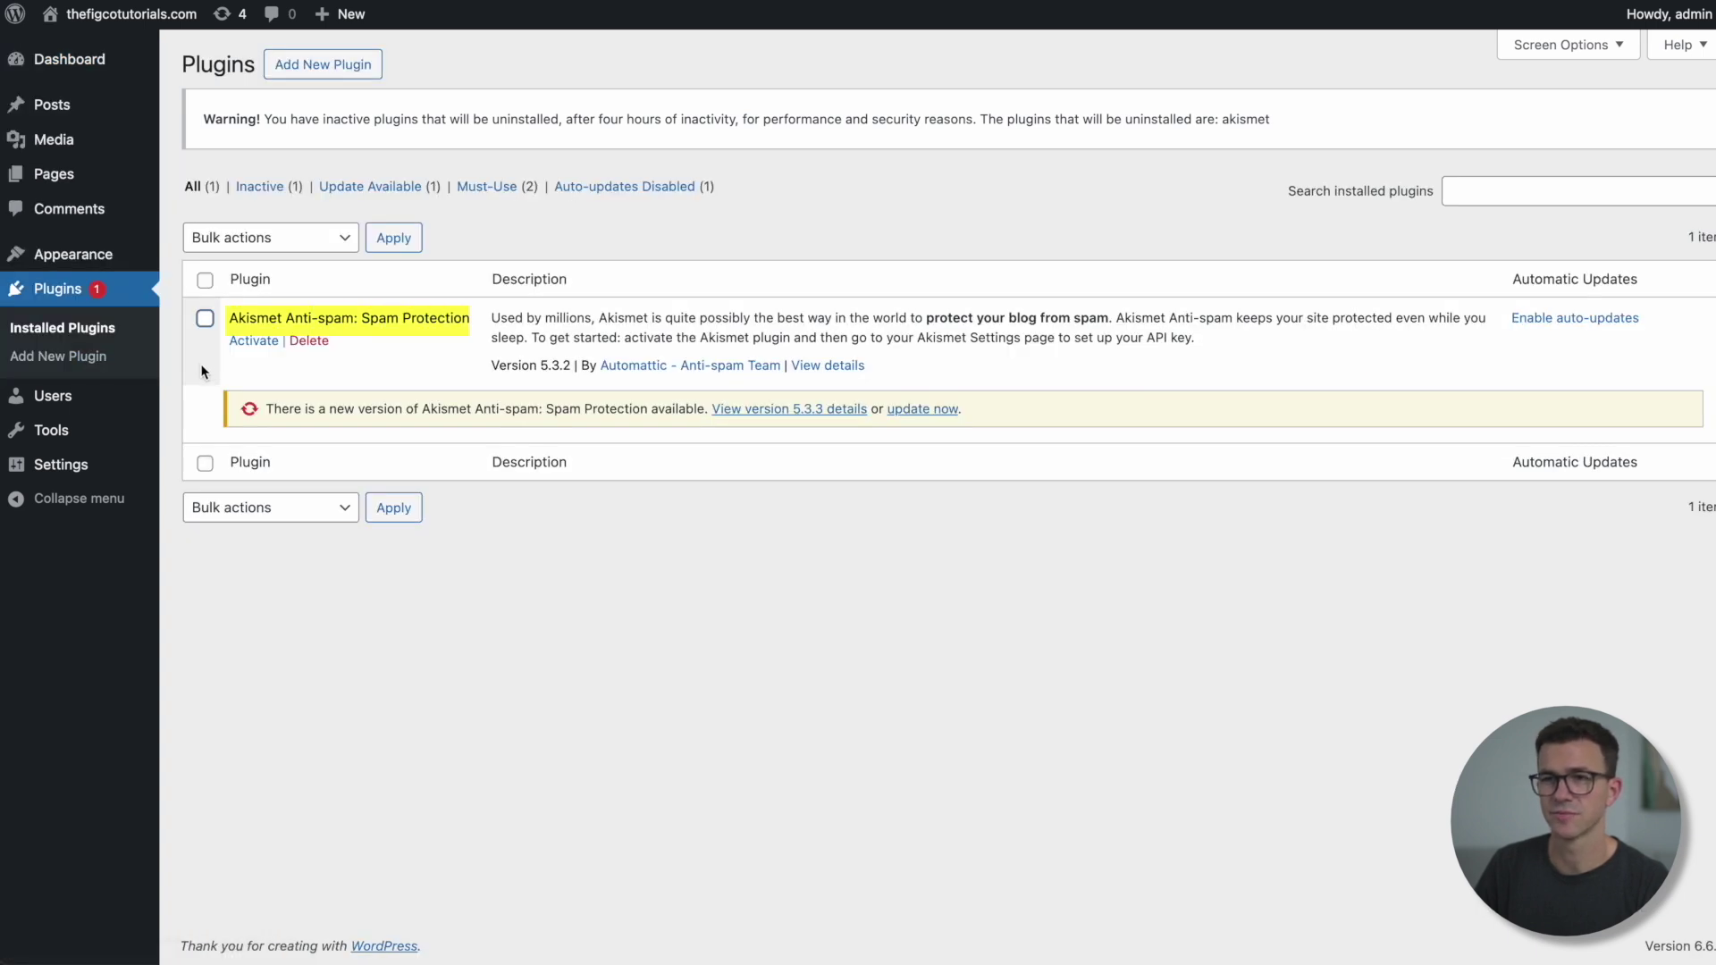
pyautogui.click(309, 341)
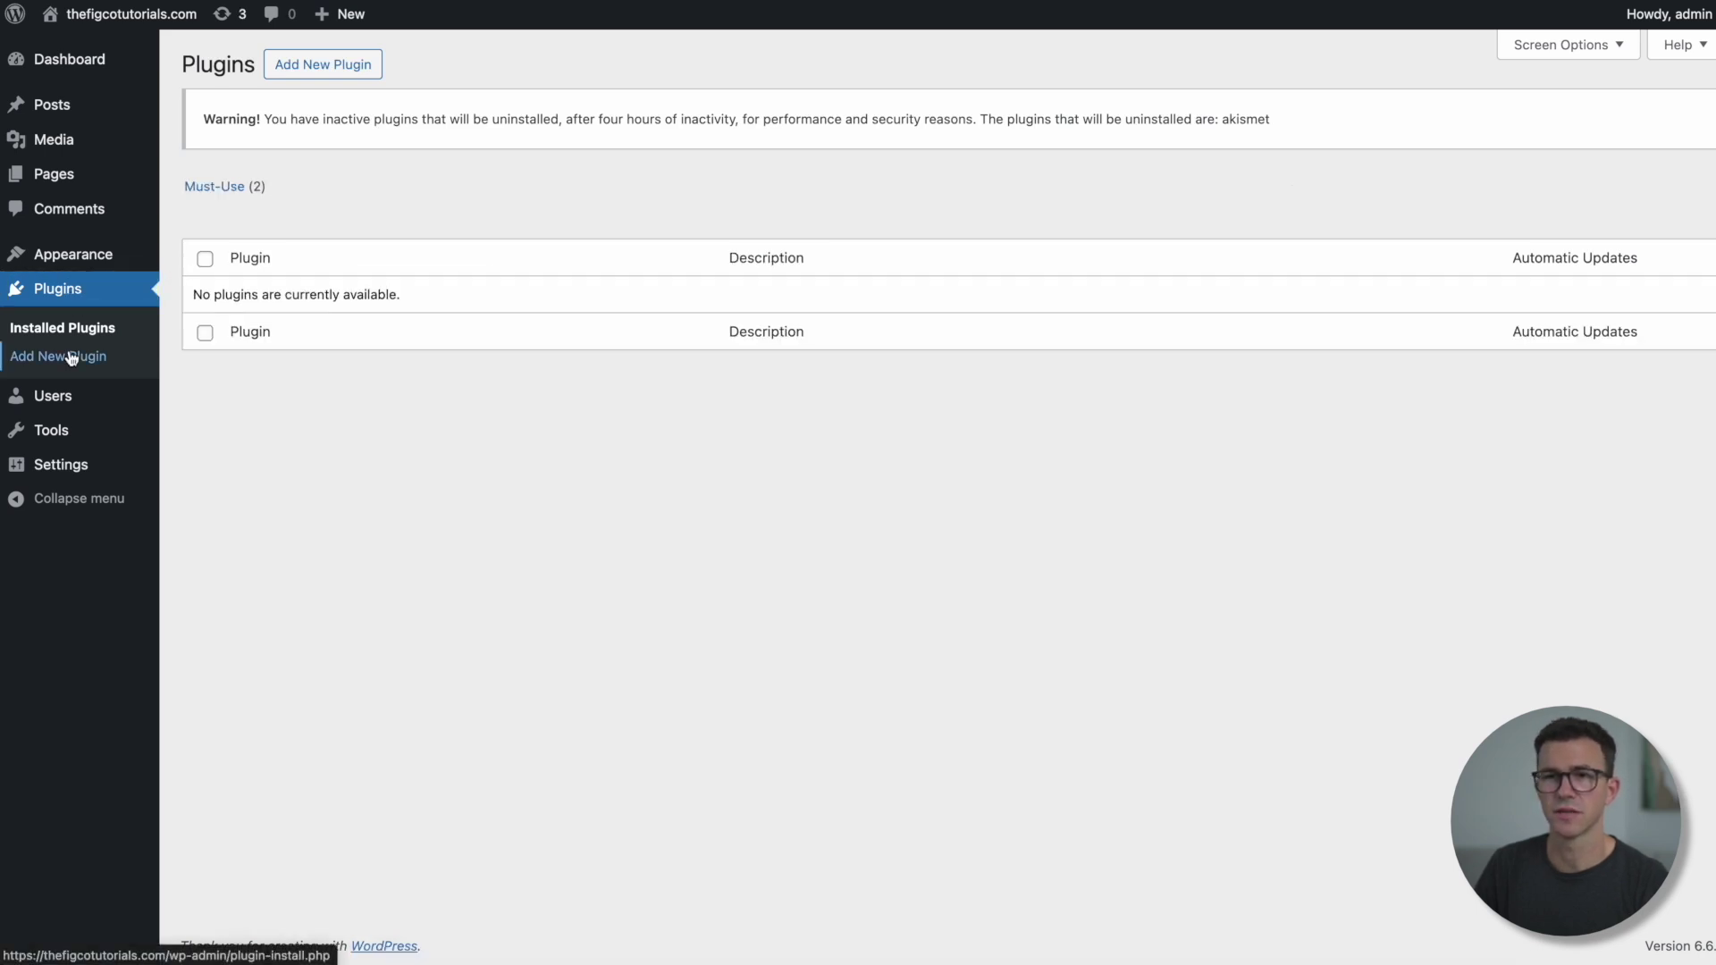
# Step: Install and activate the Elementor Website Builder plugin
pyautogui.click(72, 357)
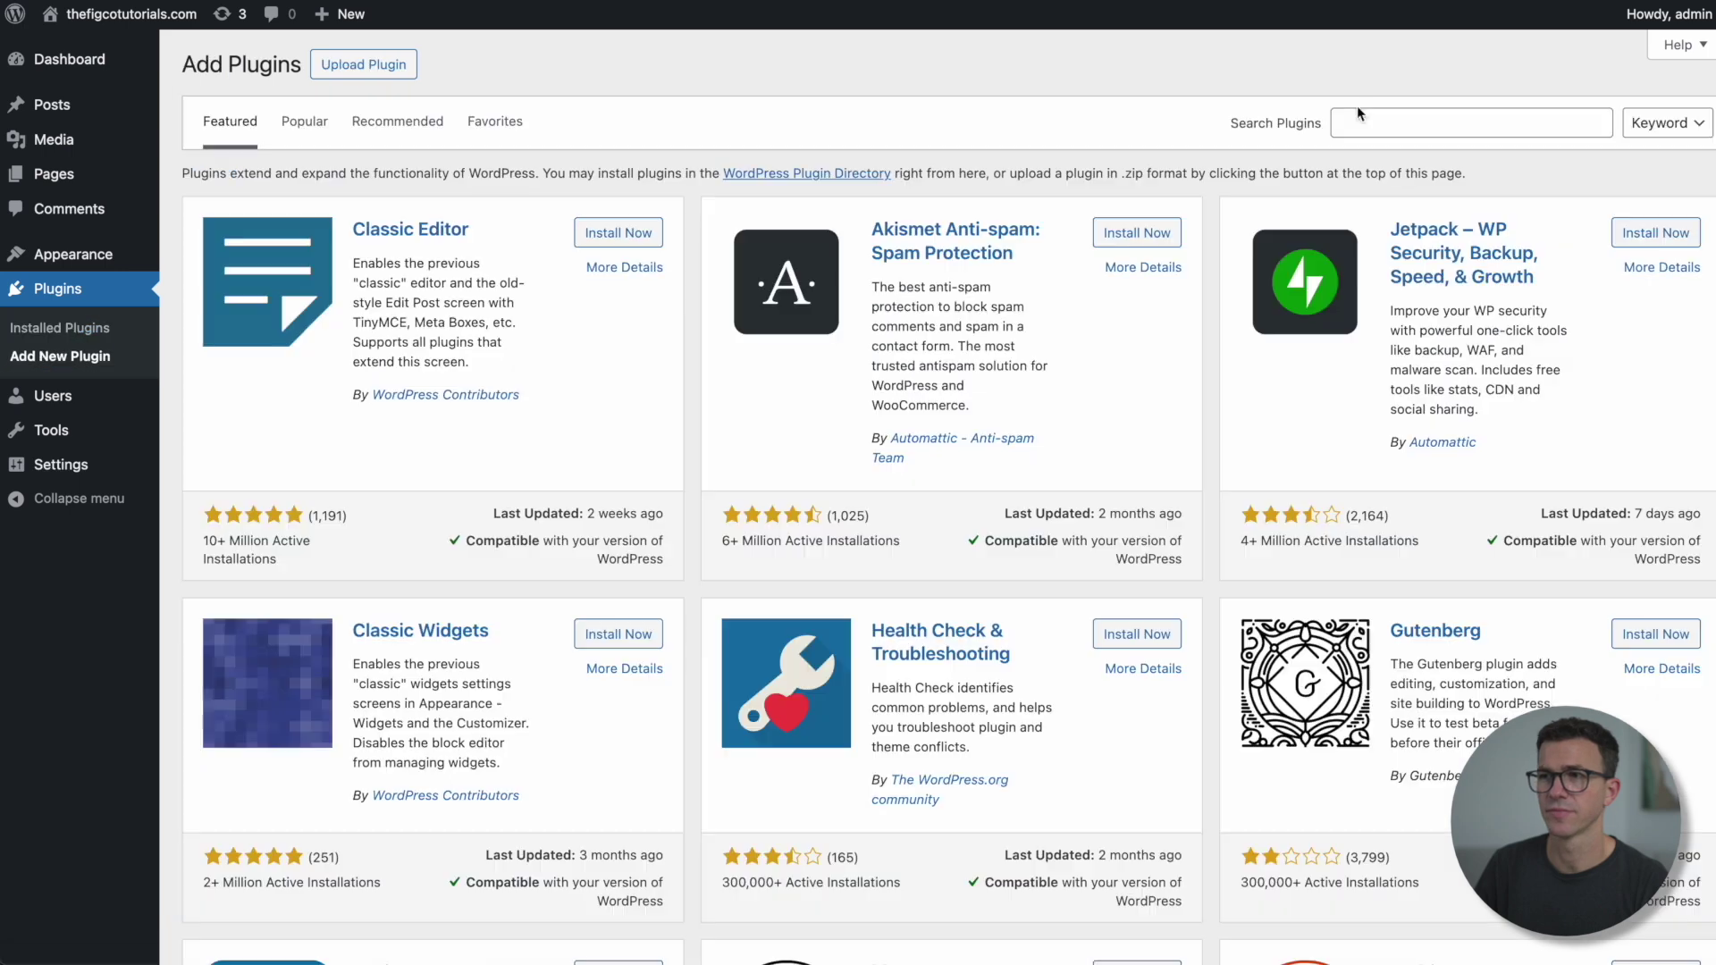
pyautogui.click(1366, 113)
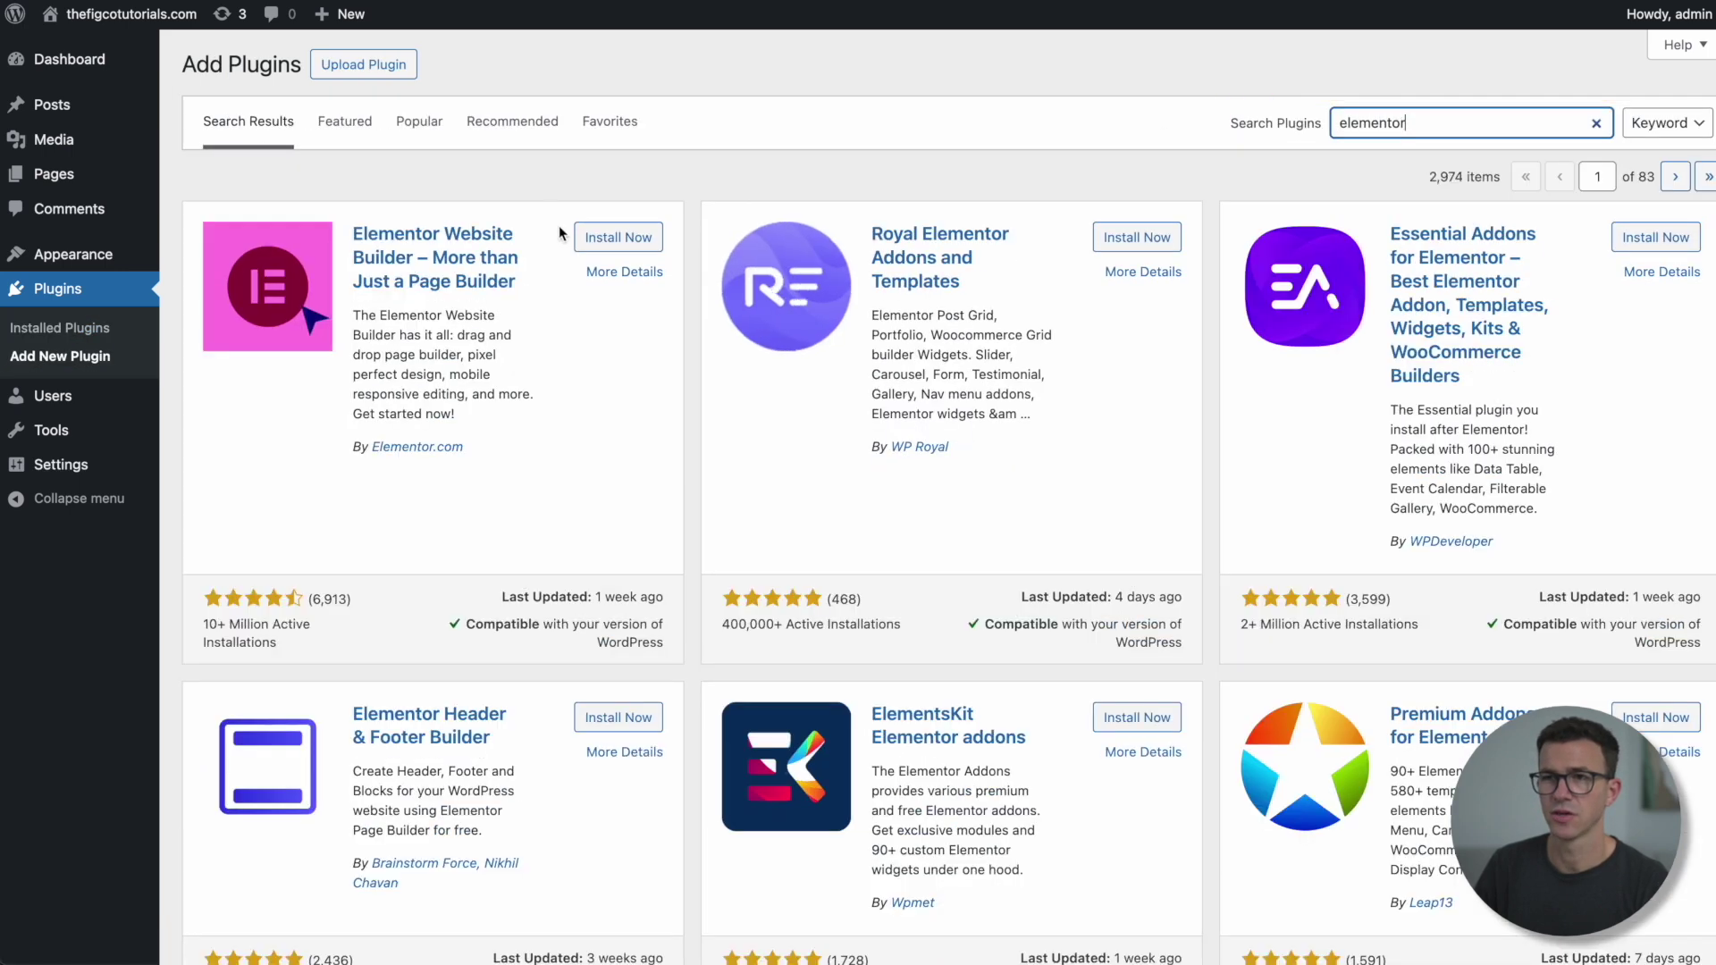
pyautogui.click(624, 239)
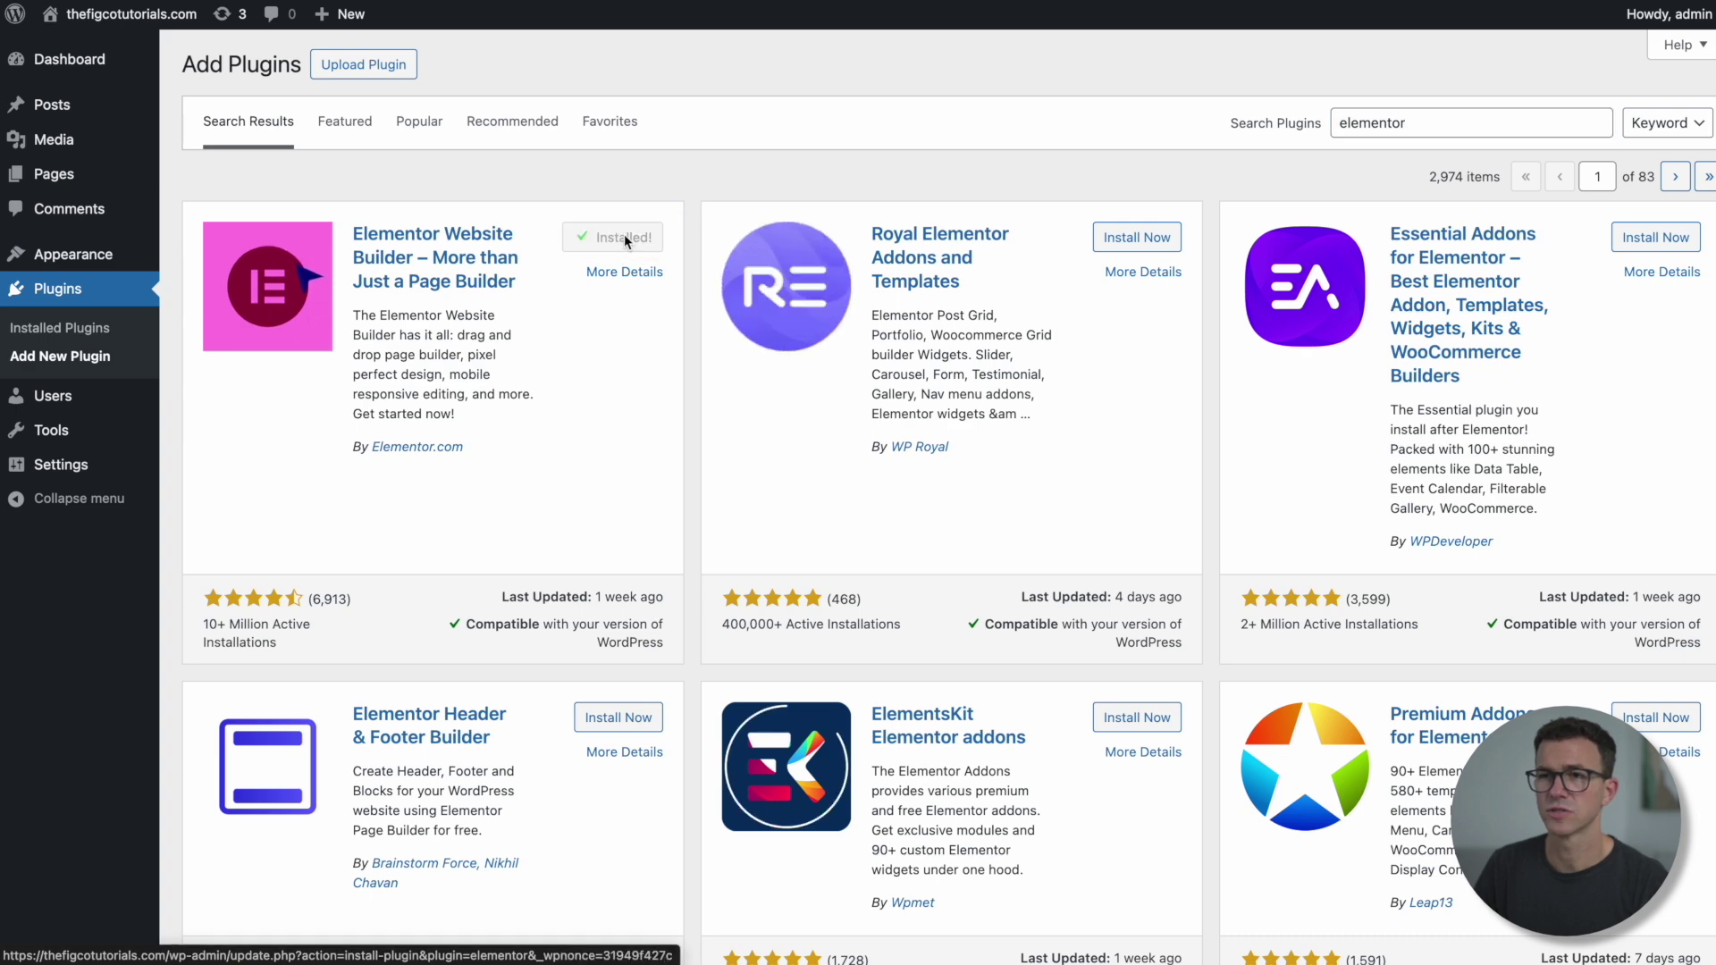
pyautogui.click(625, 238)
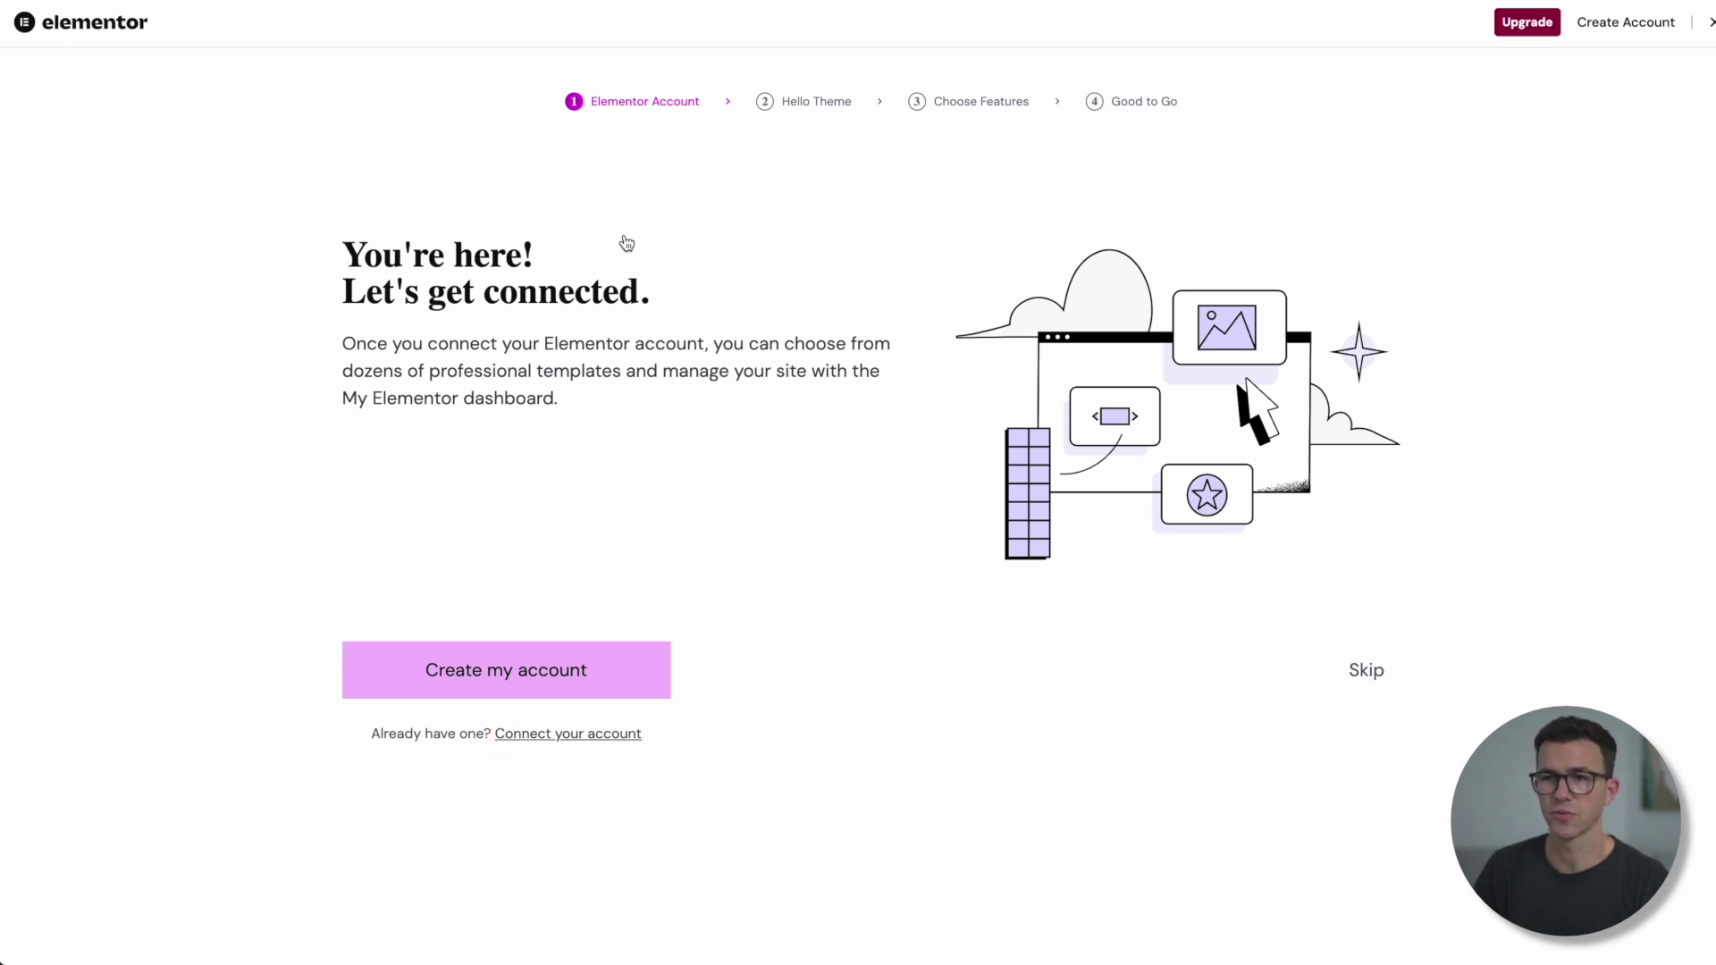
# Step: Sign up for an Elementor account by e-mail, connect the site, keep the Hello theme, skip Pro features
pyautogui.click(351, 659)
pyautogui.click(327, 651)
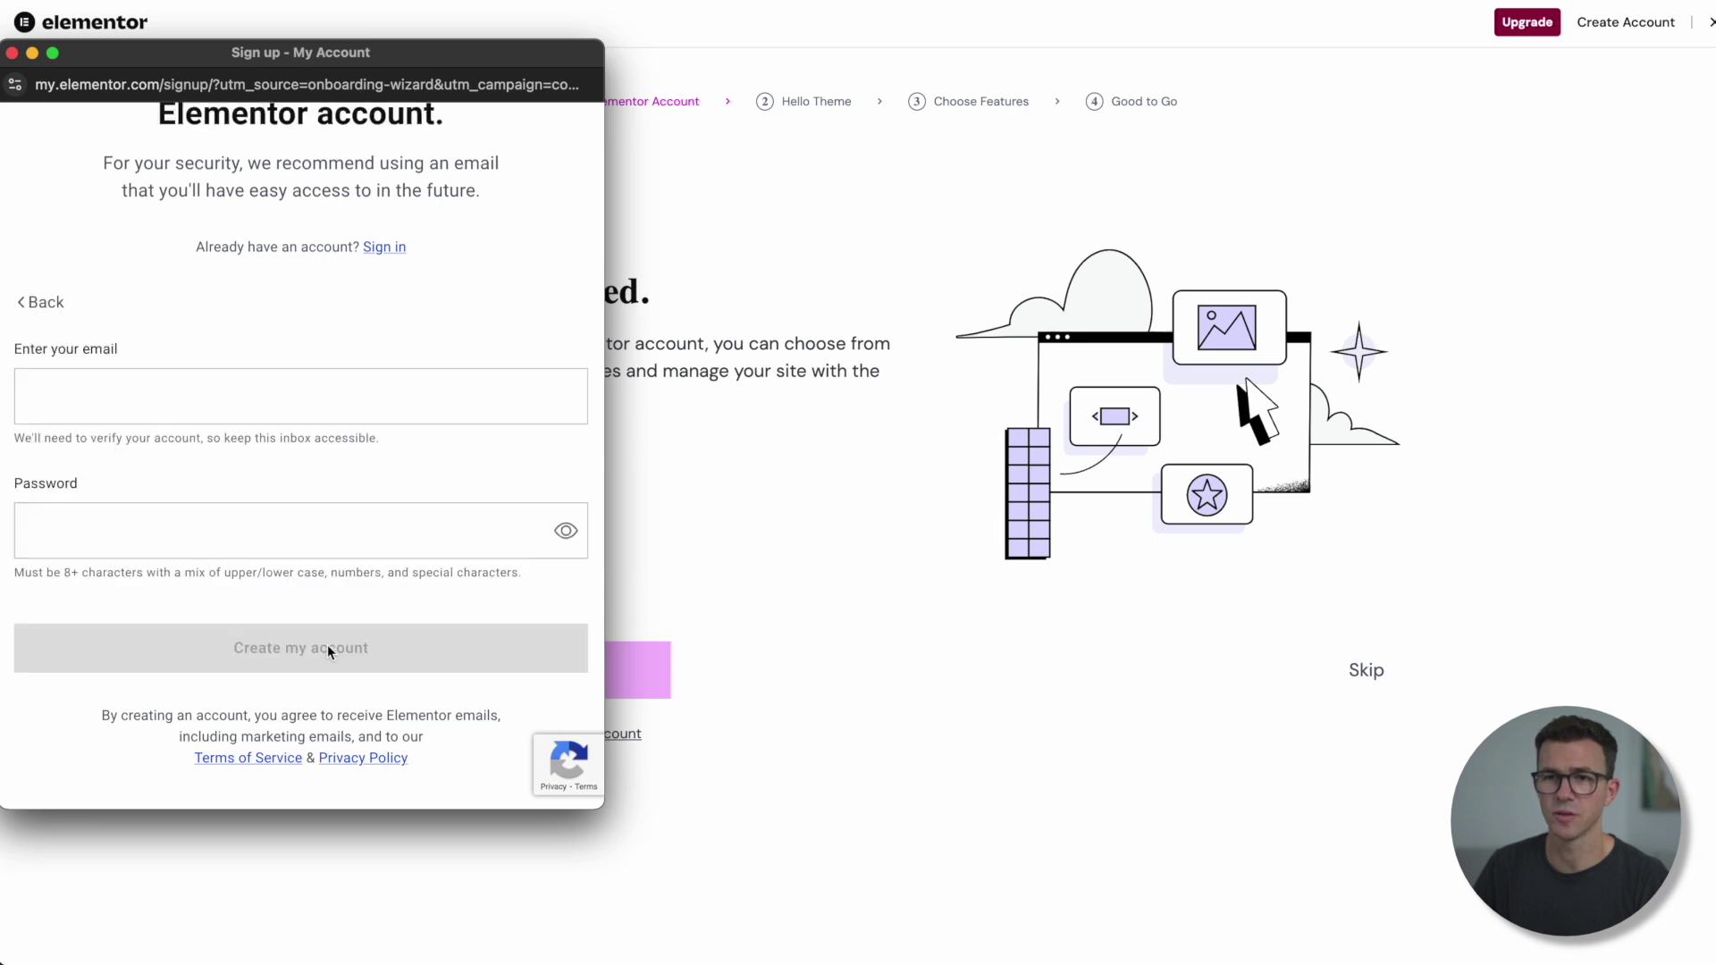
pyautogui.click(227, 389)
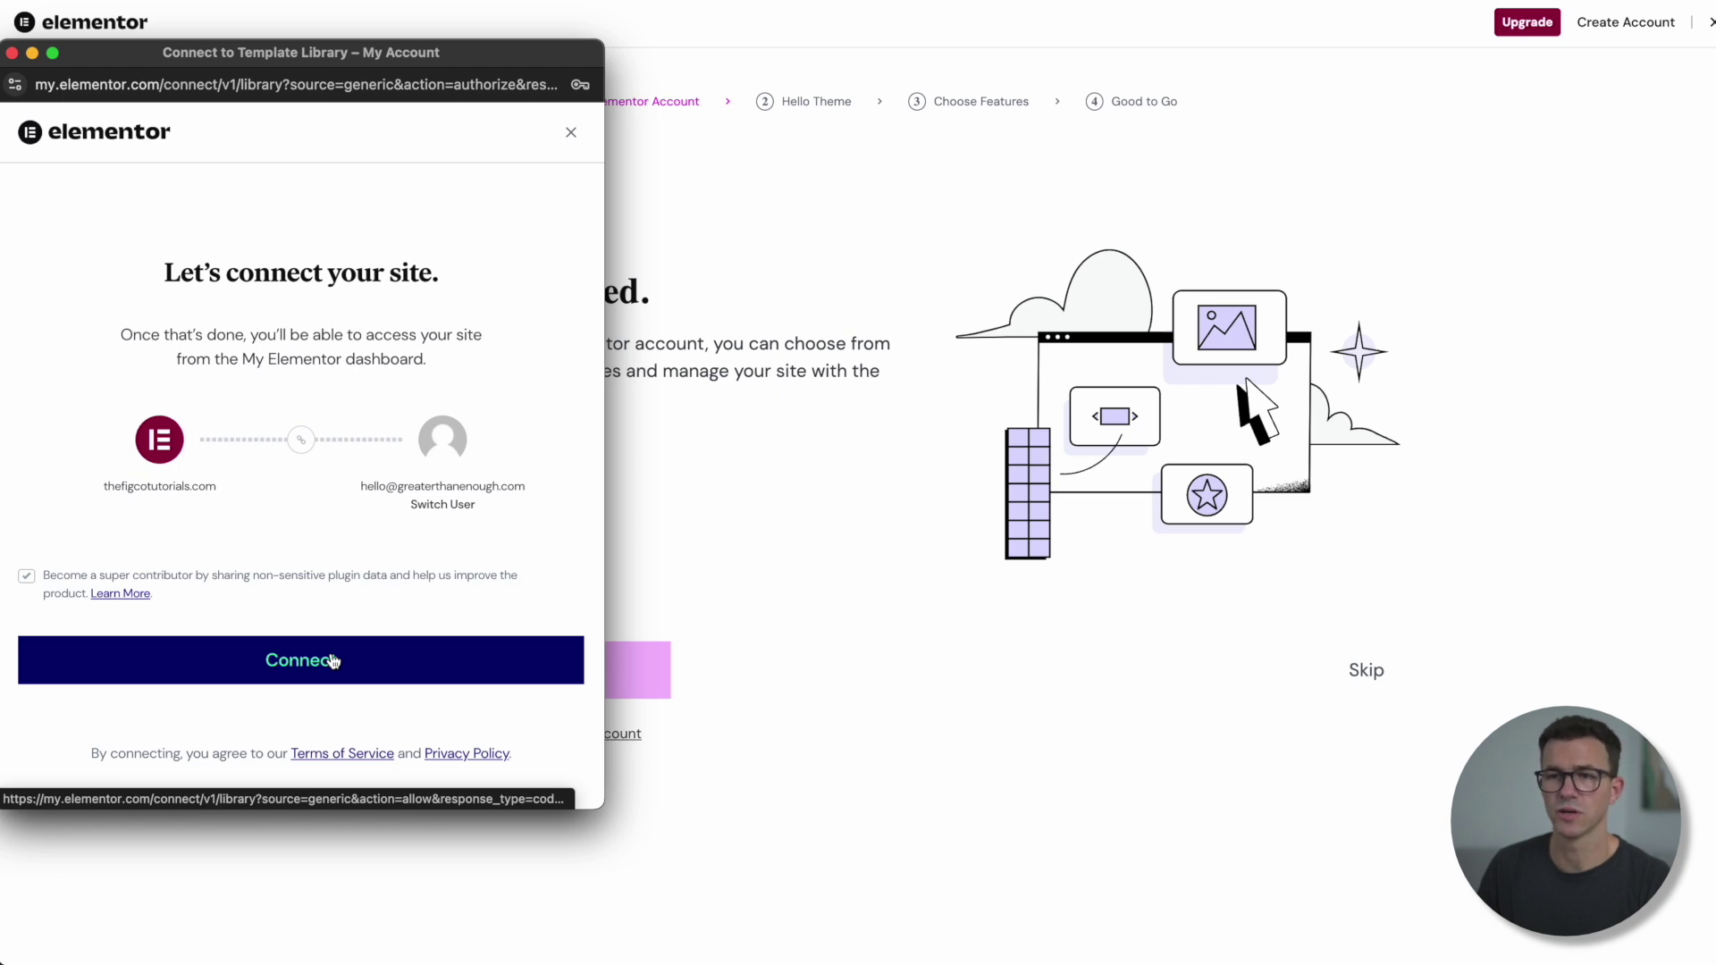
pyautogui.click(334, 661)
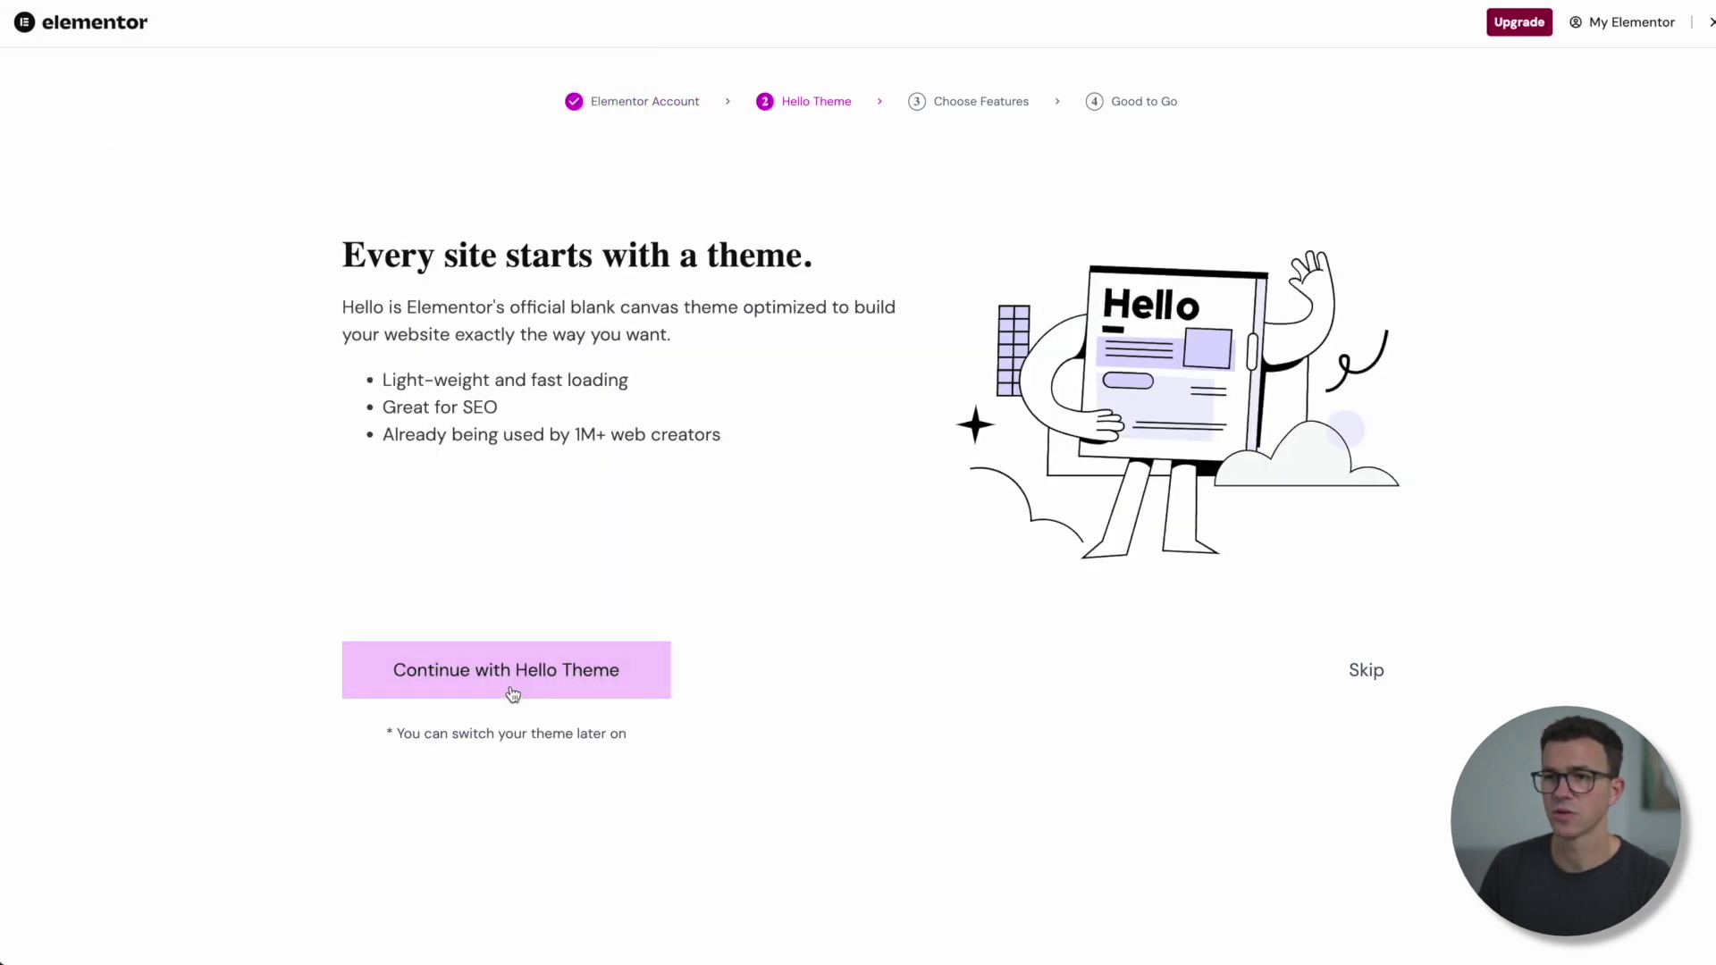
pyautogui.click(547, 663)
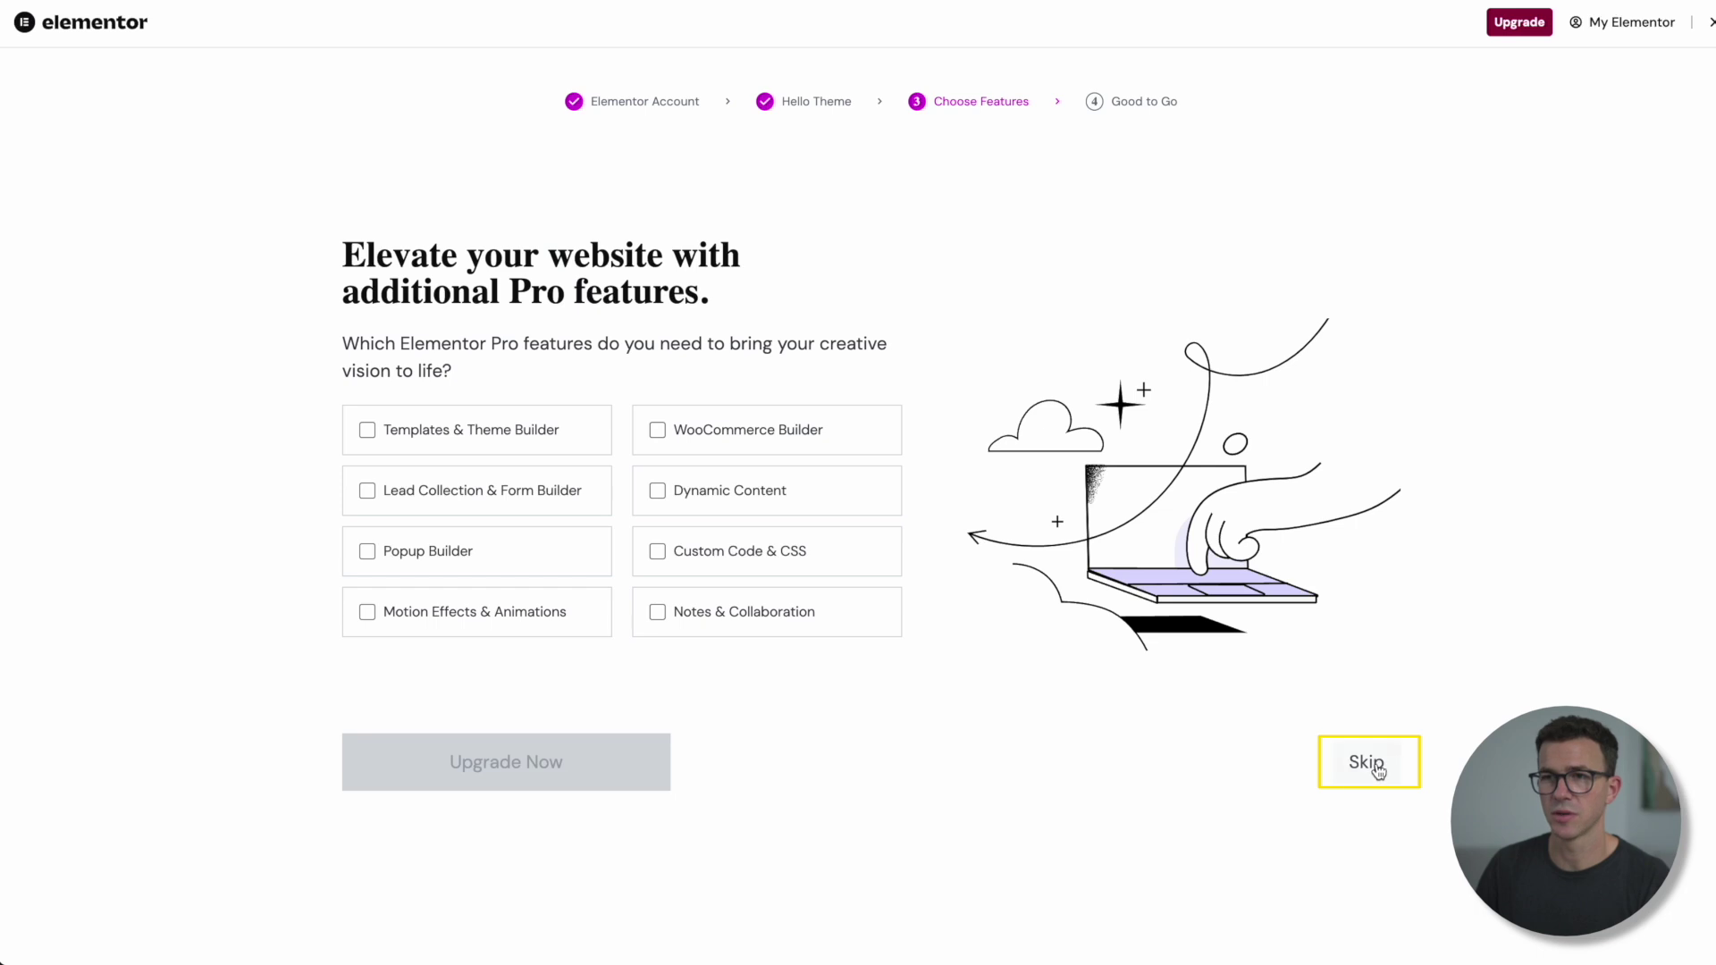
pyautogui.click(1375, 768)
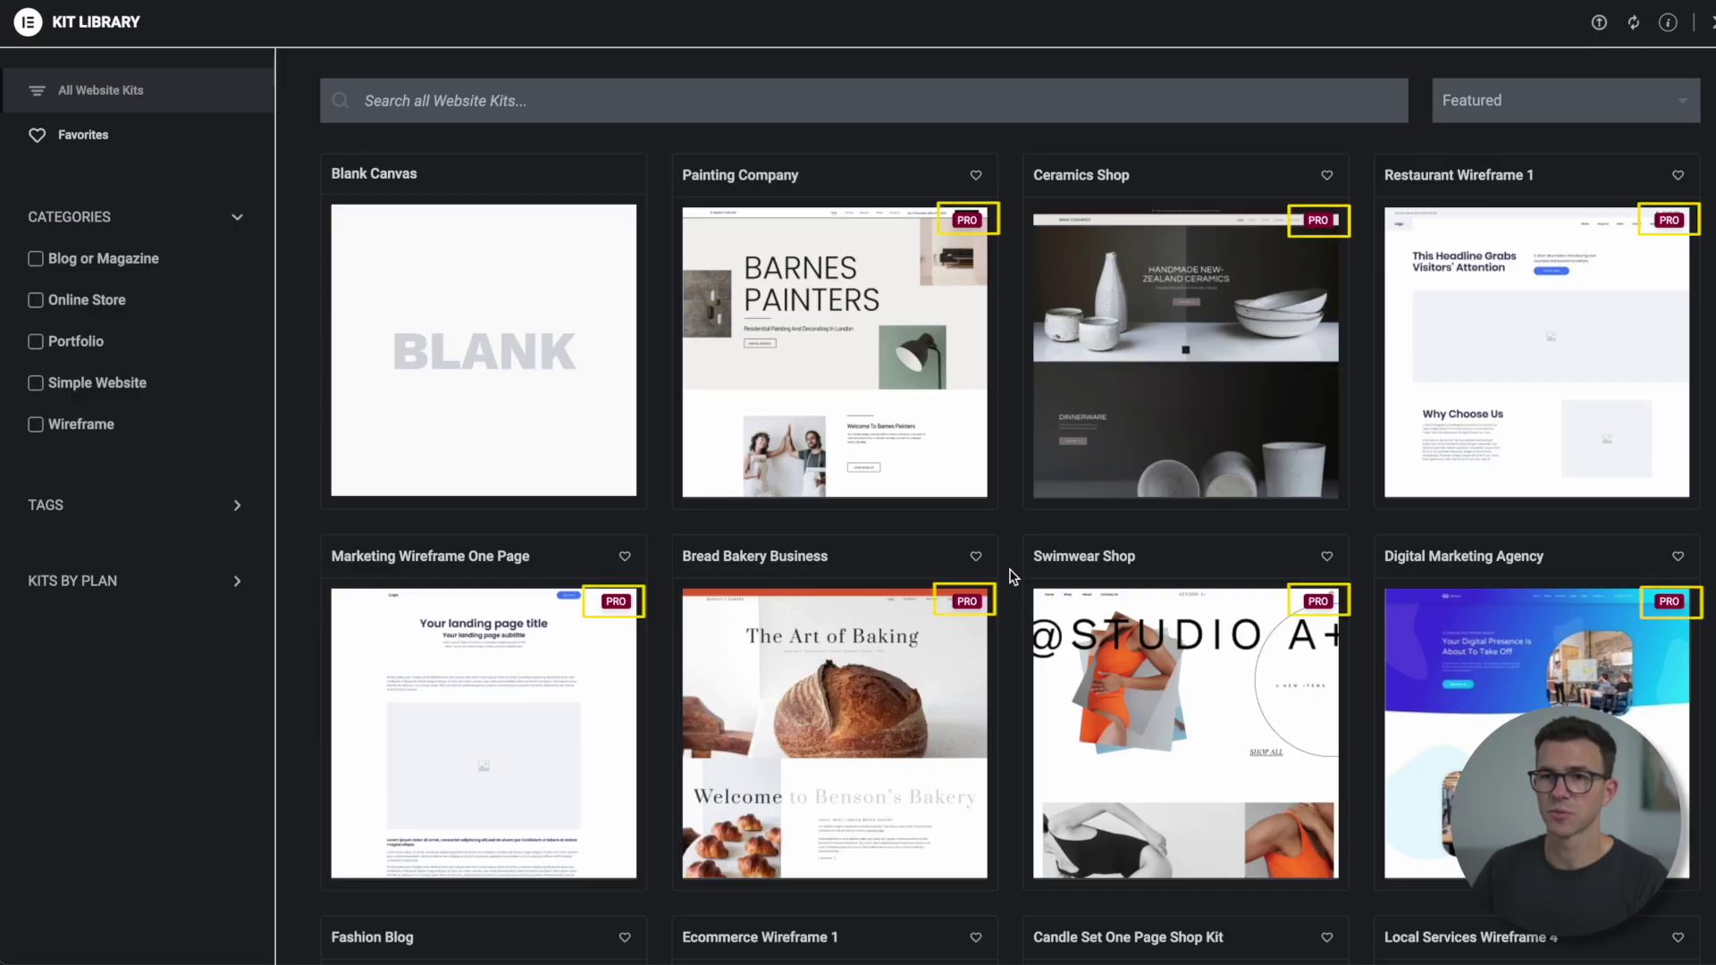
# Step: Filter the Kit Library to free kits and apply the Local Services Wireframe 2 kit
pyautogui.click(232, 582)
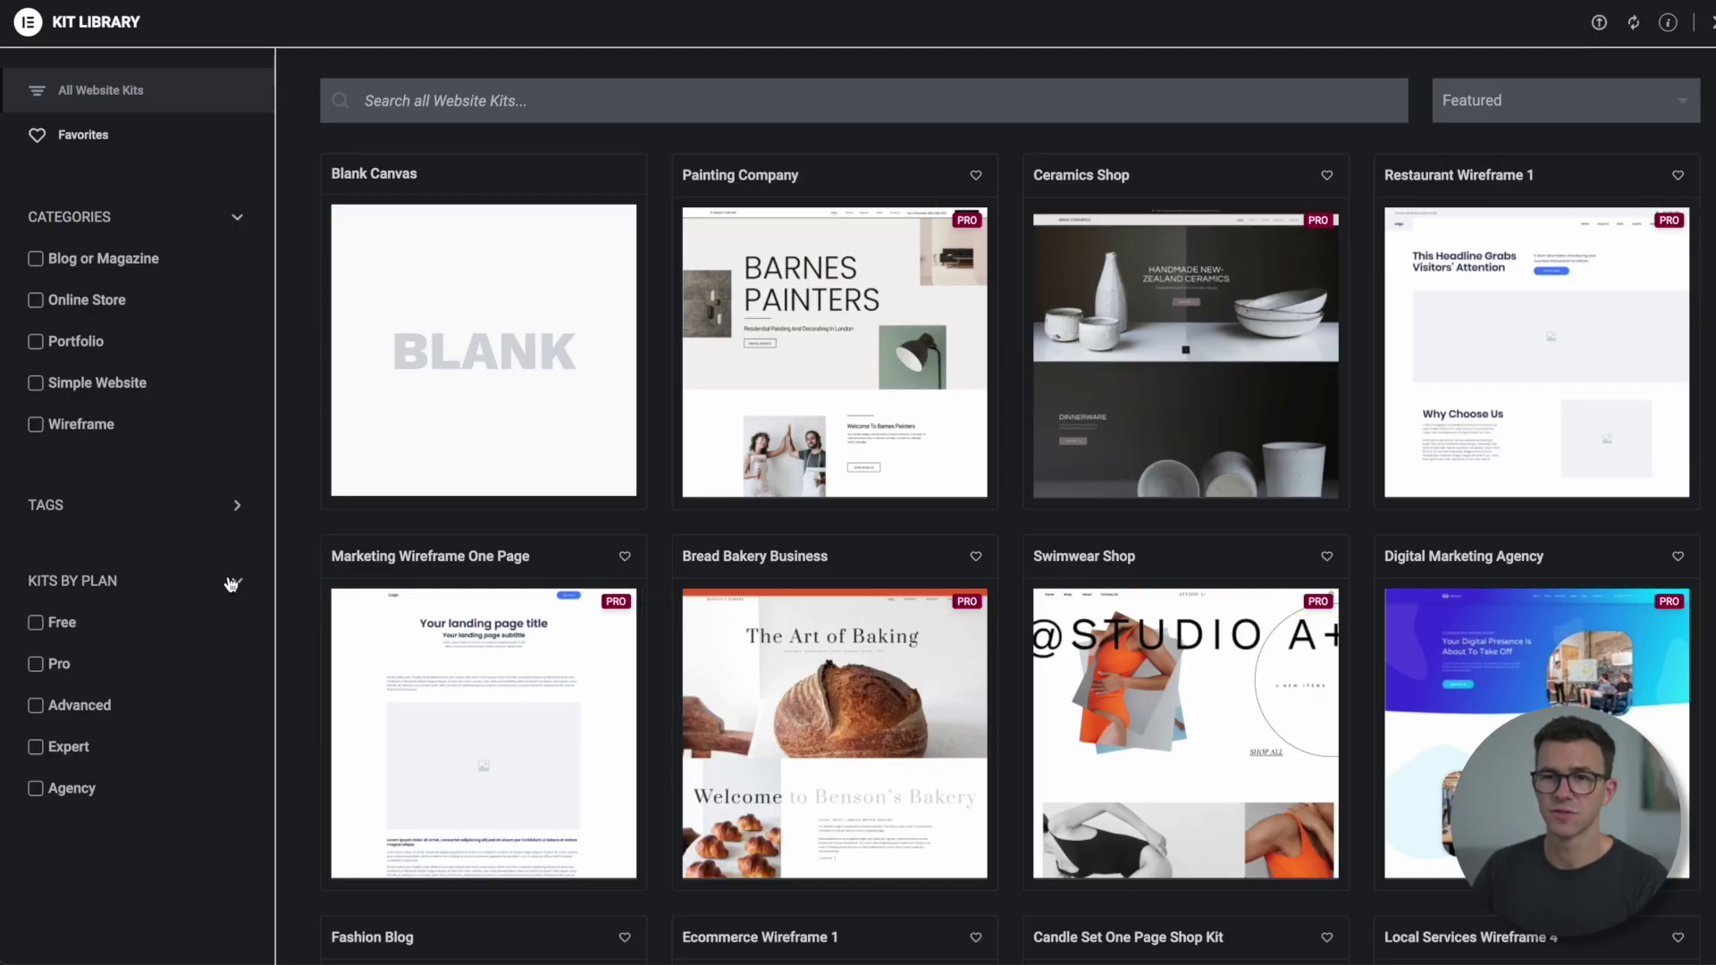
pyautogui.click(62, 621)
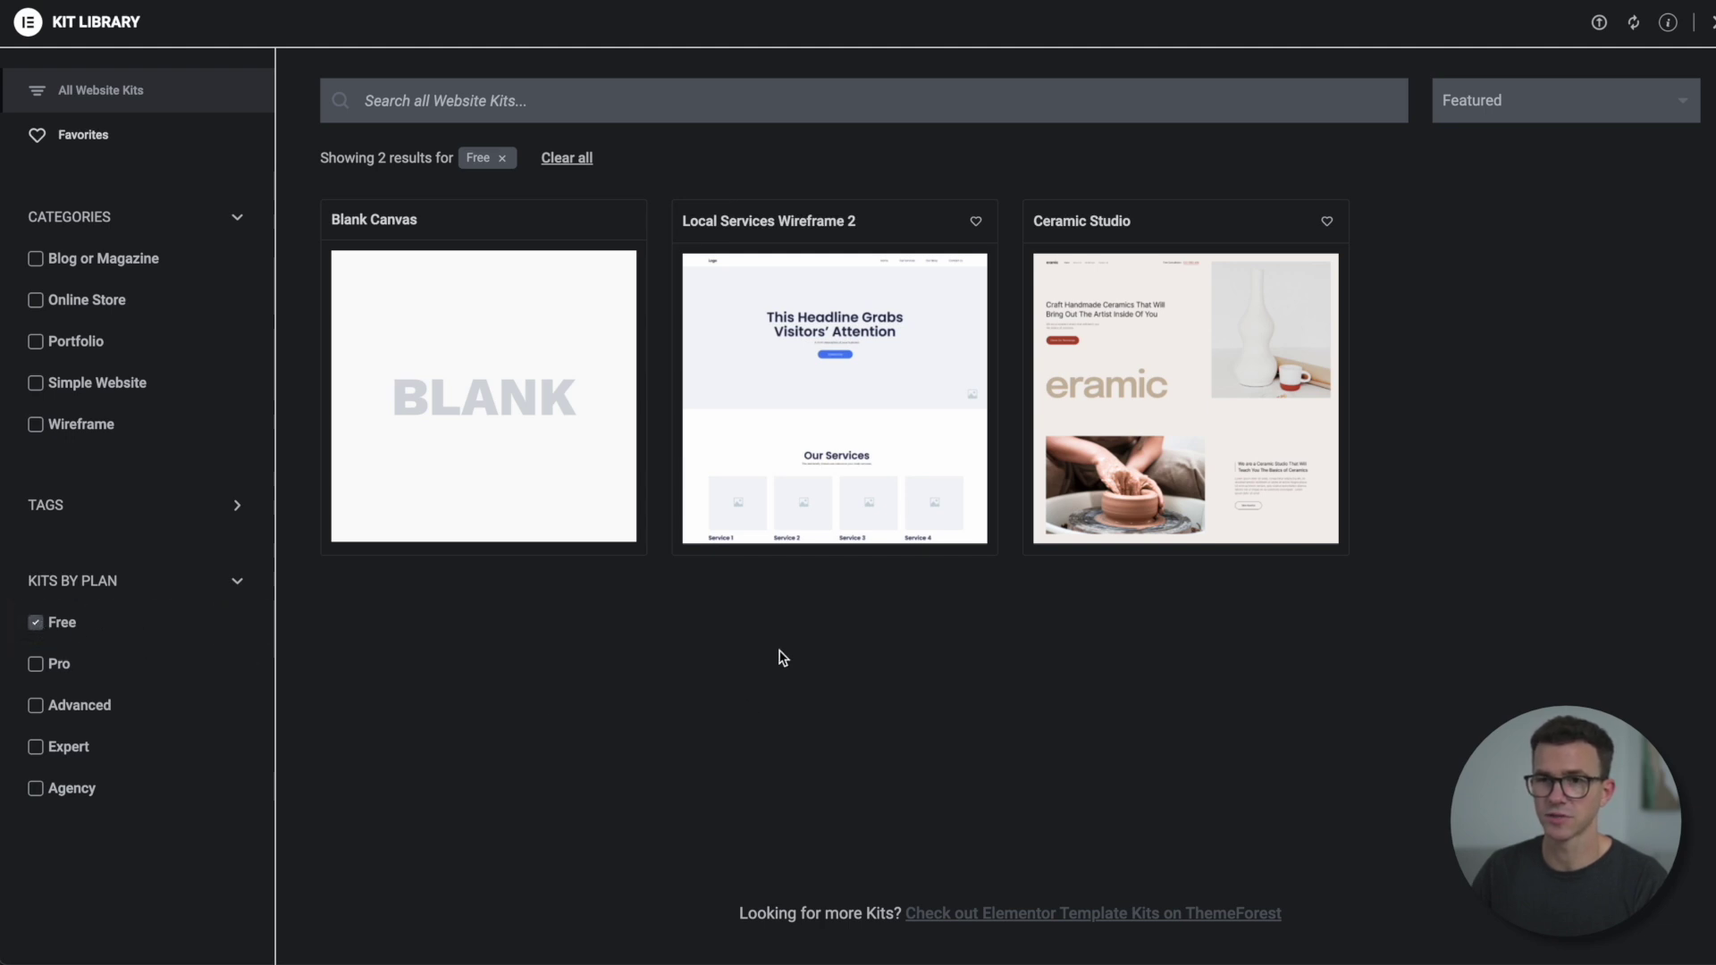
pyautogui.moveTo(840, 443)
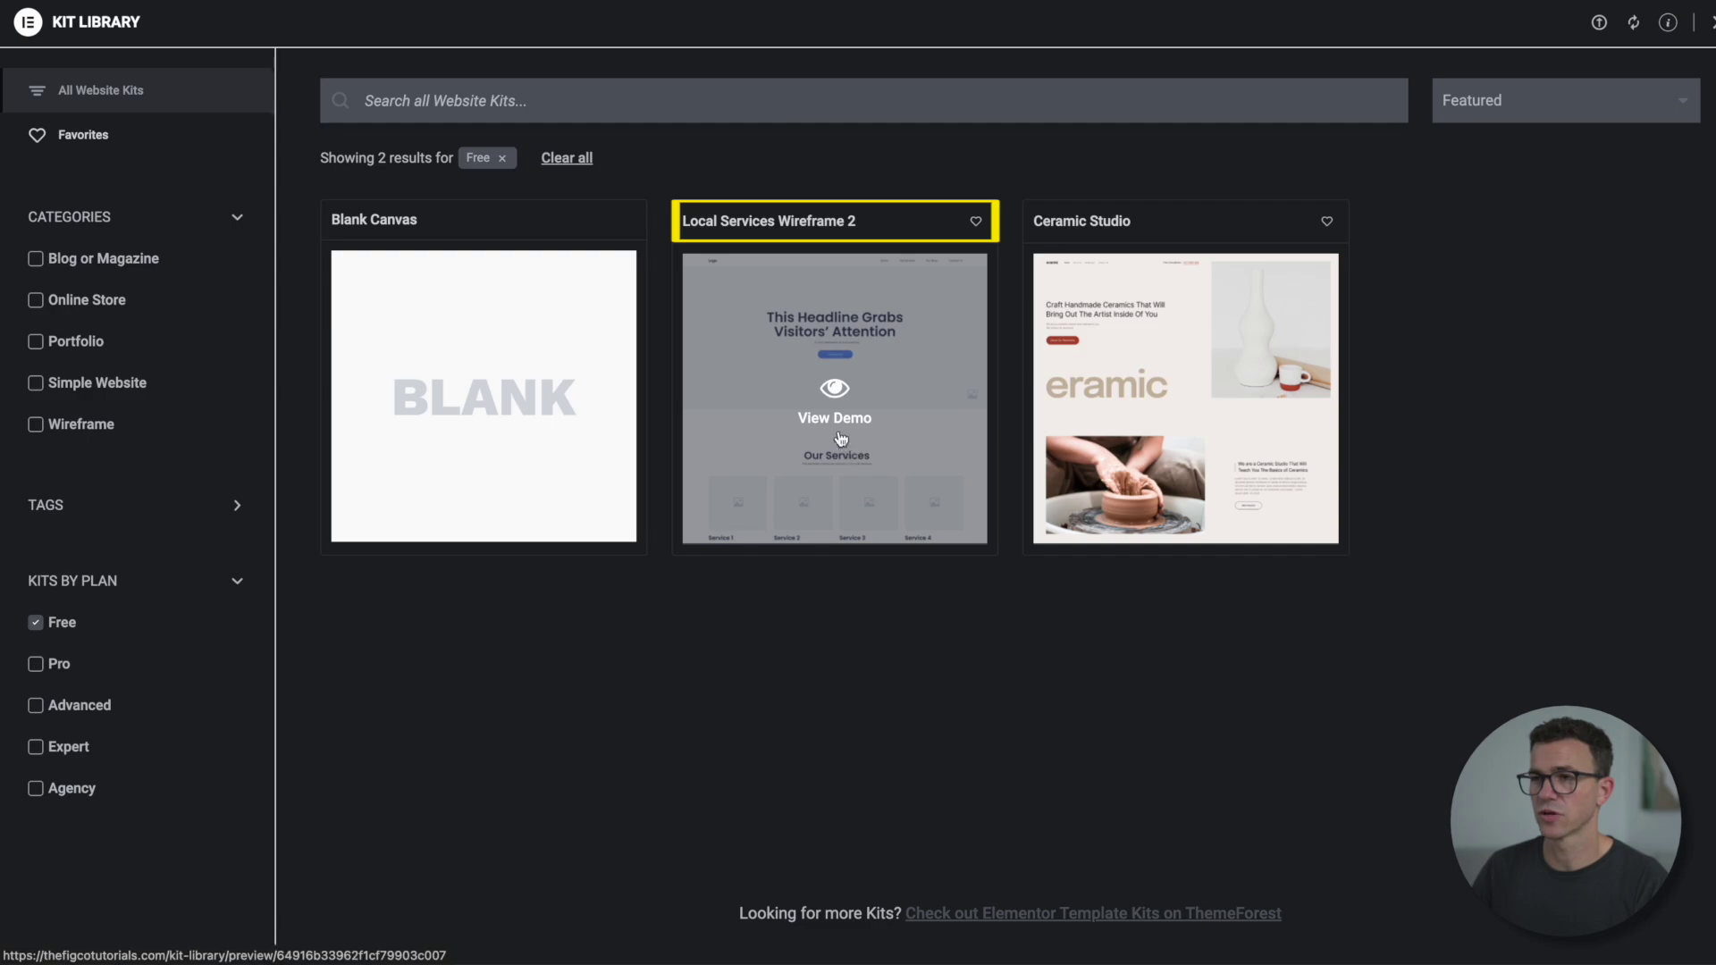
pyautogui.click(840, 423)
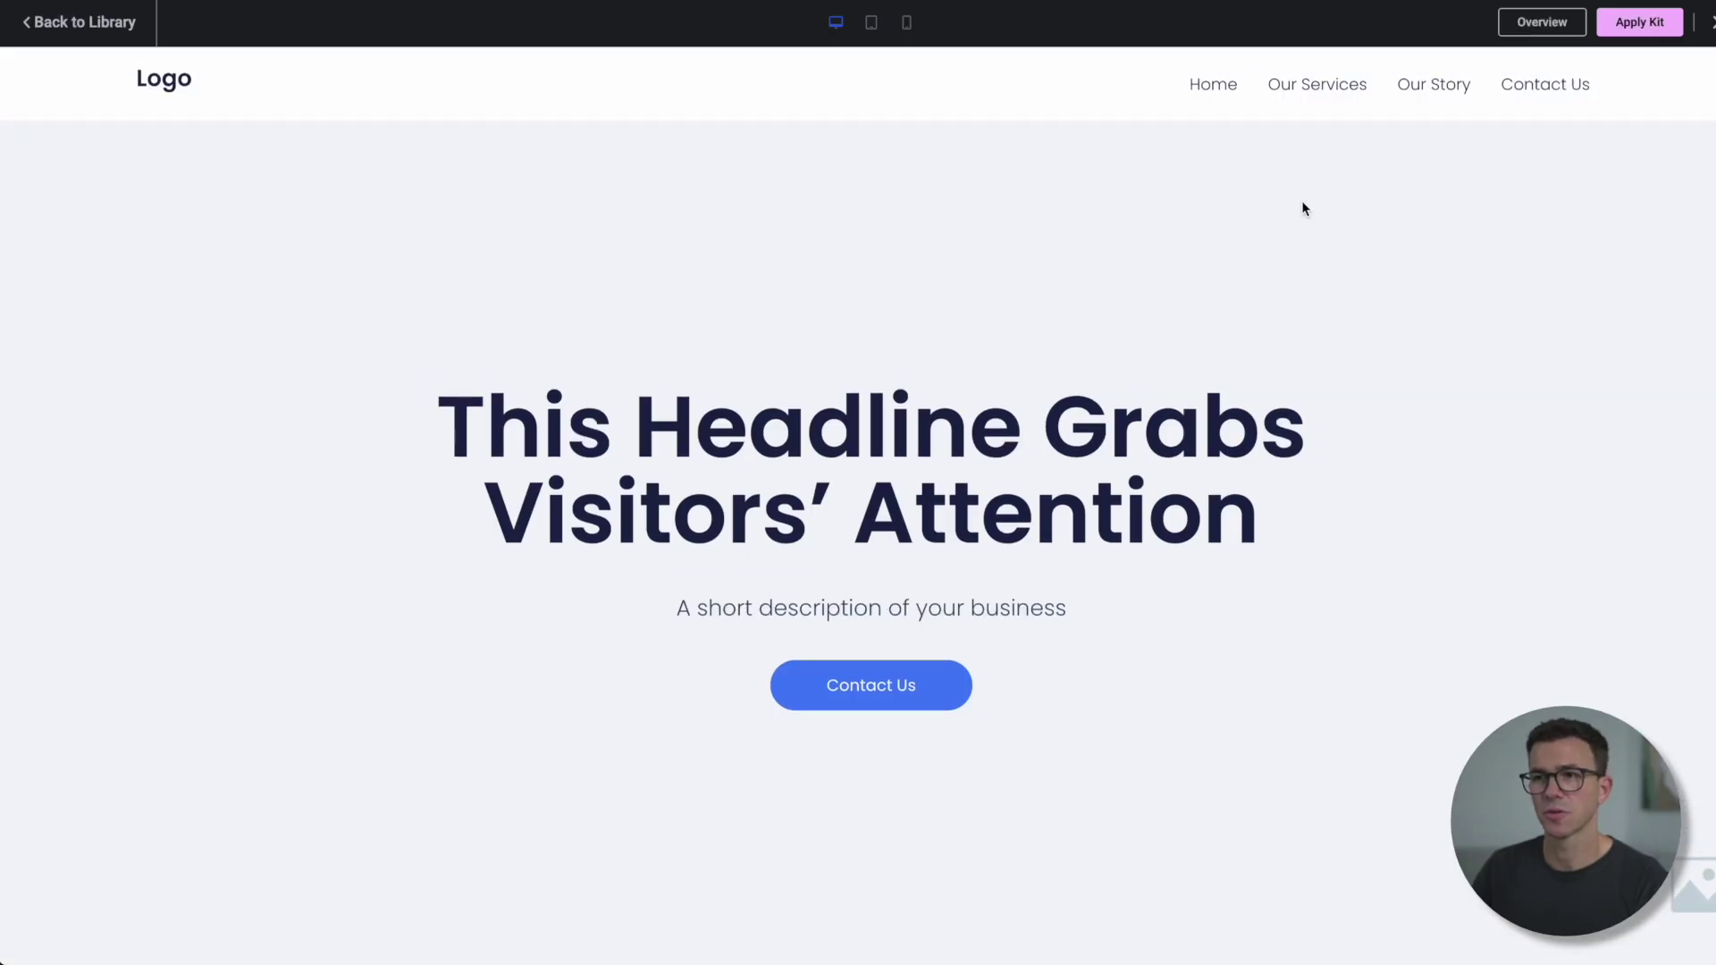
pyautogui.click(1630, 28)
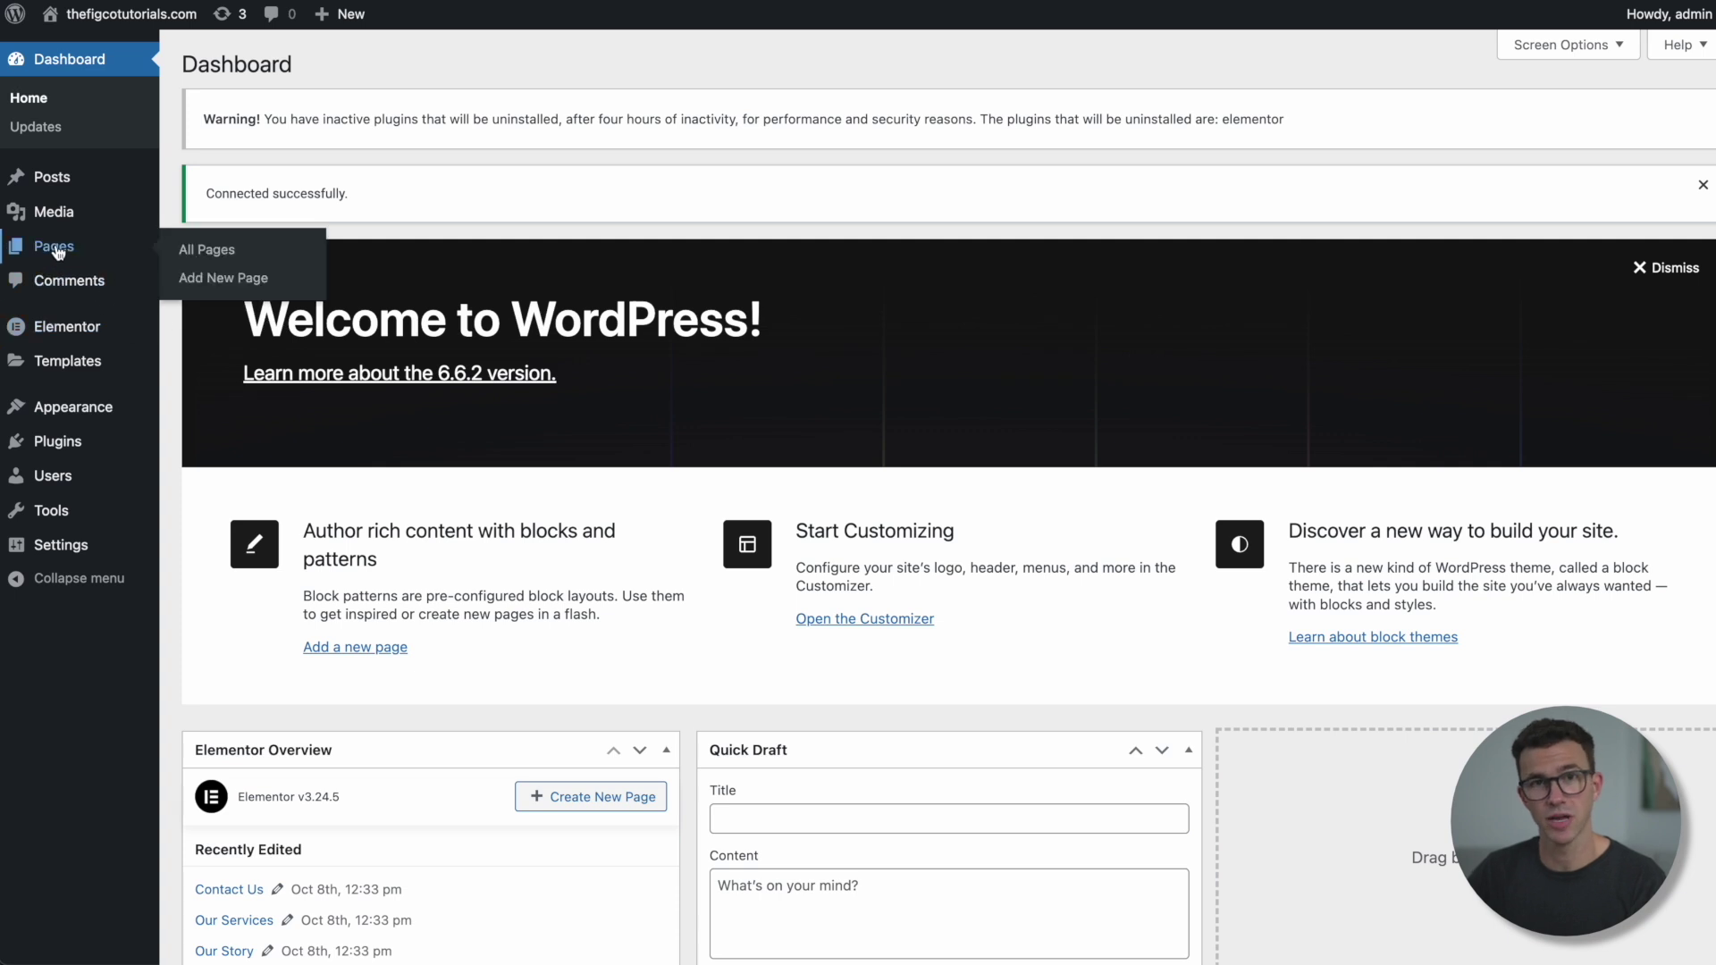
# Step: Open the Home page from All Pages in the Elementor editor
pyautogui.click(58, 252)
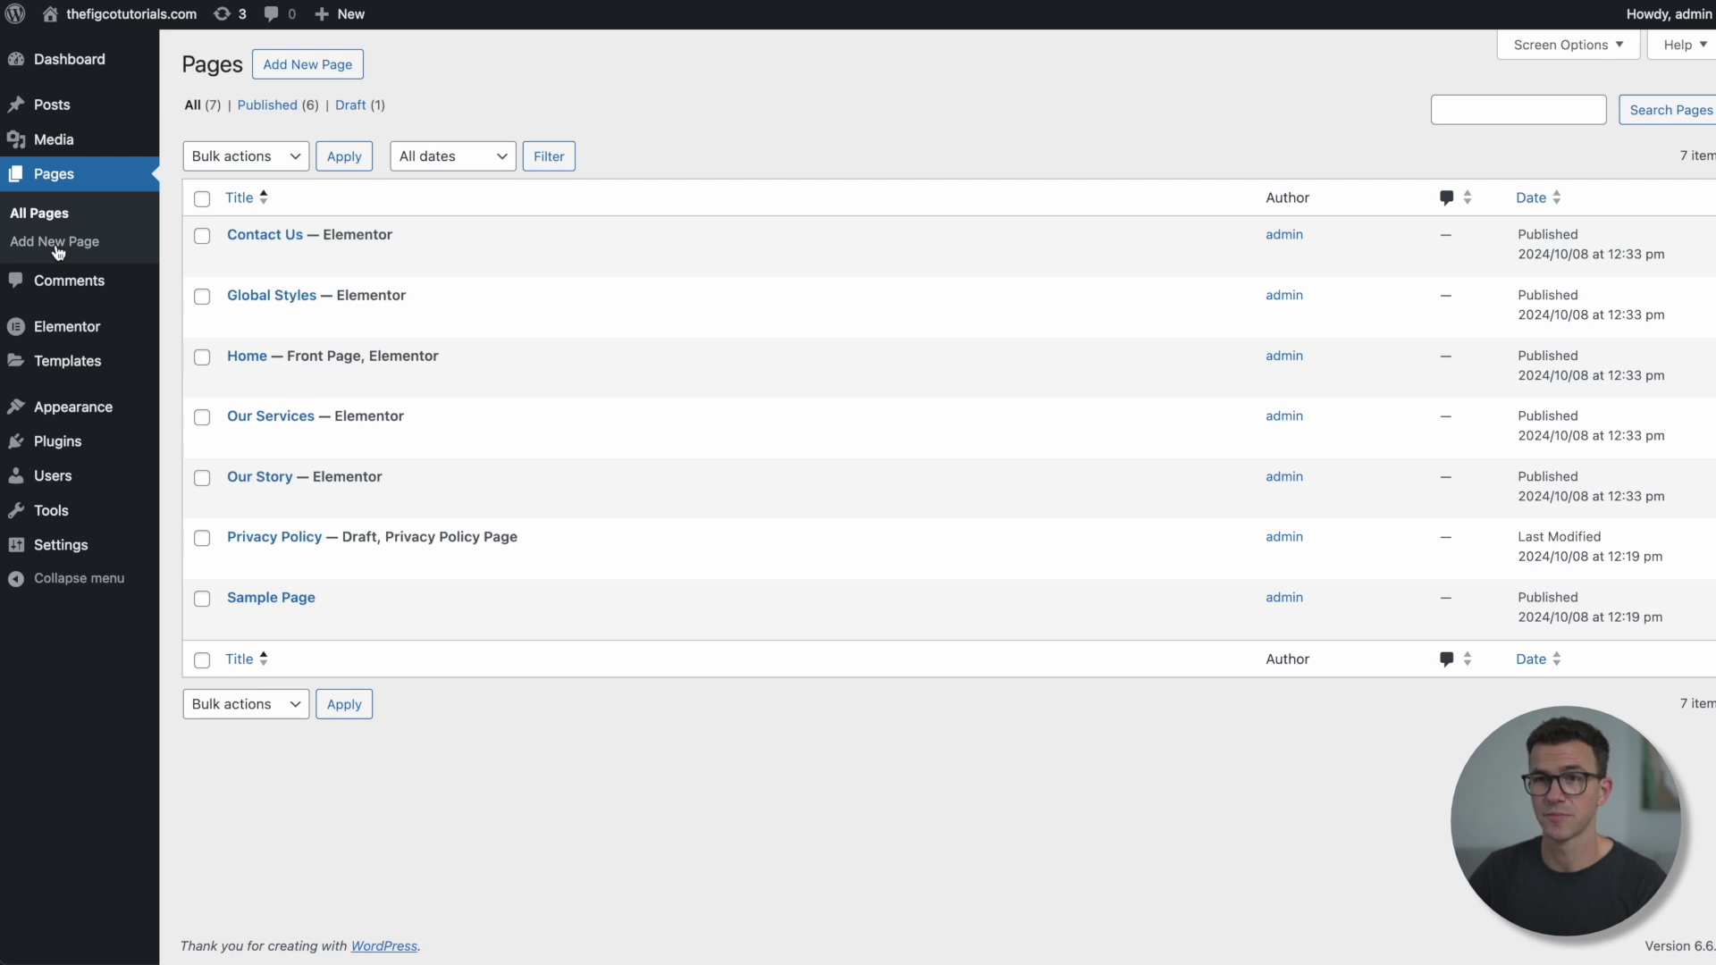
pyautogui.moveTo(222, 398)
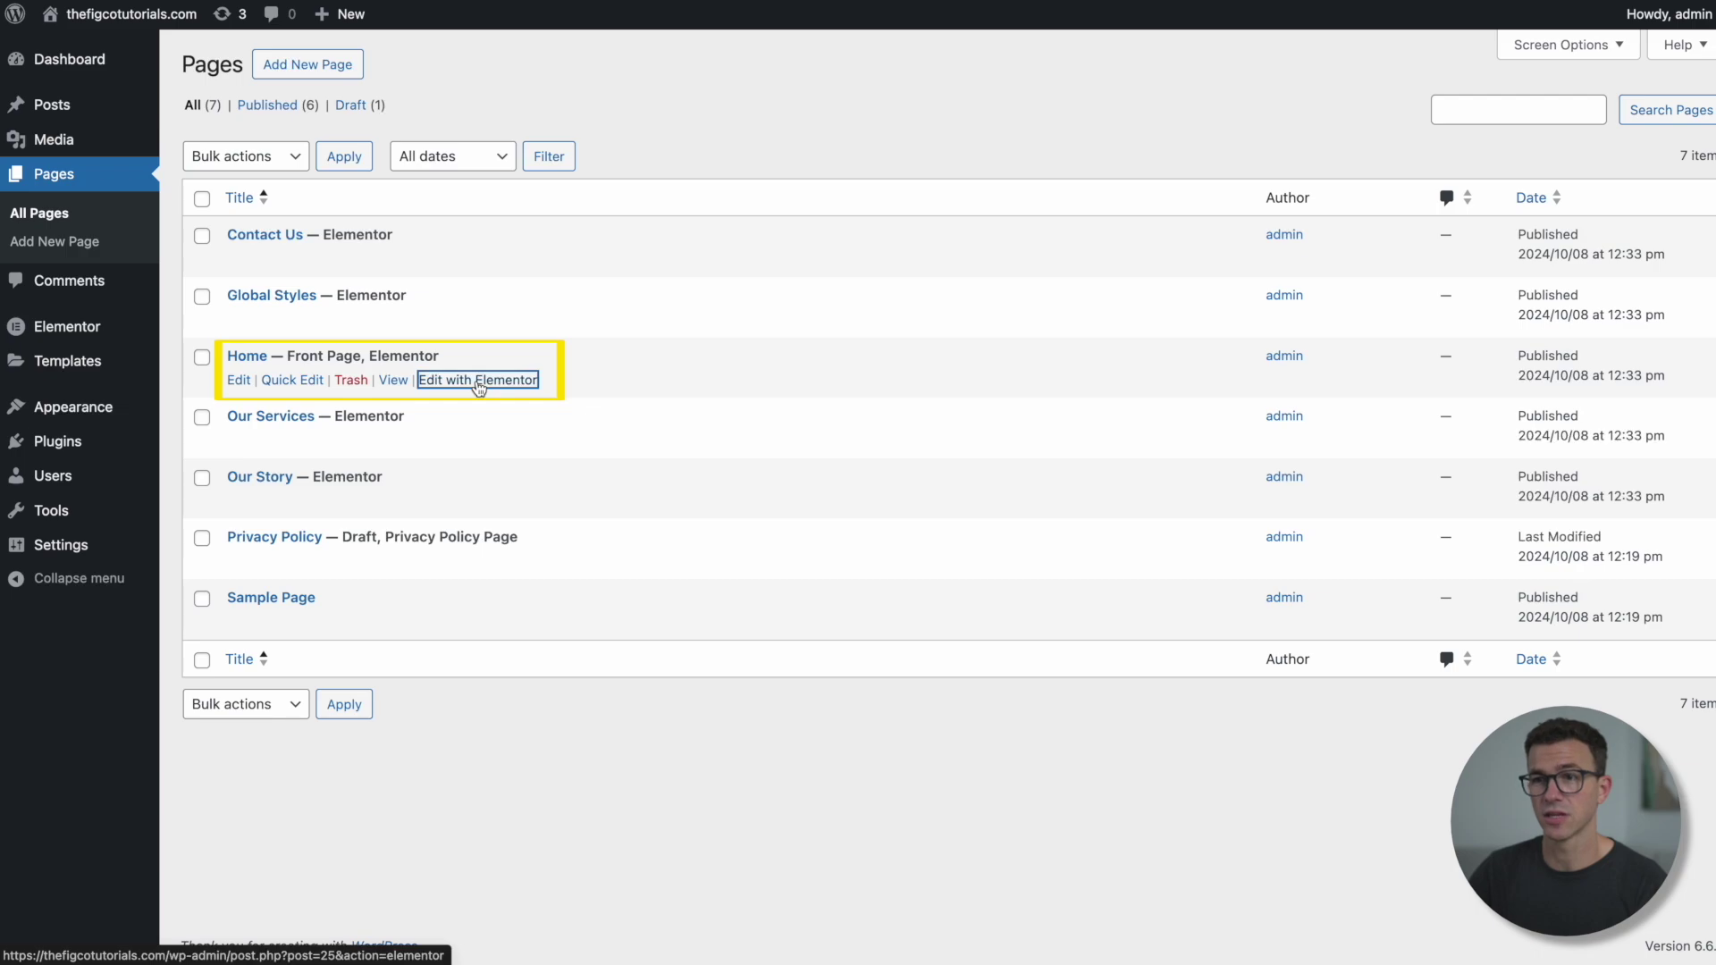
pyautogui.click(478, 381)
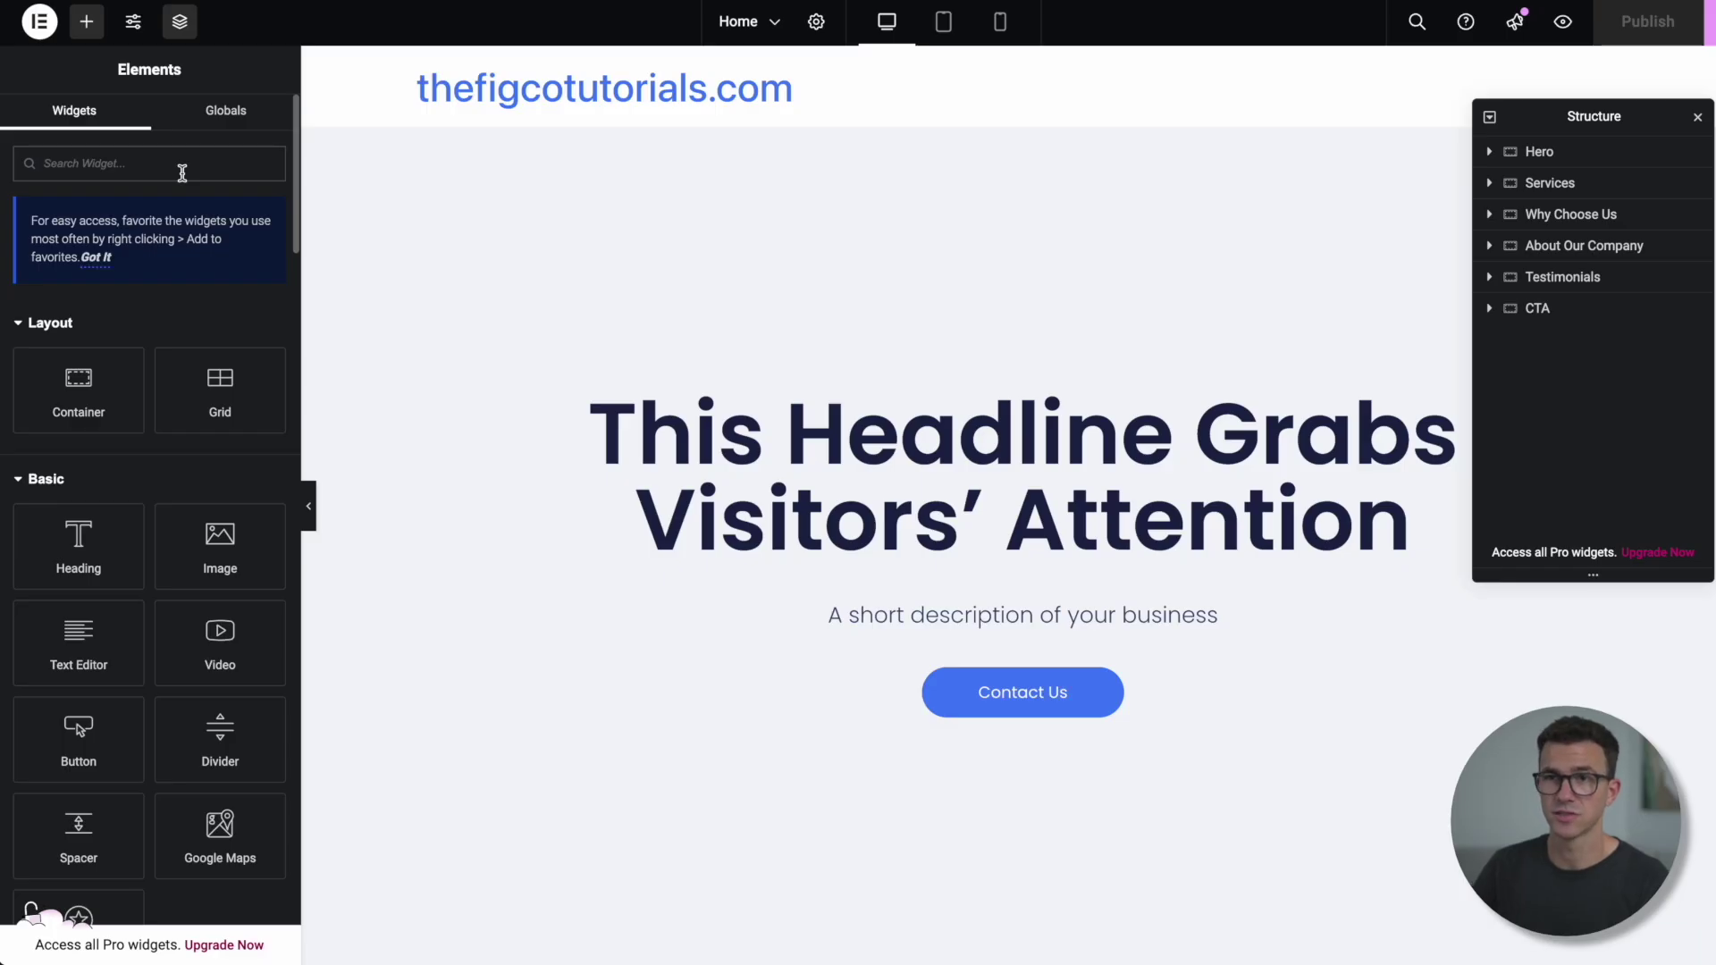
pyautogui.click(135, 30)
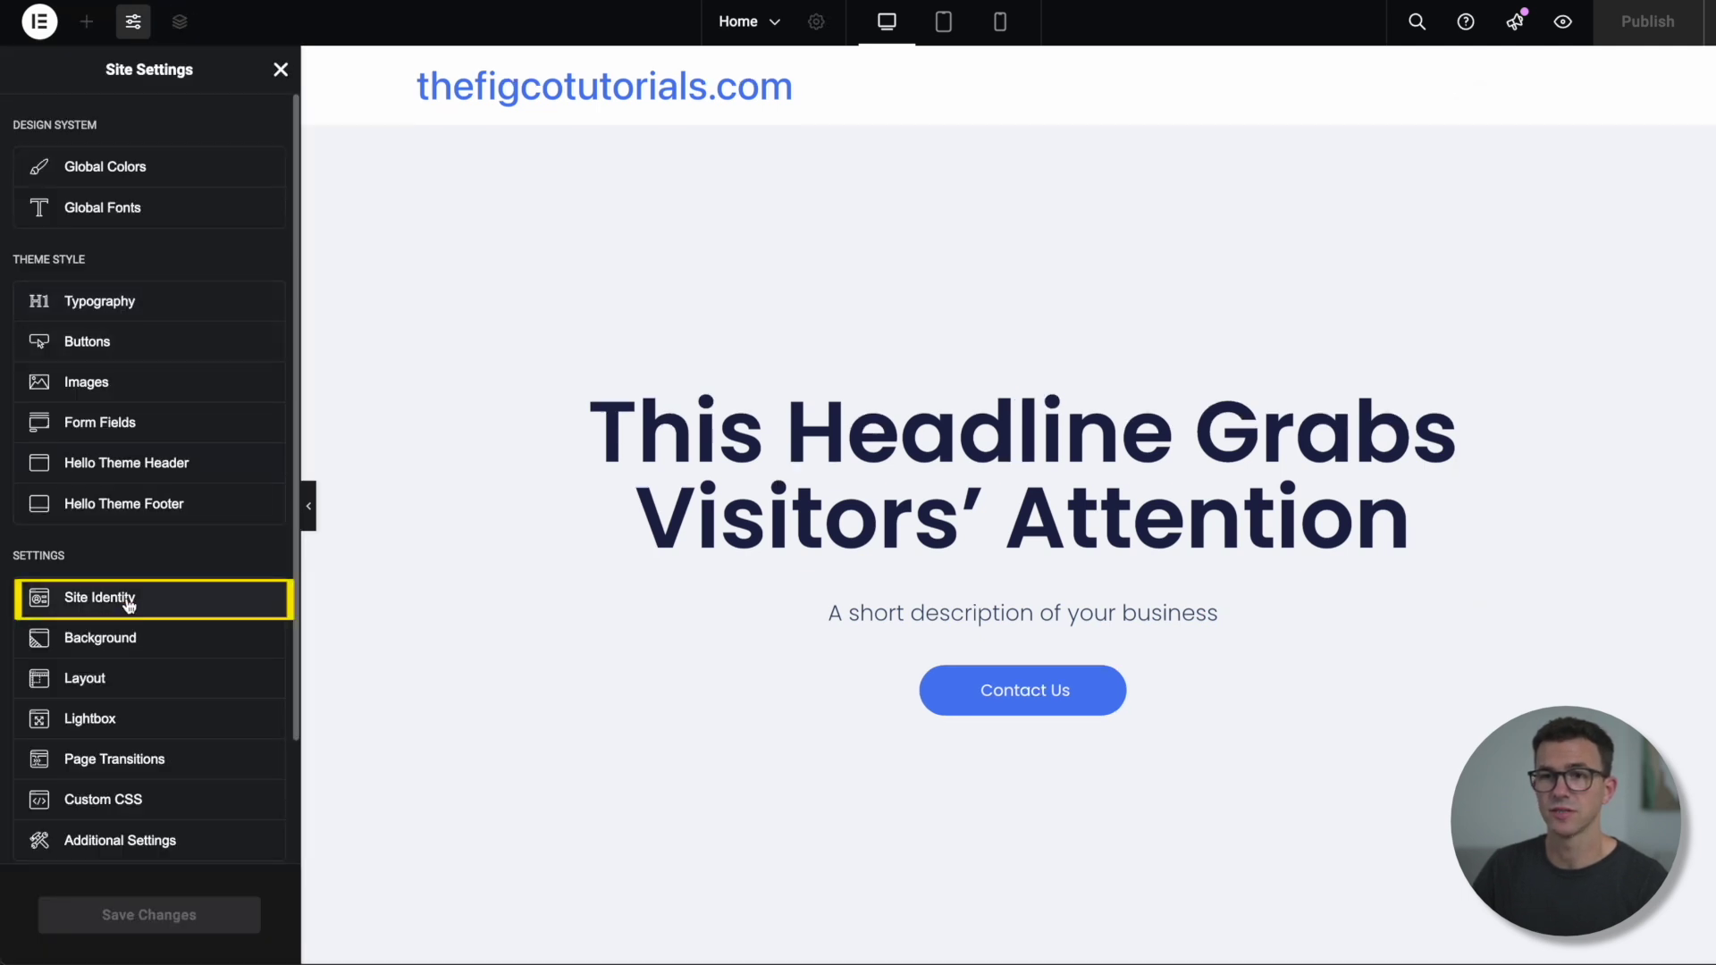
# Step: Name the site 'JJ Thelen' with tagline 'Entrepreneur, YouTuber and Personal Finance Expert'
pyautogui.click(130, 606)
pyautogui.tripleClick(115, 272)
pyautogui.write('JJ Thelen')
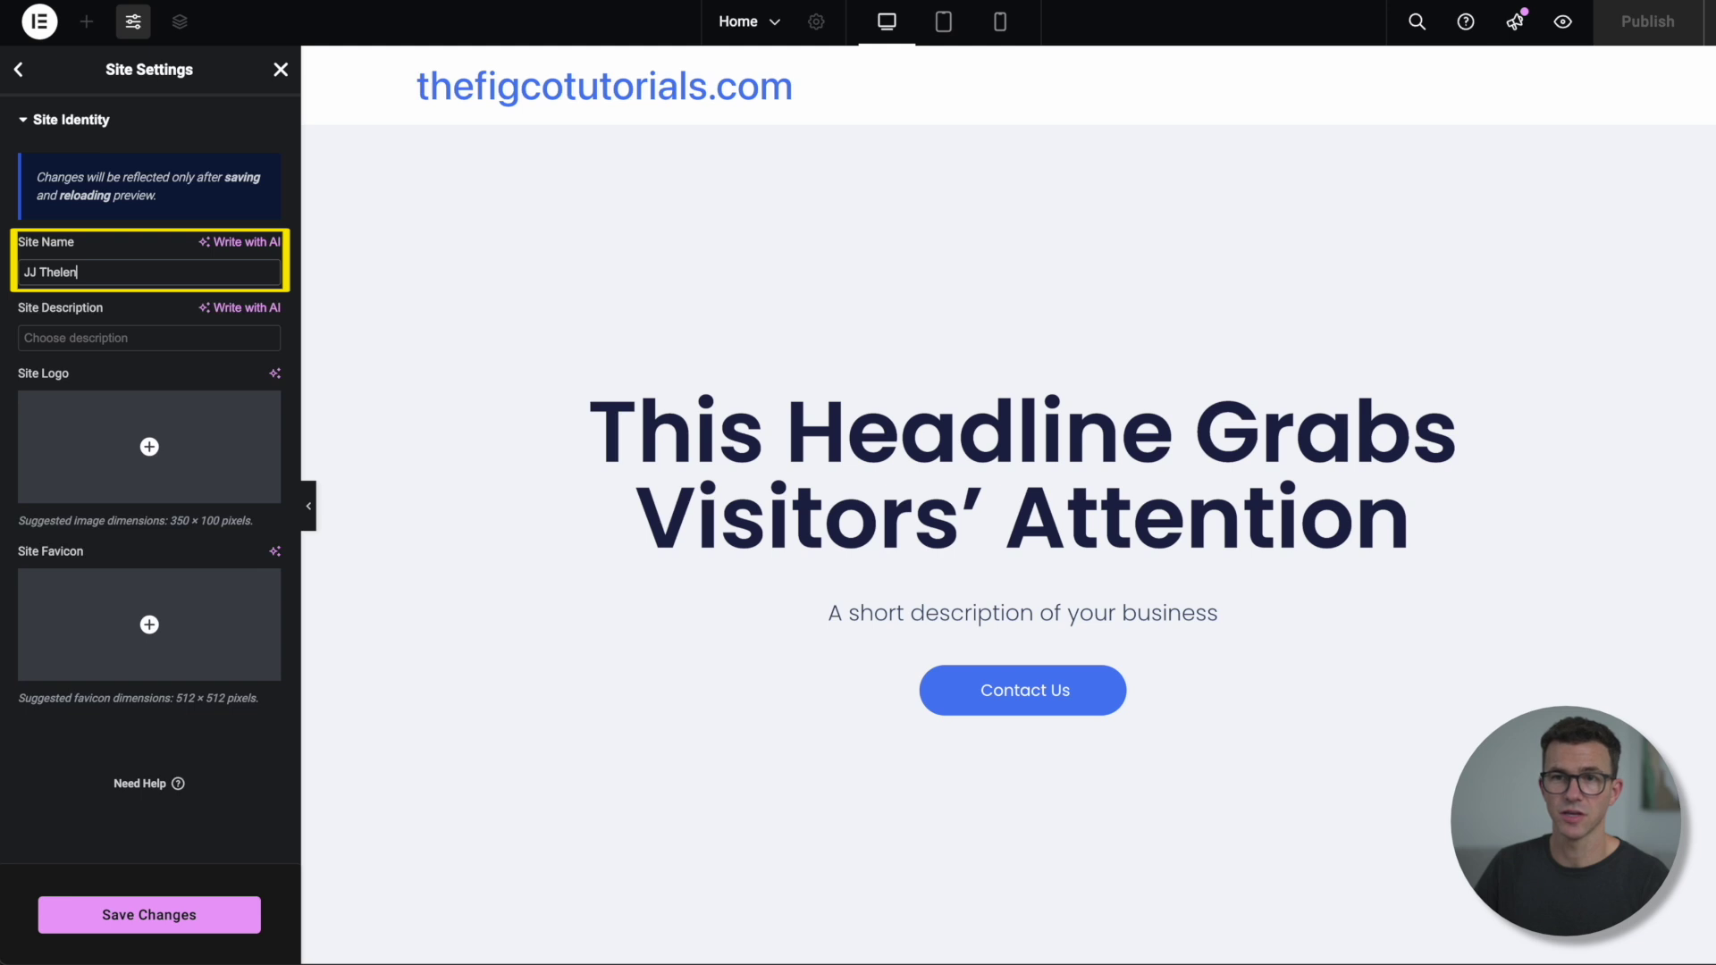
pyautogui.press('Tab')
pyautogui.write('Entrepreneur, YouTuber and Personal Finance Expert')
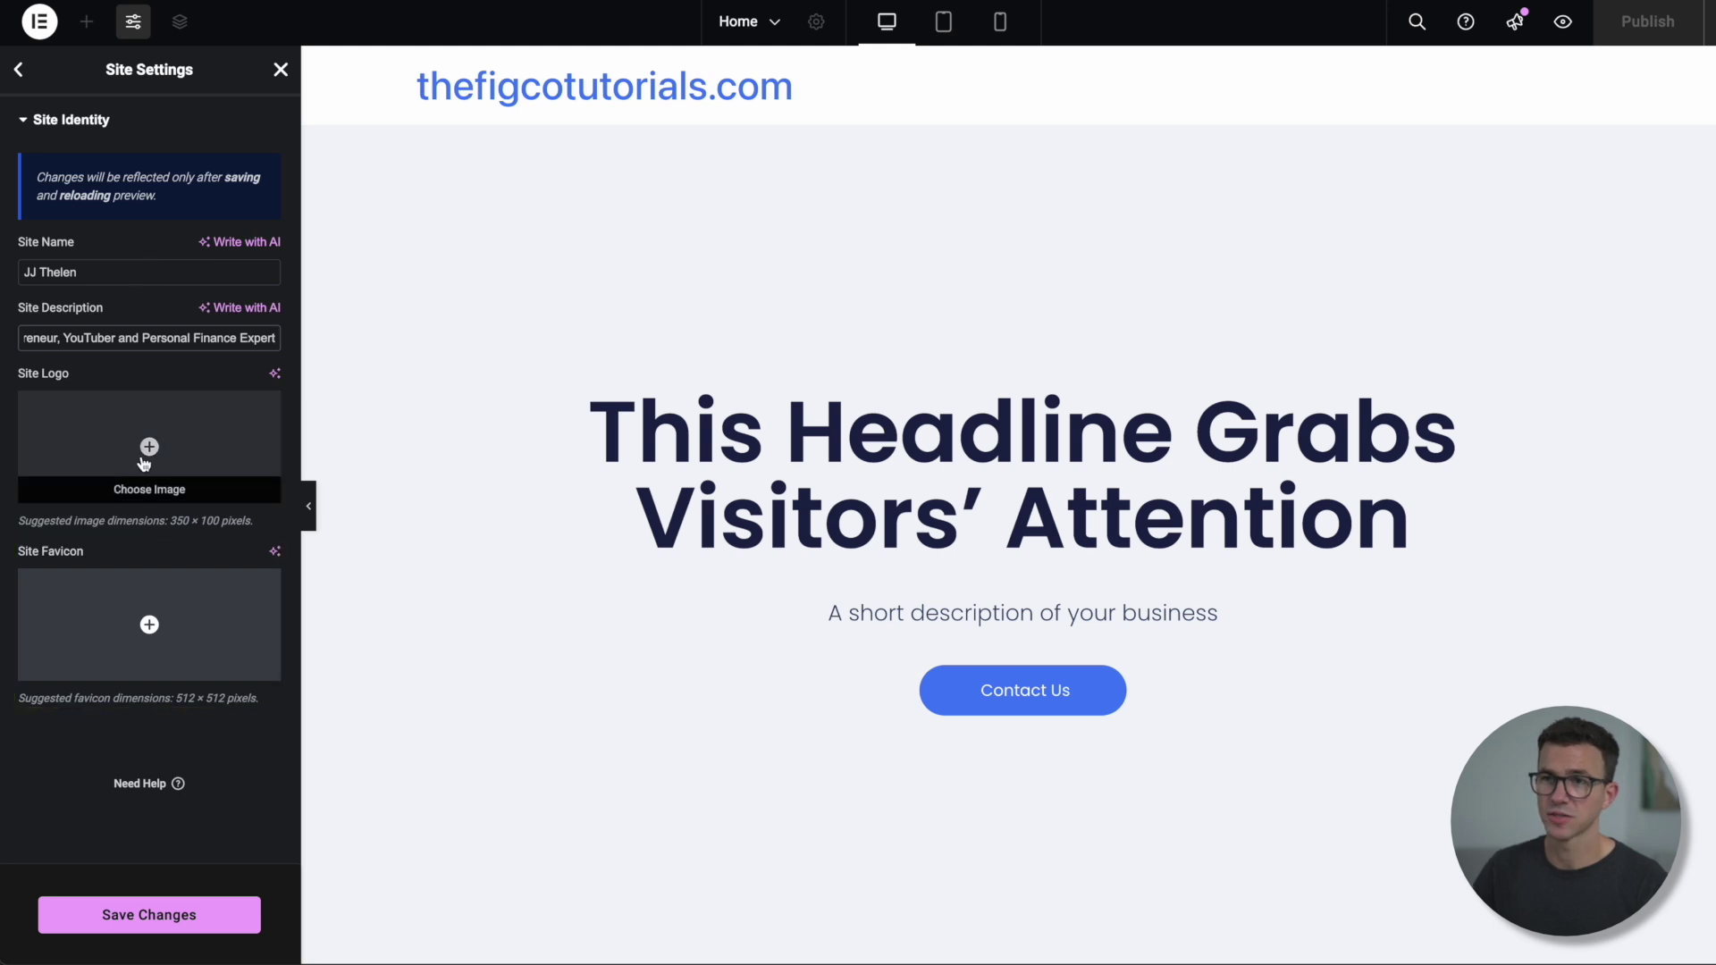
# Step: Upload JJ THELEN_LOGO and JJ_FAVICON, set them as site logo and favicon, and save
pyautogui.click(145, 454)
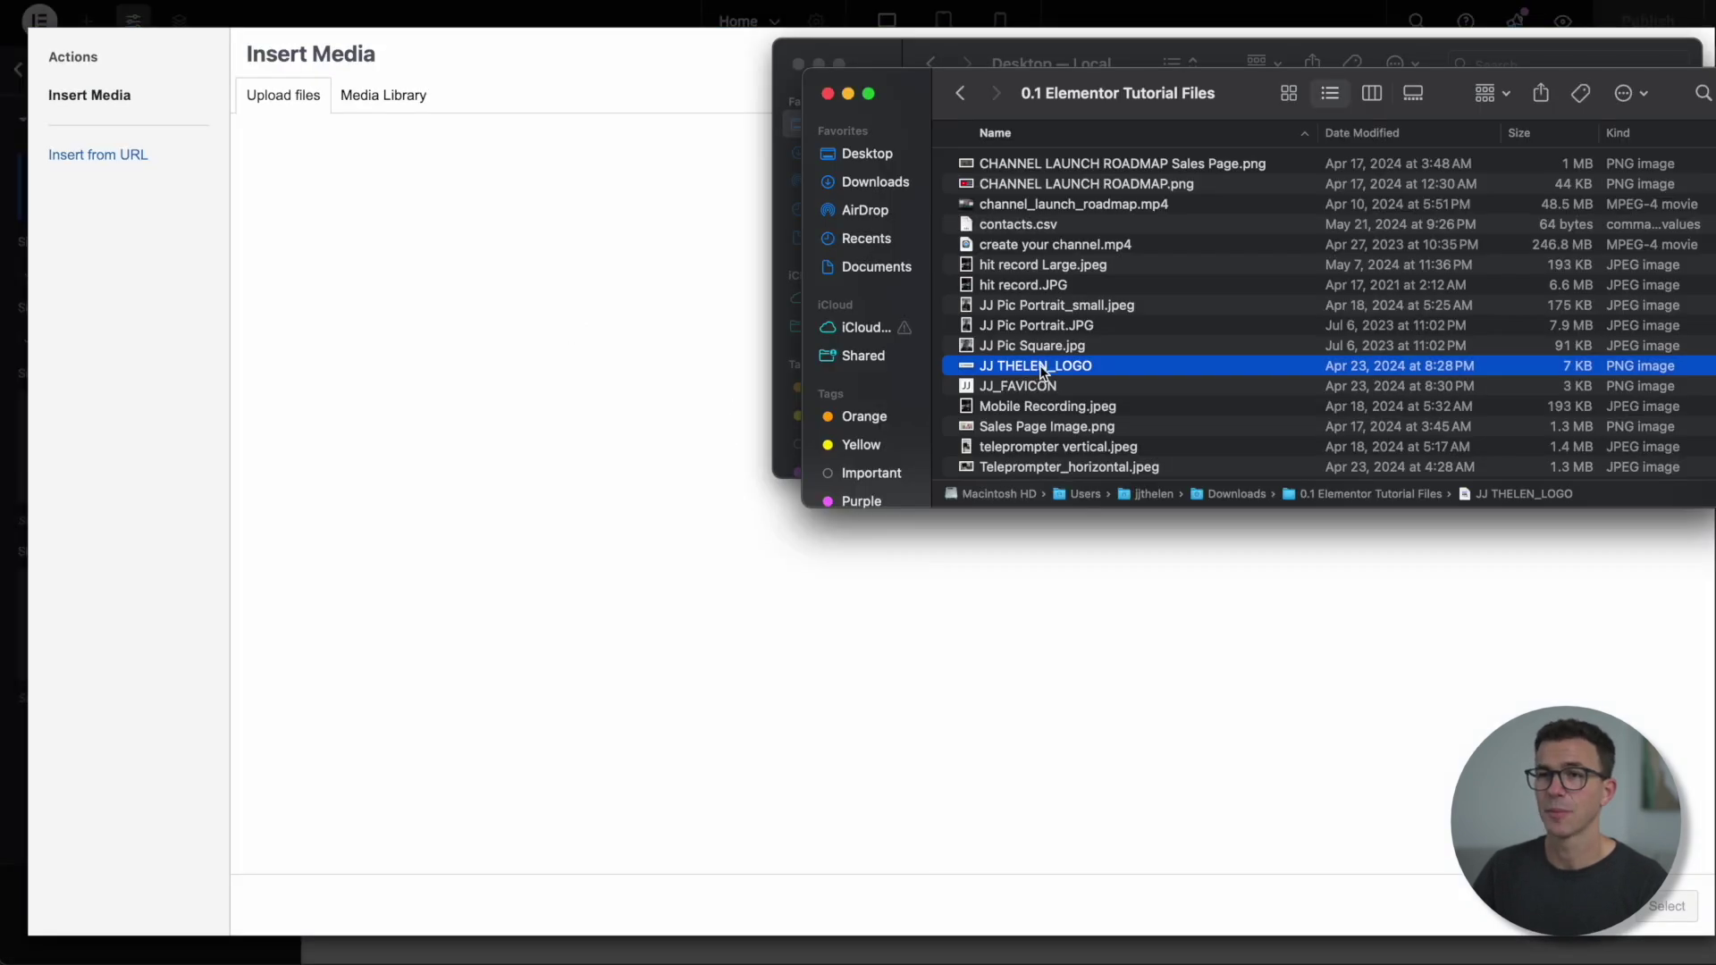
pyautogui.moveTo(1037, 367); pyautogui.dragTo(582, 365)
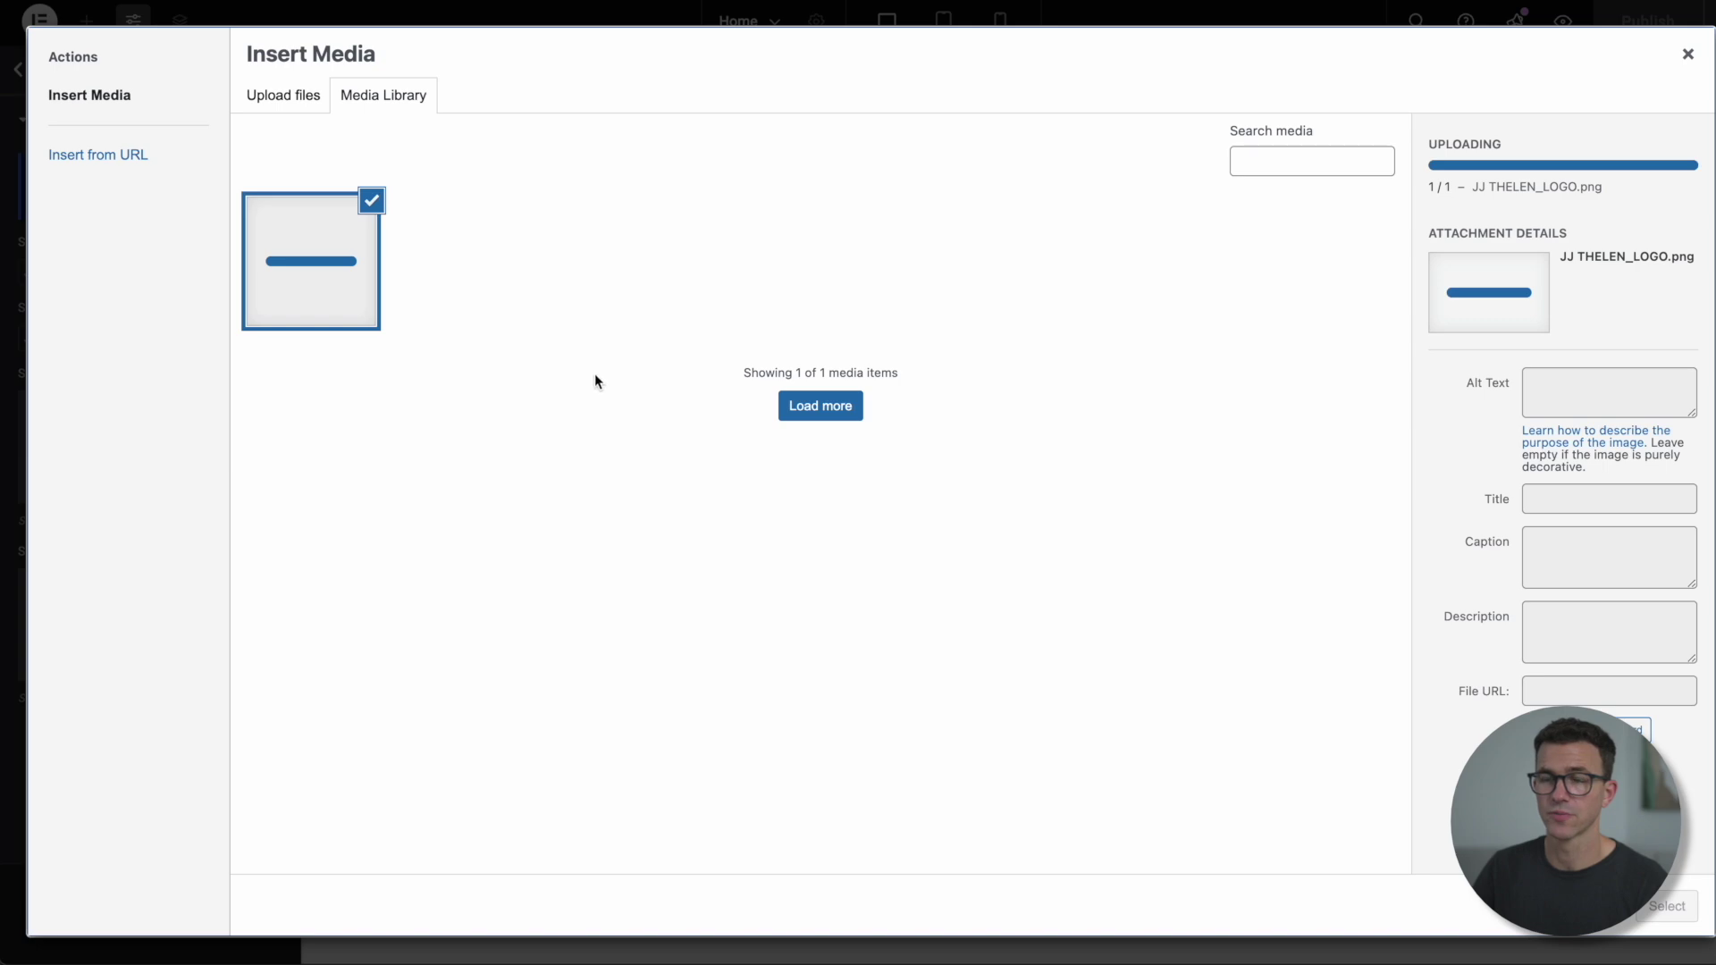
pyautogui.press('super+Tab')
pyautogui.moveTo(1031, 388); pyautogui.dragTo(727, 394)
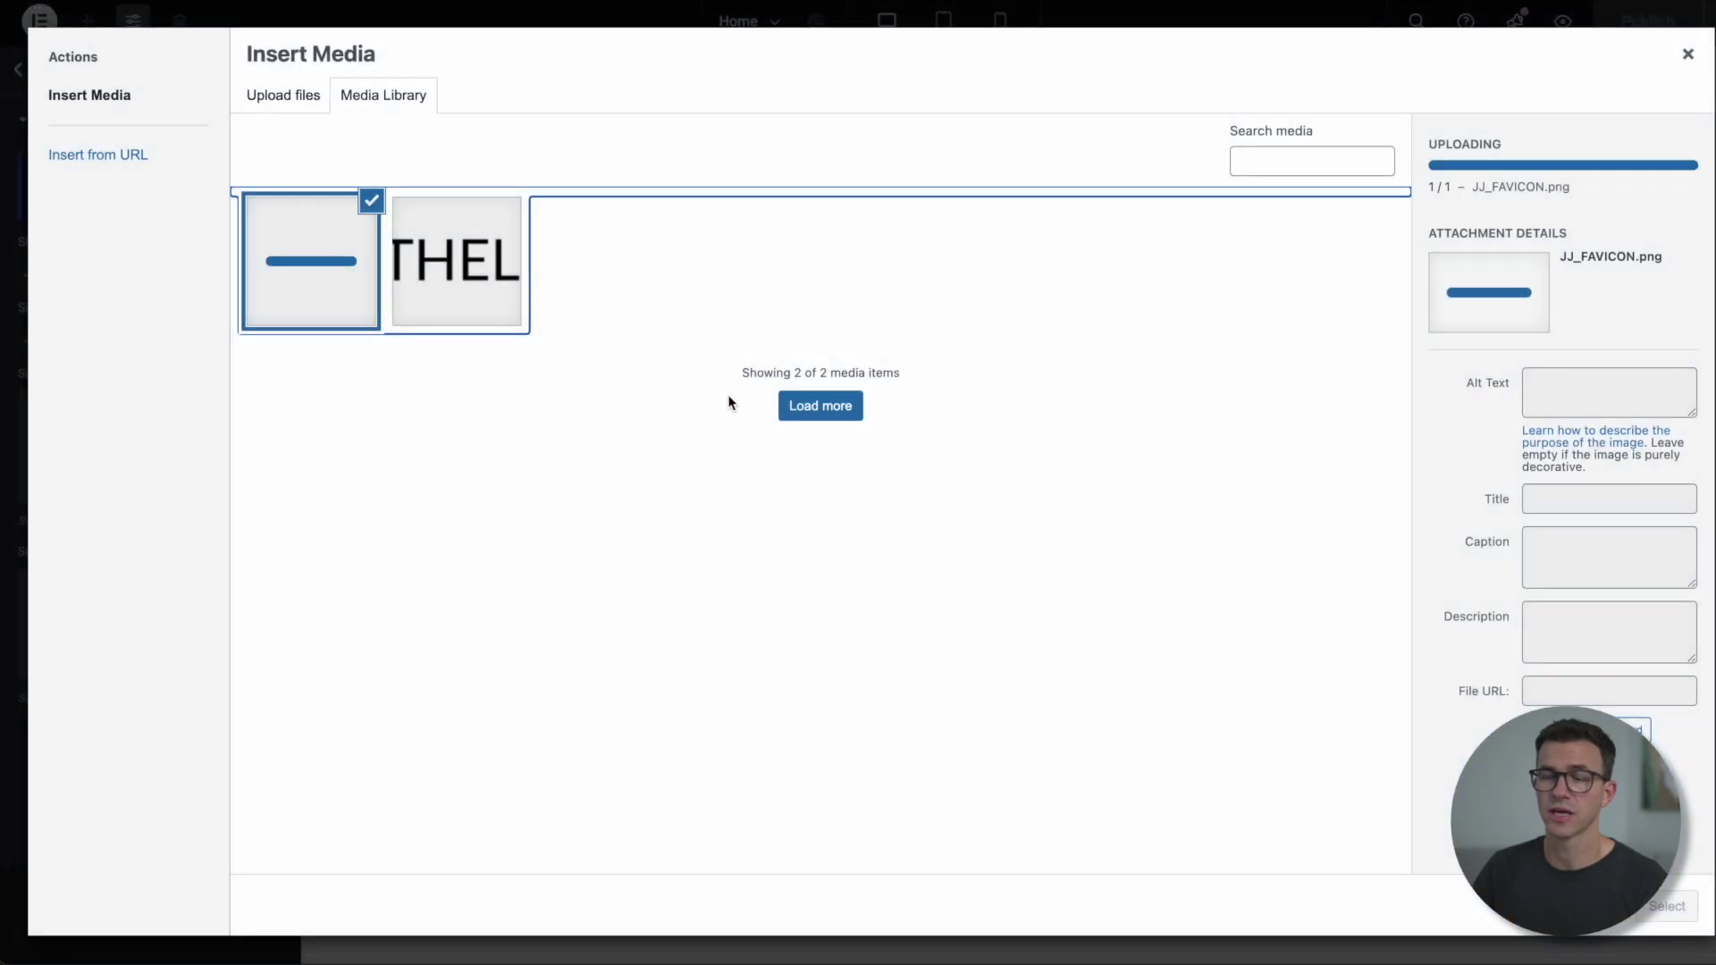
pyautogui.click(466, 274)
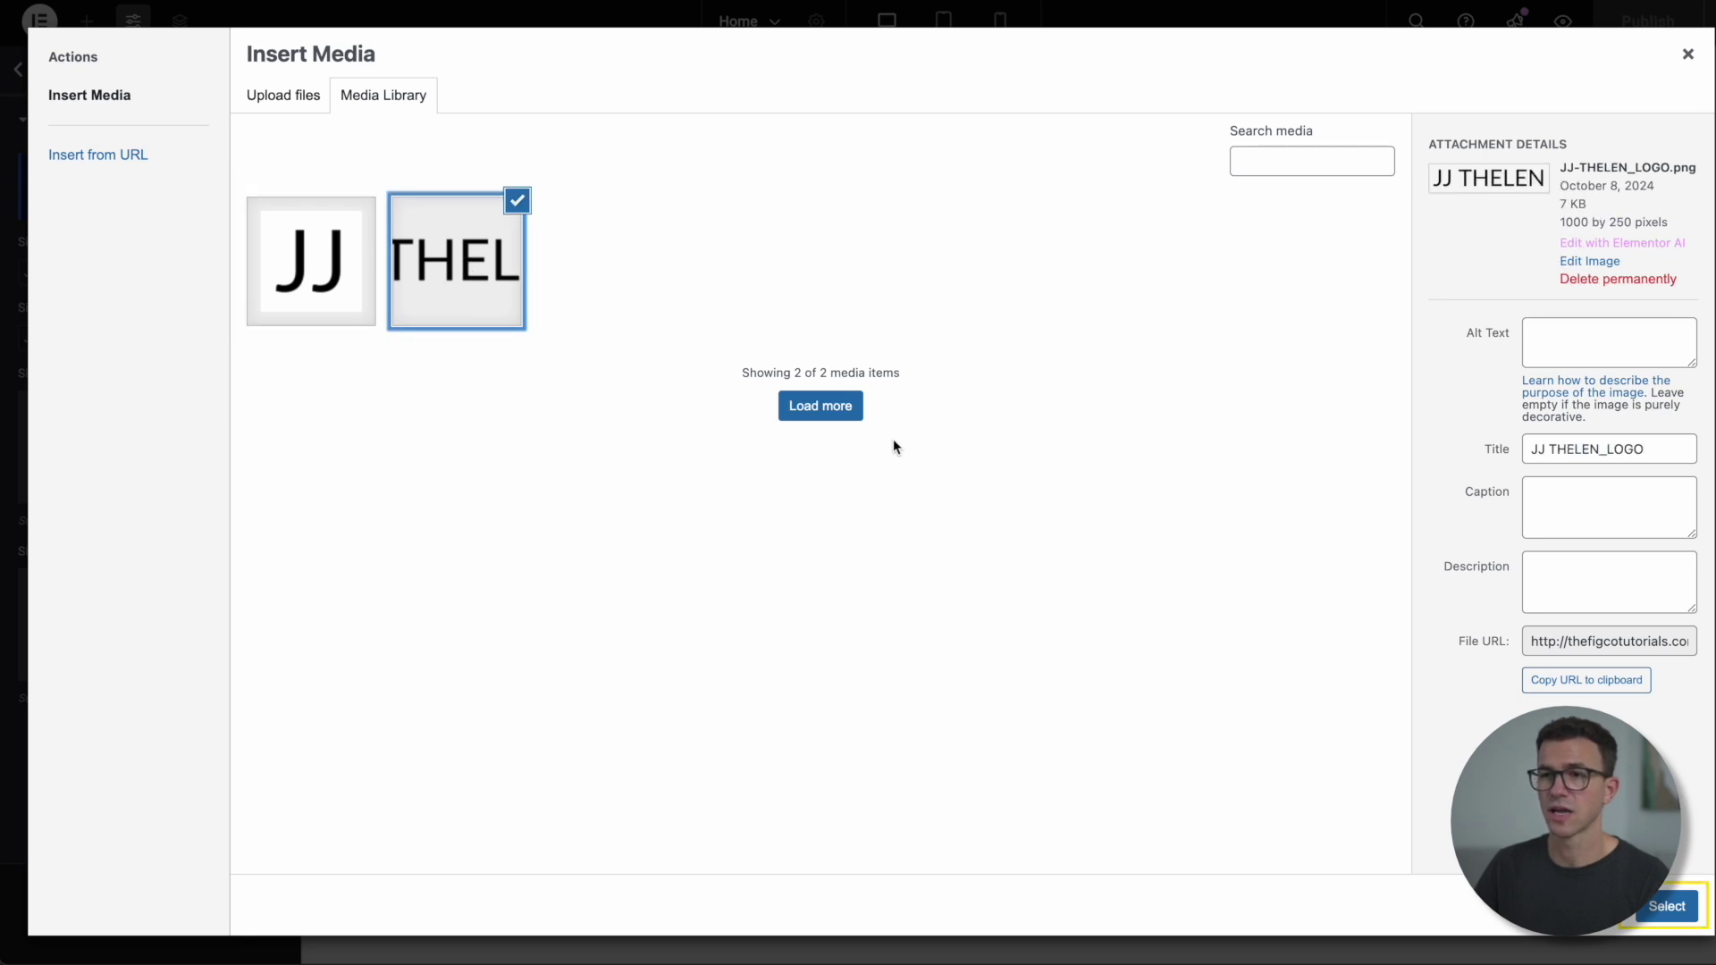
pyautogui.click(1659, 910)
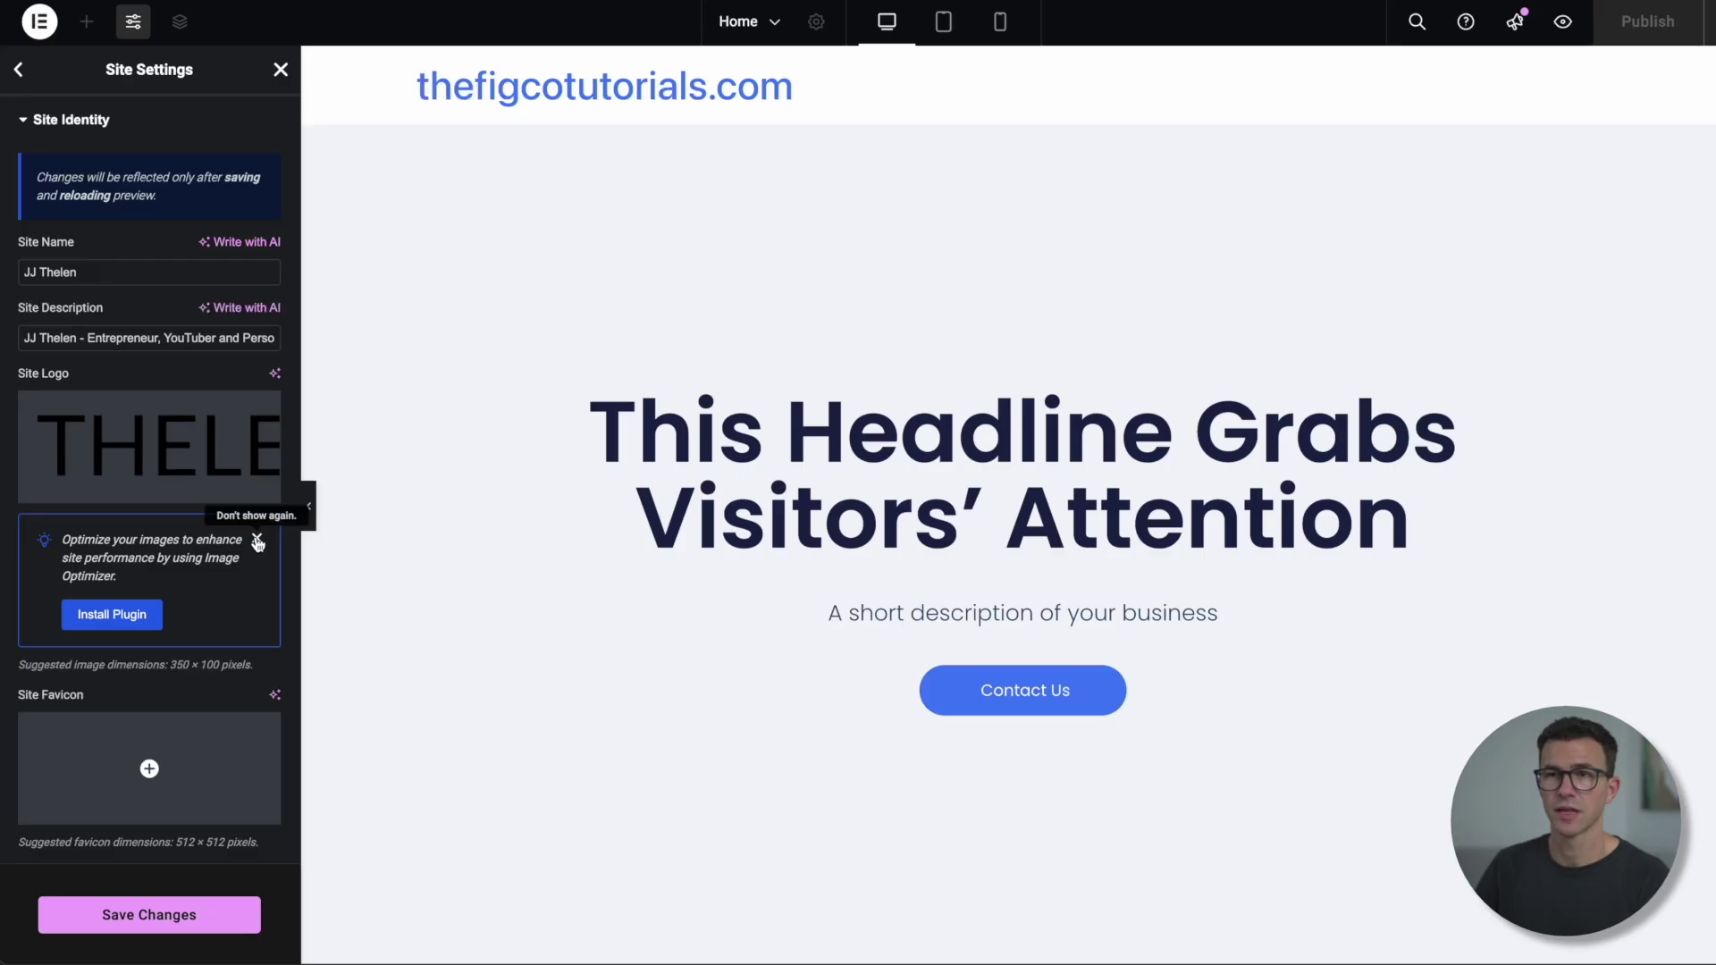
pyautogui.click(150, 766)
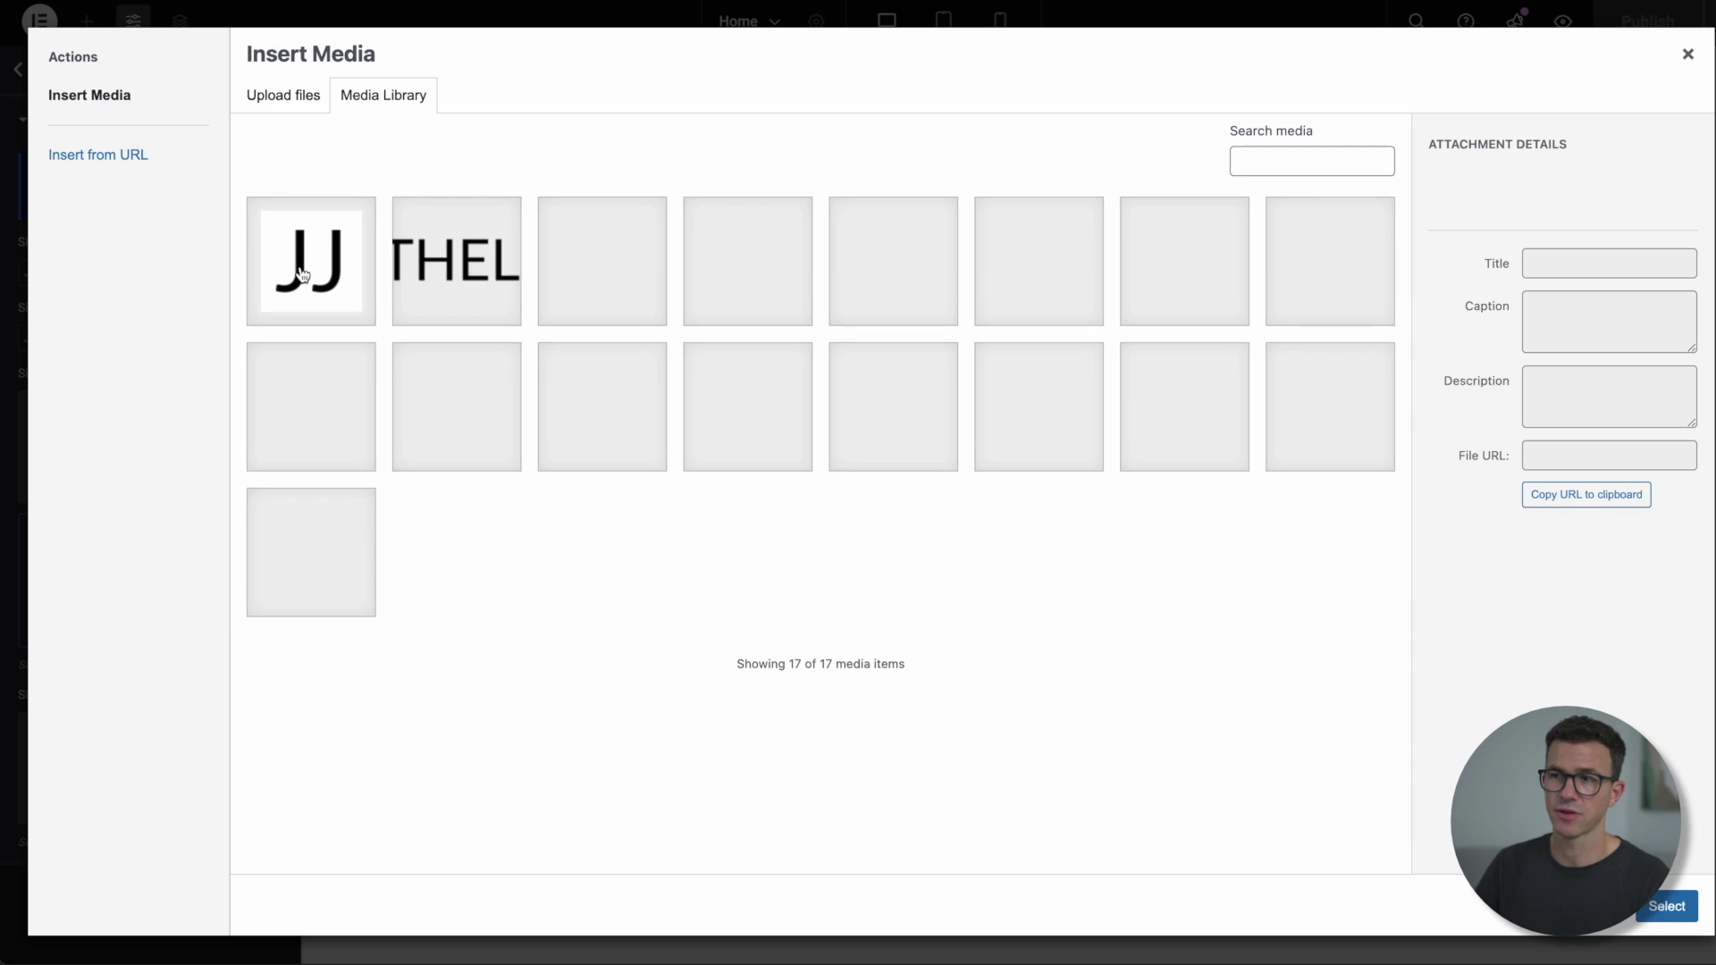
pyautogui.click(351, 280)
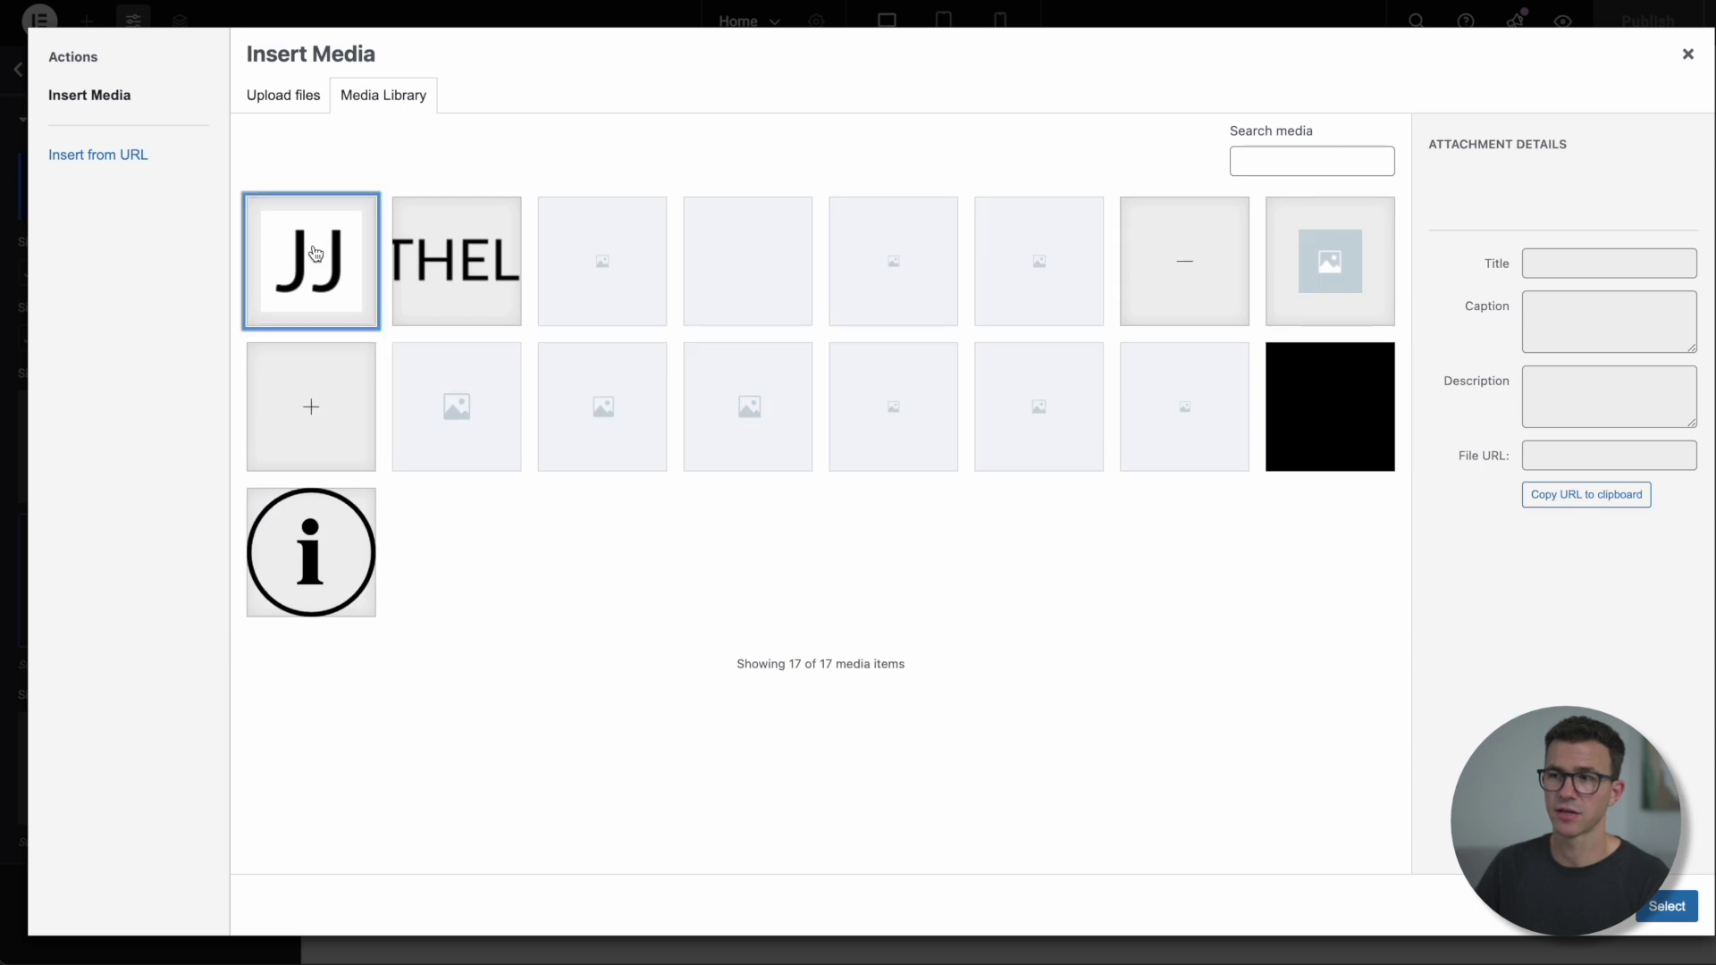
pyautogui.click(1662, 908)
pyautogui.click(149, 914)
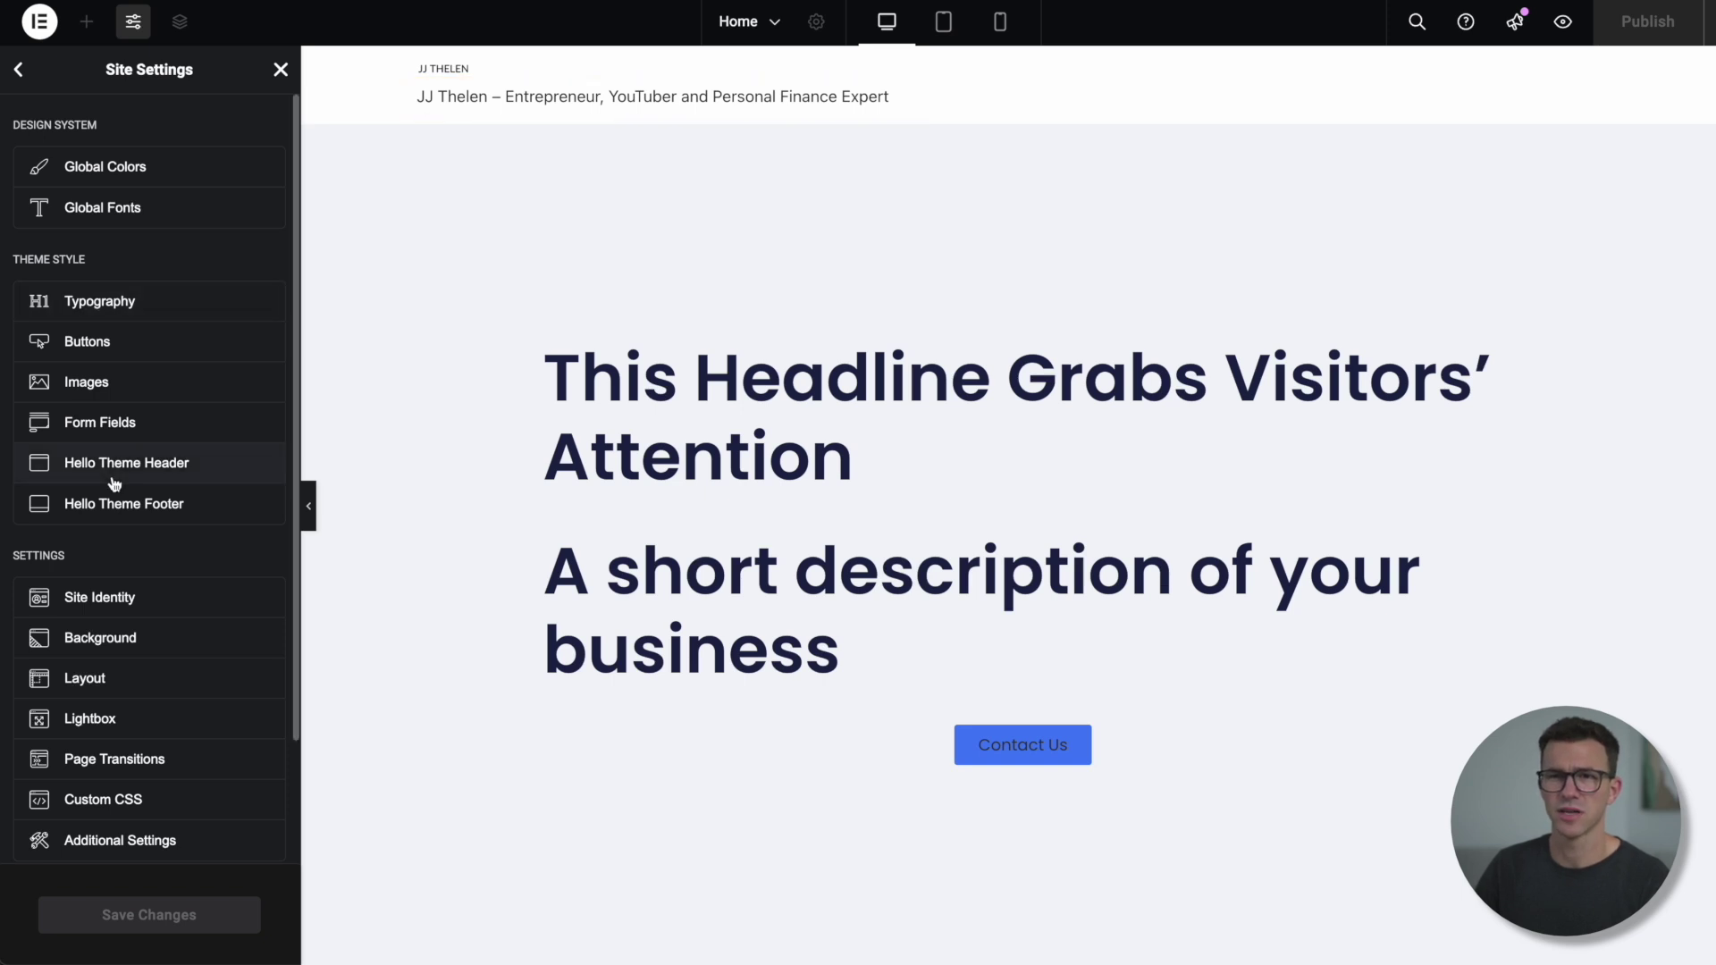
# Step: Clear the site description in Site Identity and save
pyautogui.scroll(-1, 114, 483)
pyautogui.click(100, 559)
pyautogui.tripleClick(109, 331)
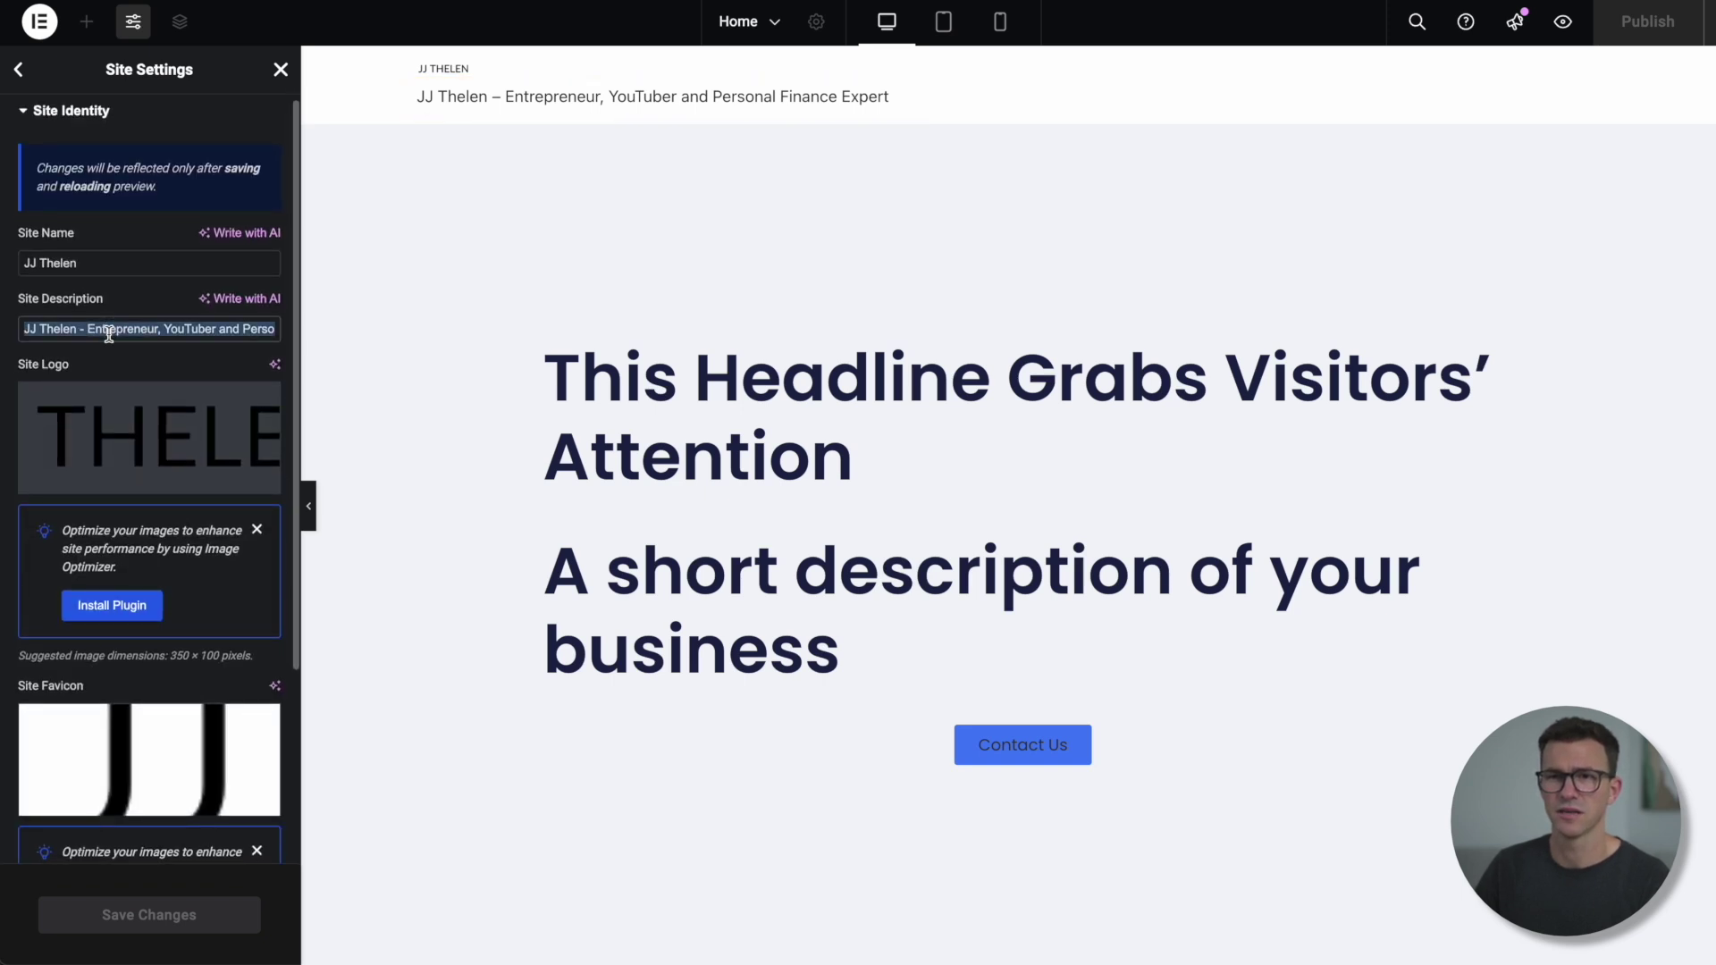
pyautogui.press('BackSpace')
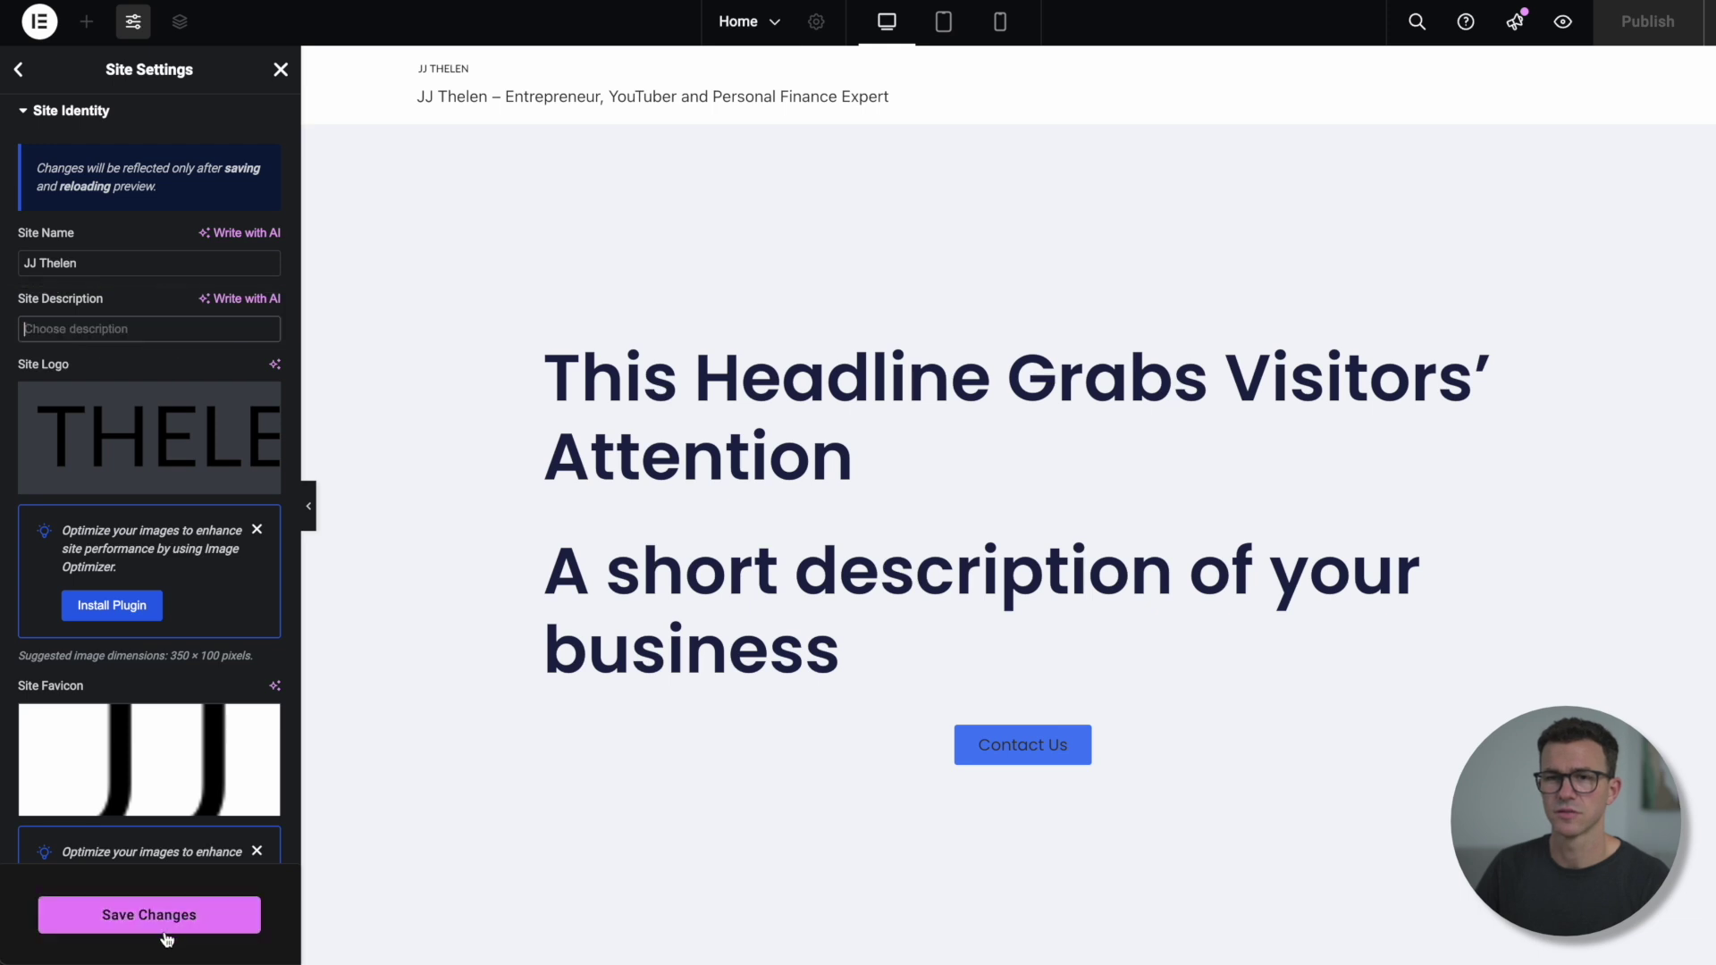
pyautogui.click(173, 921)
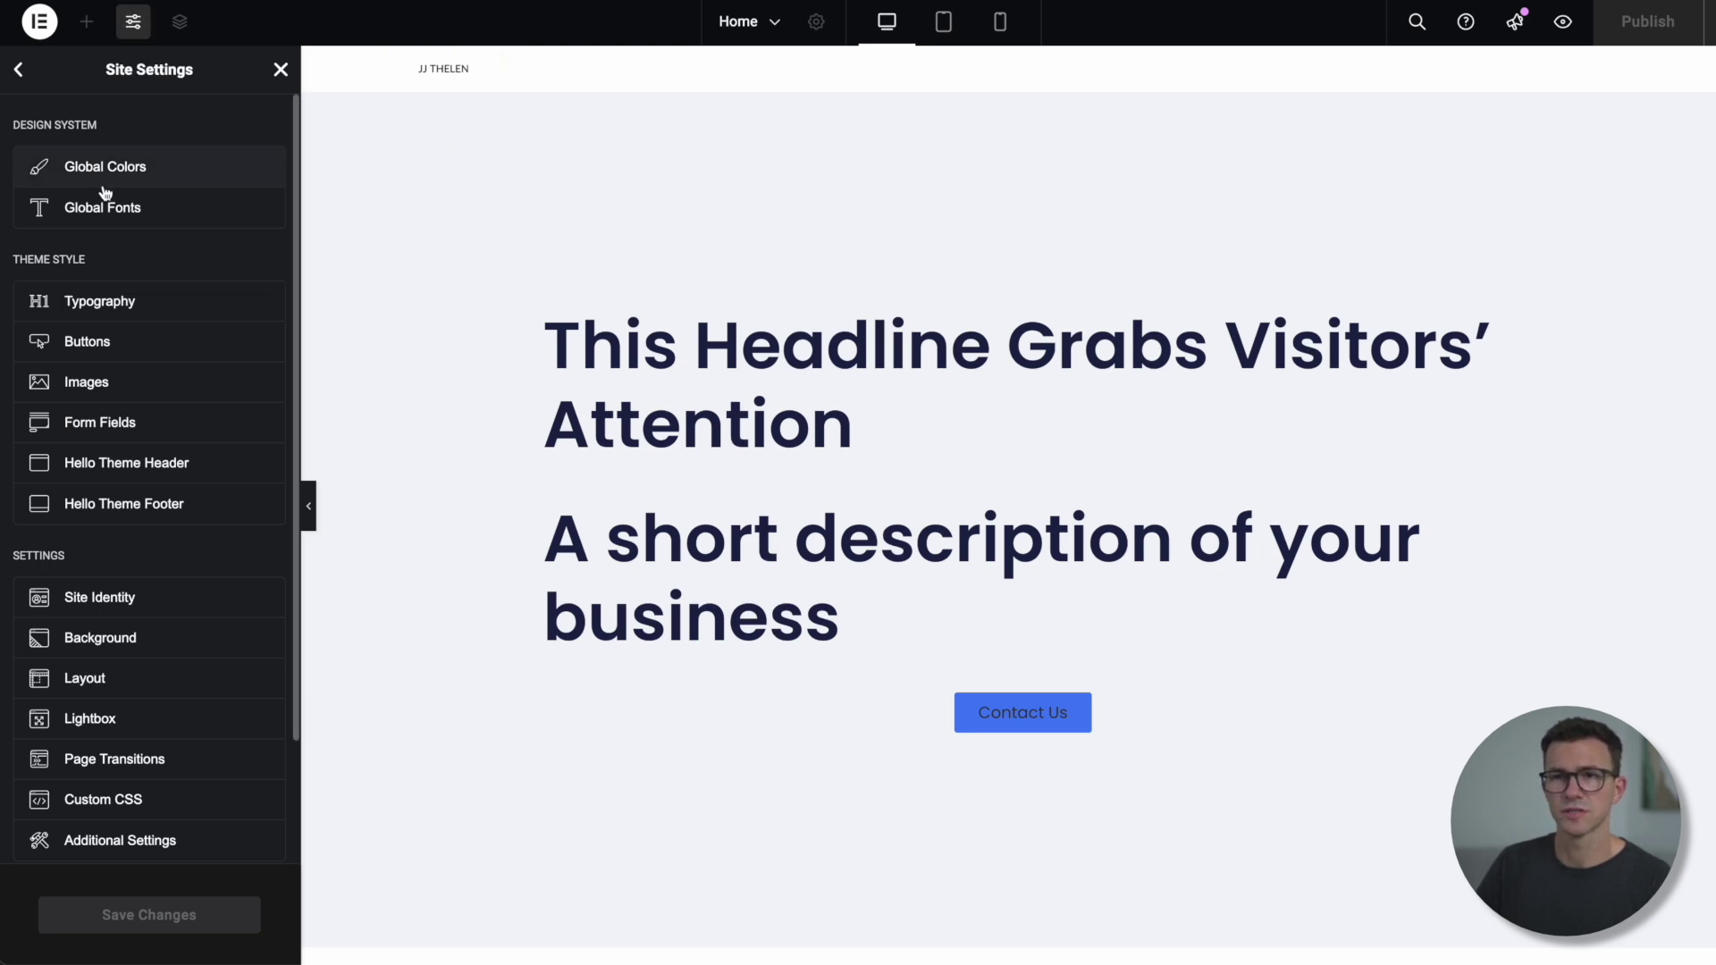
# Step: Widen the Hello Theme header logo to about 132 px and save
pyautogui.click(132, 467)
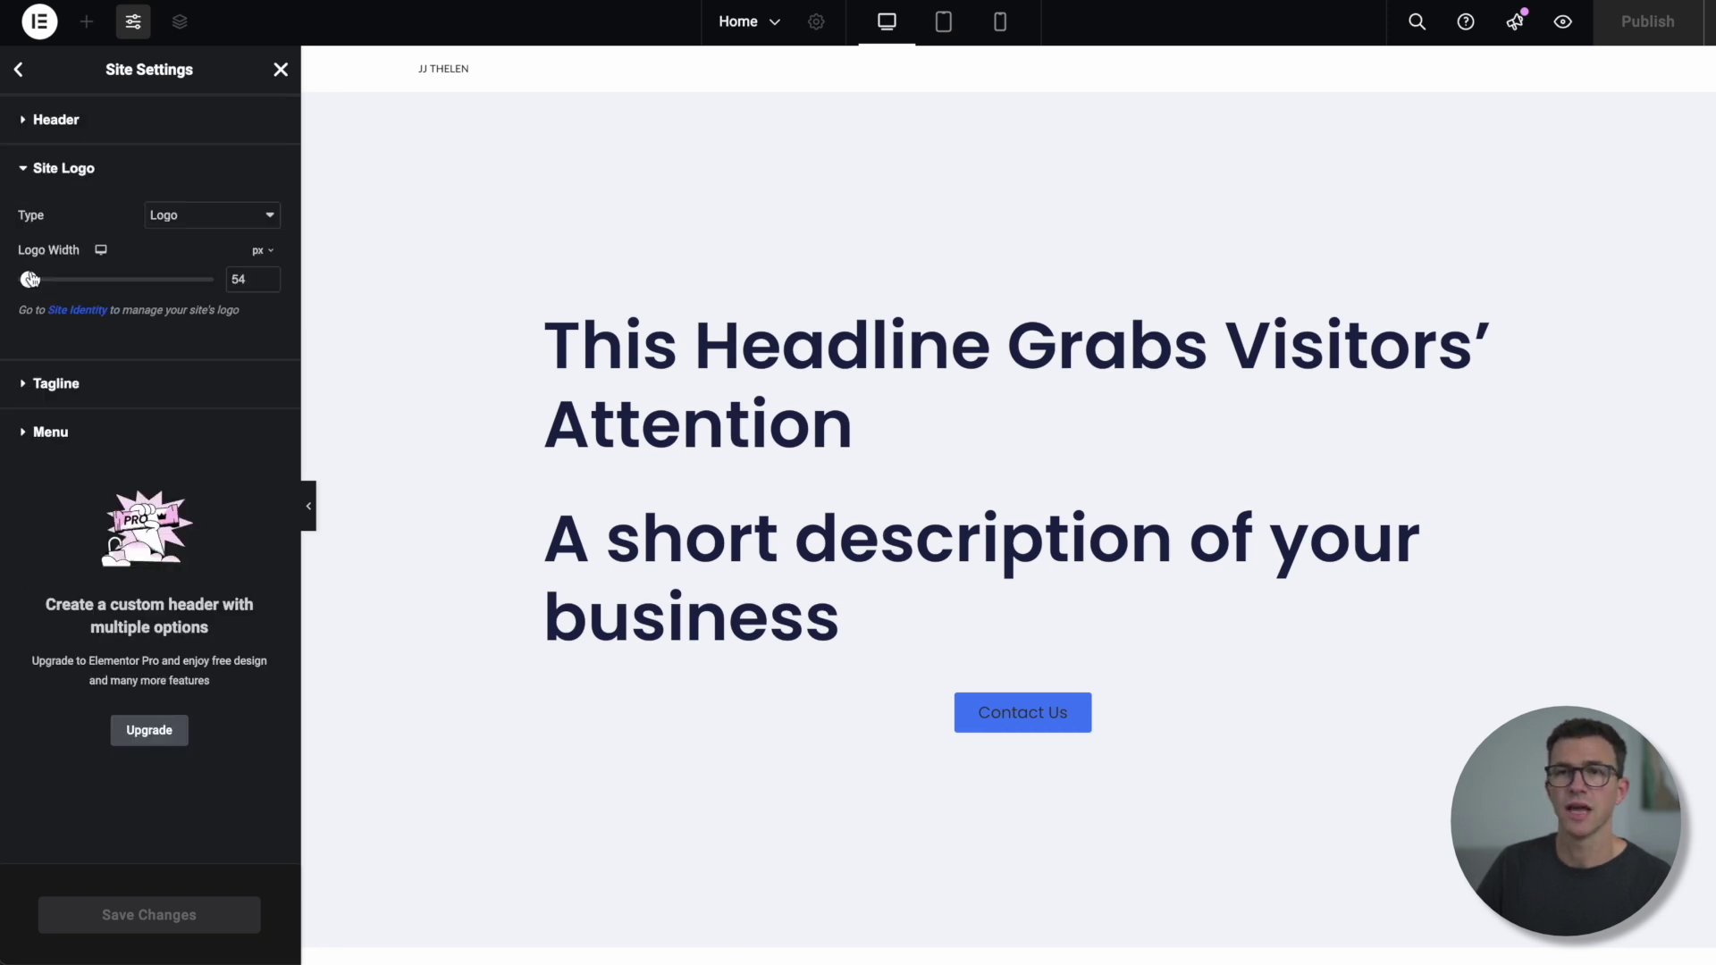
pyautogui.moveTo(30, 281); pyautogui.dragTo(45, 279)
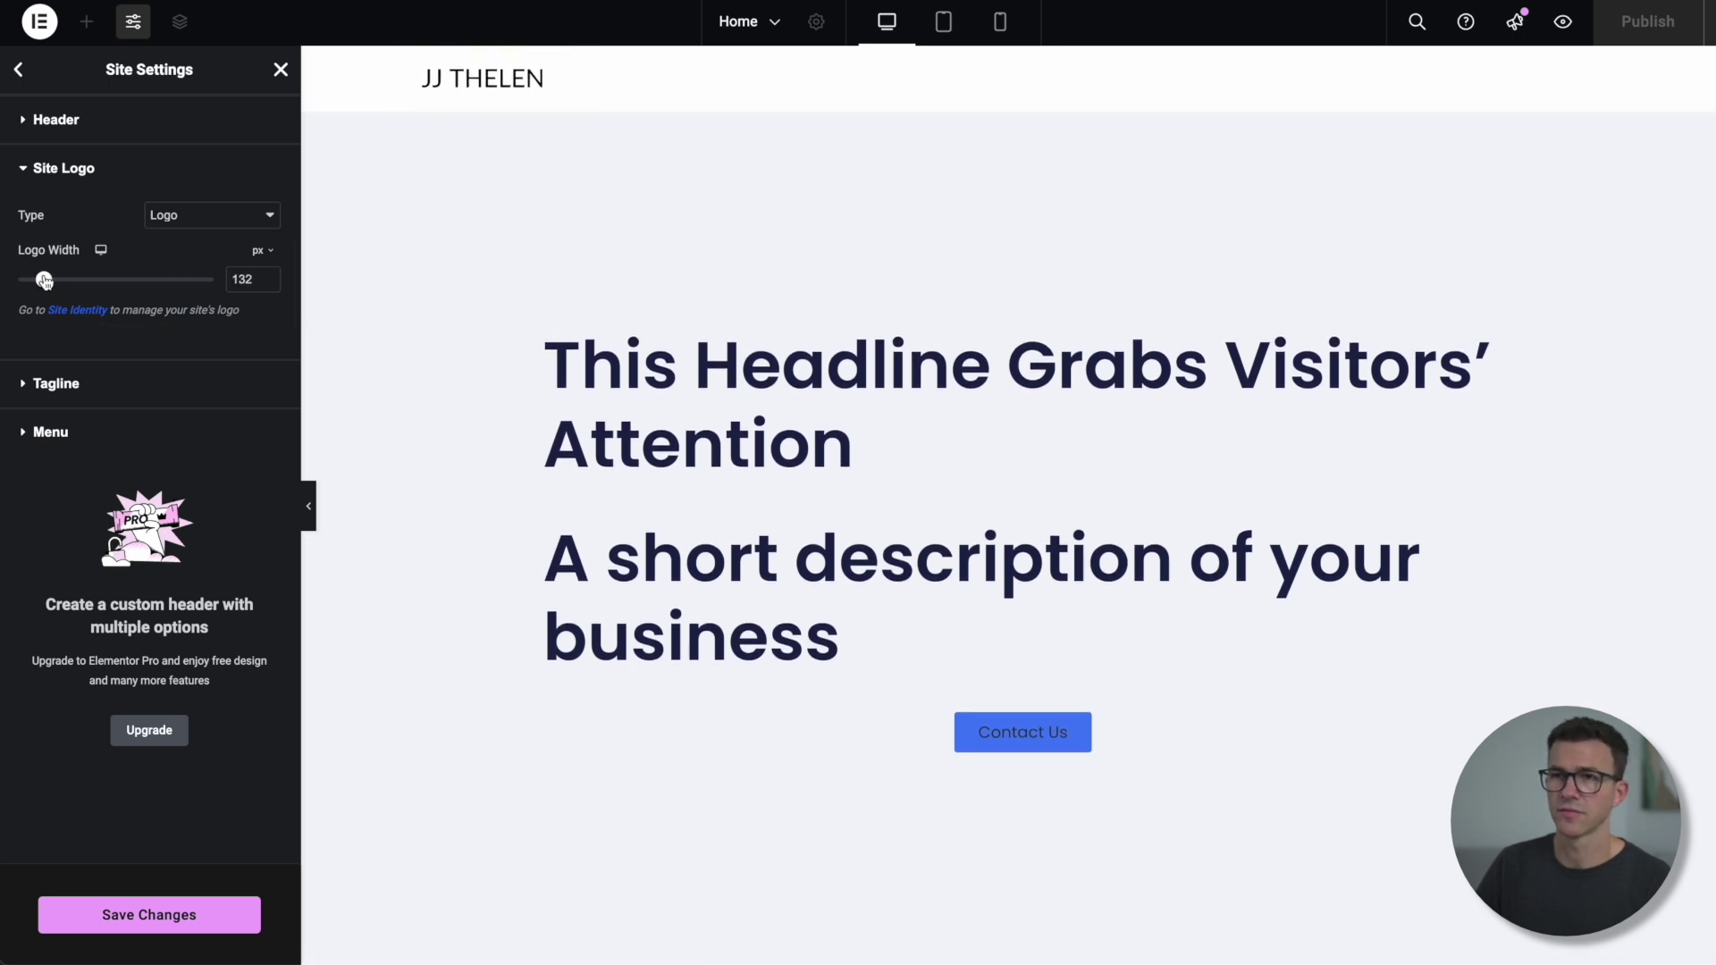
pyautogui.click(106, 922)
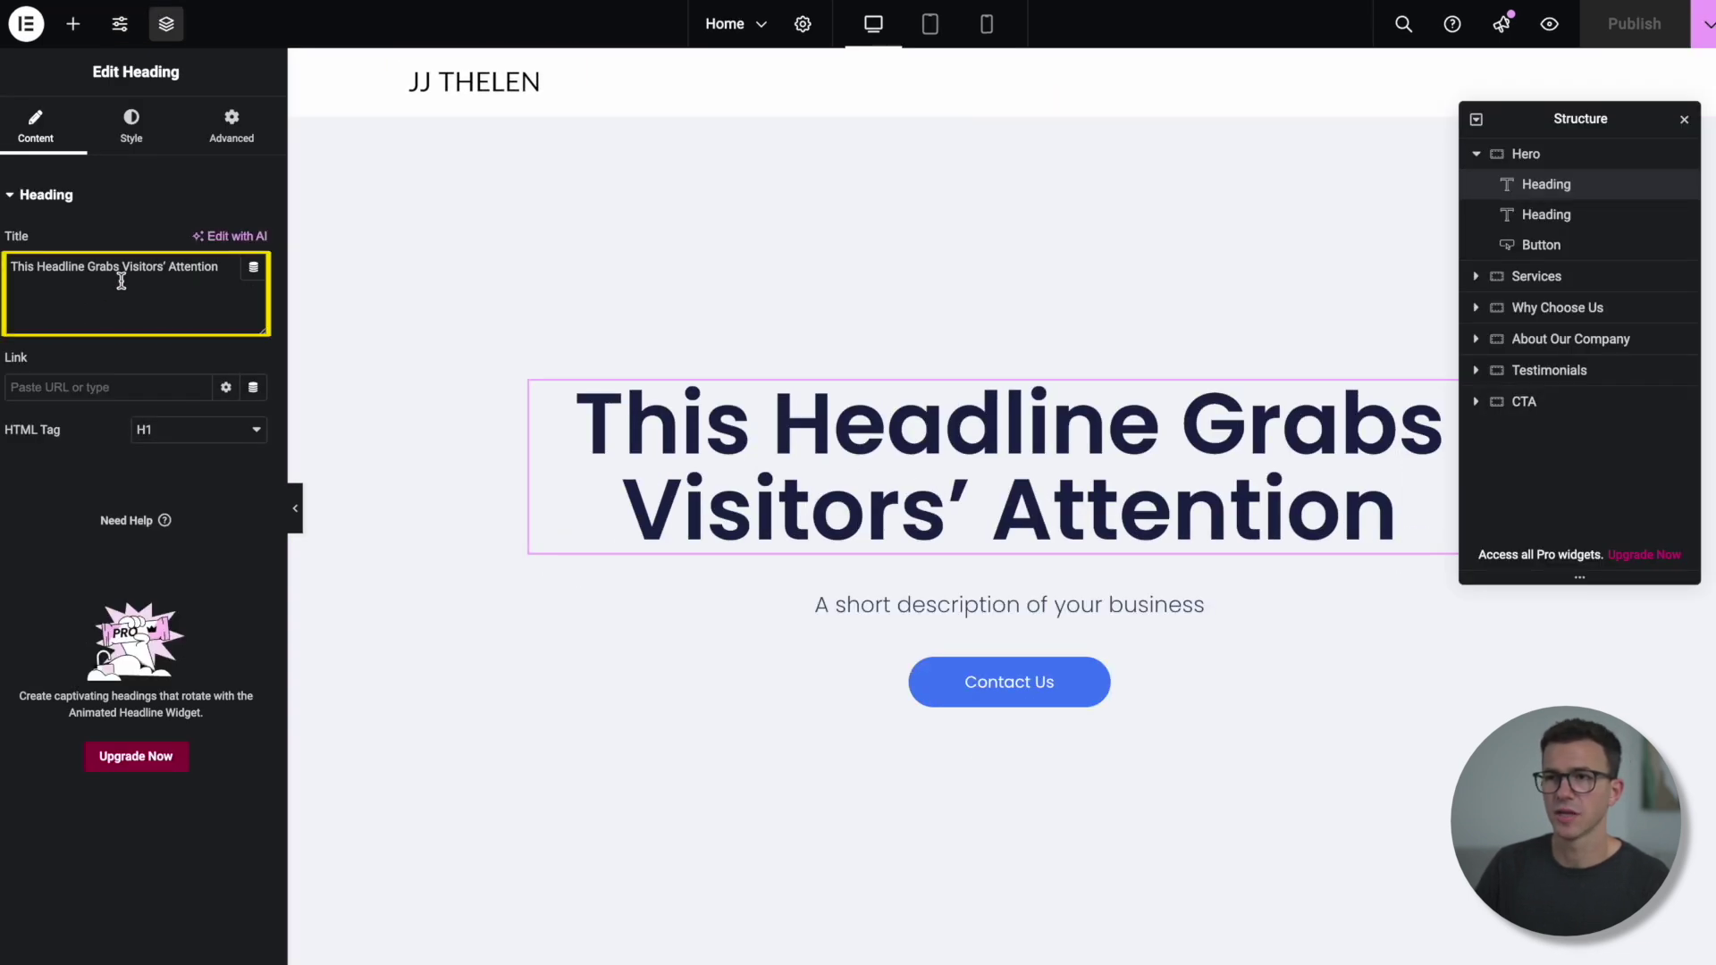
# Step: Change the hero headline to 'JJ Thelen' and subtitle to 'Entrepreneur, YouTuber and Personal Finance Expert'
pyautogui.hotkey('ctrl', 'shift', 'Left')
pyautogui.hotkey('ctrl', 'shift', 'Left')
pyautogui.hotkey('ctrl', 'shift', 'Left')
pyautogui.hotkey('ctrl', 'shift', 'Left')
pyautogui.hotkey('ctrl', 'shift', 'Left')
pyautogui.write('JJ Thelen')
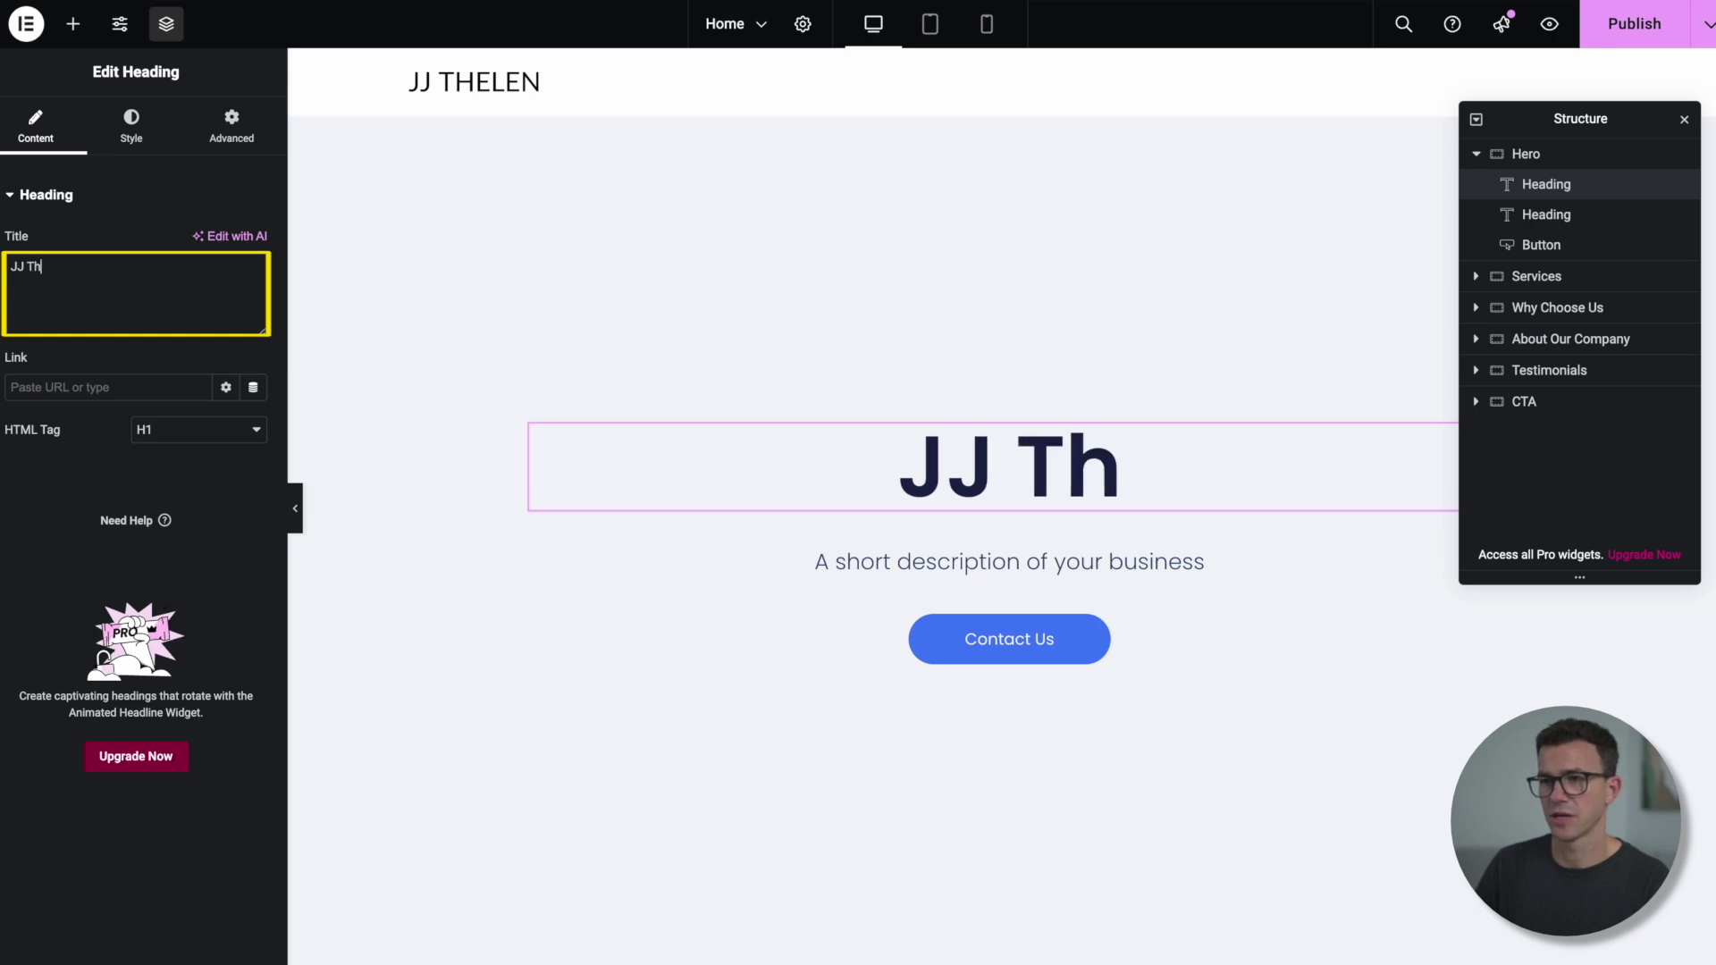
pyautogui.click(1545, 214)
pyautogui.hotkey('ctrl', 'a')
pyautogui.write('Entreprene')
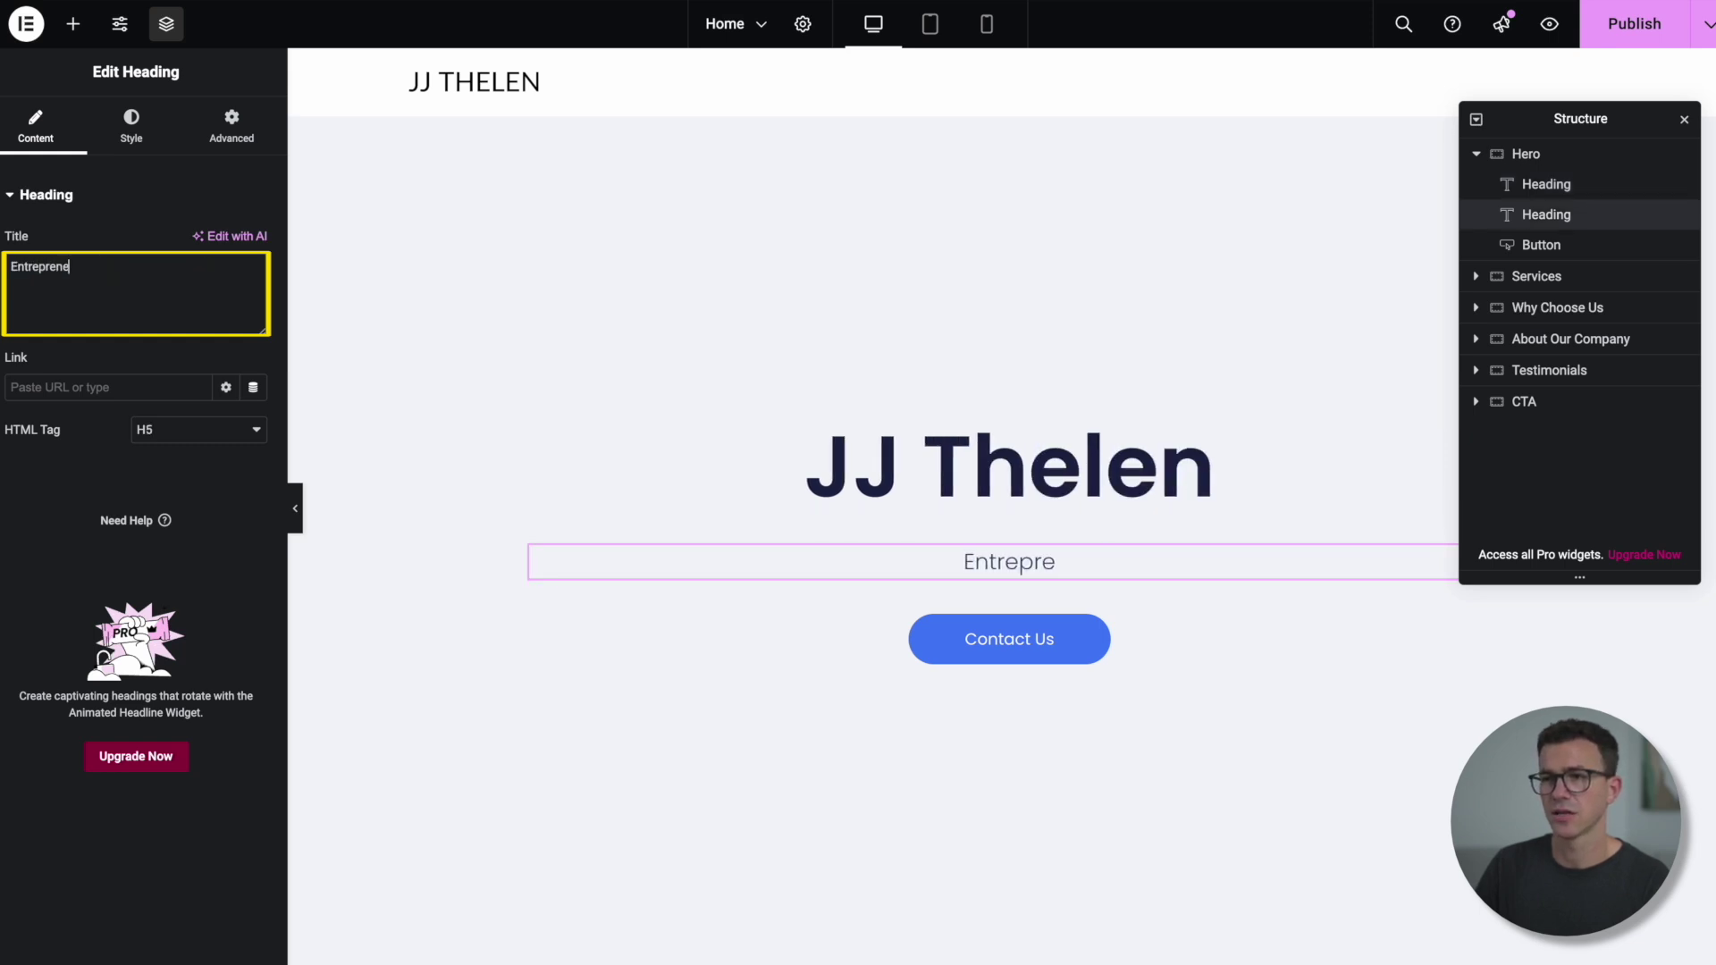
pyautogui.write('ur, YouTuber and P')
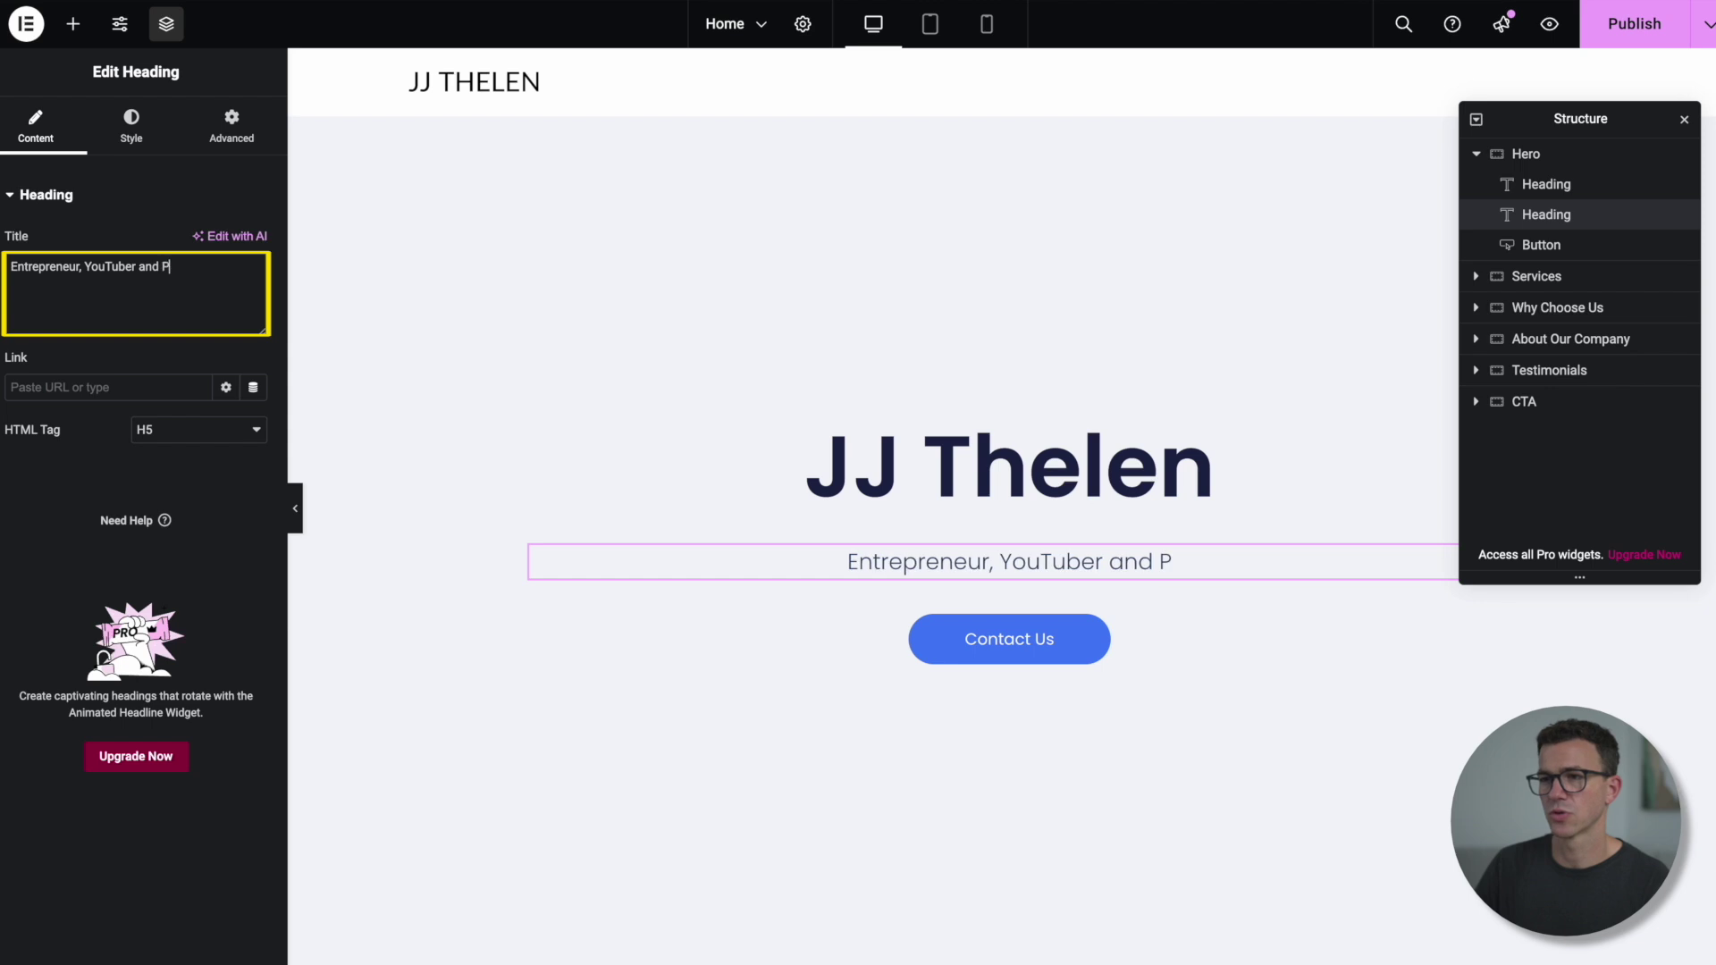
pyautogui.write('ersonal Finance Expert')
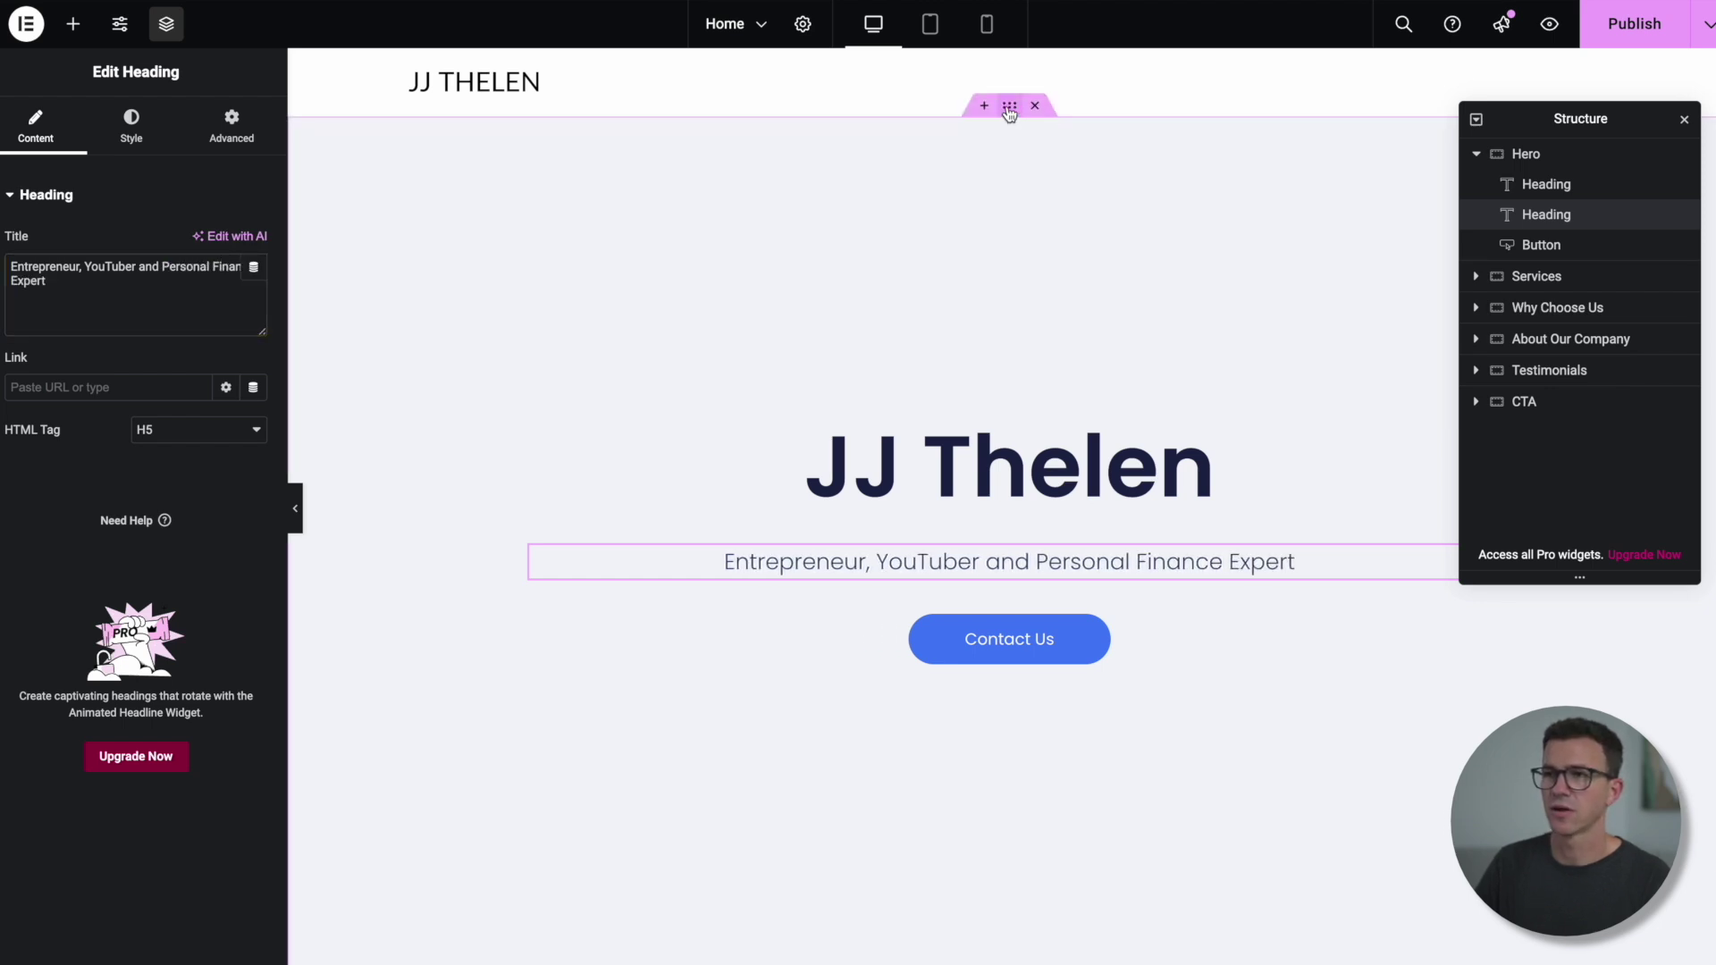
# Step: Set the hero section background to the uploaded Teleprompter_horizontal.jpeg photo
pyautogui.click(1009, 107)
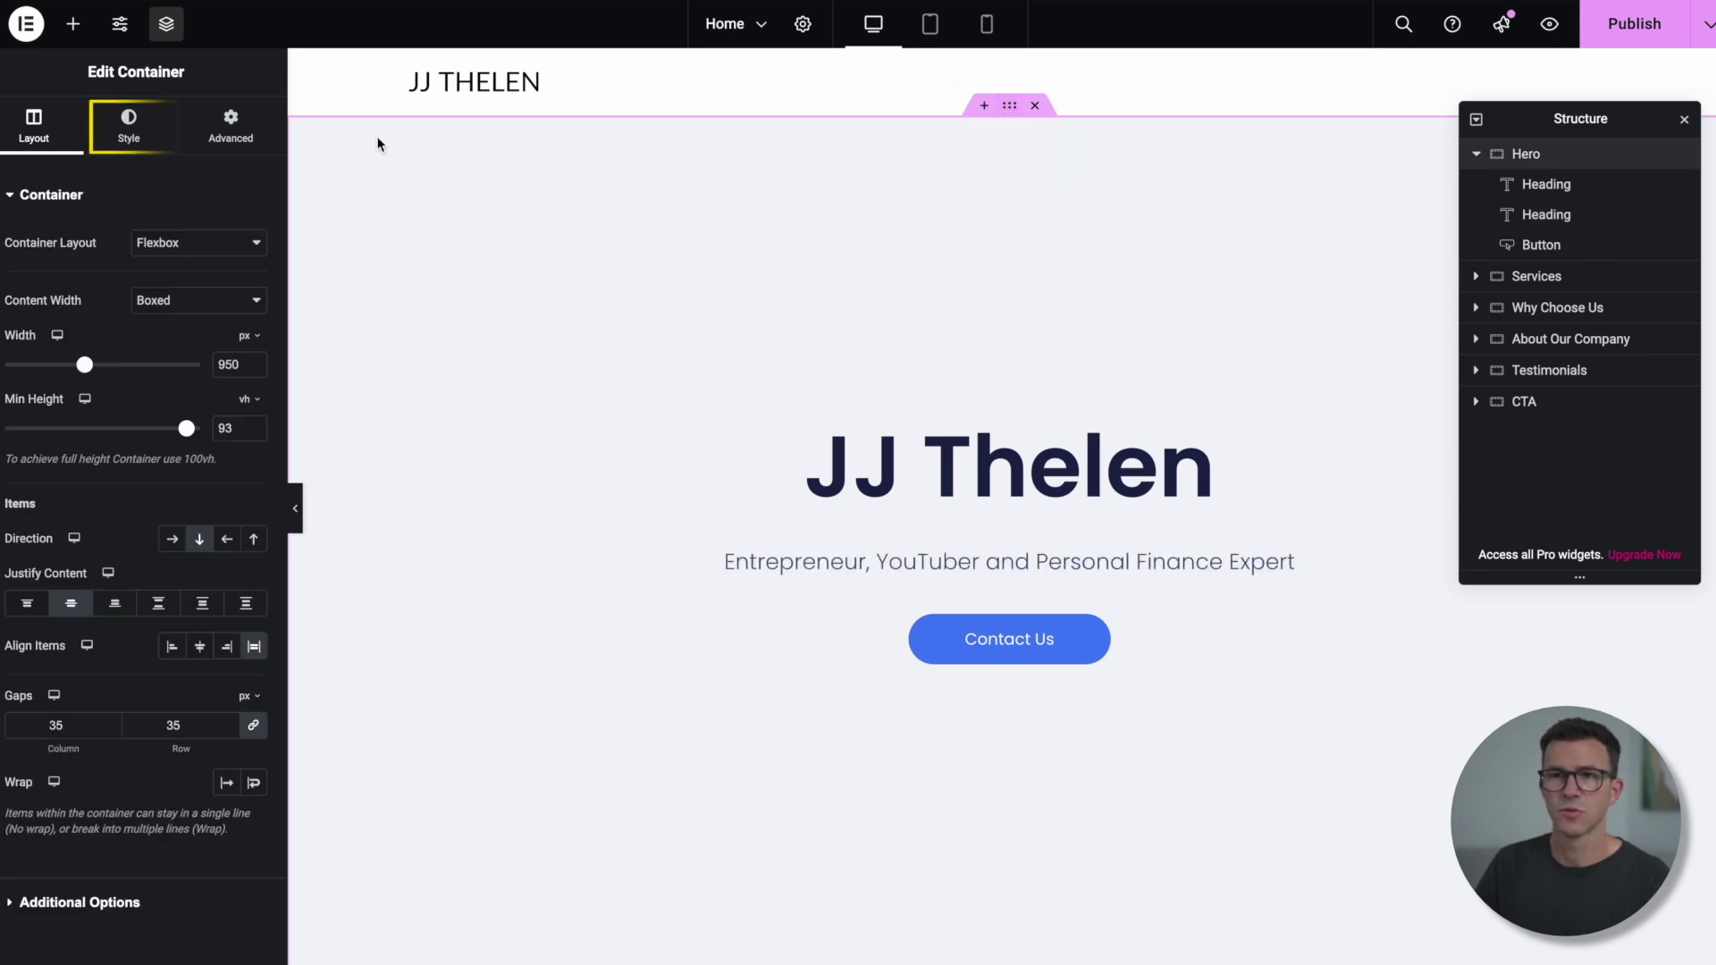
pyautogui.click(128, 132)
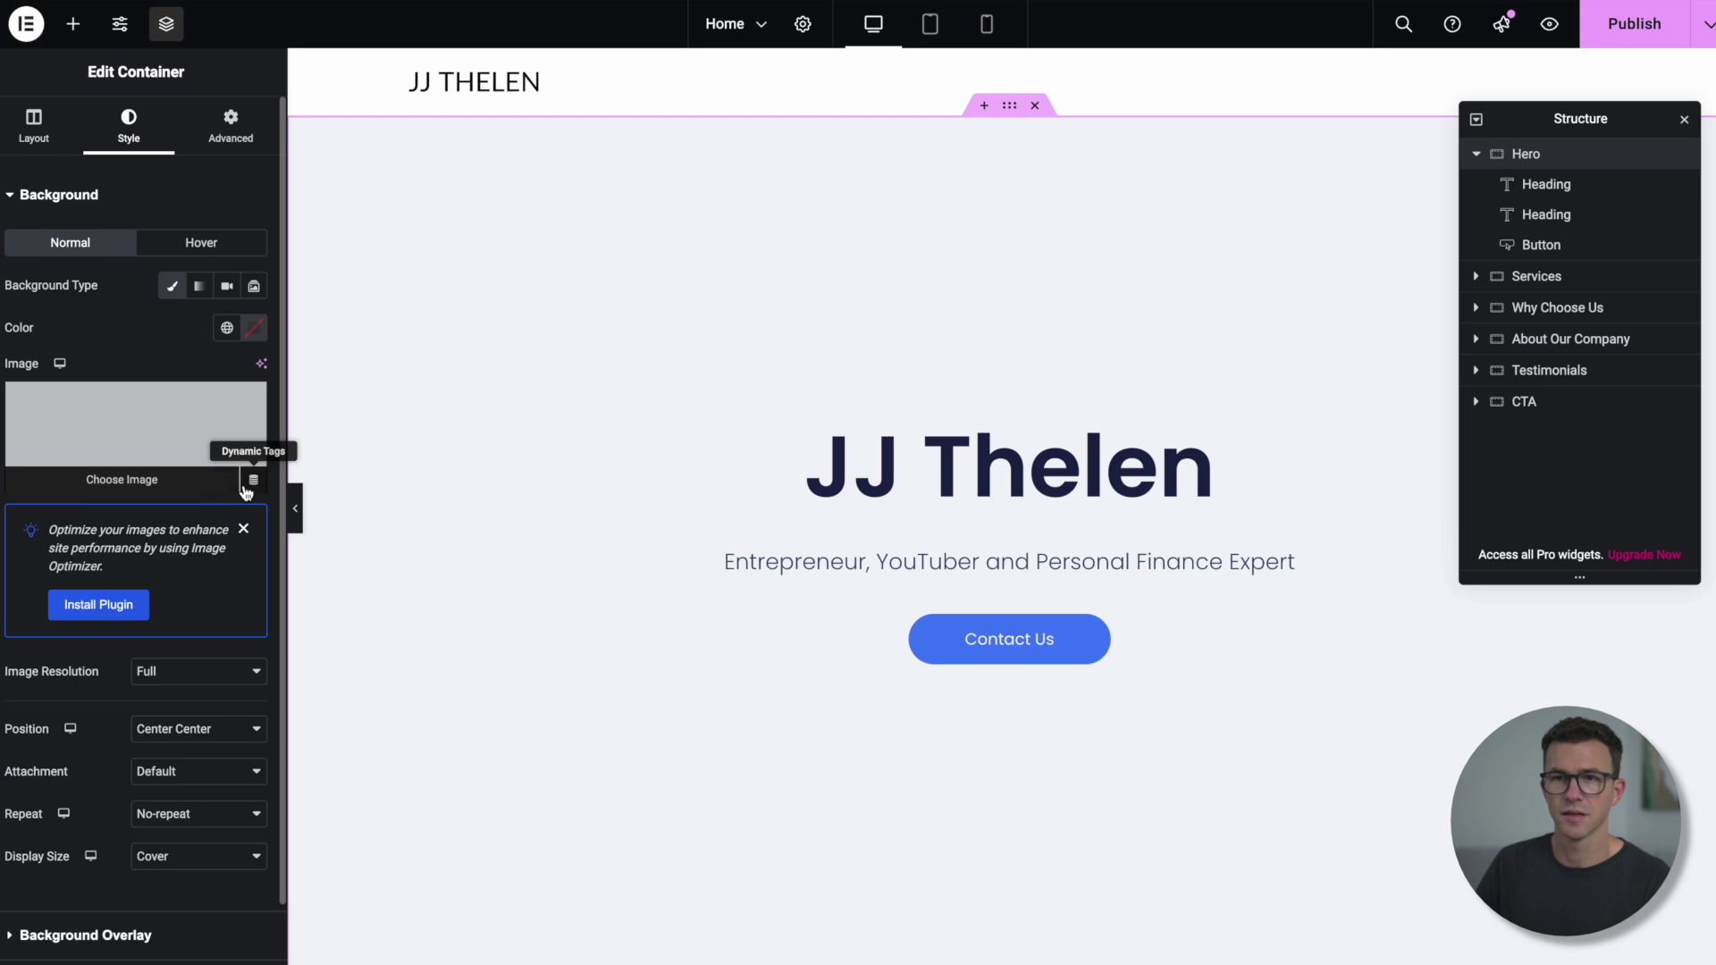
pyautogui.click(159, 483)
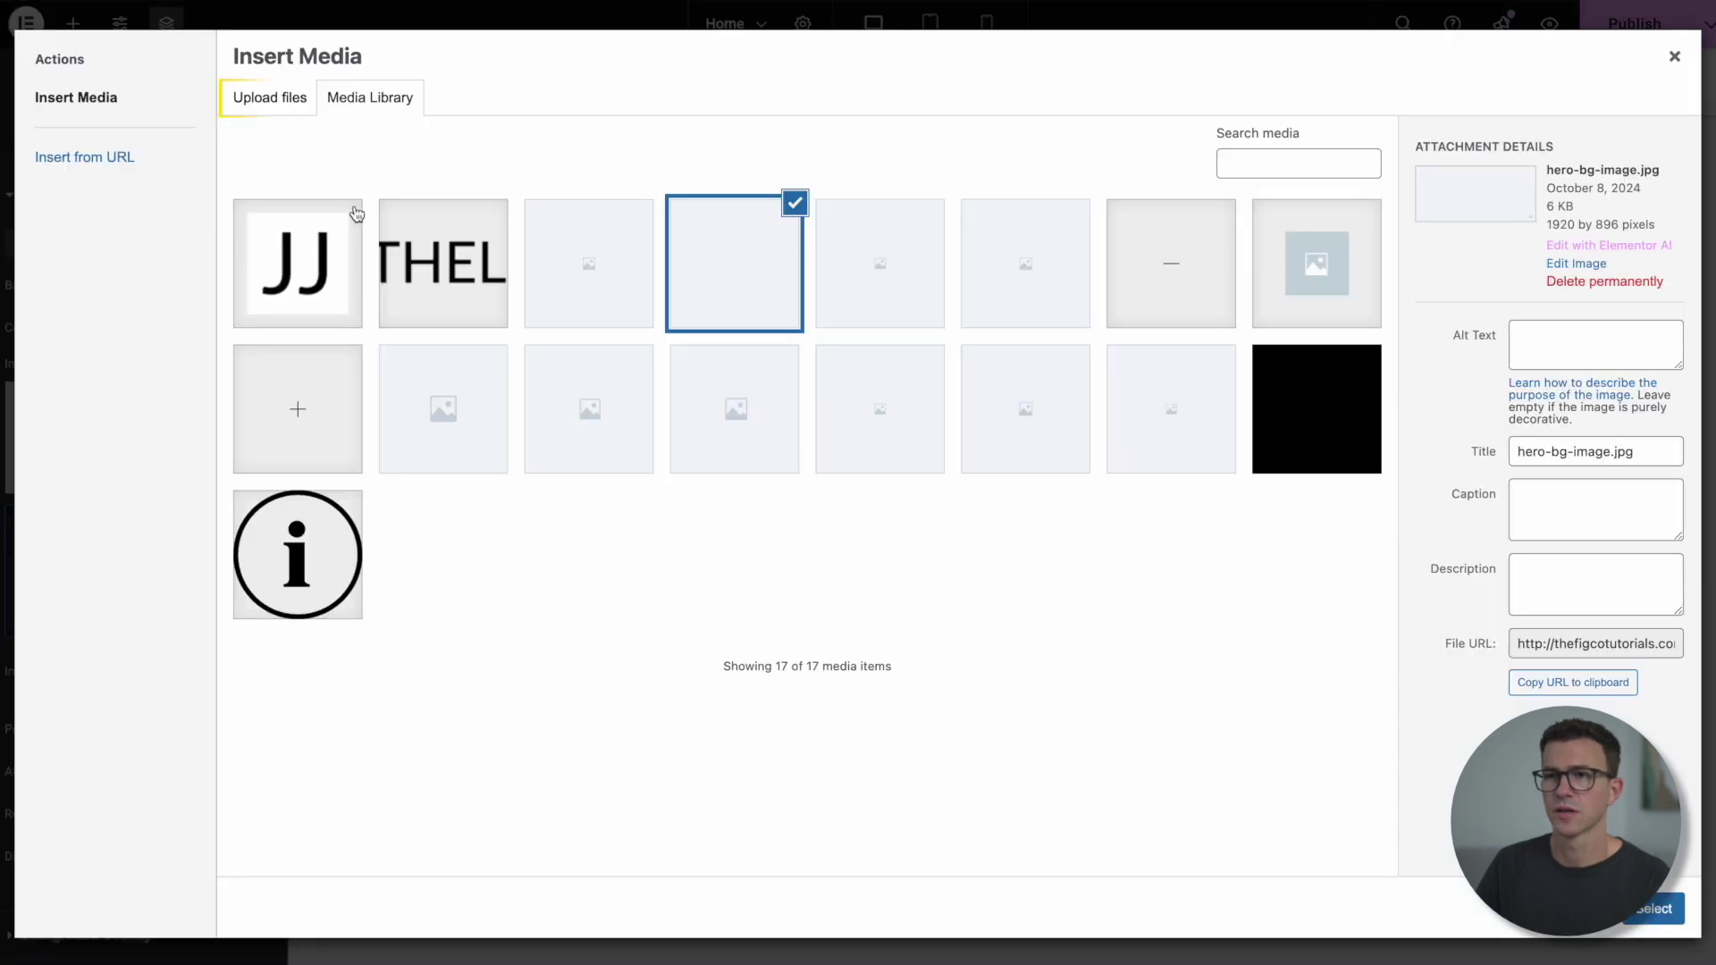
pyautogui.click(270, 97)
pyautogui.press('super+Tab')
pyautogui.moveTo(1162, 396); pyautogui.dragTo(666, 390)
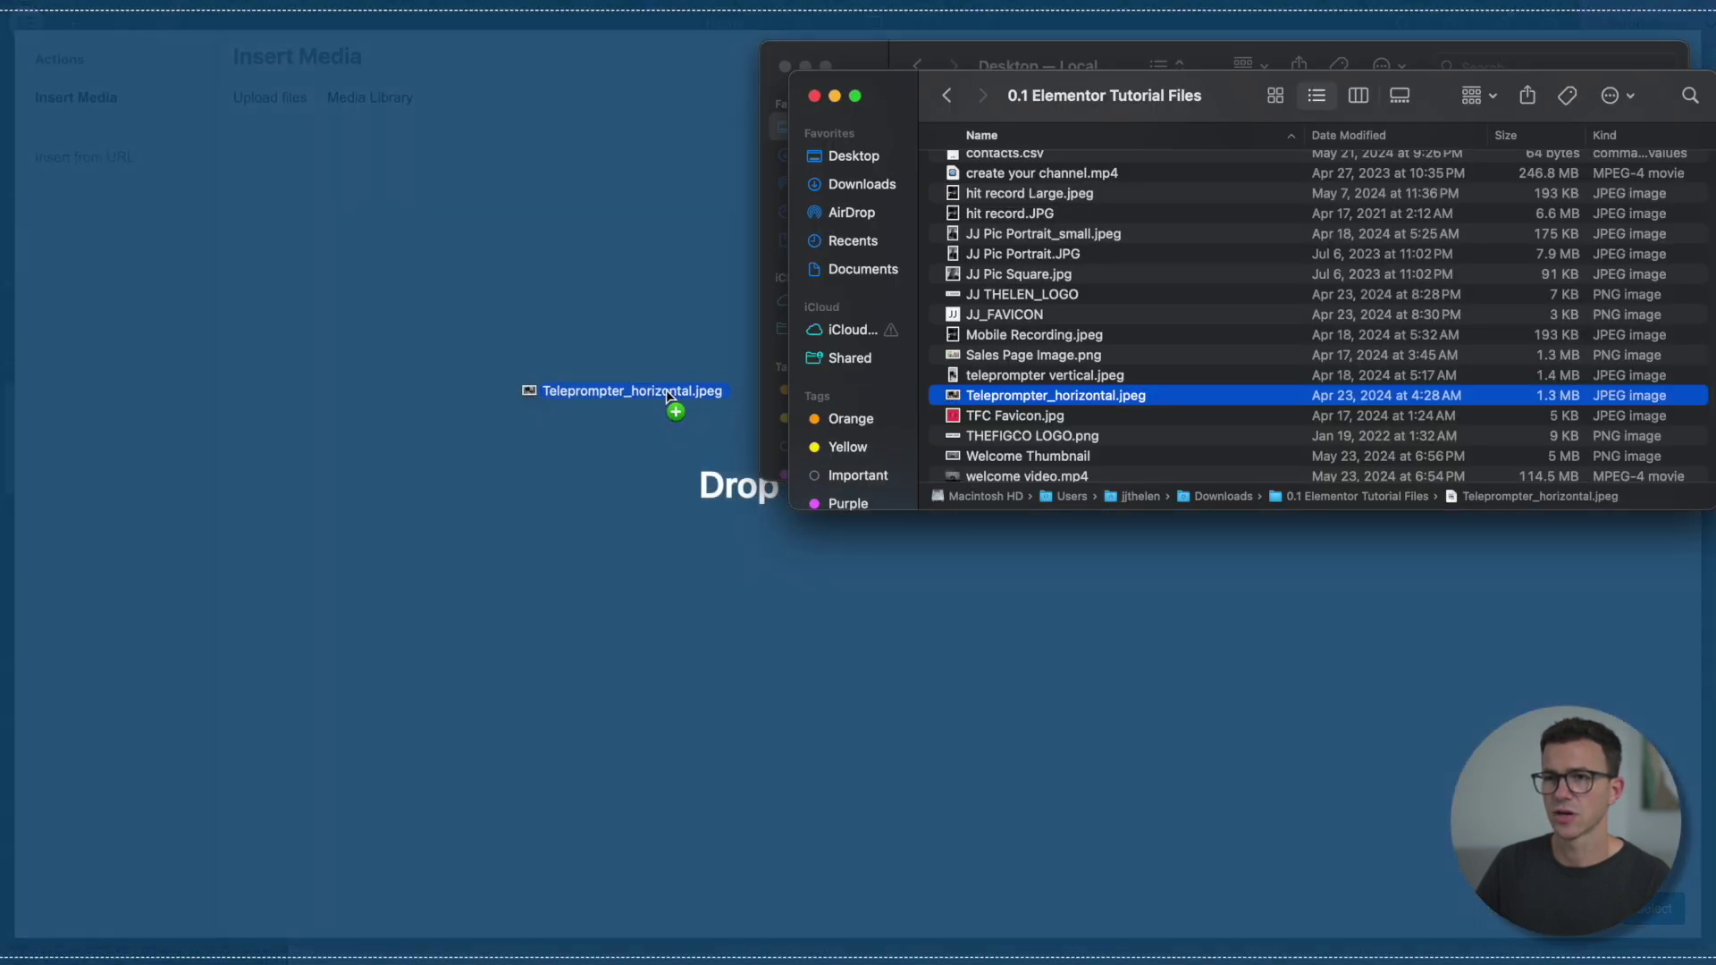
pyautogui.moveTo(667, 390); pyautogui.dragTo(668, 393)
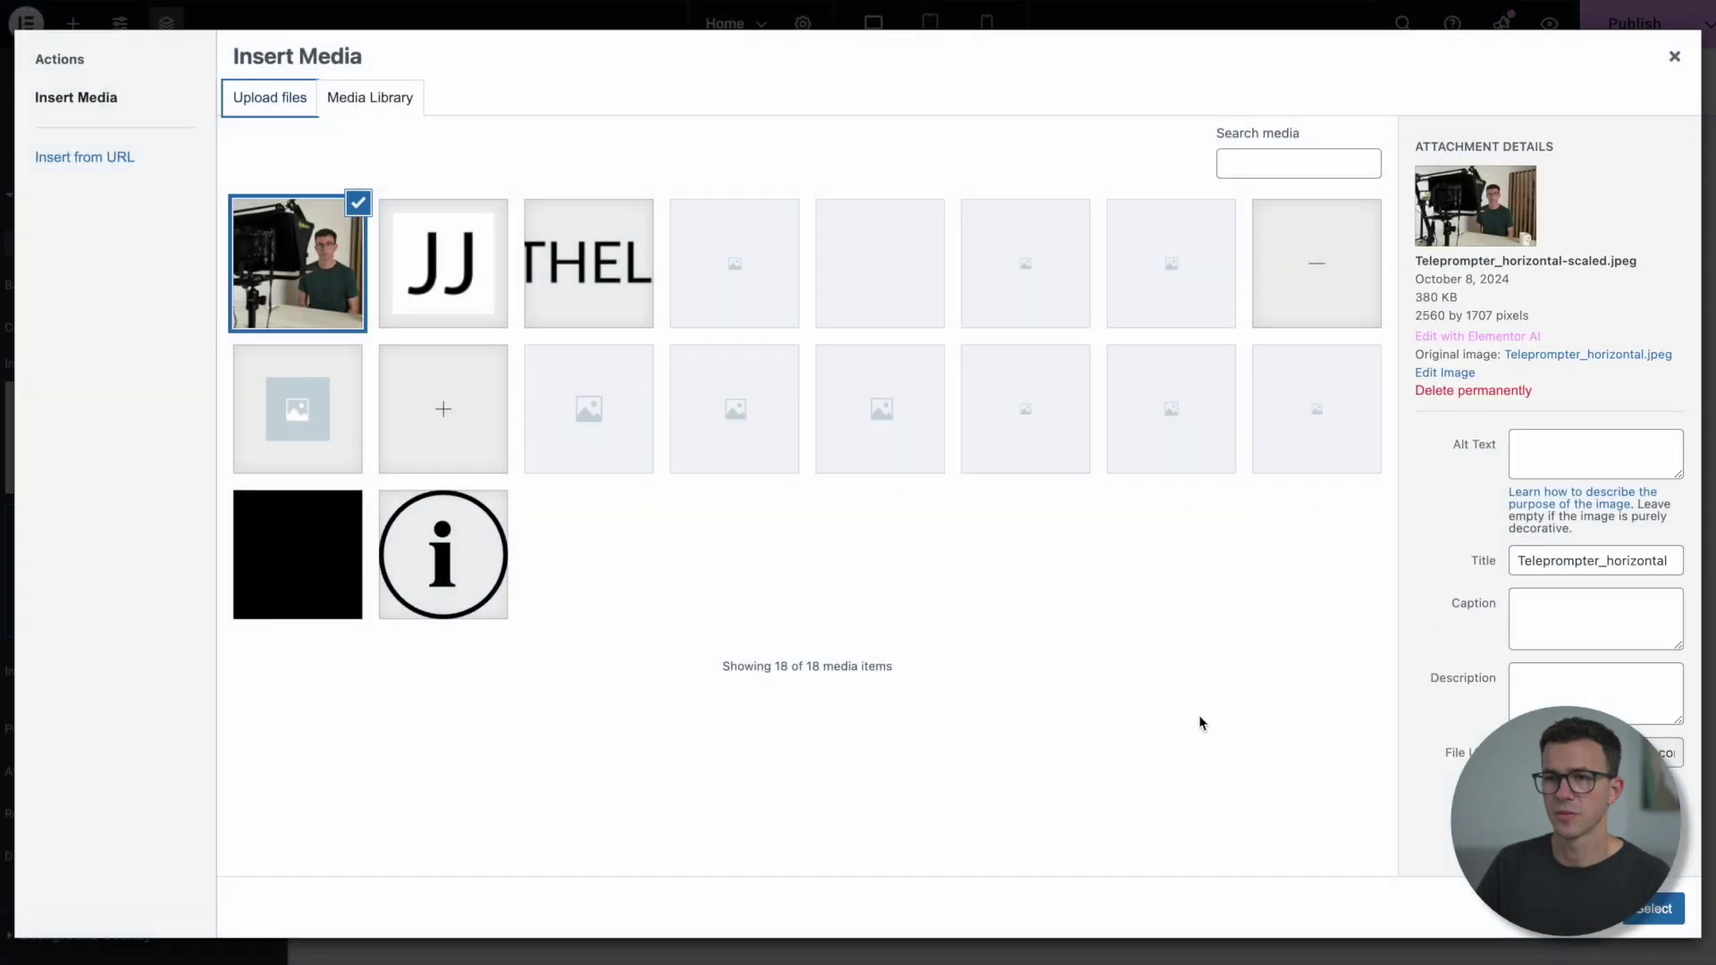
pyautogui.click(1653, 912)
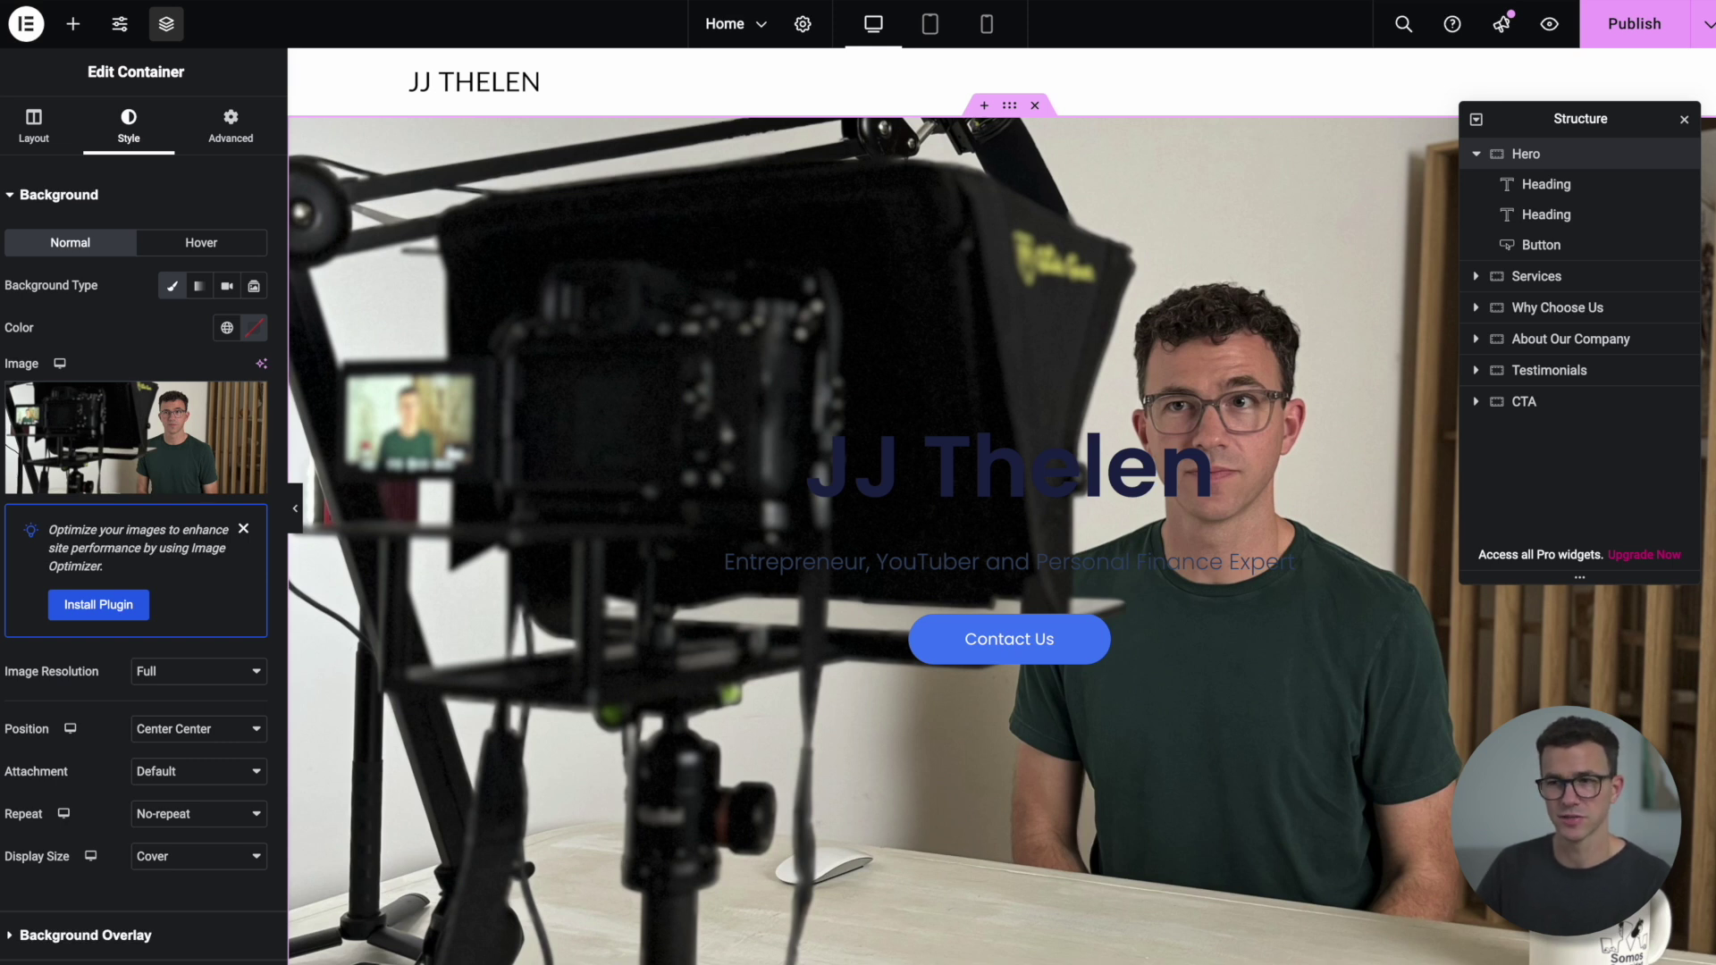
pyautogui.click(958, 654)
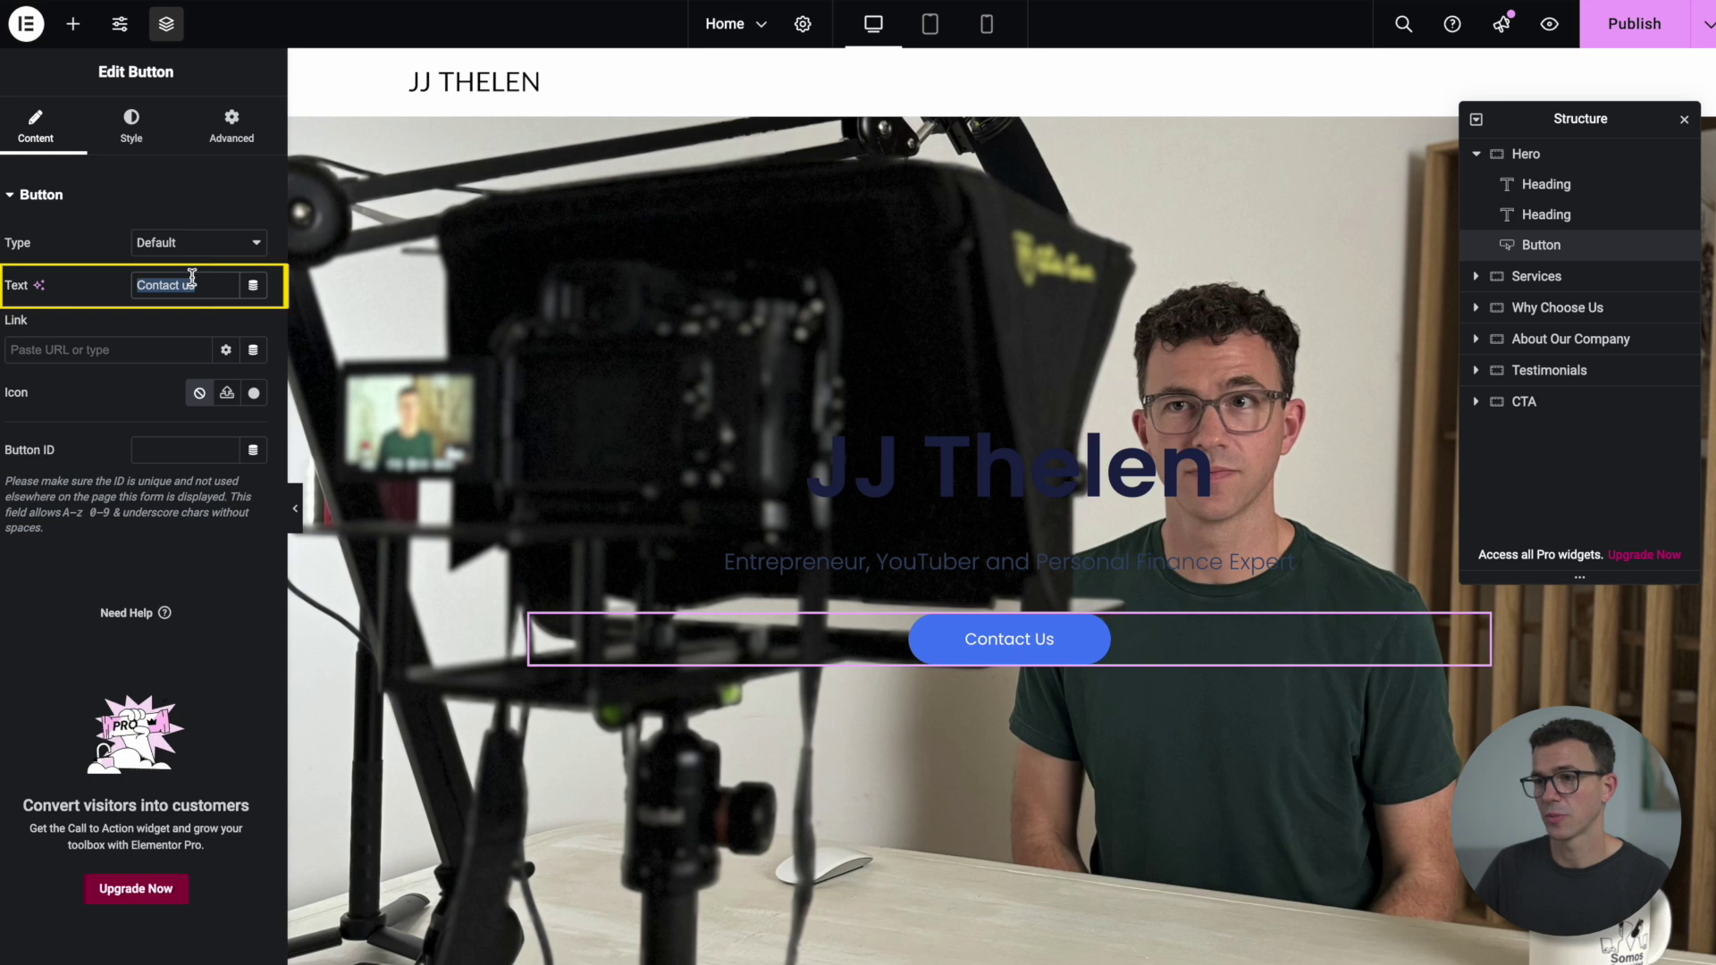
# Step: Relabel the button 'Launch Your YouTube Channel' and link it to channellaunchroadmap.com
pyautogui.write('Launch Your YouTube Channel')
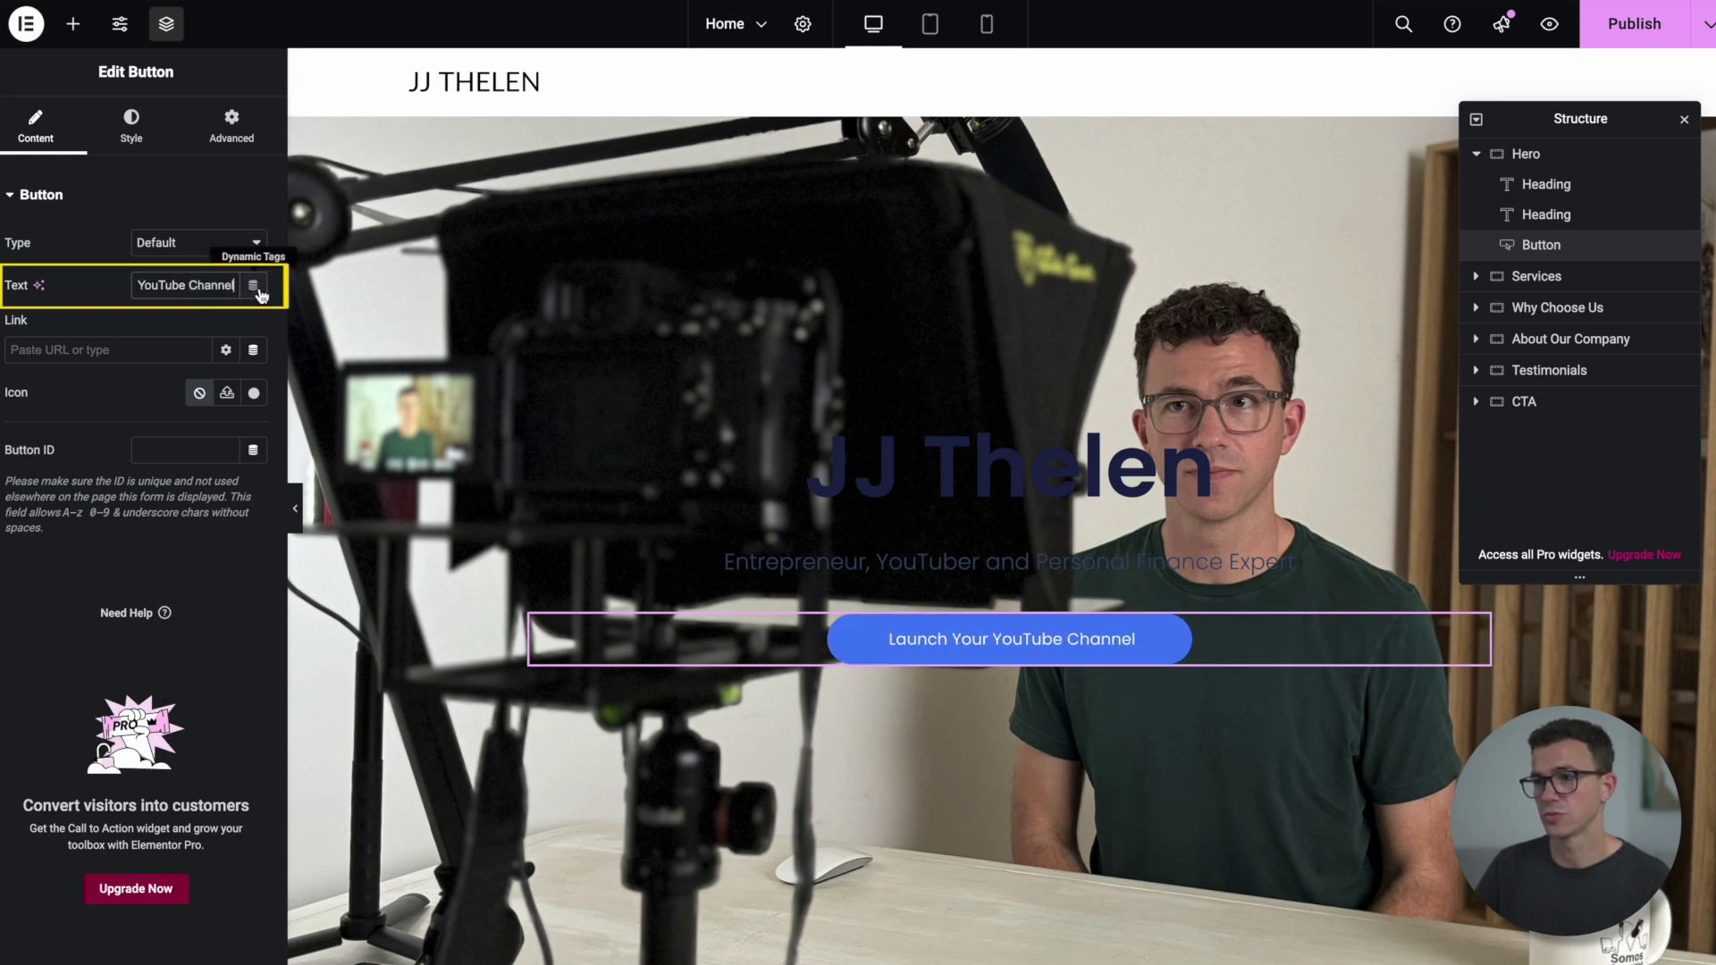
pyautogui.click(85, 350)
pyautogui.write('channellaunchroadmap.com')
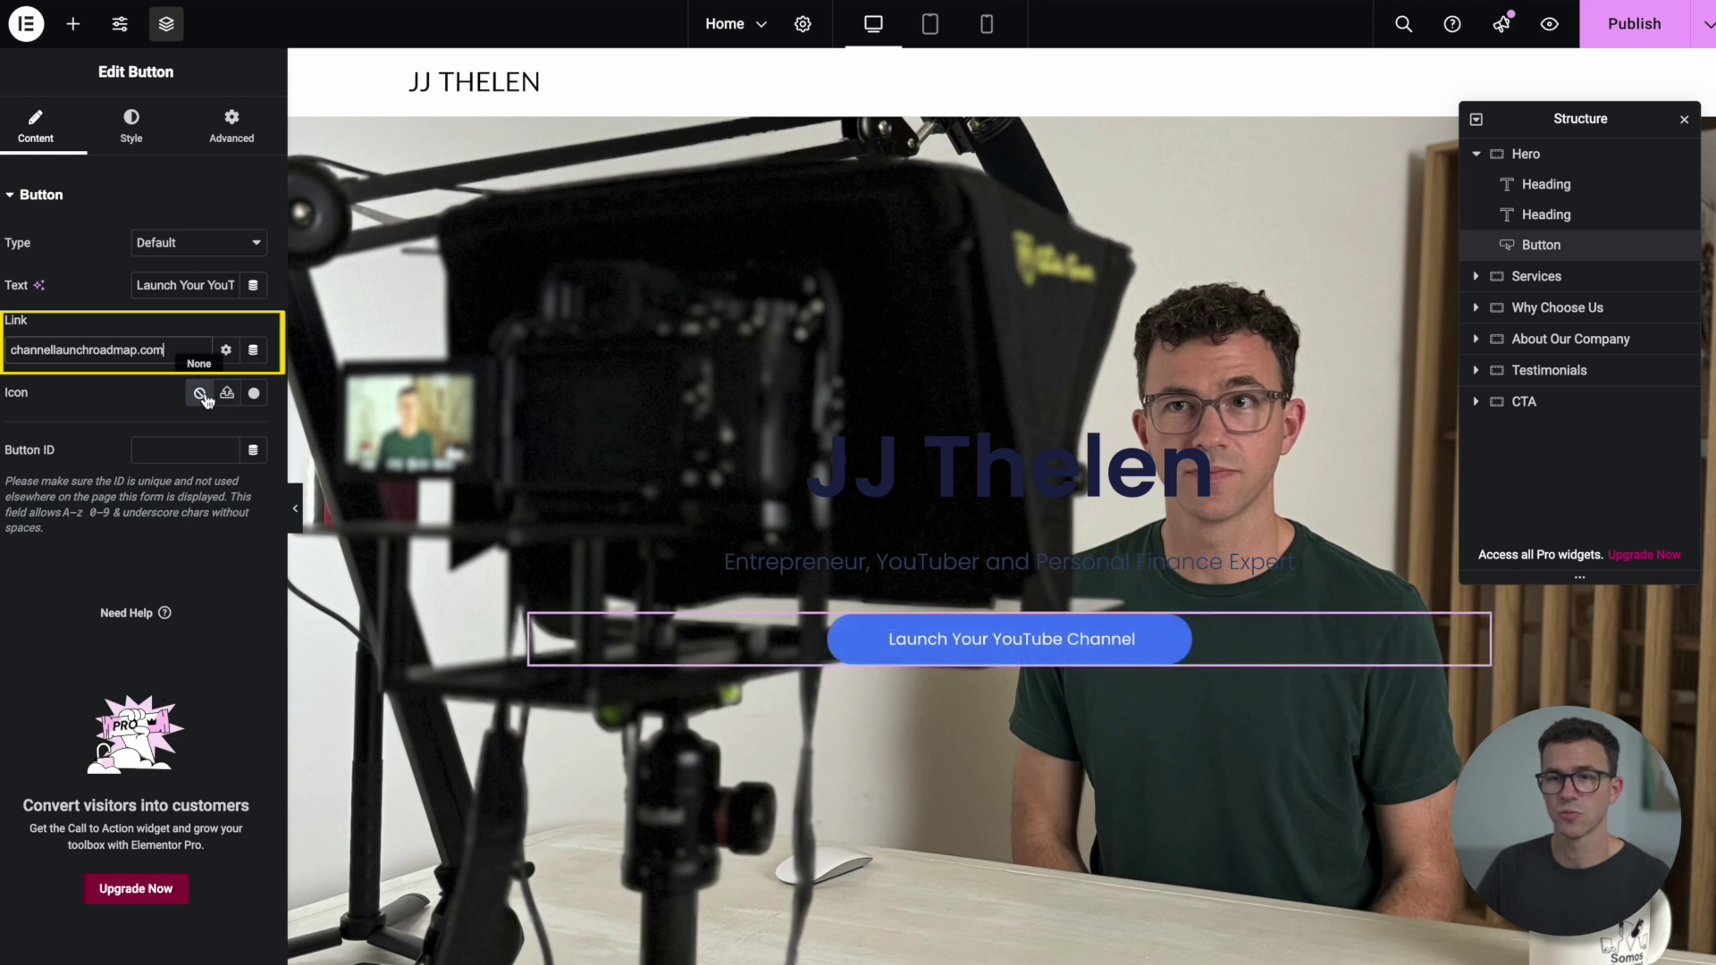
# Step: Add the Rocket icon to the button, positioned after the text
pyautogui.click(255, 396)
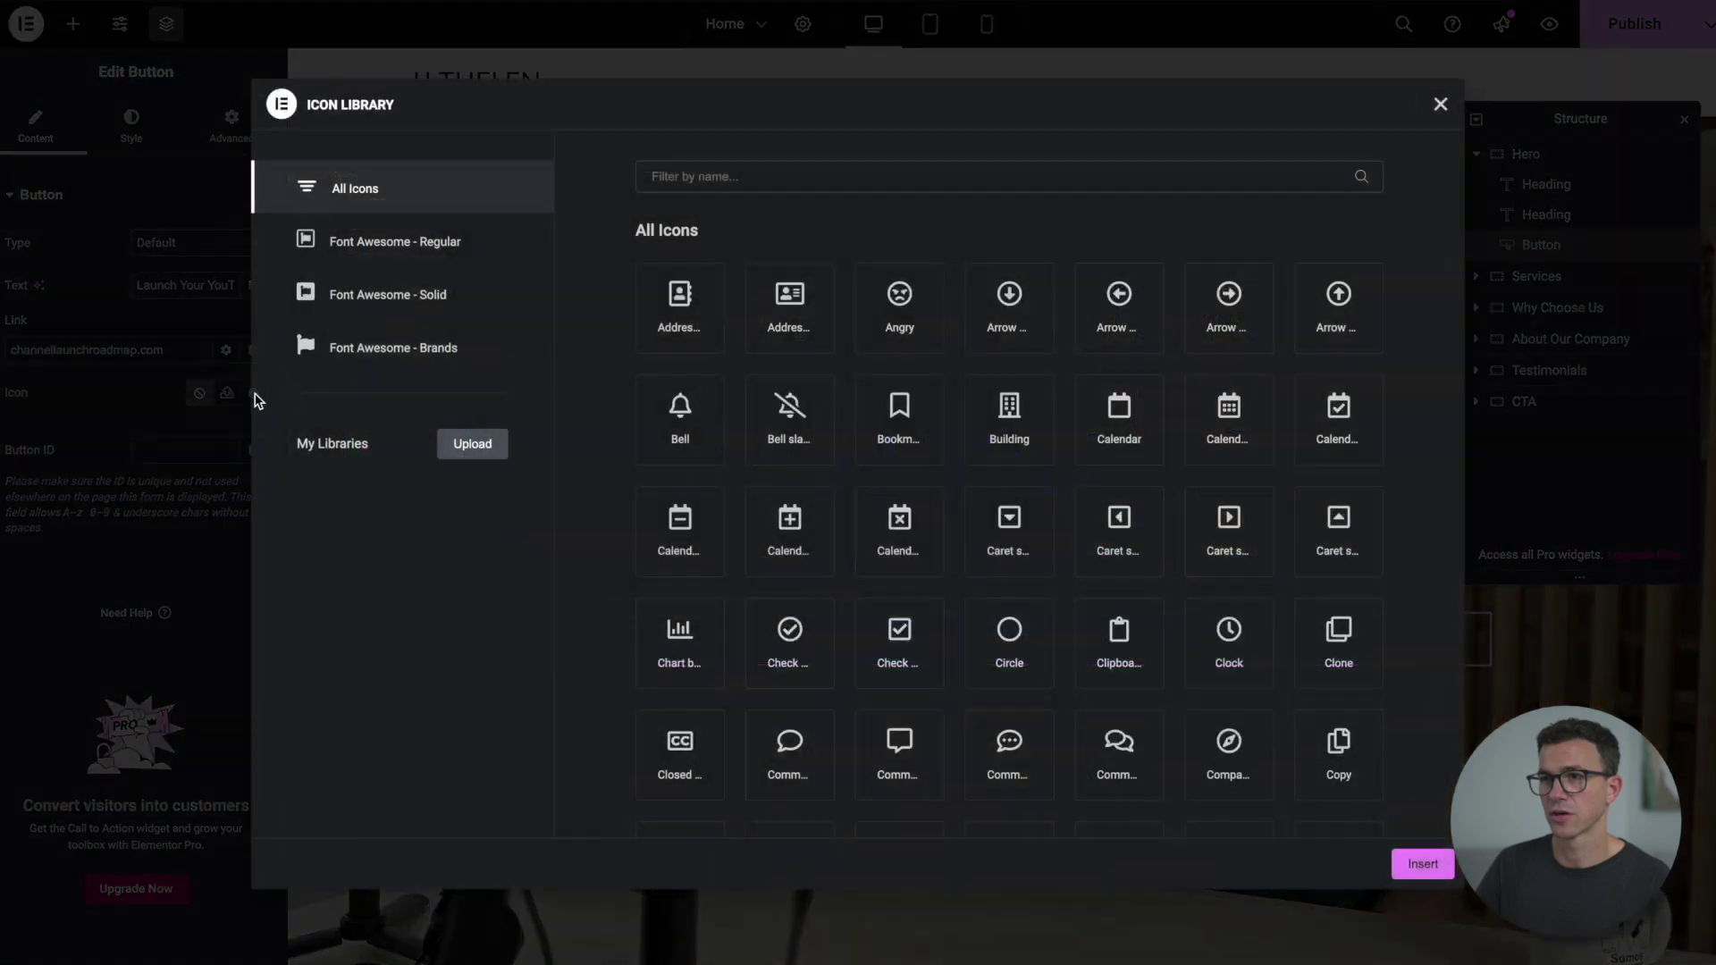
pyautogui.write('rocket')
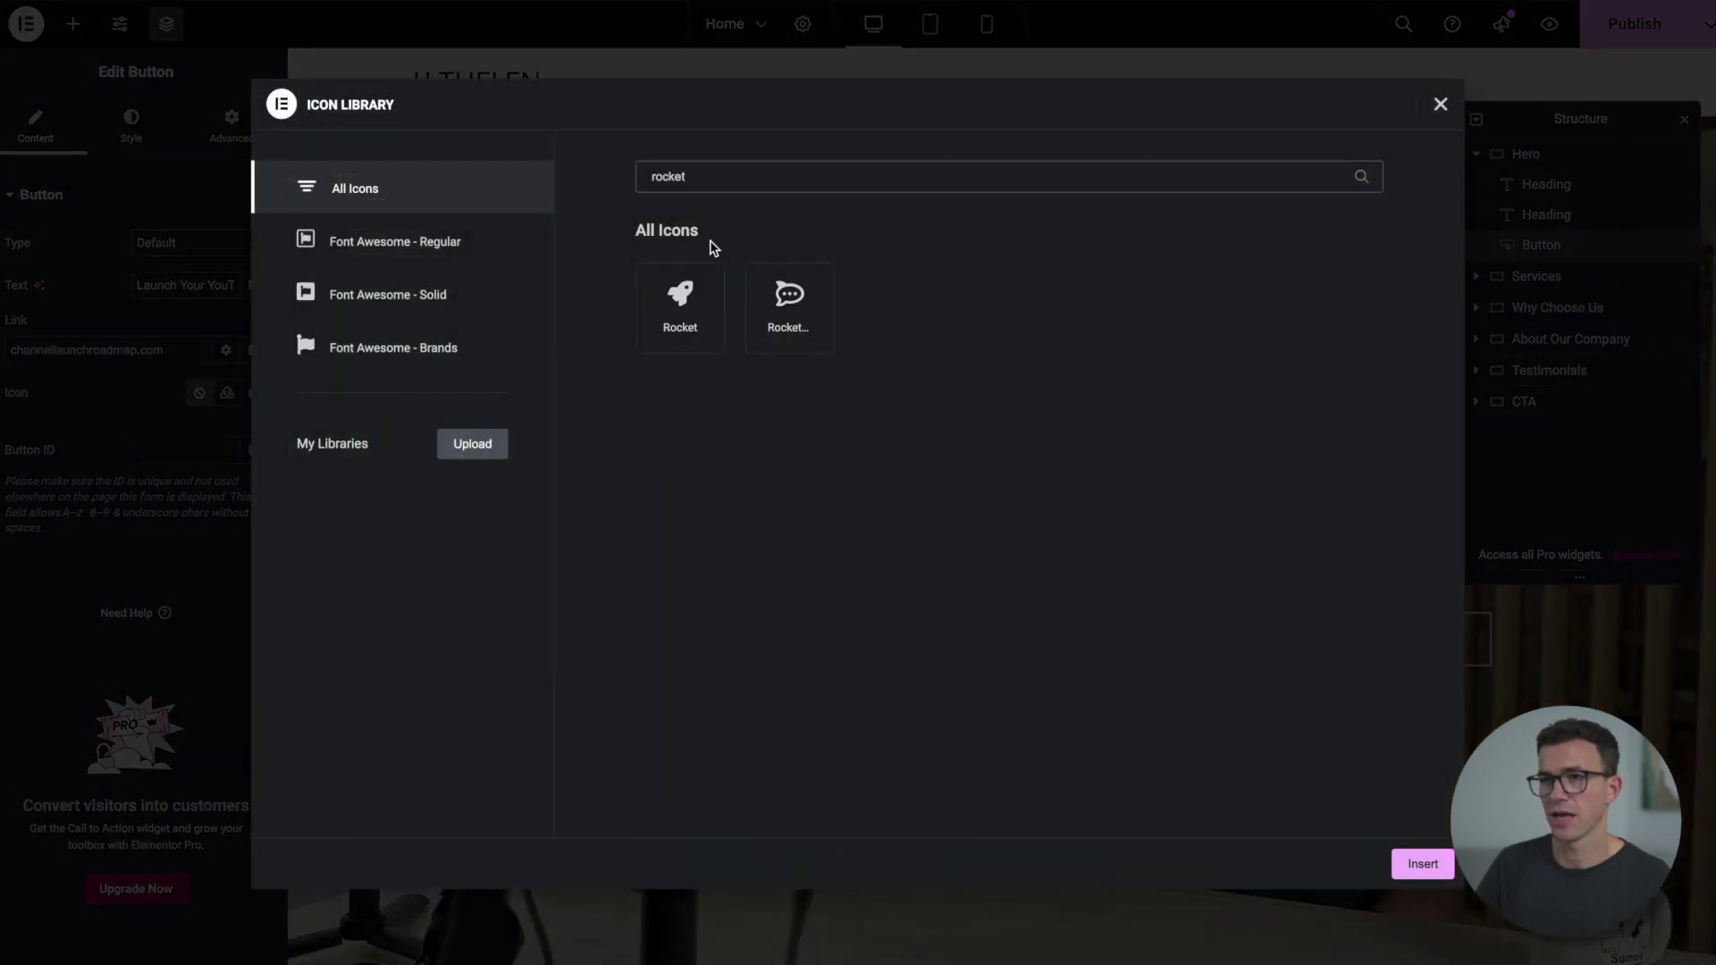
pyautogui.doubleClick(680, 297)
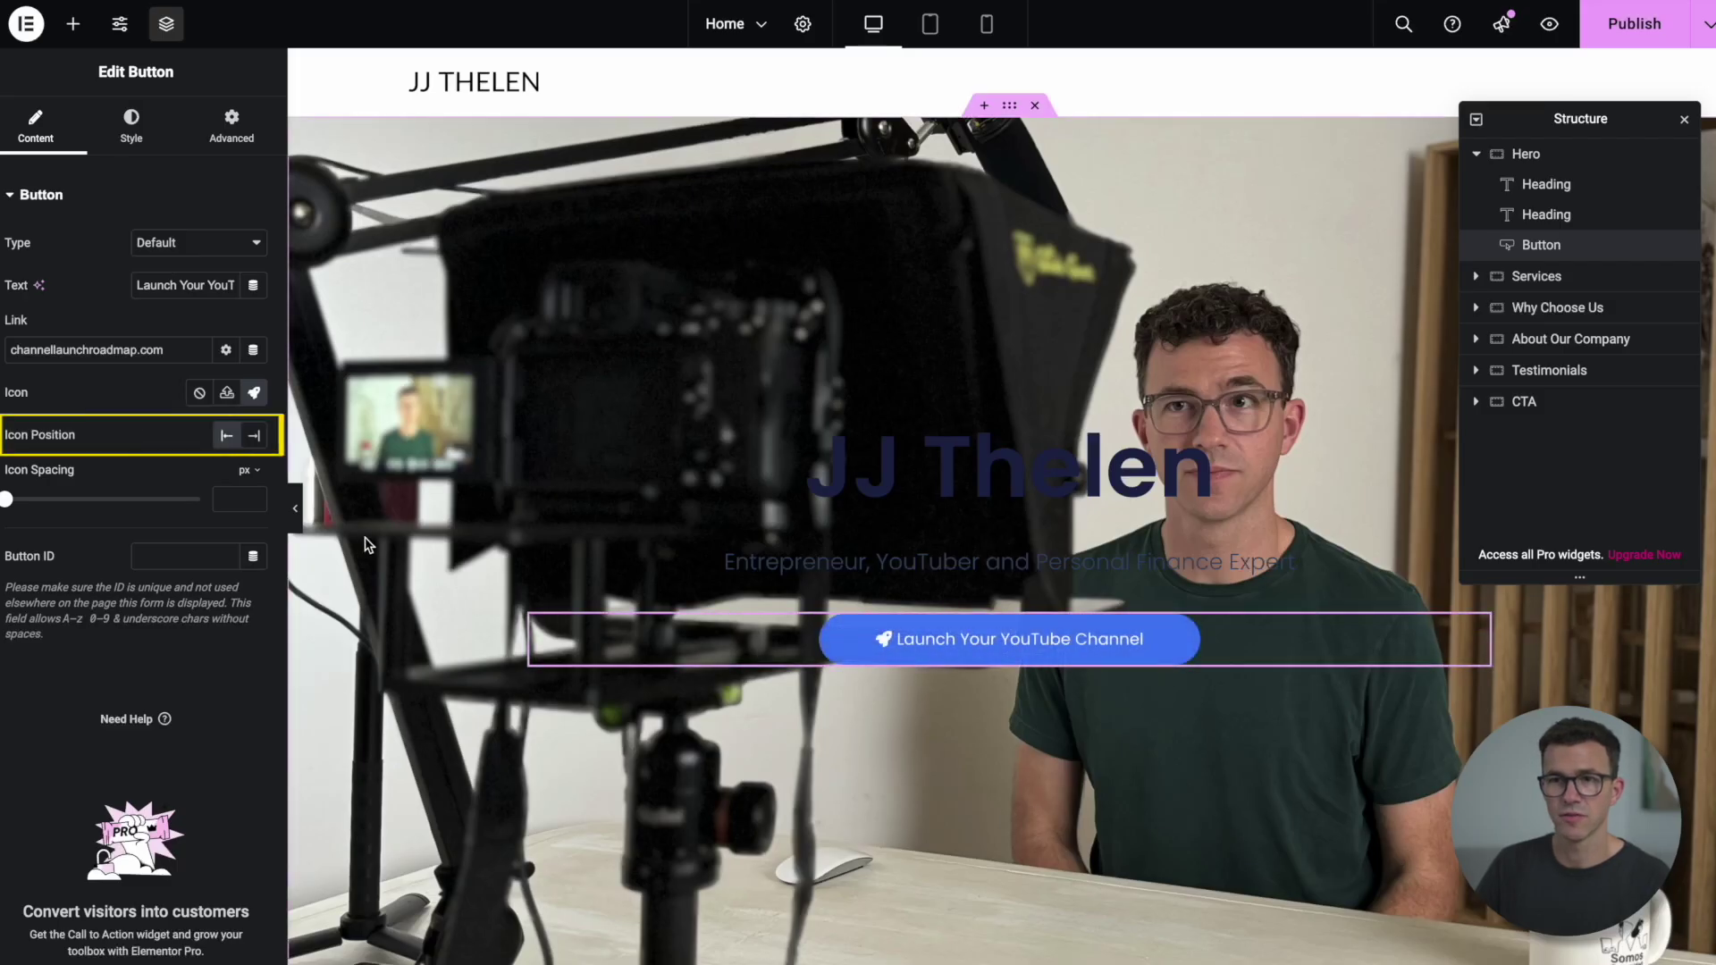
pyautogui.click(255, 436)
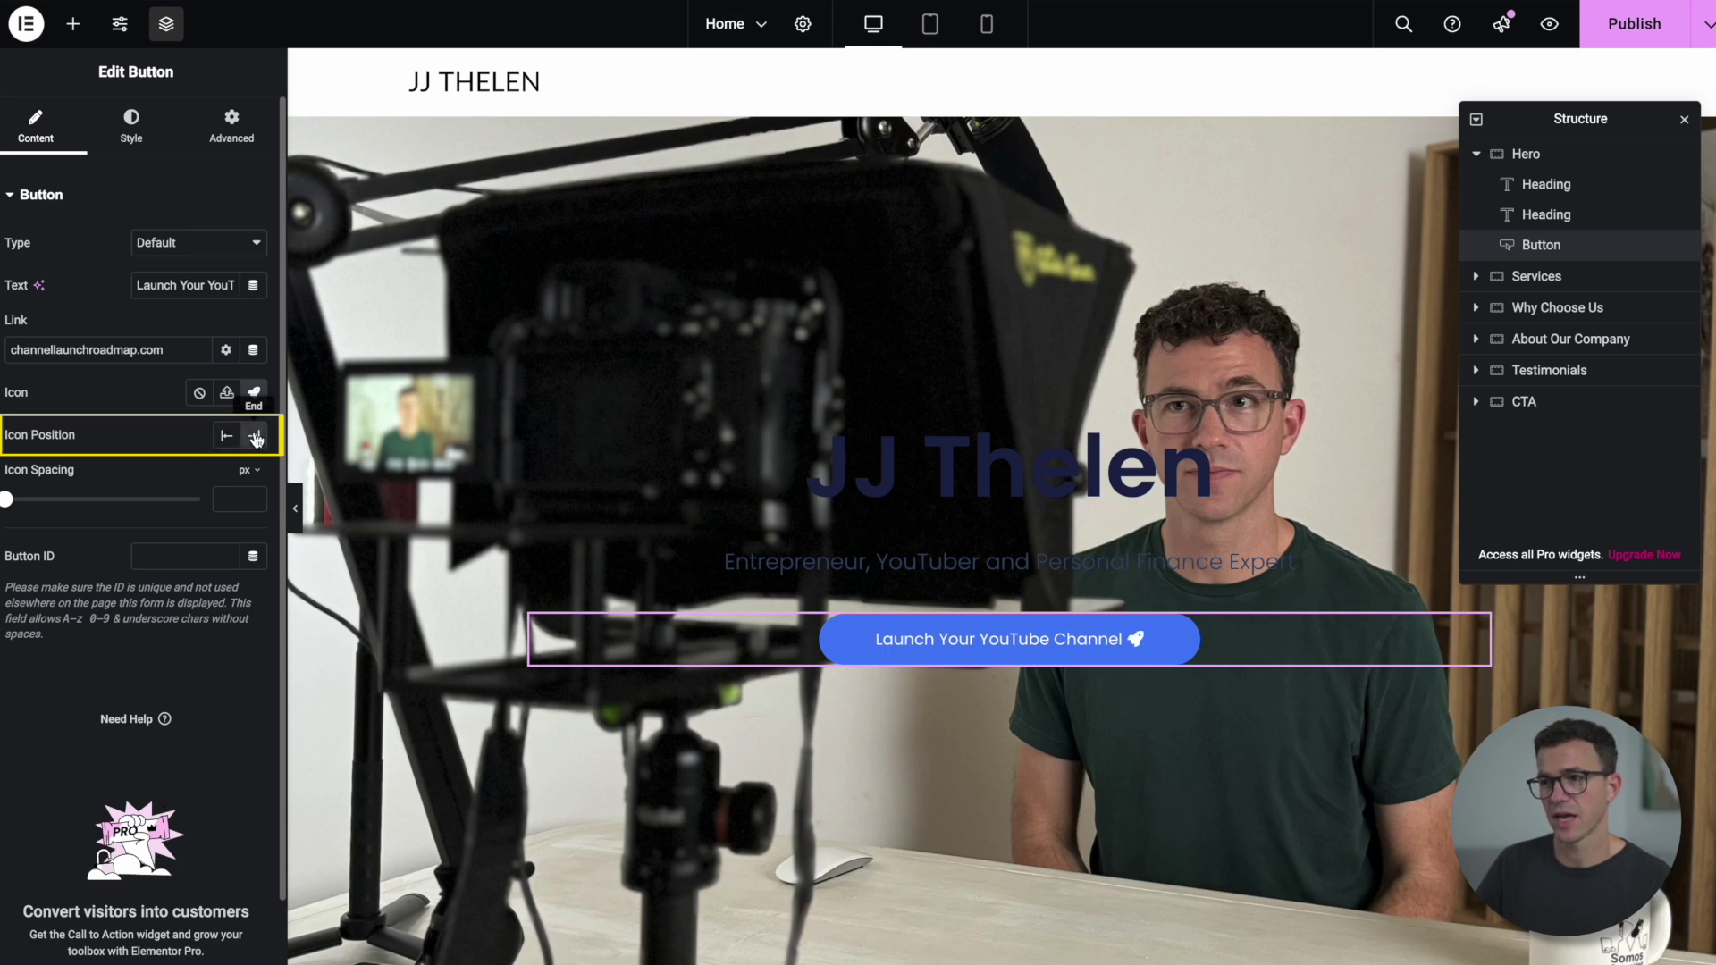
pyautogui.click(132, 127)
# Step: Make the button background solid red #DF0000
pyautogui.click(255, 498)
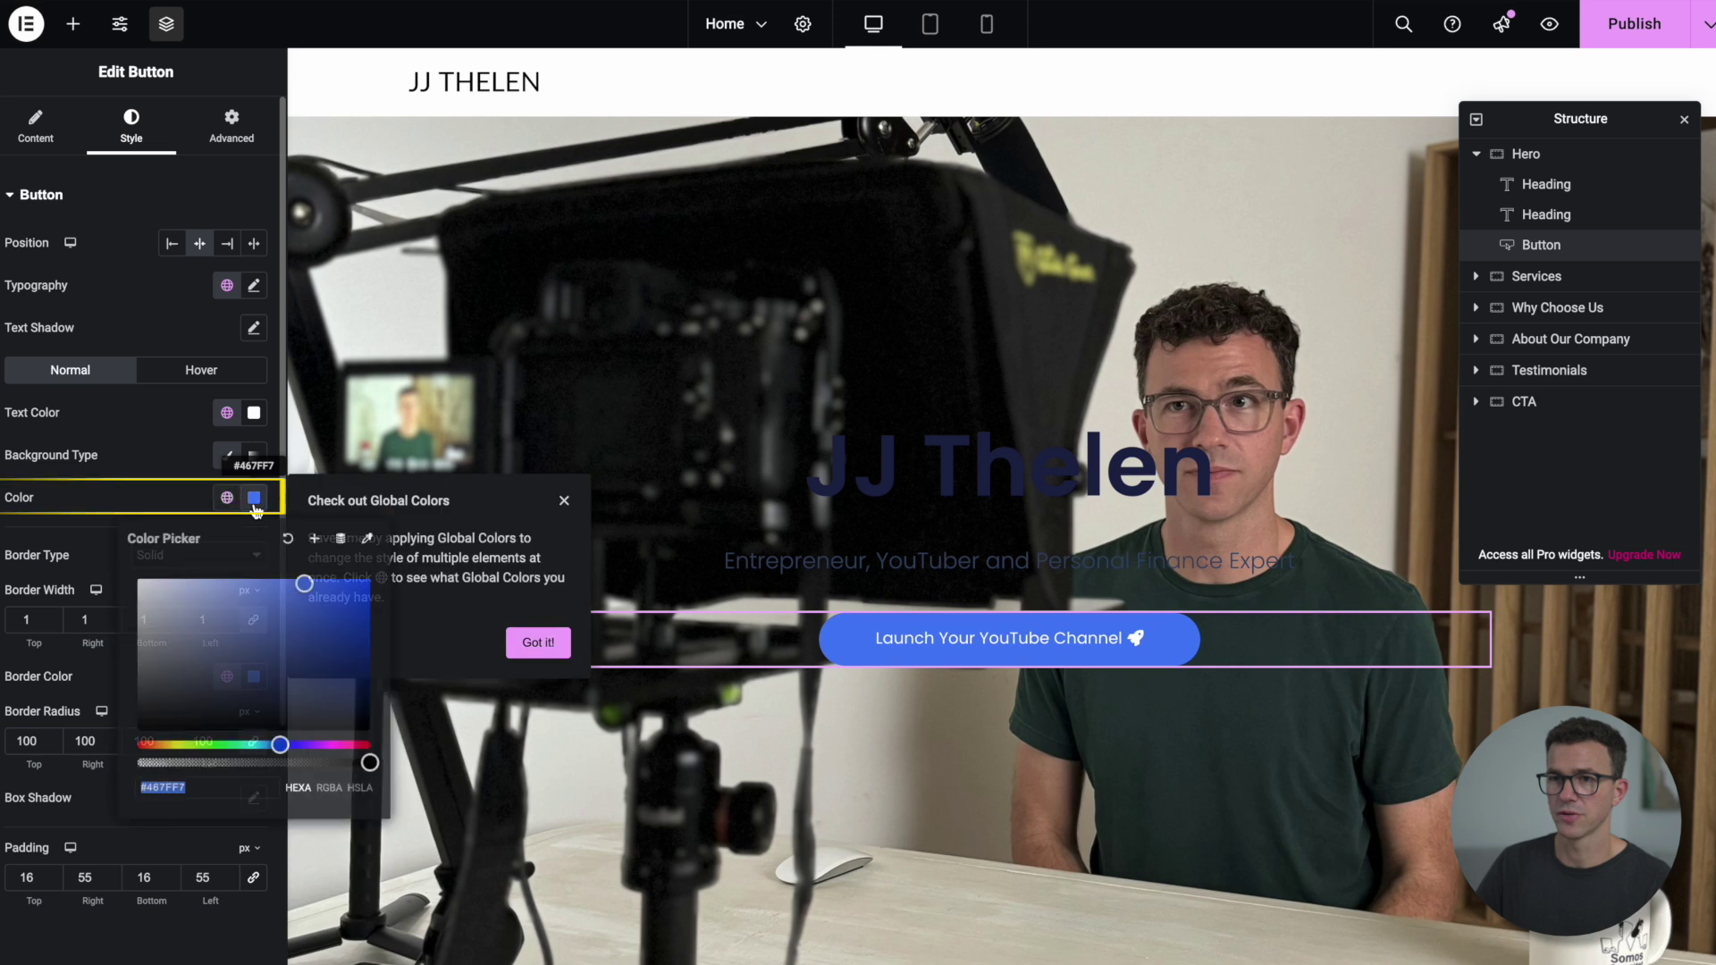
pyautogui.moveTo(279, 744); pyautogui.dragTo(370, 744)
pyautogui.moveTo(357, 598); pyautogui.dragTo(393, 605)
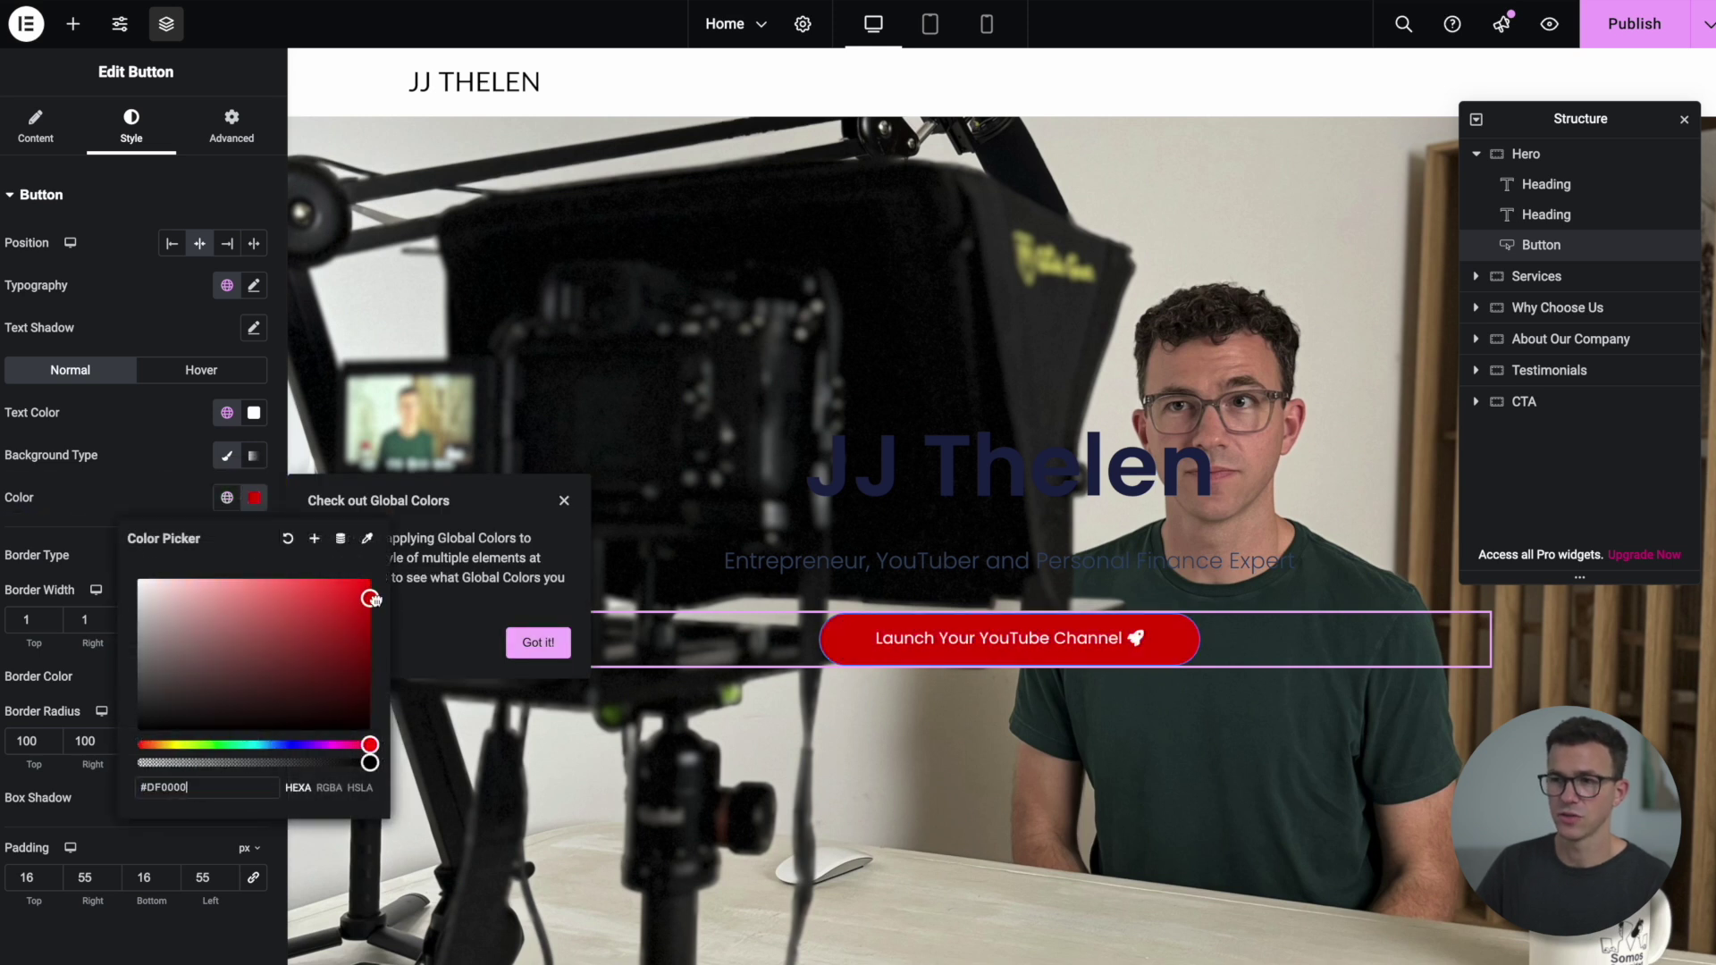
pyautogui.scroll(-2, 178, 536)
# Step: Set the hover text colour and a hover gradient from #B20615FA to #F99797
pyautogui.click(201, 251)
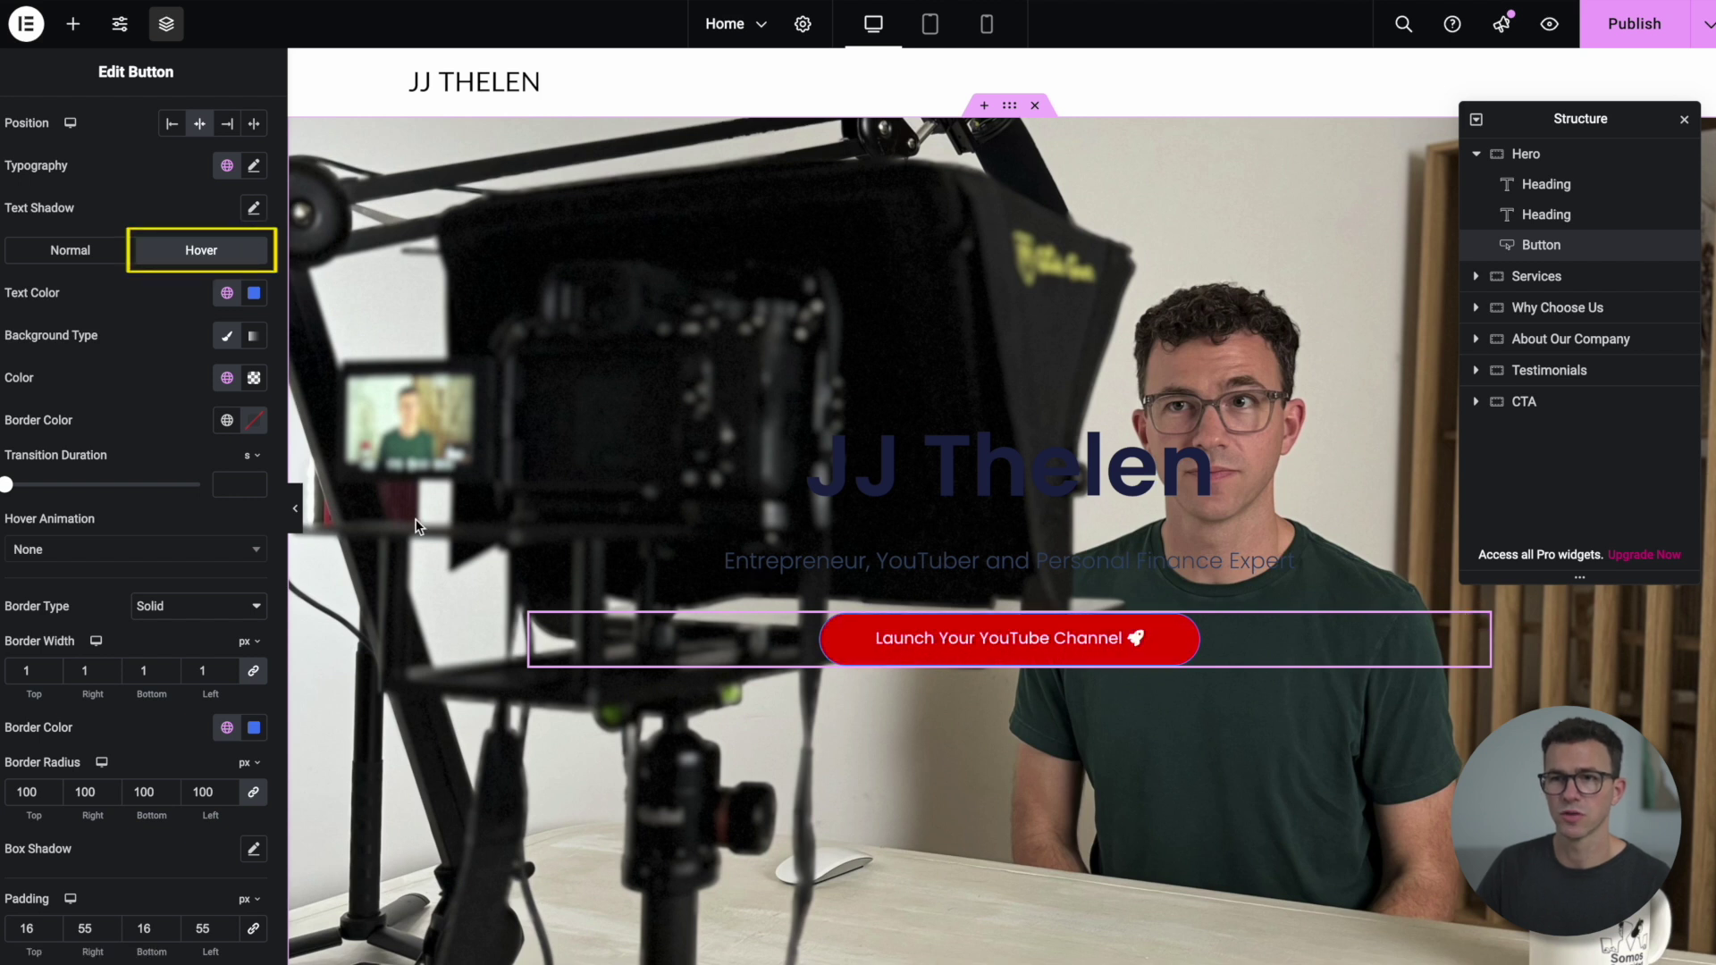
pyautogui.click(255, 293)
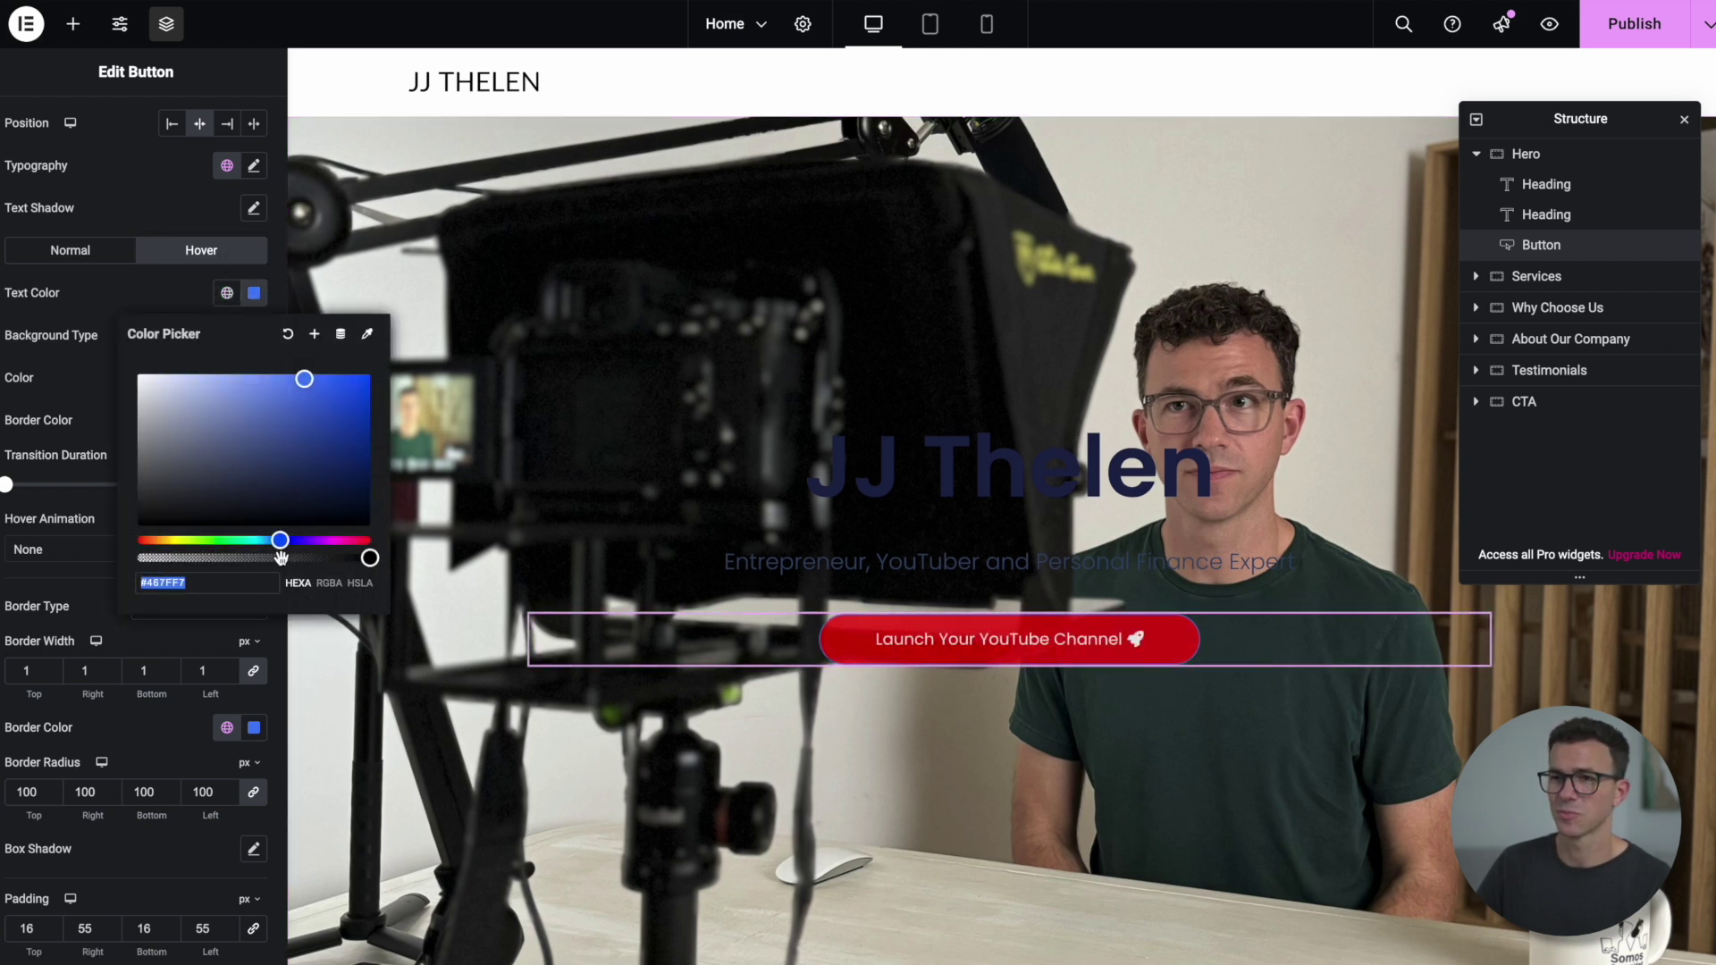
pyautogui.write('#F74646')
pyautogui.click(353, 457)
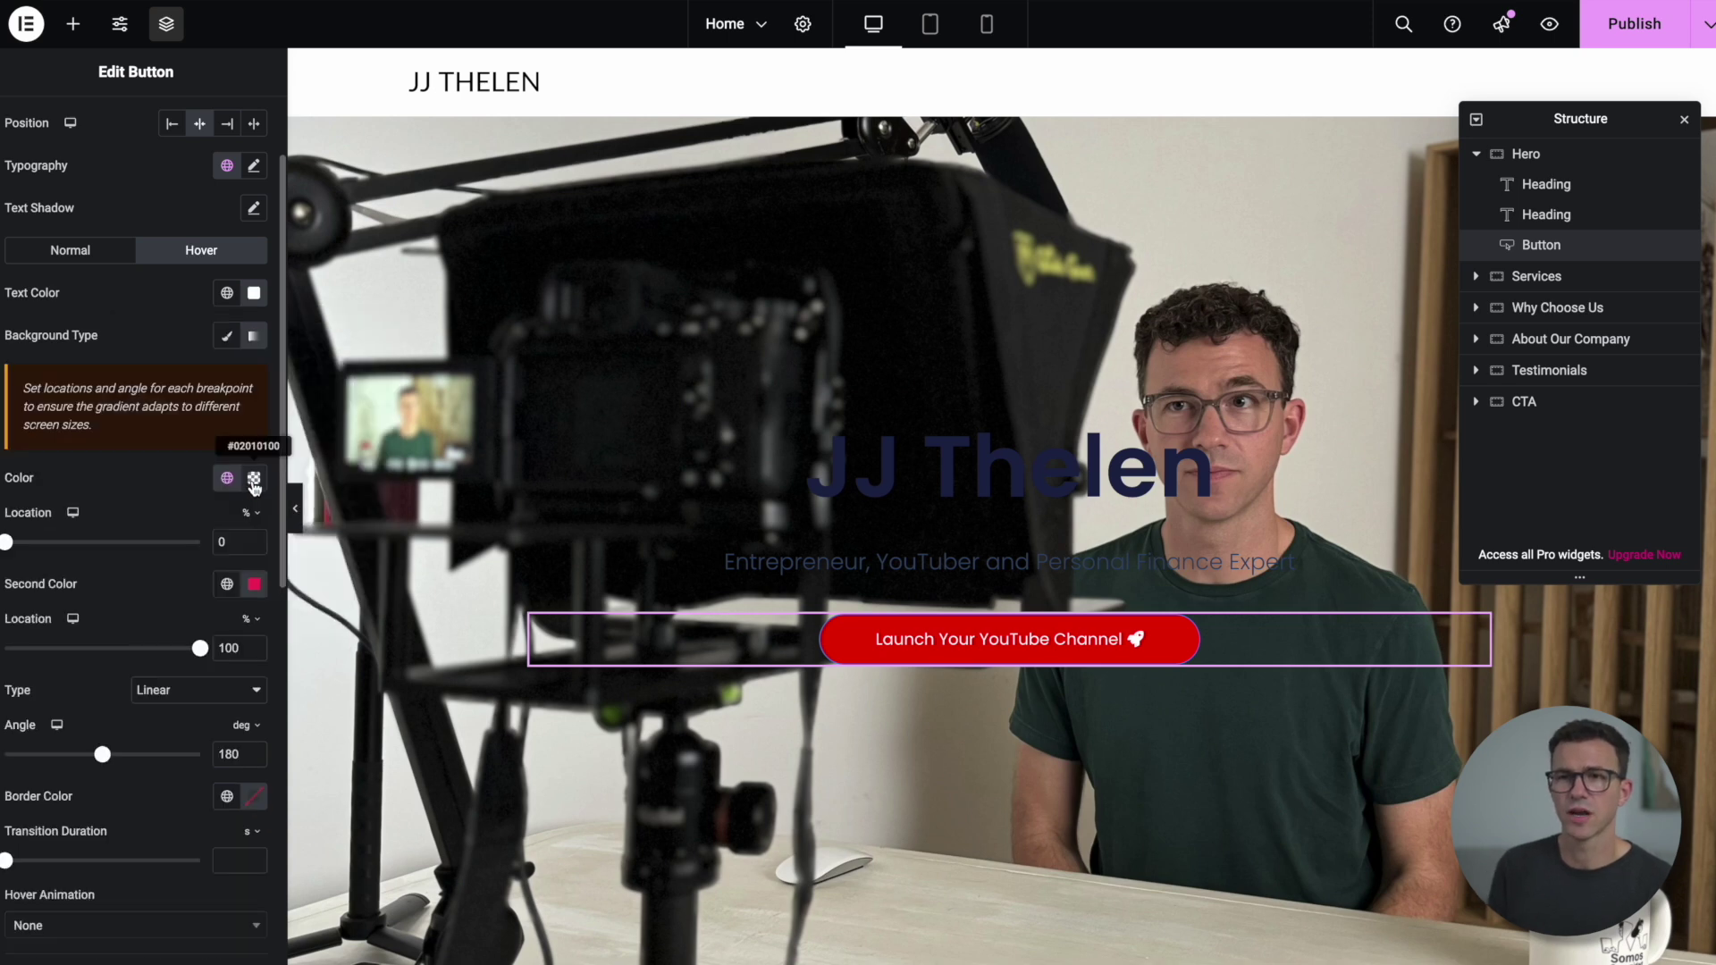
pyautogui.click(255, 481)
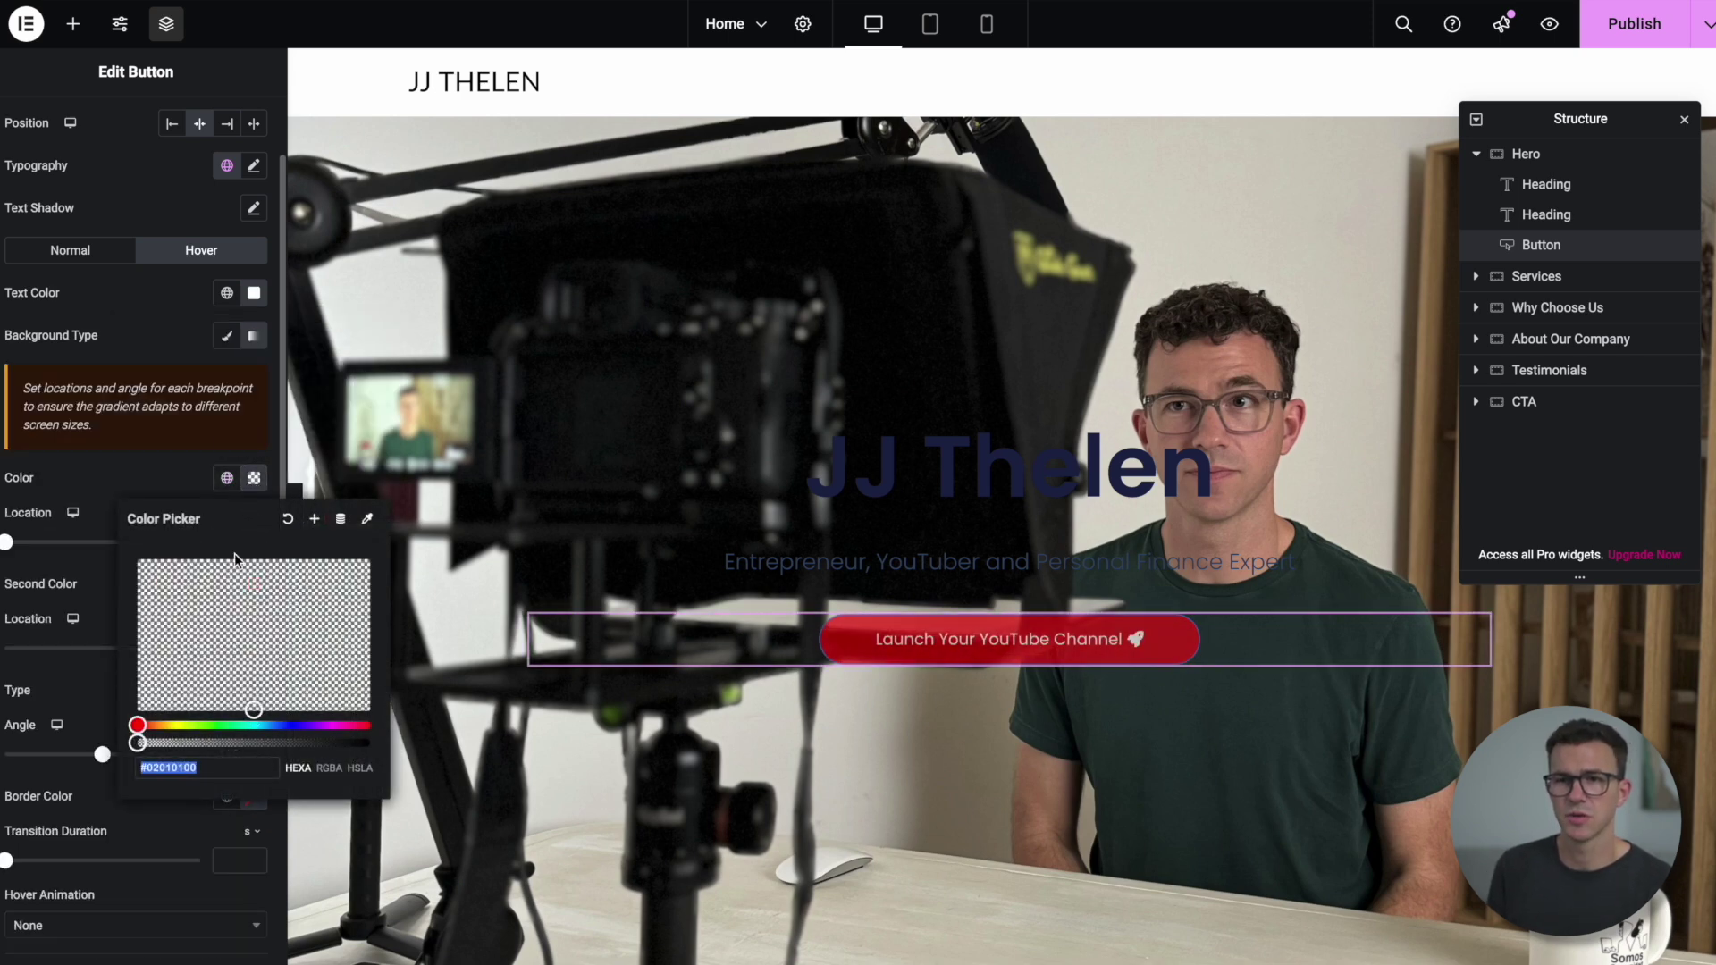
pyautogui.moveTo(139, 744); pyautogui.dragTo(367, 742)
pyautogui.click(362, 606)
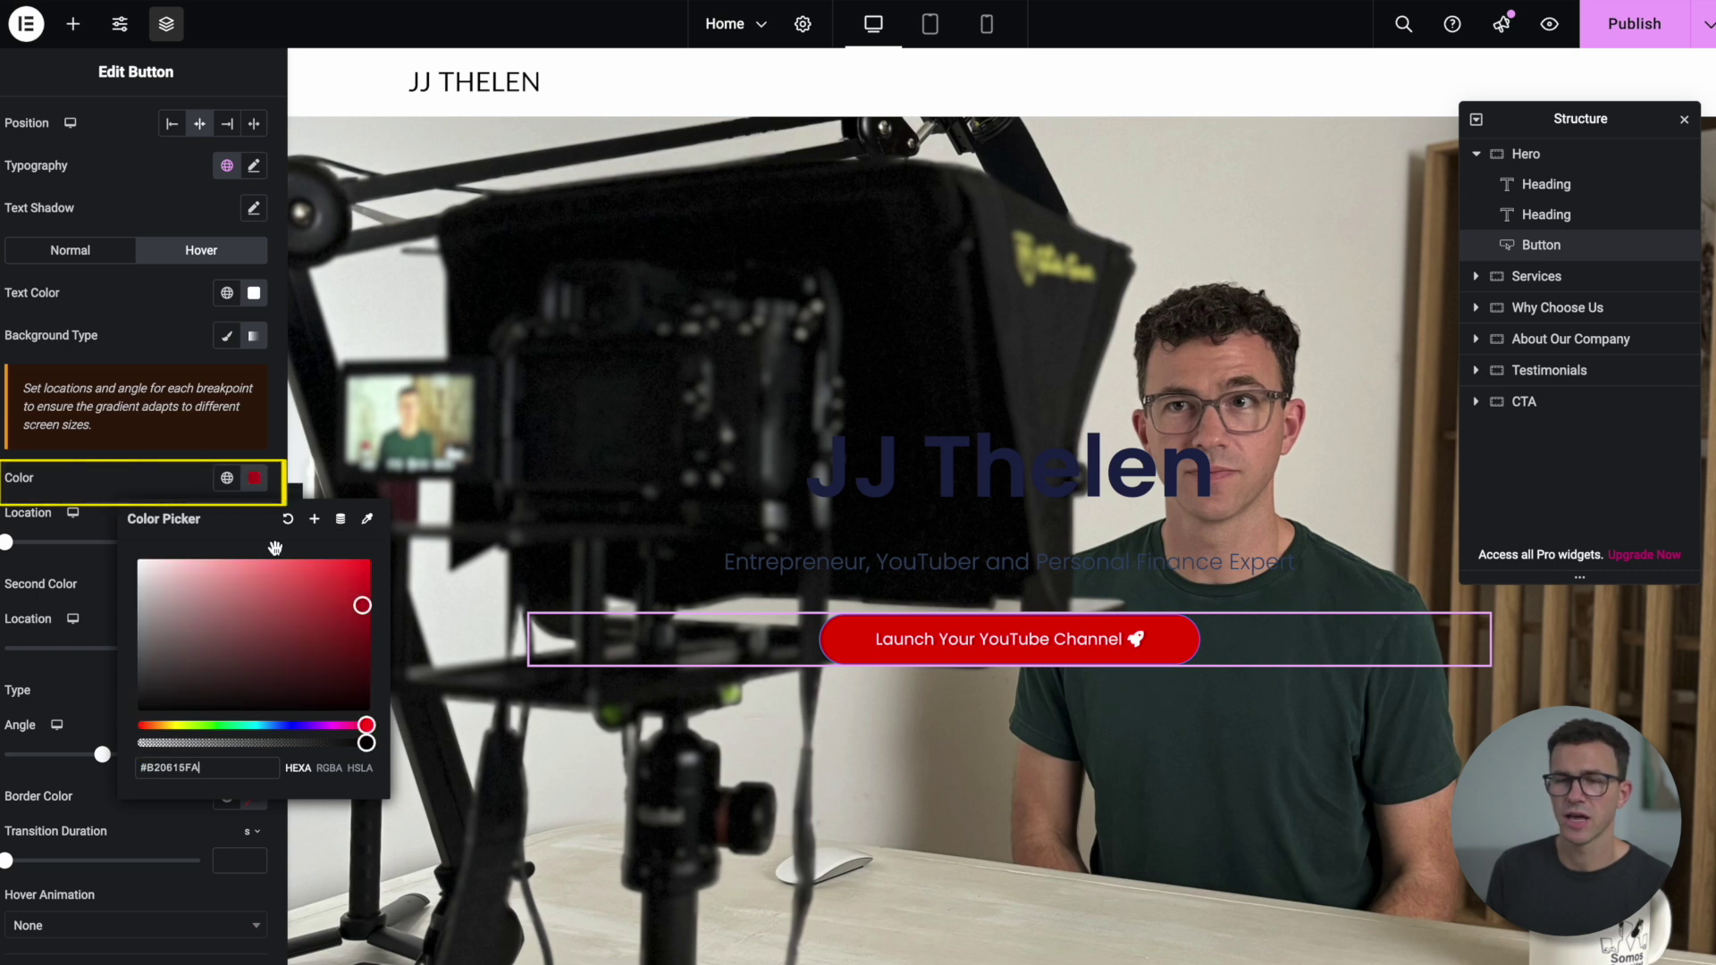
pyautogui.click(254, 584)
pyautogui.click(230, 670)
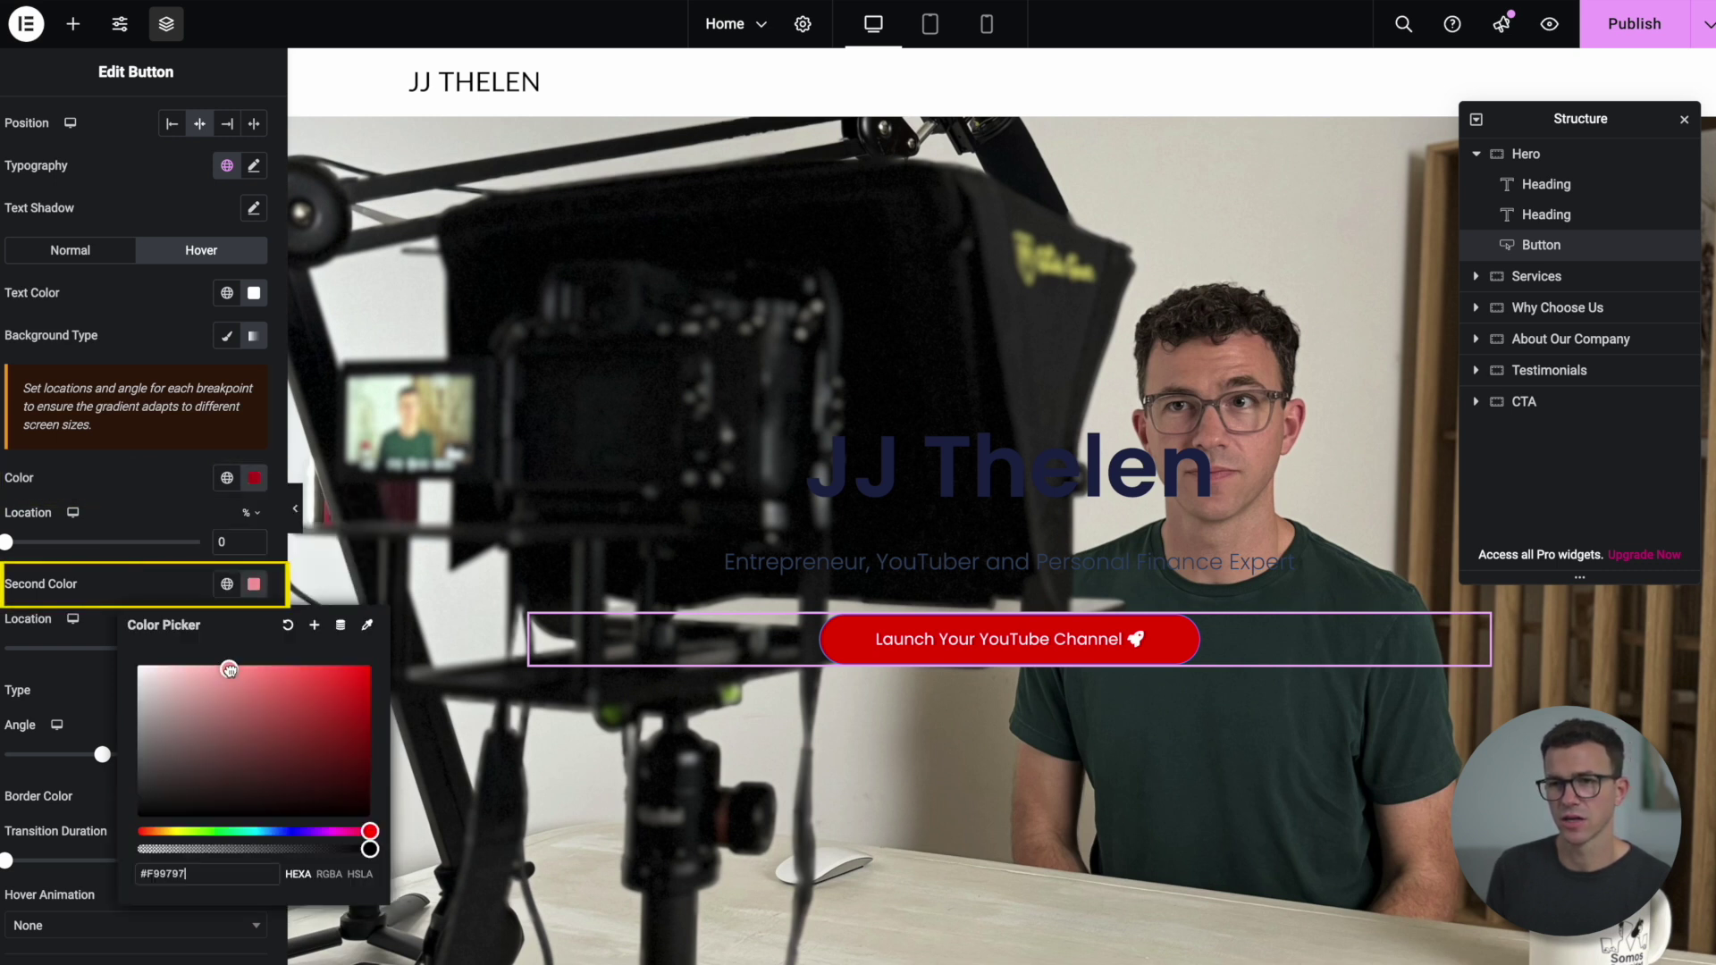
pyautogui.click(179, 894)
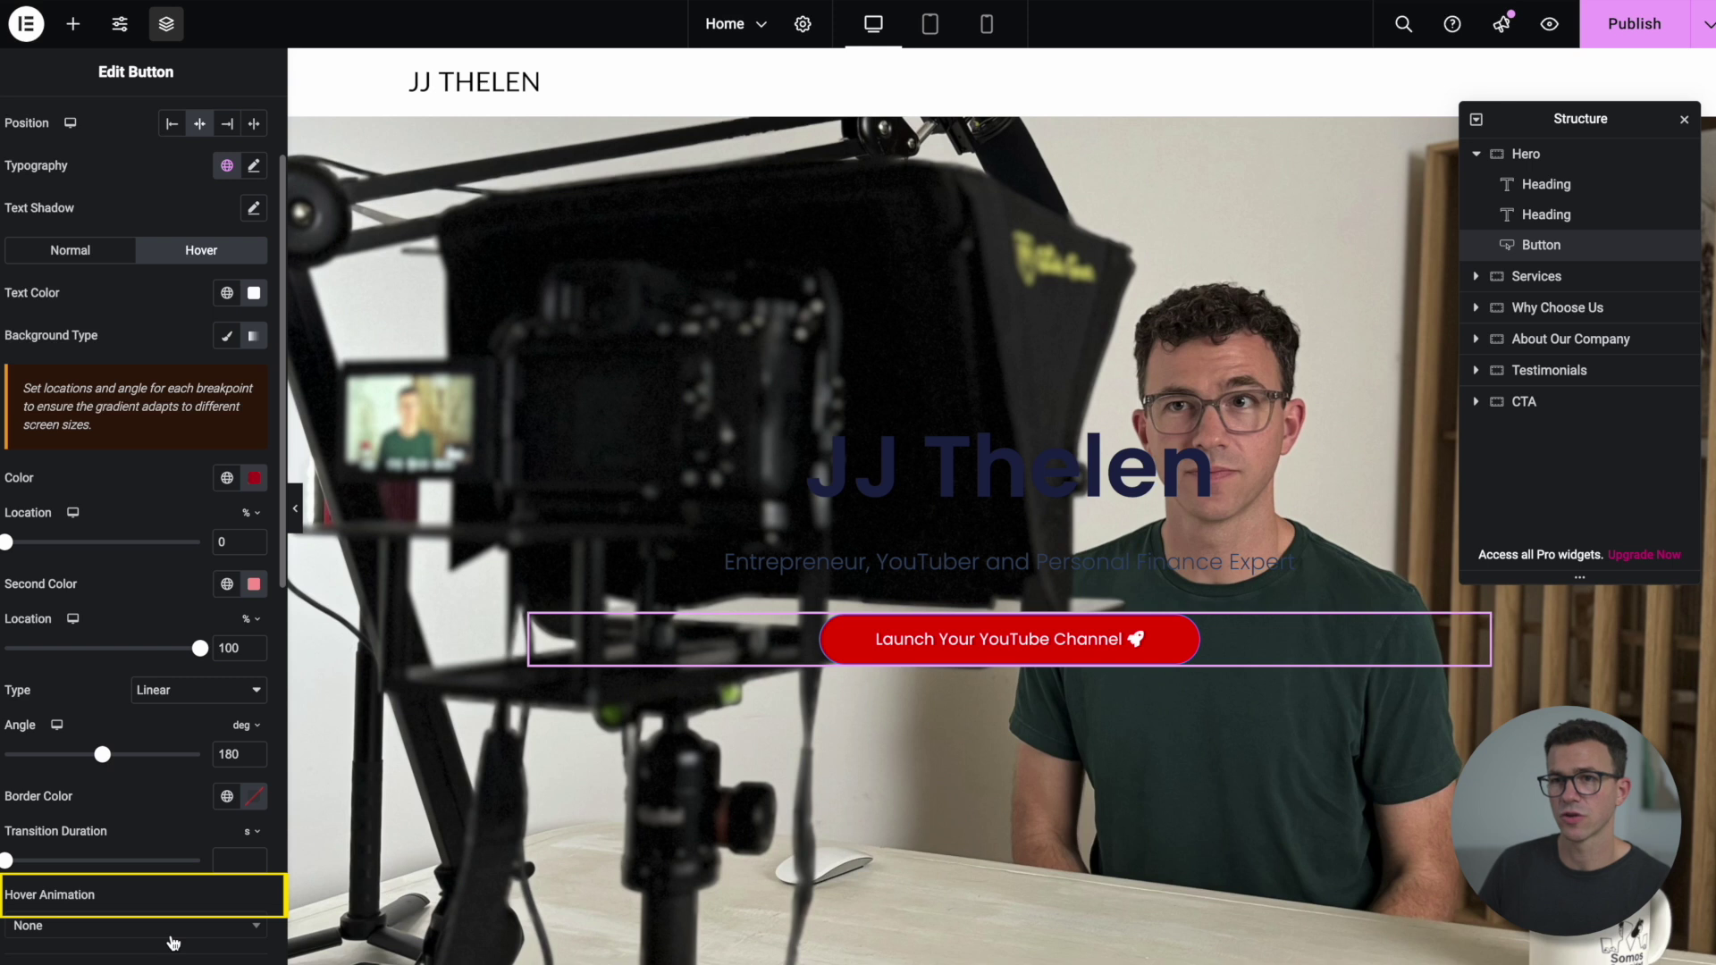
# Step: Review the hover animation options, then select 'Services' in the Our Services heading
pyautogui.click(173, 935)
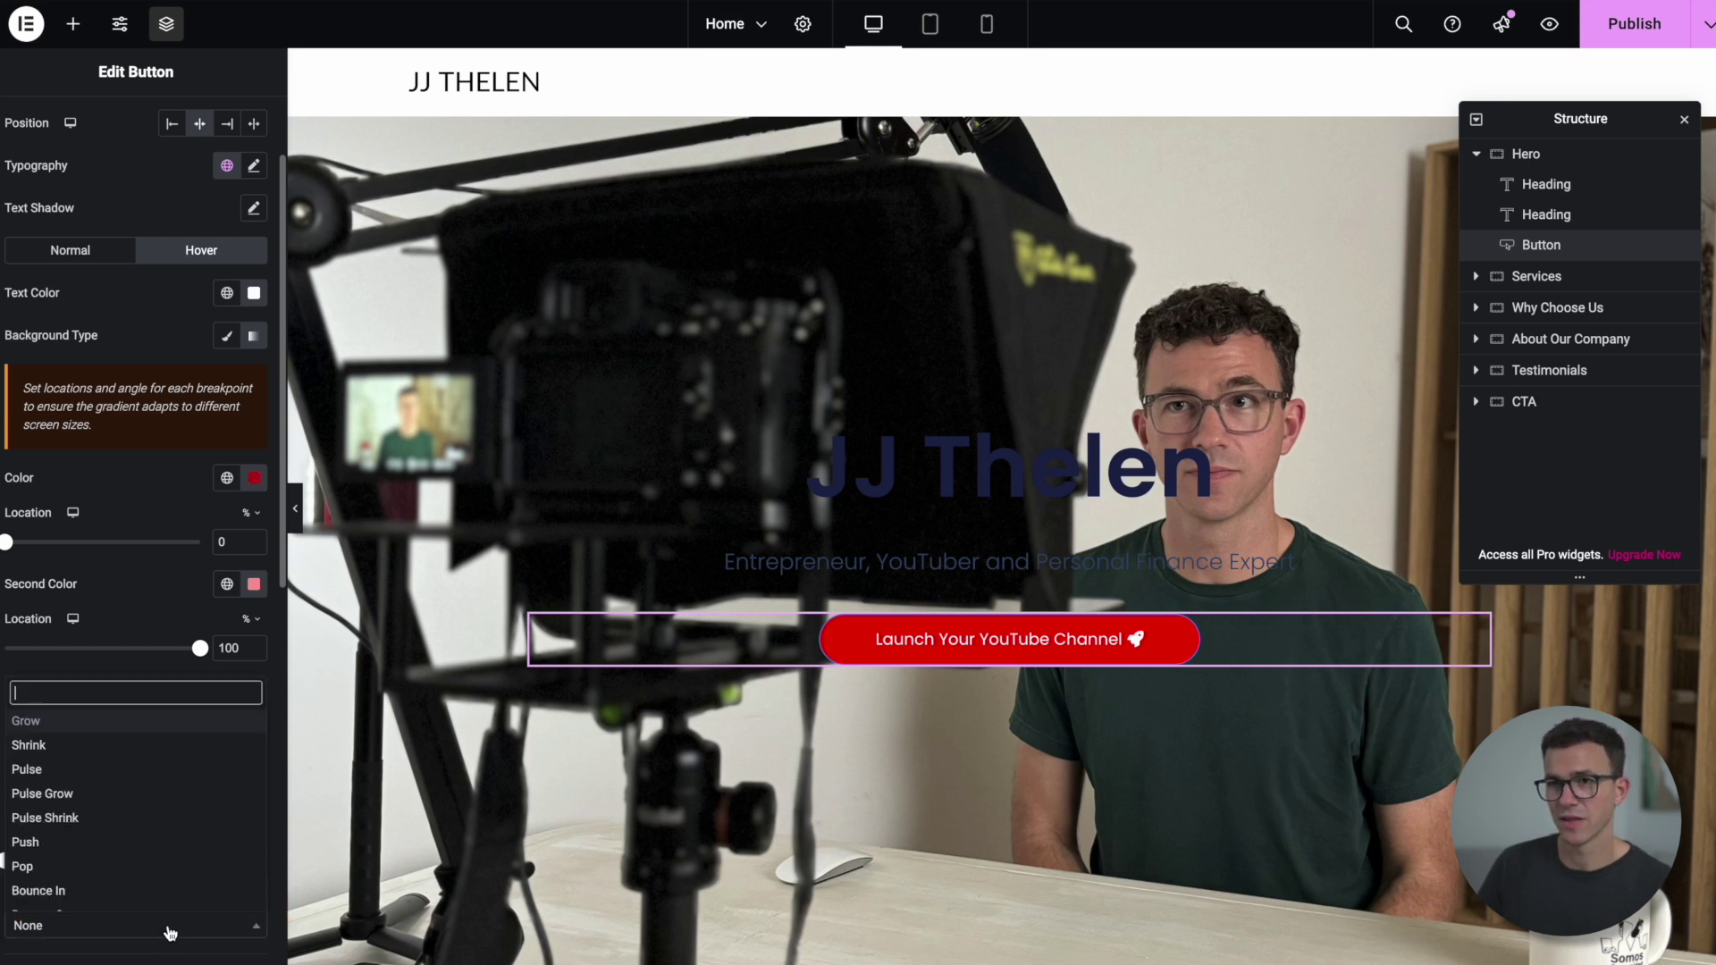
pyautogui.scroll(-3, 147, 867)
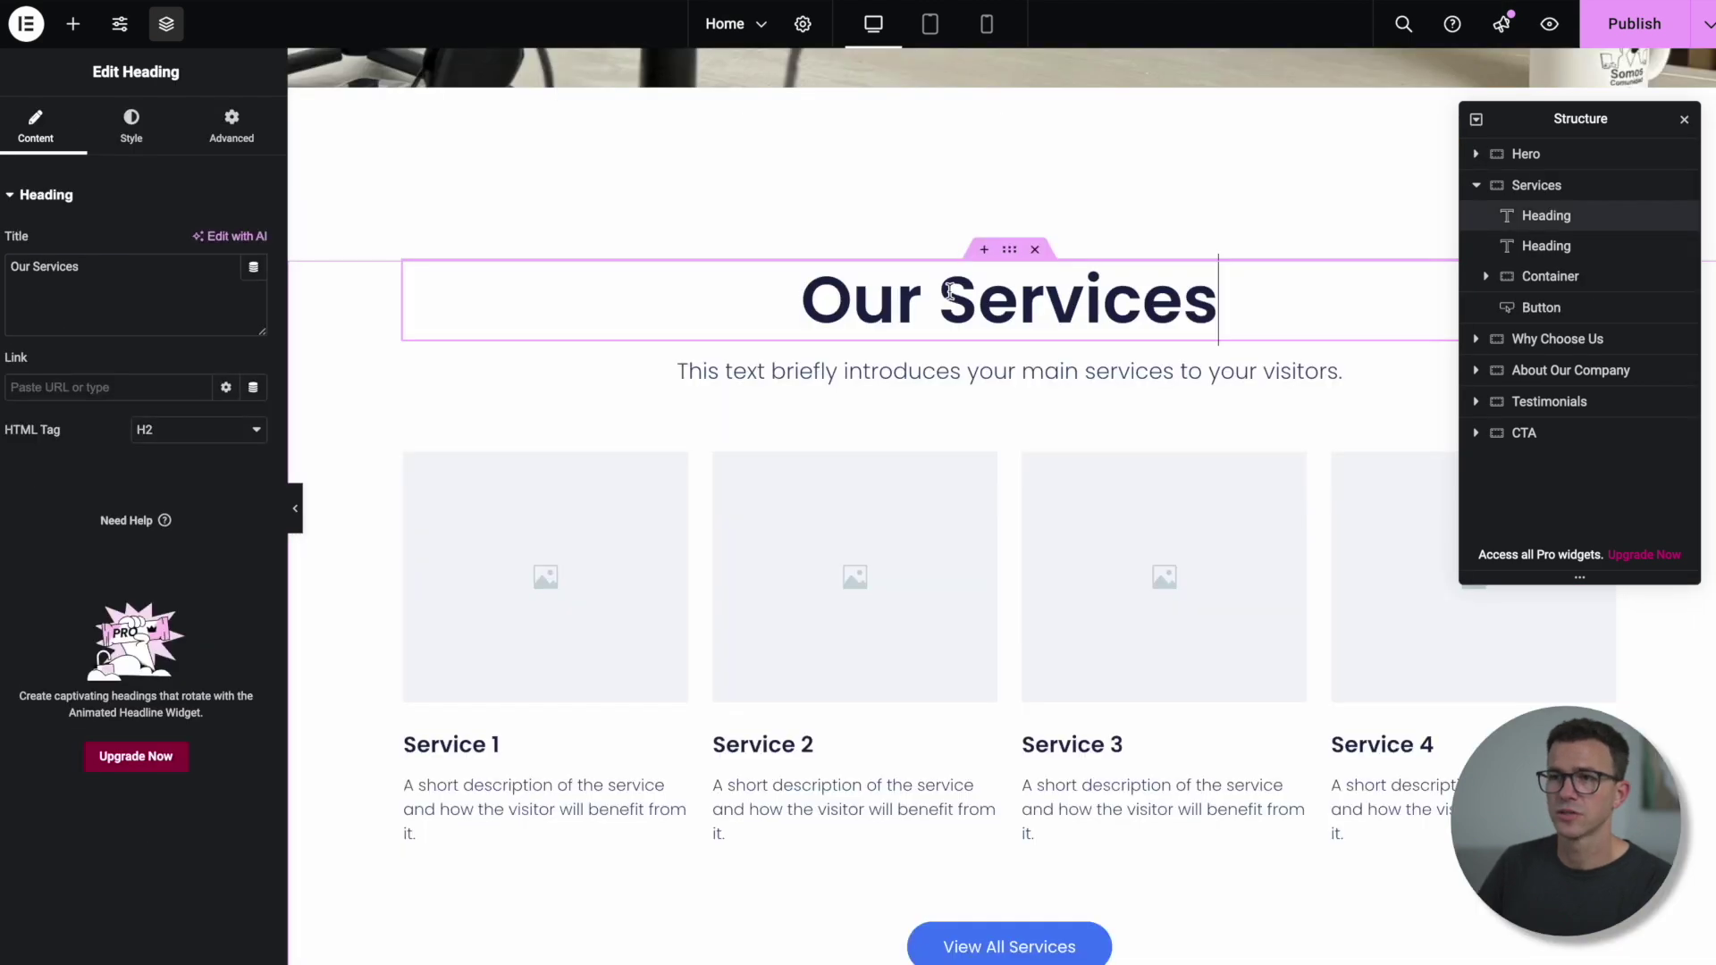
pyautogui.moveTo(949, 293); pyautogui.dragTo(1218, 294)
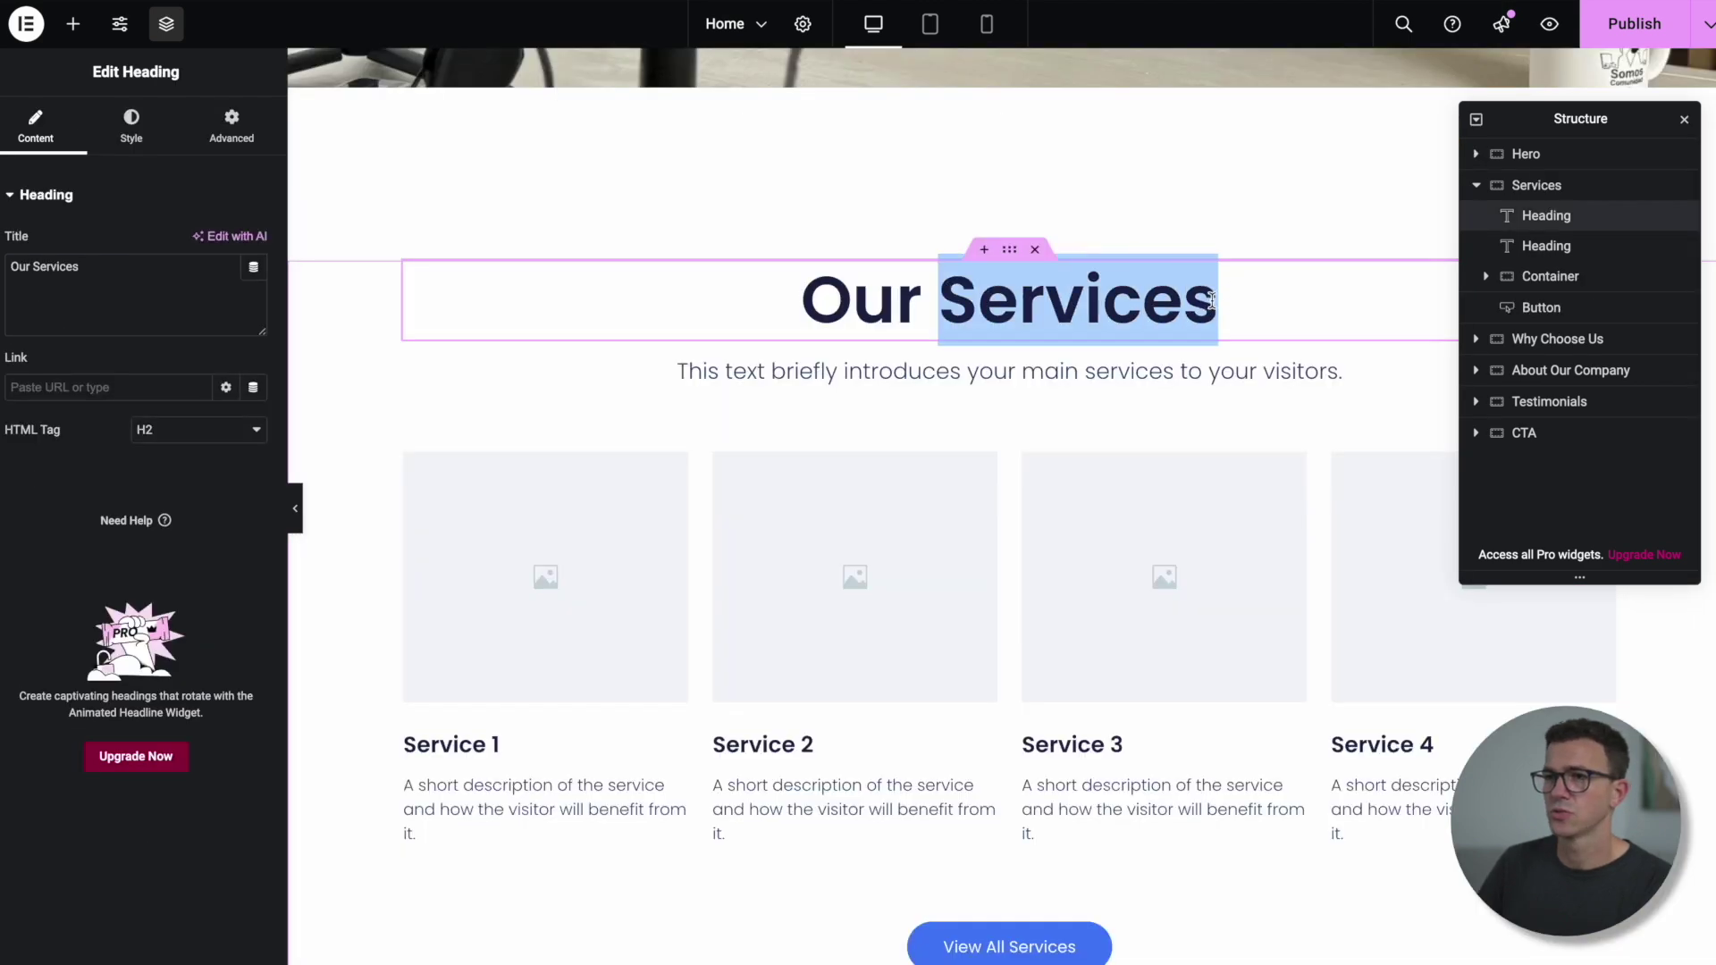
# Step: Retitle the section 'Our YouTube Channels' and paste the marketing, finance and business subtitle
pyautogui.write('YouTube Channels')
pyautogui.doubleClick(1028, 373)
pyautogui.hotkey('ctrl', 'a')
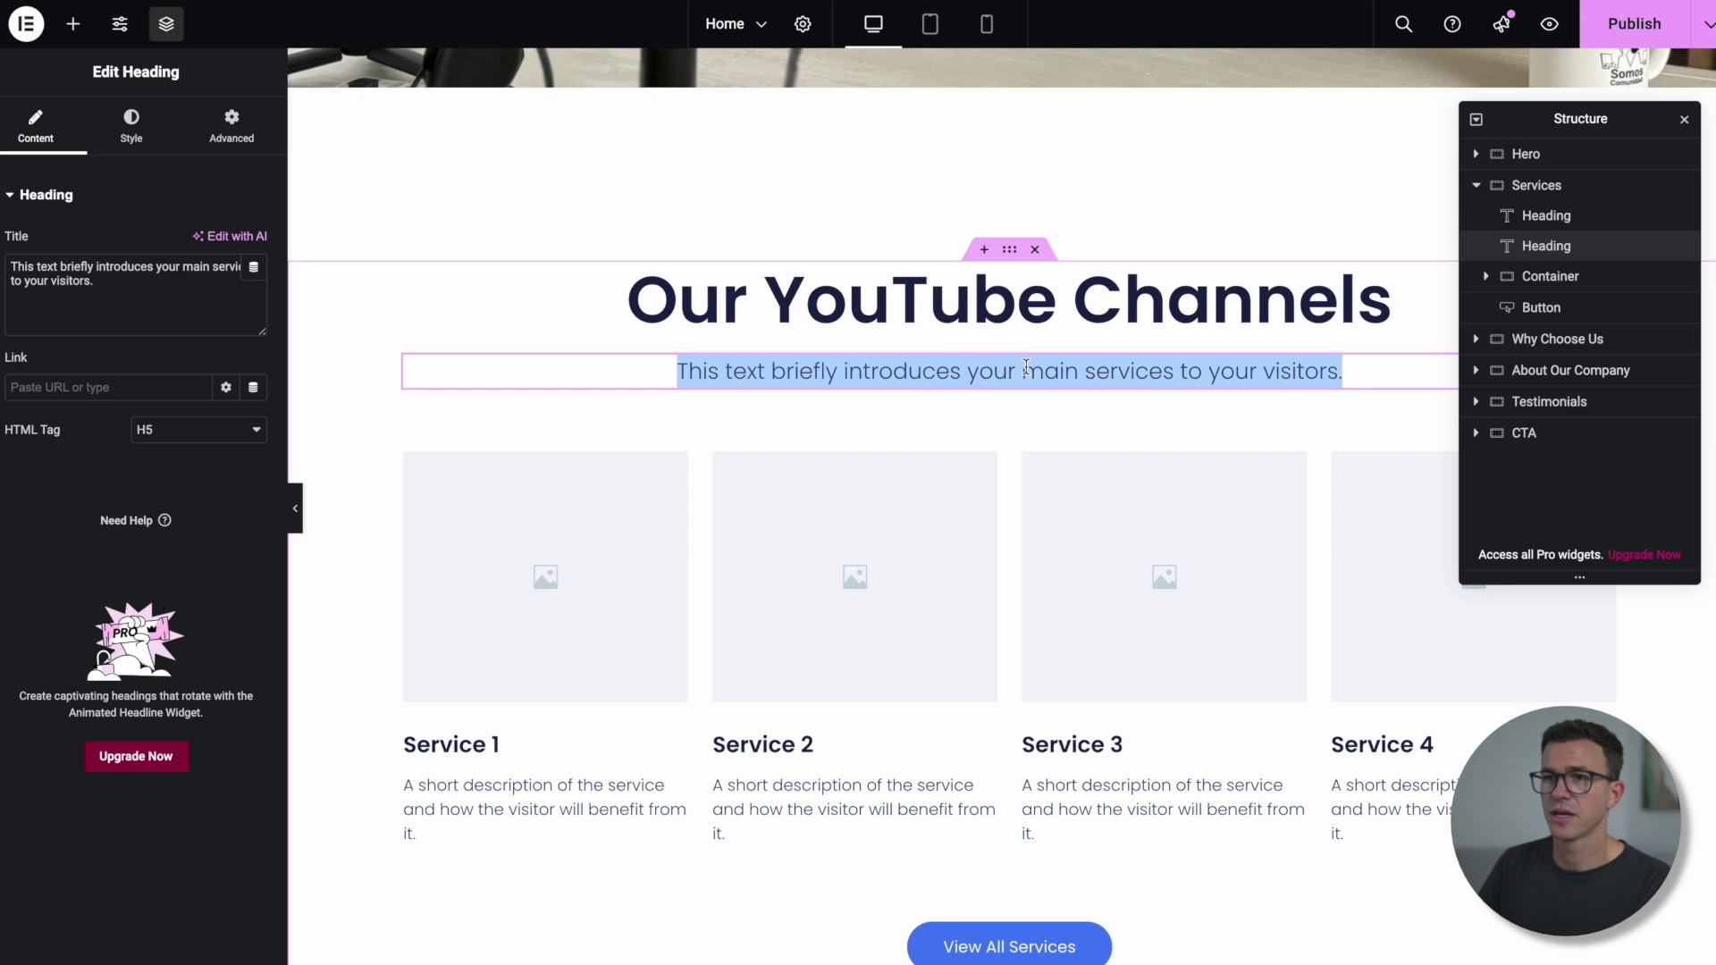
pyautogui.write('My team and I create content about marketing, personal finance and starting a business')
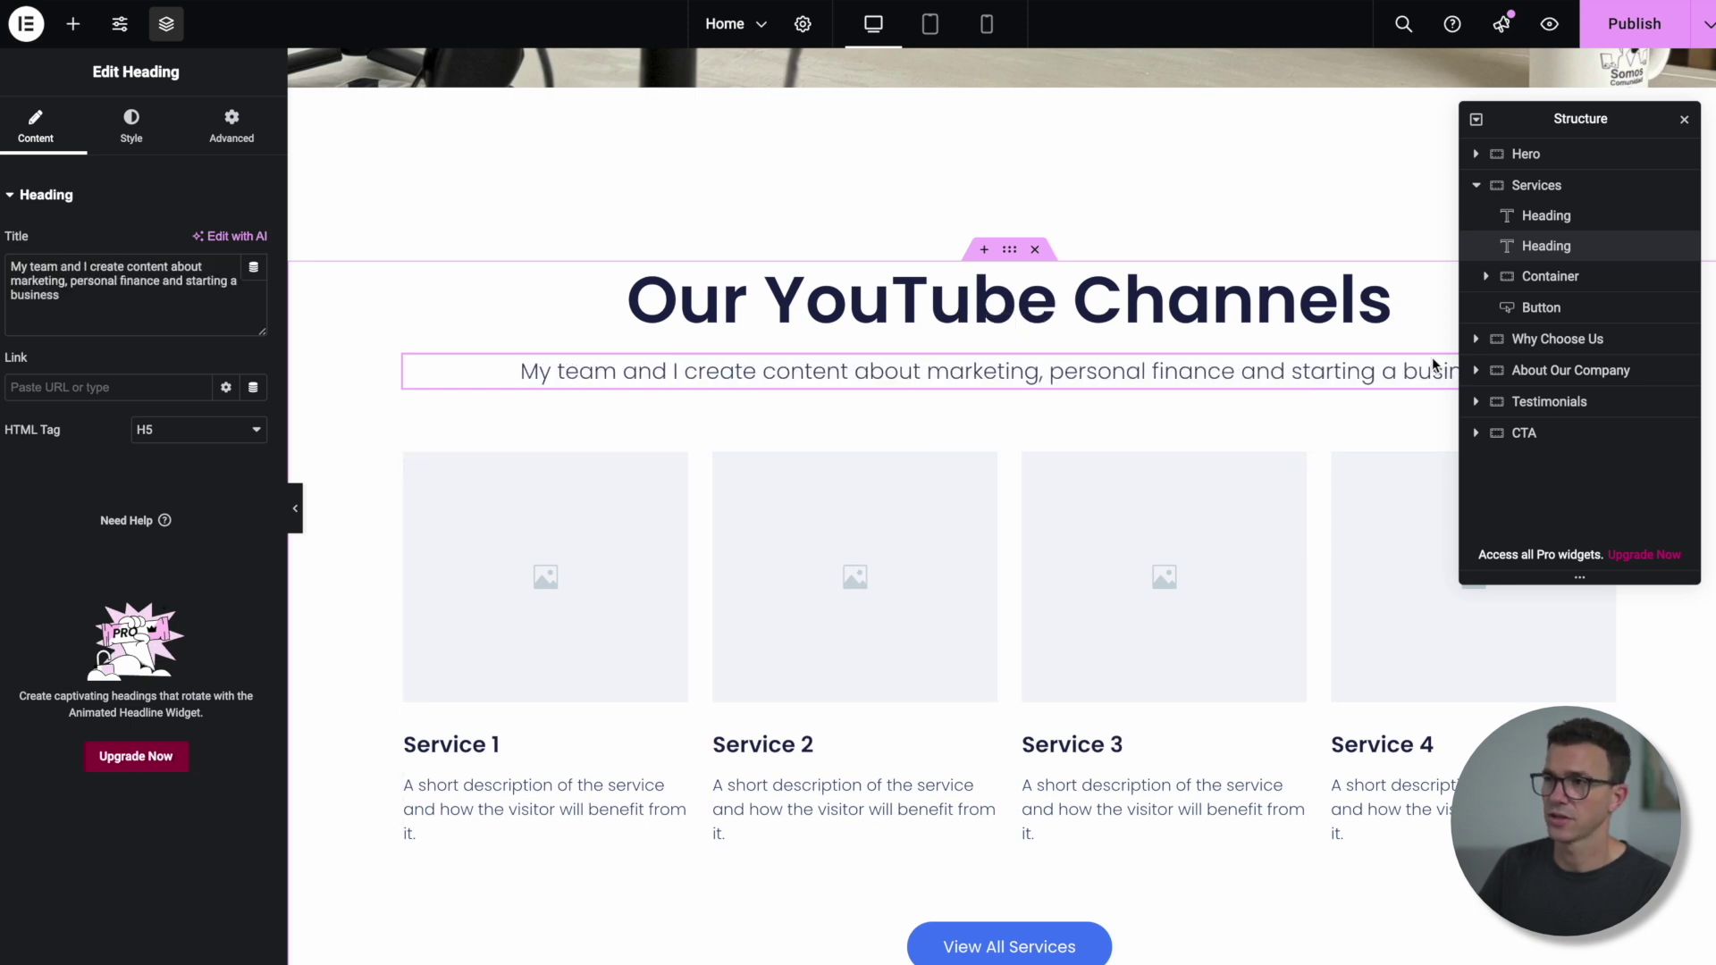
# Step: Delete the Service 4 box from the services section
pyautogui.click(1381, 566)
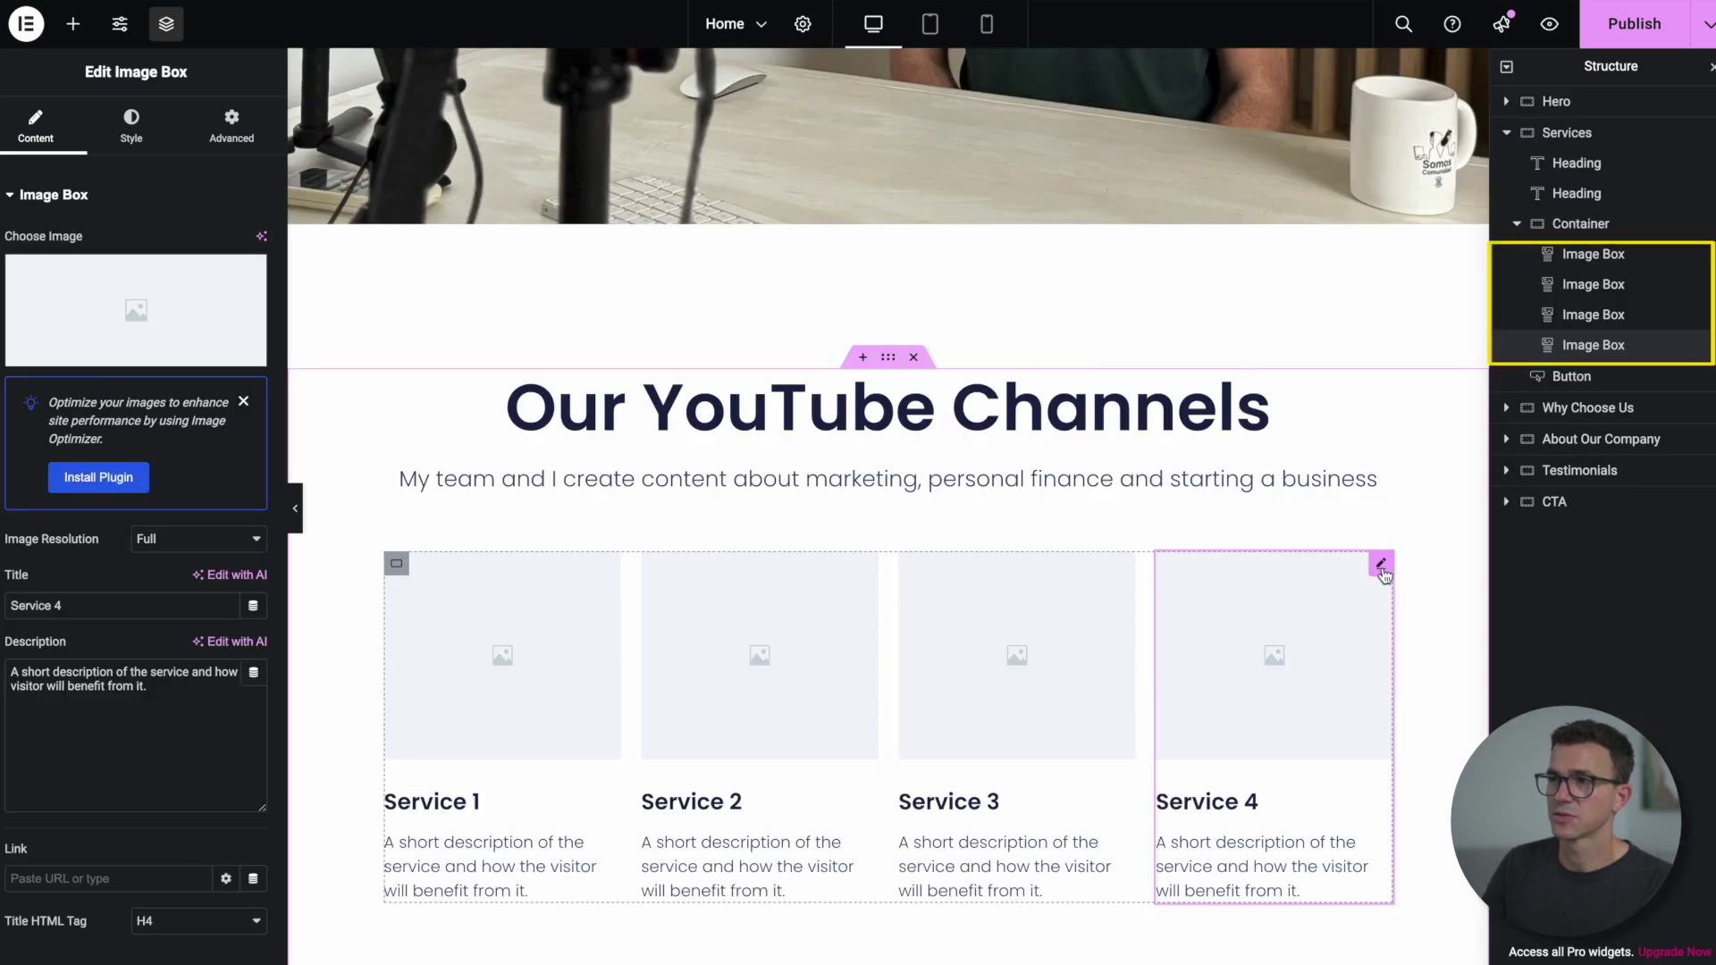
pyautogui.rightClick(1578, 346)
pyautogui.click(1537, 795)
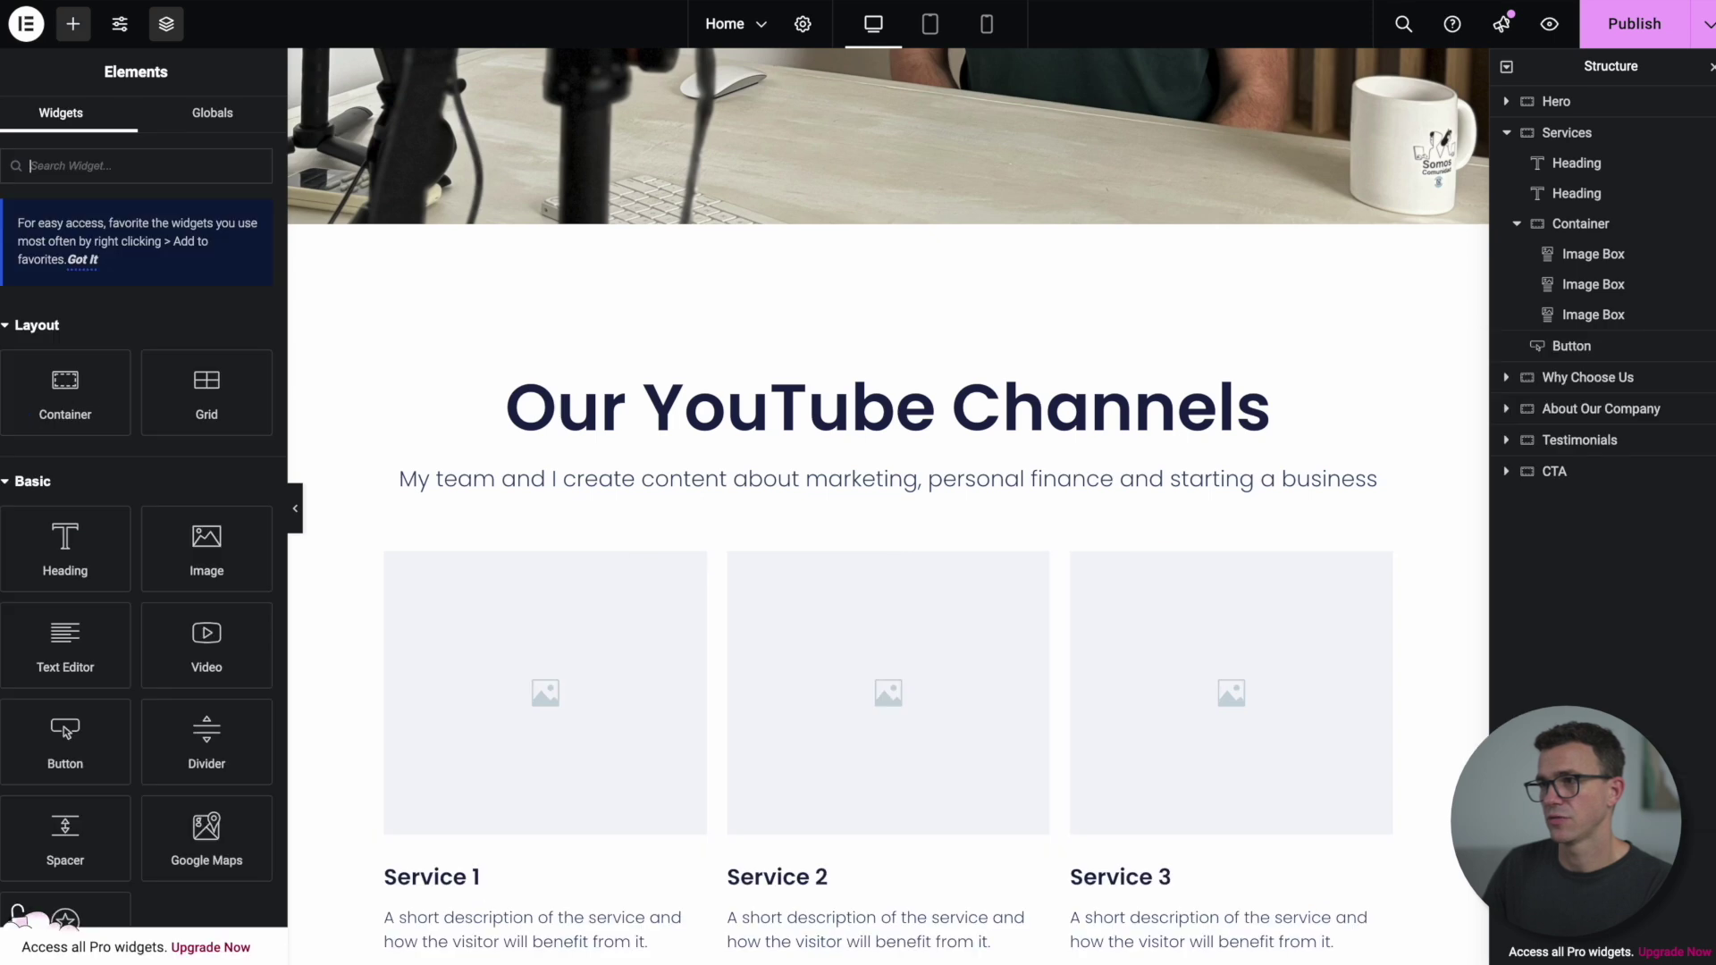
# Step: Insert a Video widget after Service 1, delete it again, and drop a grid under the subtitle
pyautogui.scroll(-2, 1323, 581)
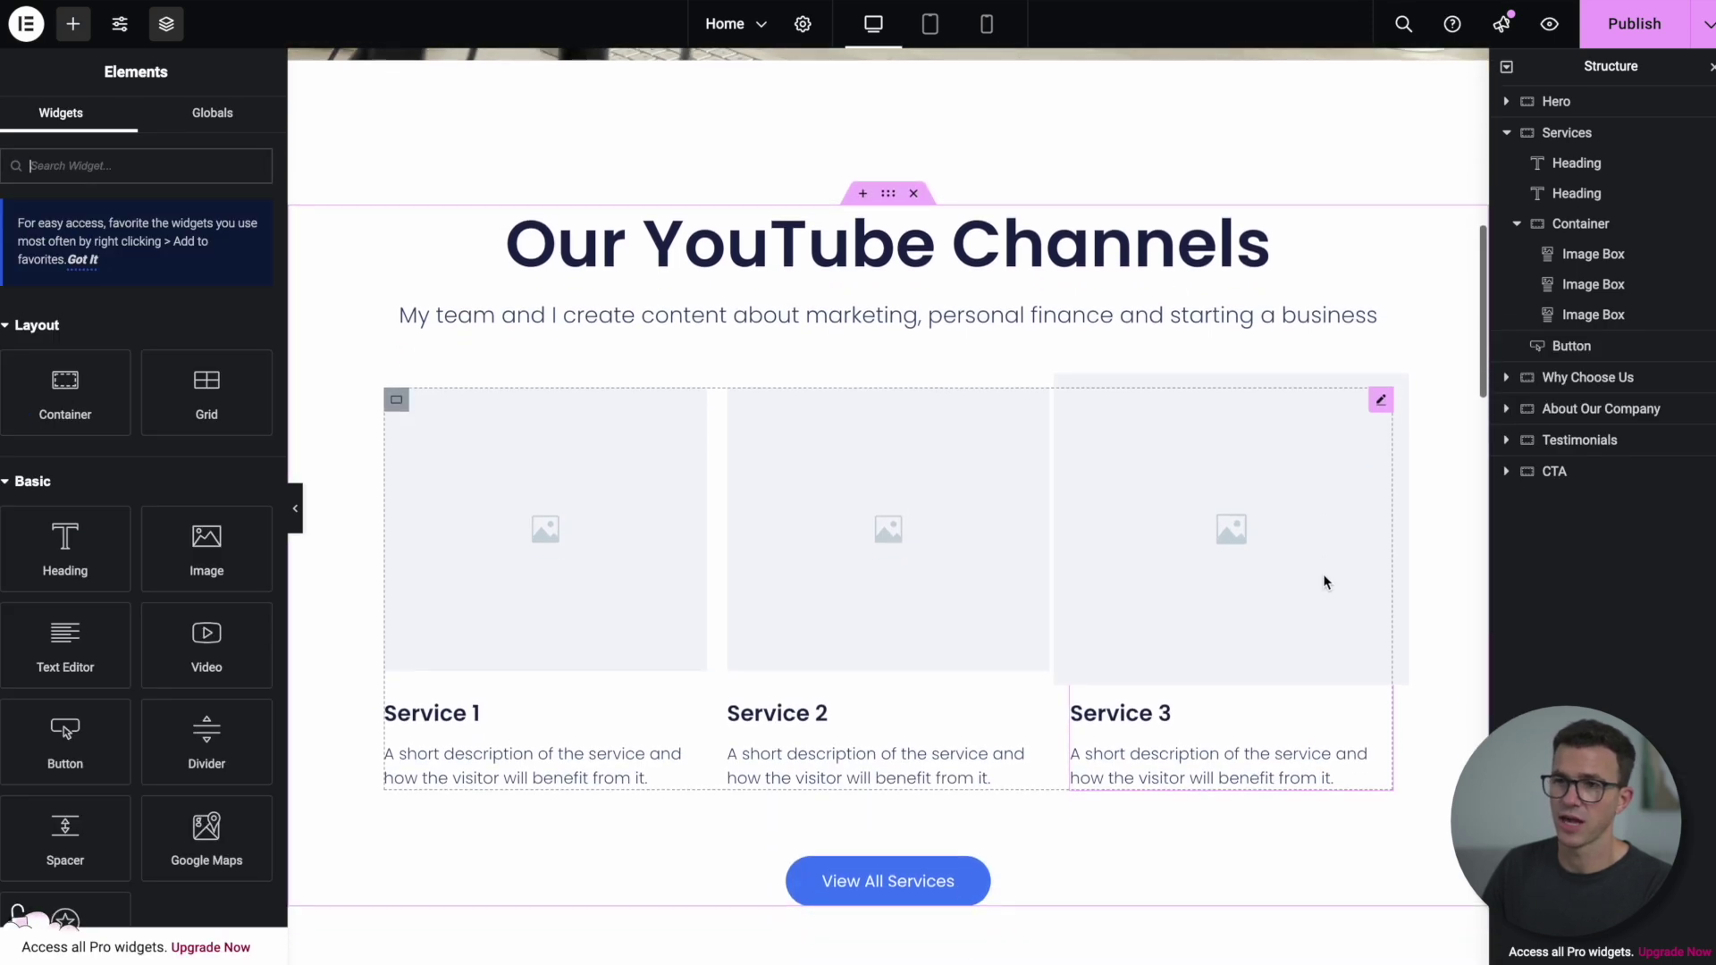
pyautogui.click(632, 557)
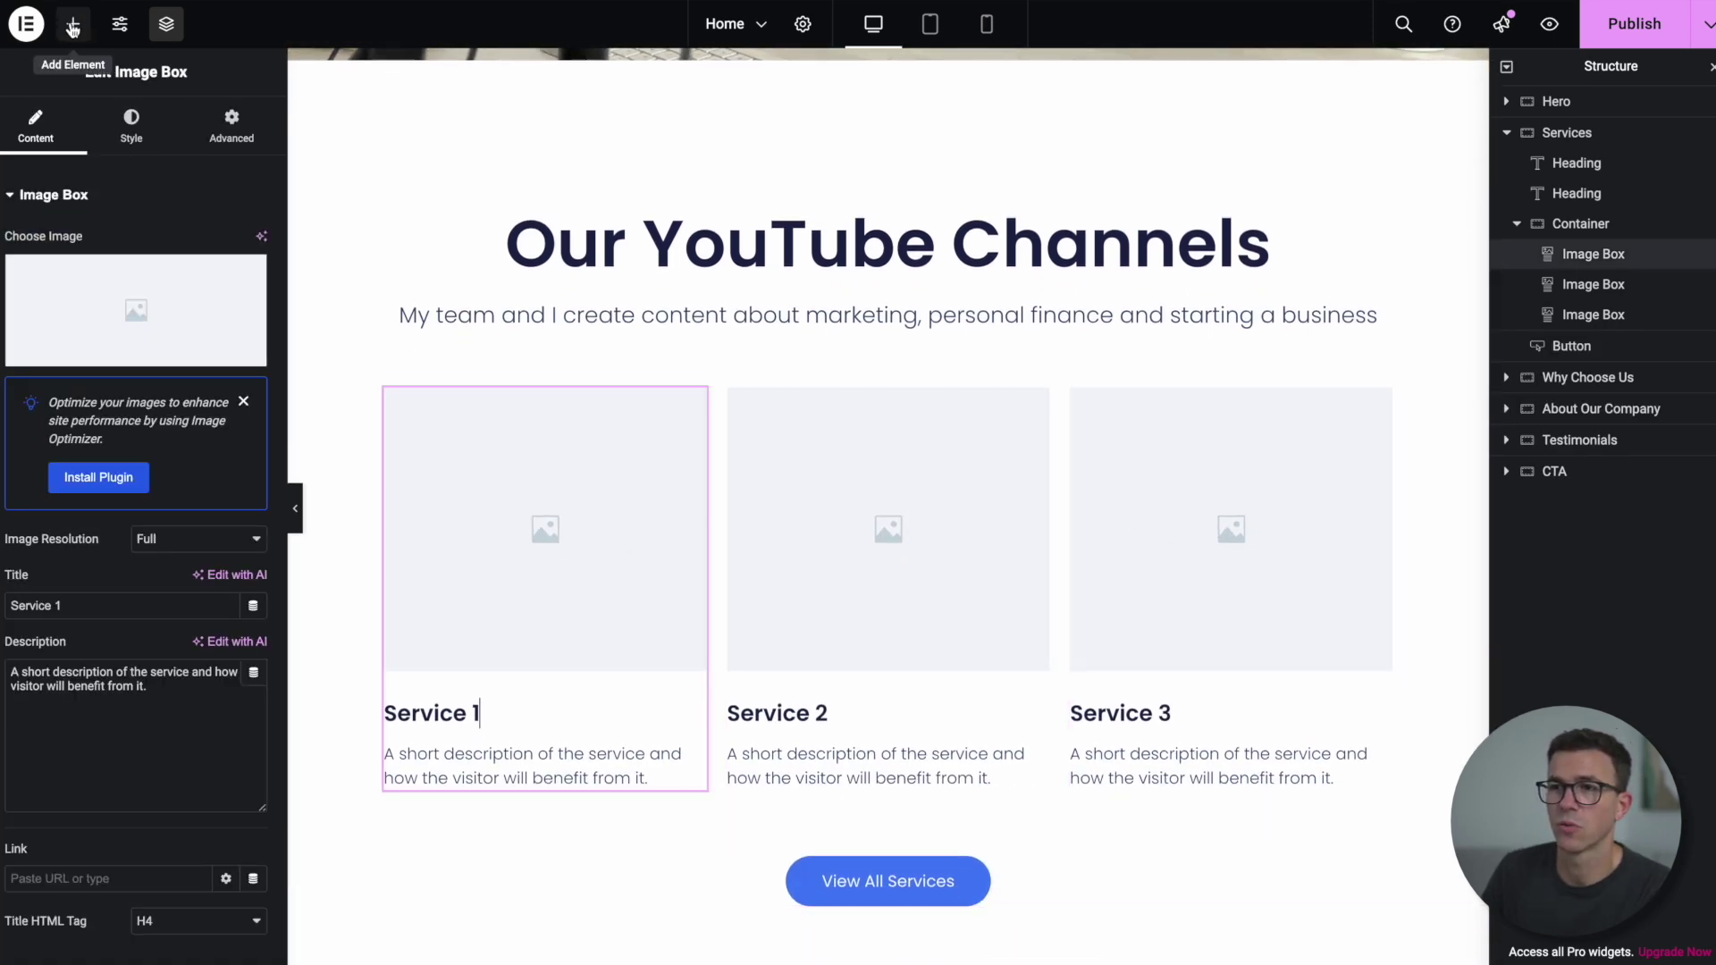
pyautogui.click(73, 28)
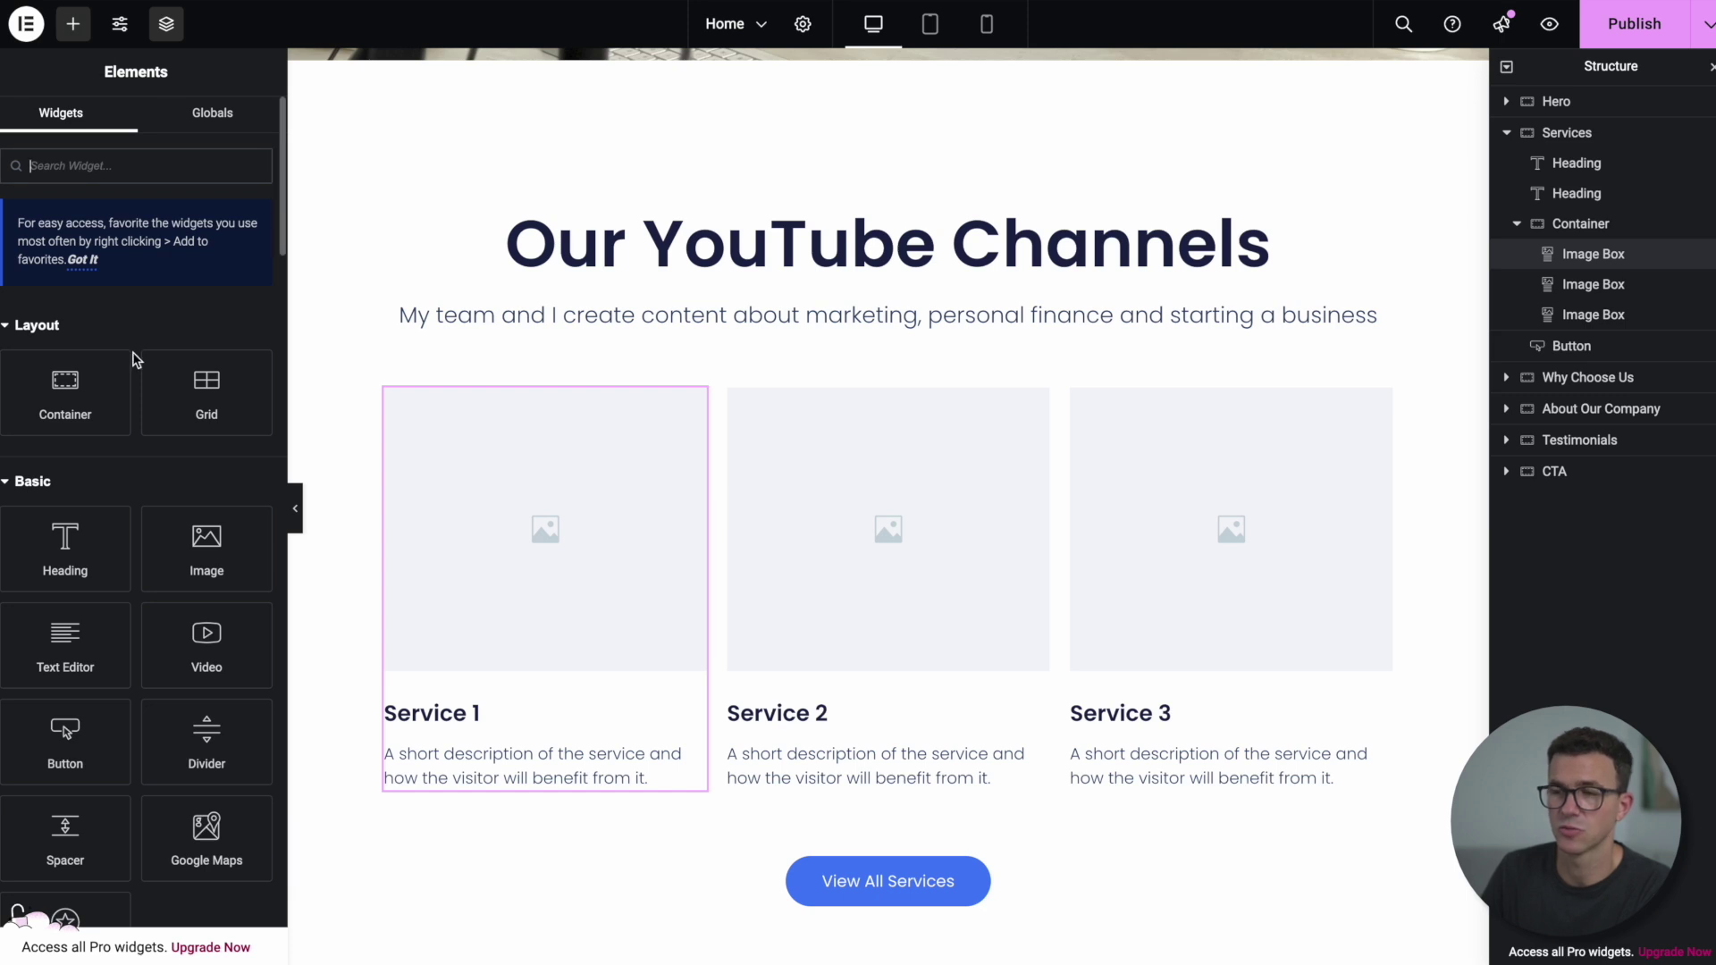
pyautogui.scroll(-1, 132, 359)
pyautogui.click(210, 569)
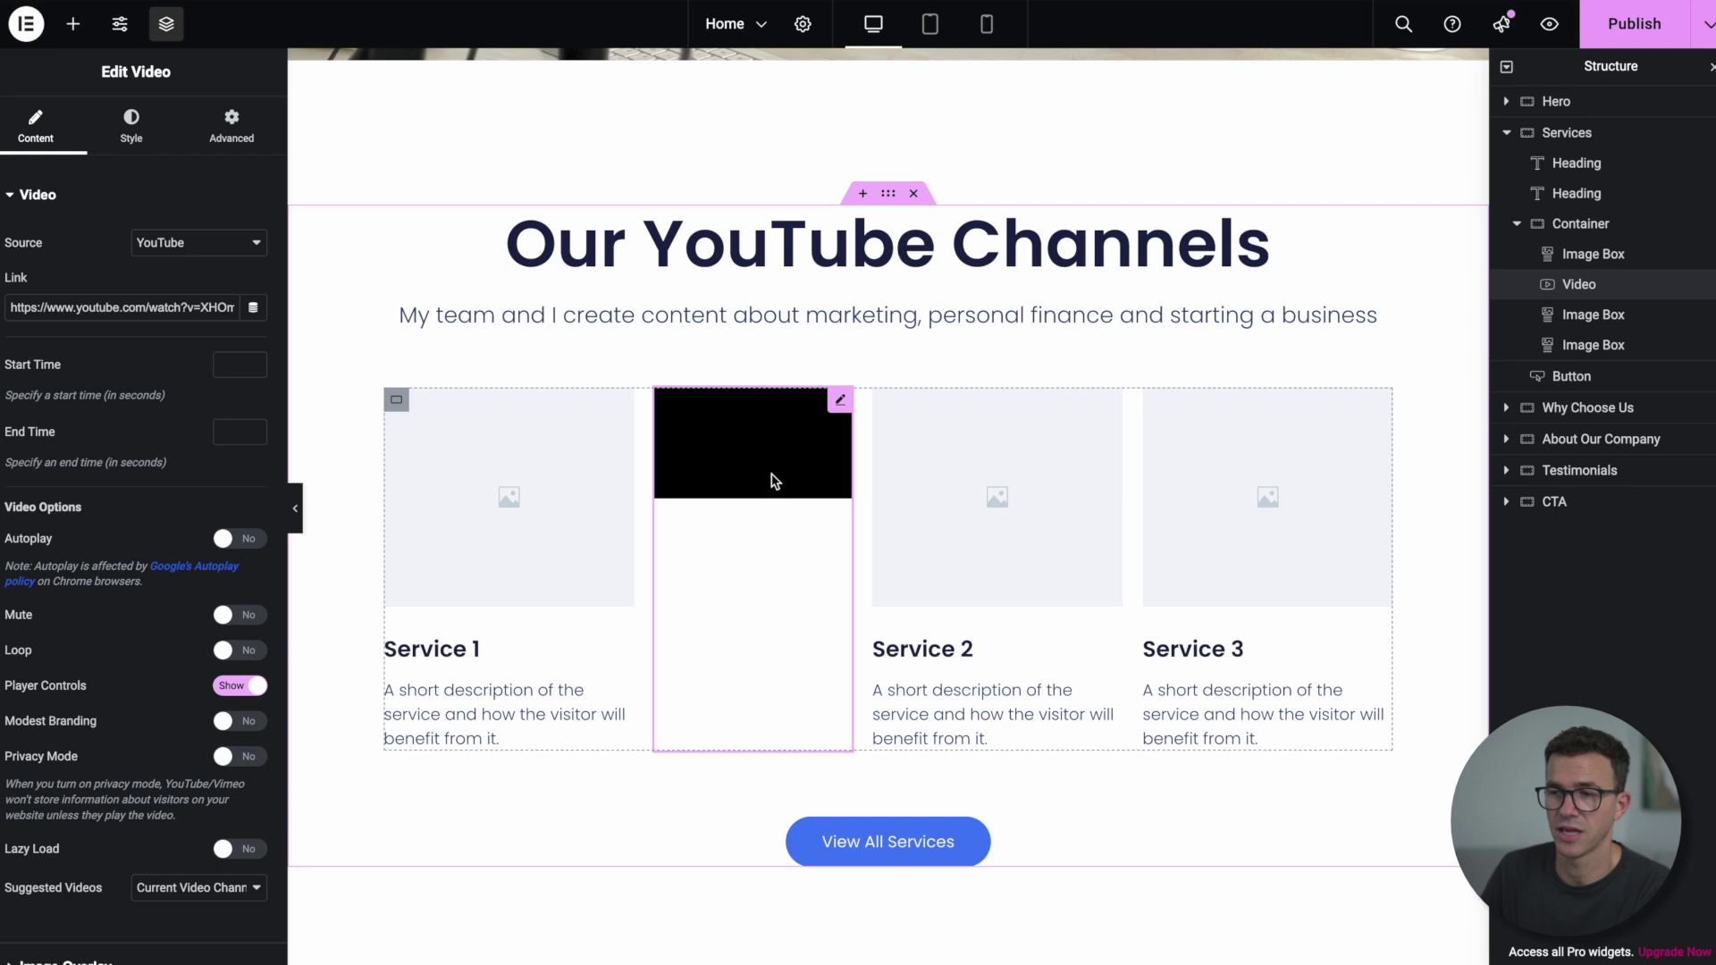
pyautogui.rightClick(796, 671)
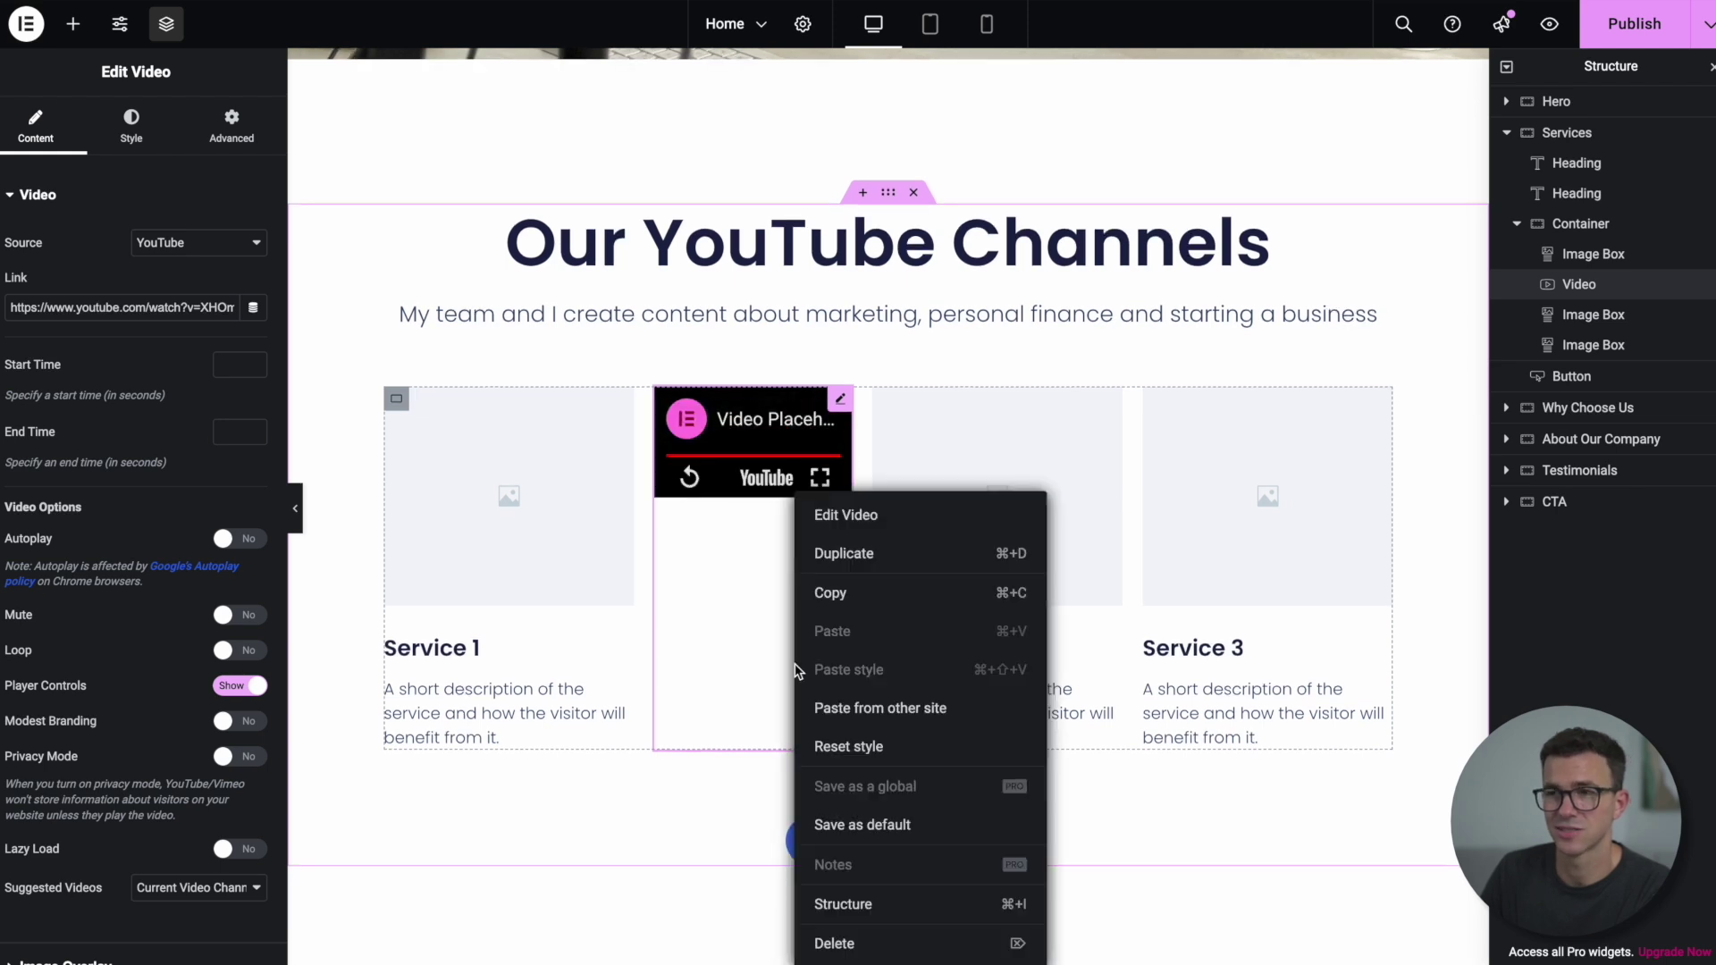
pyautogui.click(841, 945)
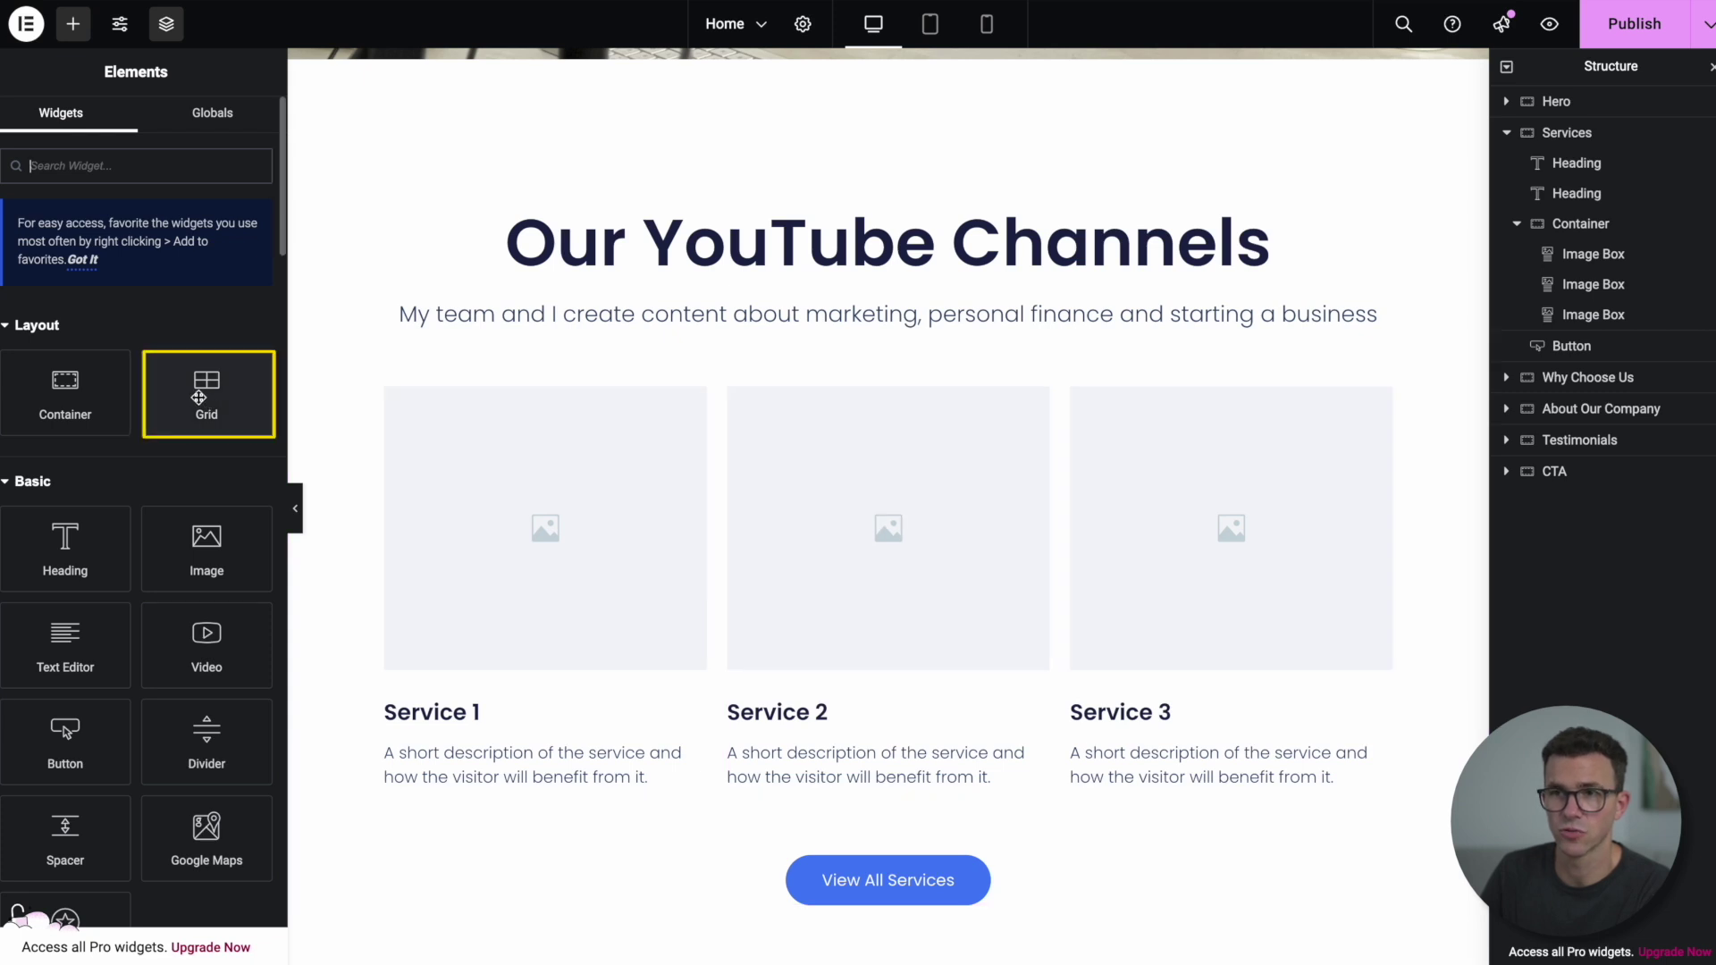
pyautogui.moveTo(211, 395); pyautogui.dragTo(836, 345)
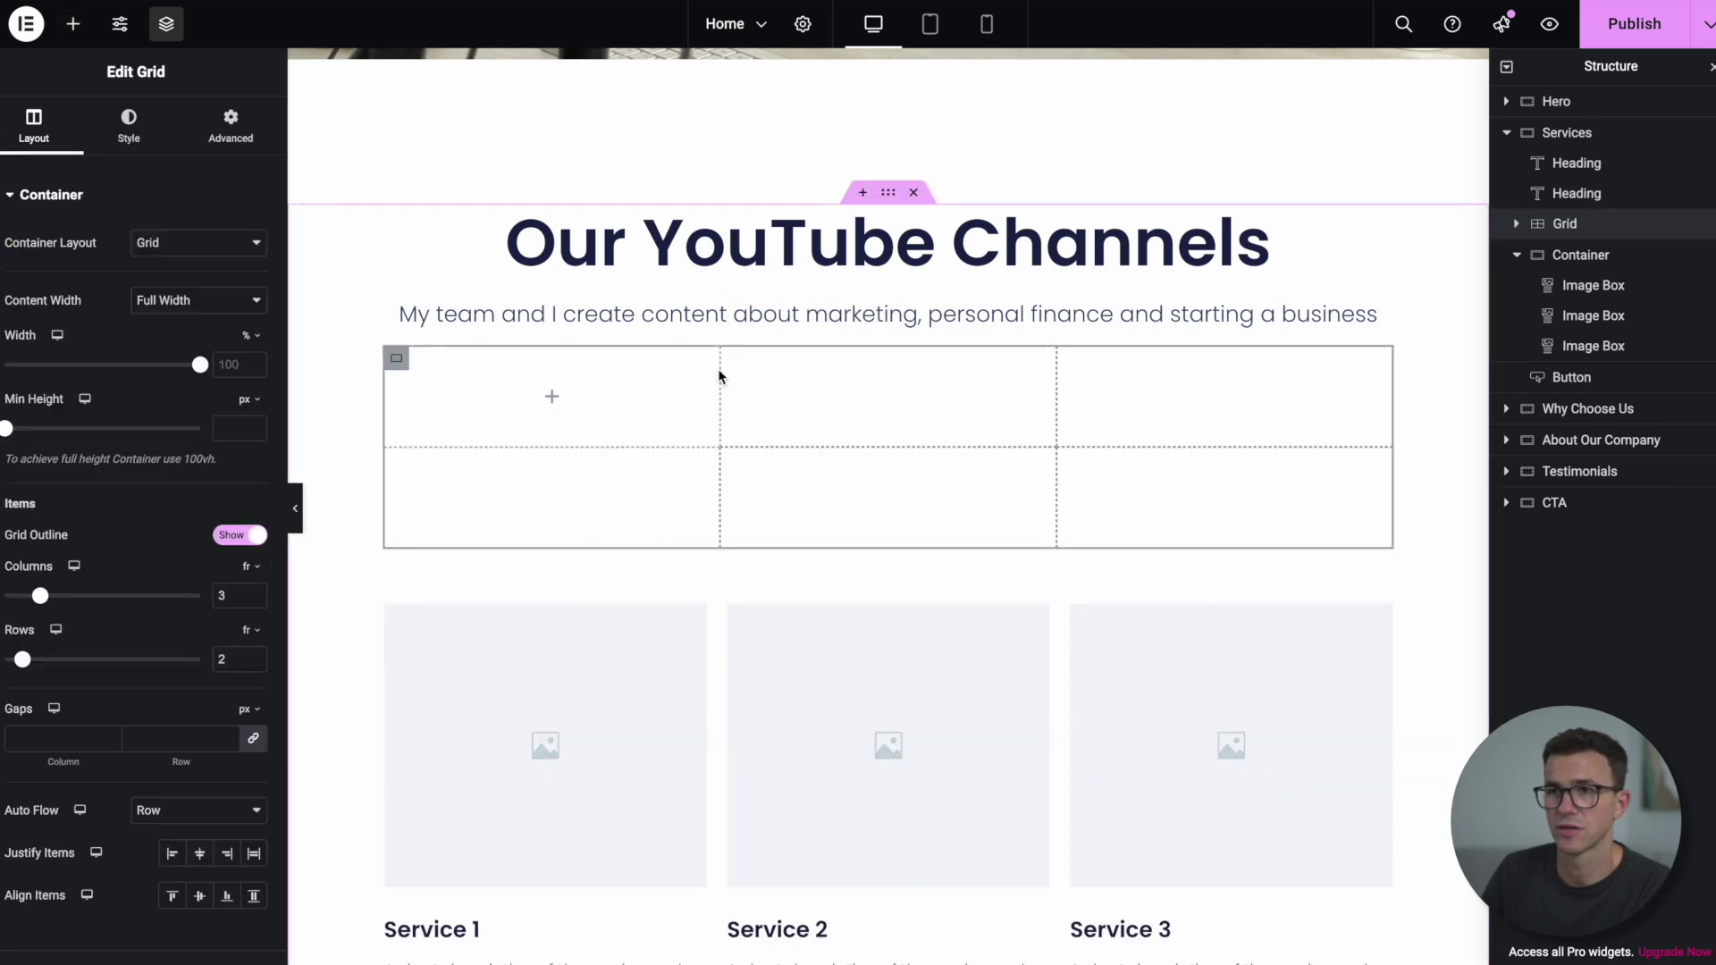
# Step: Fill the grid's three top cells with Video widgets, duplicating the second into the third
pyautogui.click(548, 393)
pyautogui.moveTo(206, 644); pyautogui.dragTo(550, 432)
pyautogui.click(73, 24)
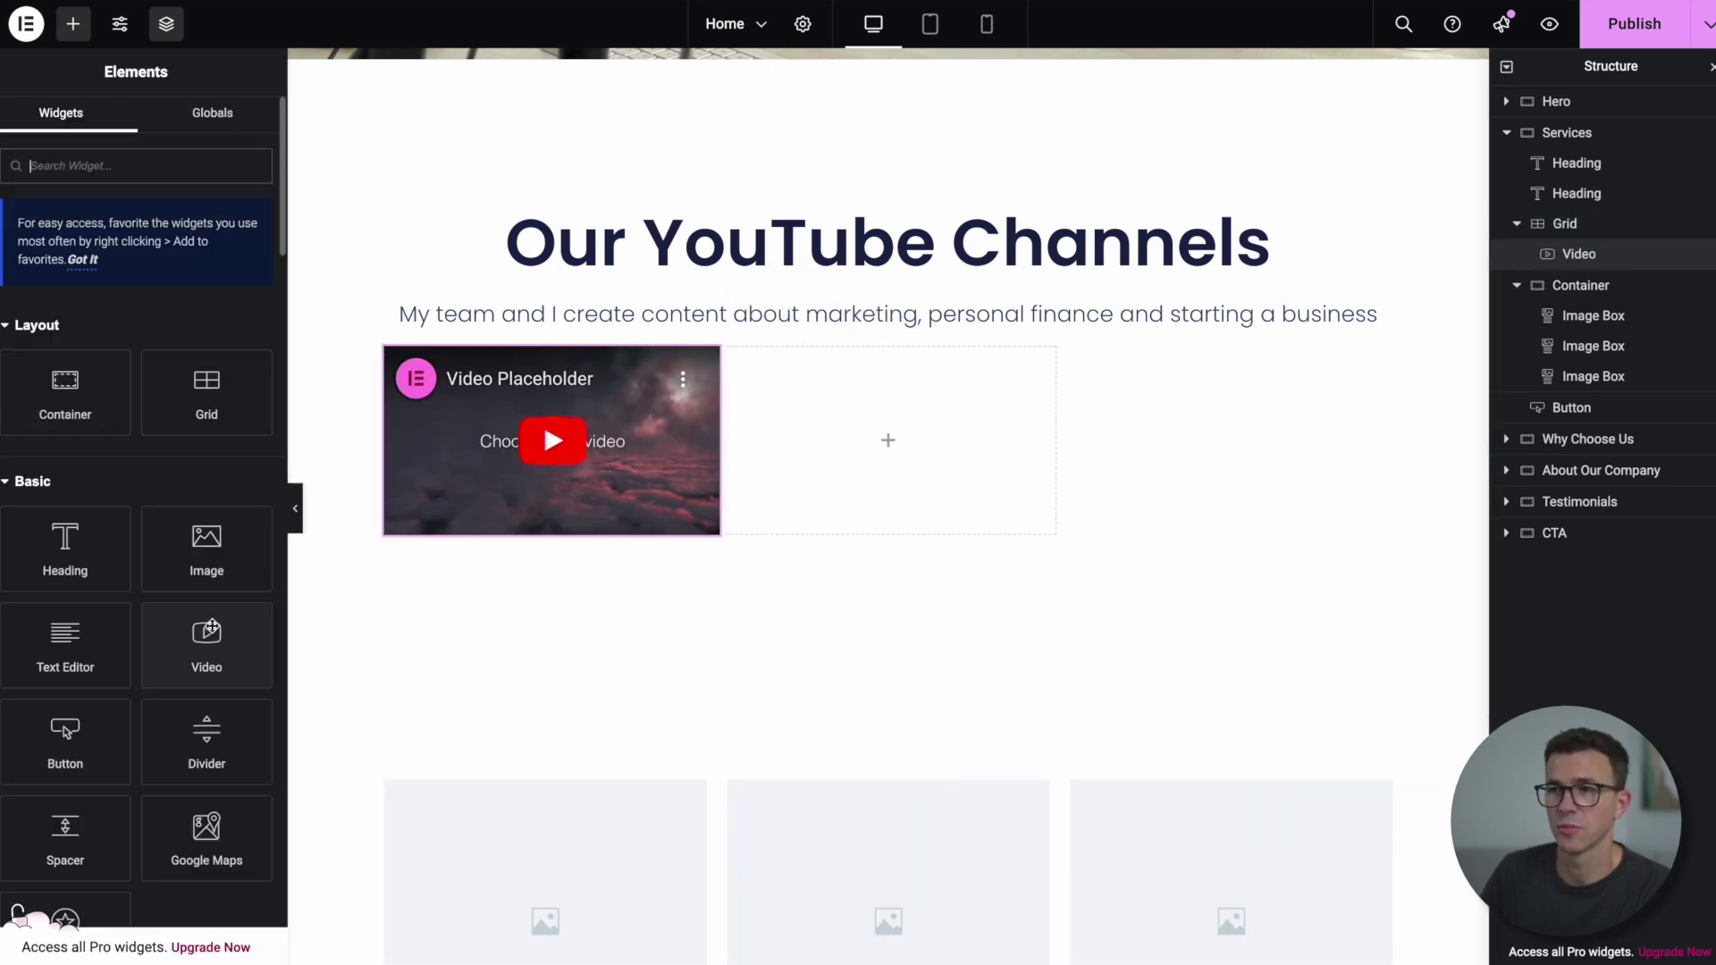
pyautogui.moveTo(200, 643); pyautogui.dragTo(880, 429)
pyautogui.hotkey('ctrl', 'd')
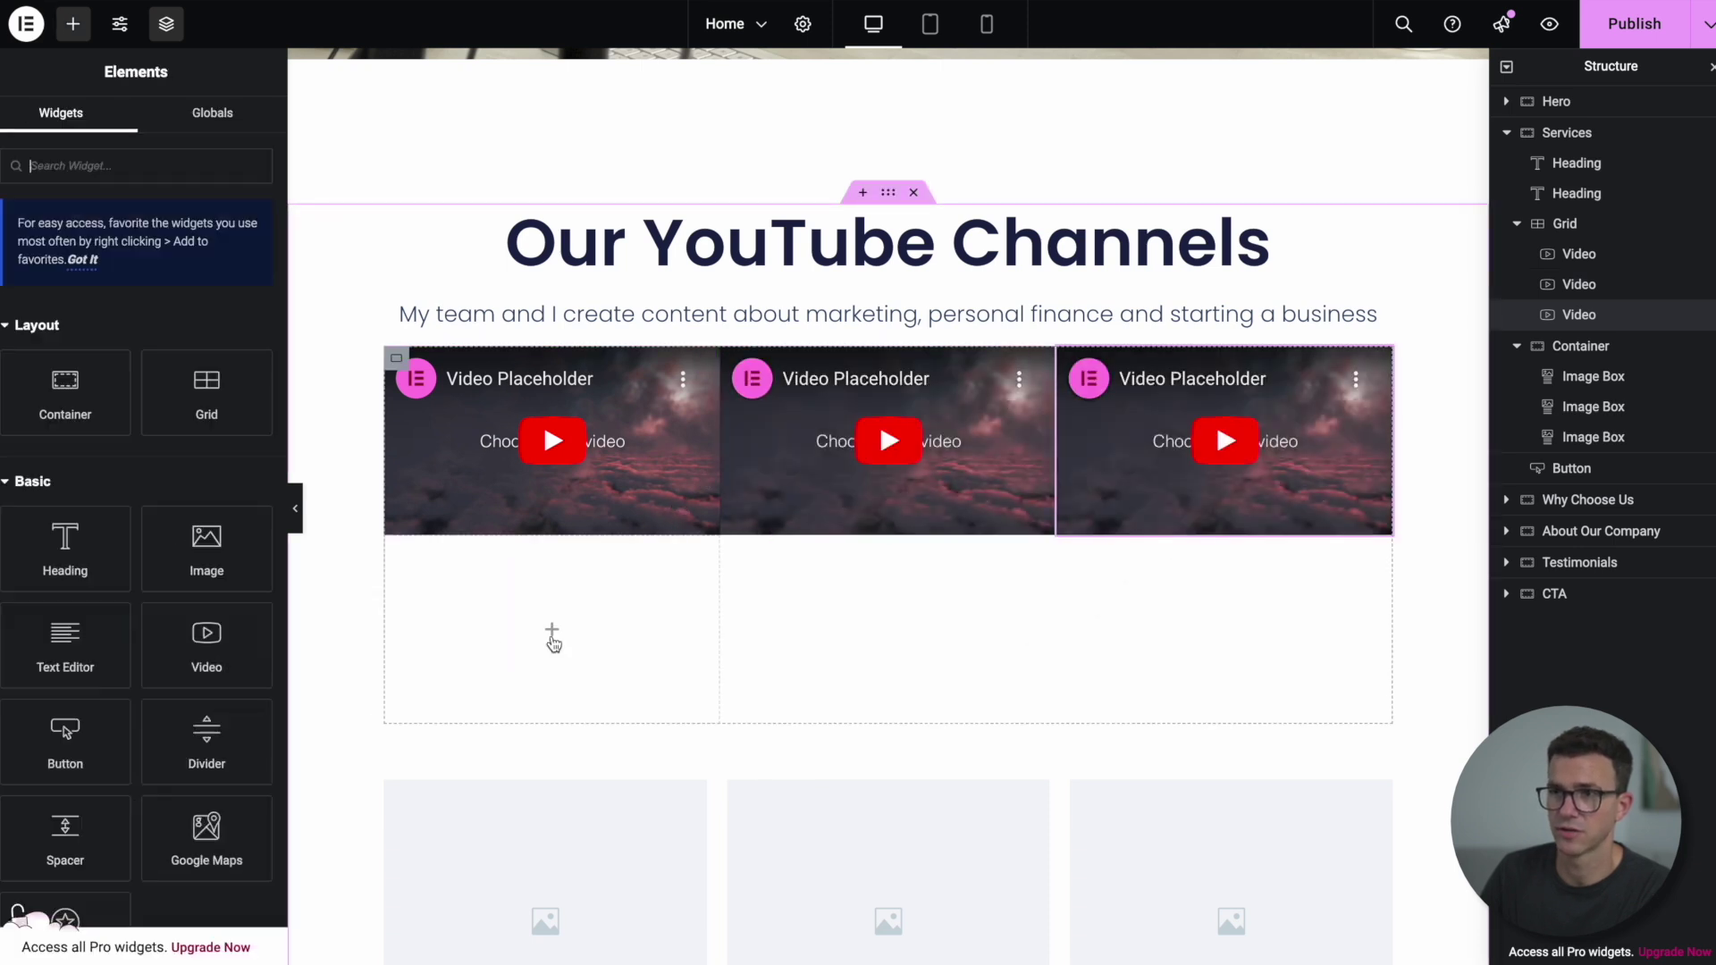
# Step: Add a Heading widget into an empty grid cell below the videos
pyautogui.scroll(-1, 58, 466)
pyautogui.moveTo(58, 465); pyautogui.dragTo(488, 567)
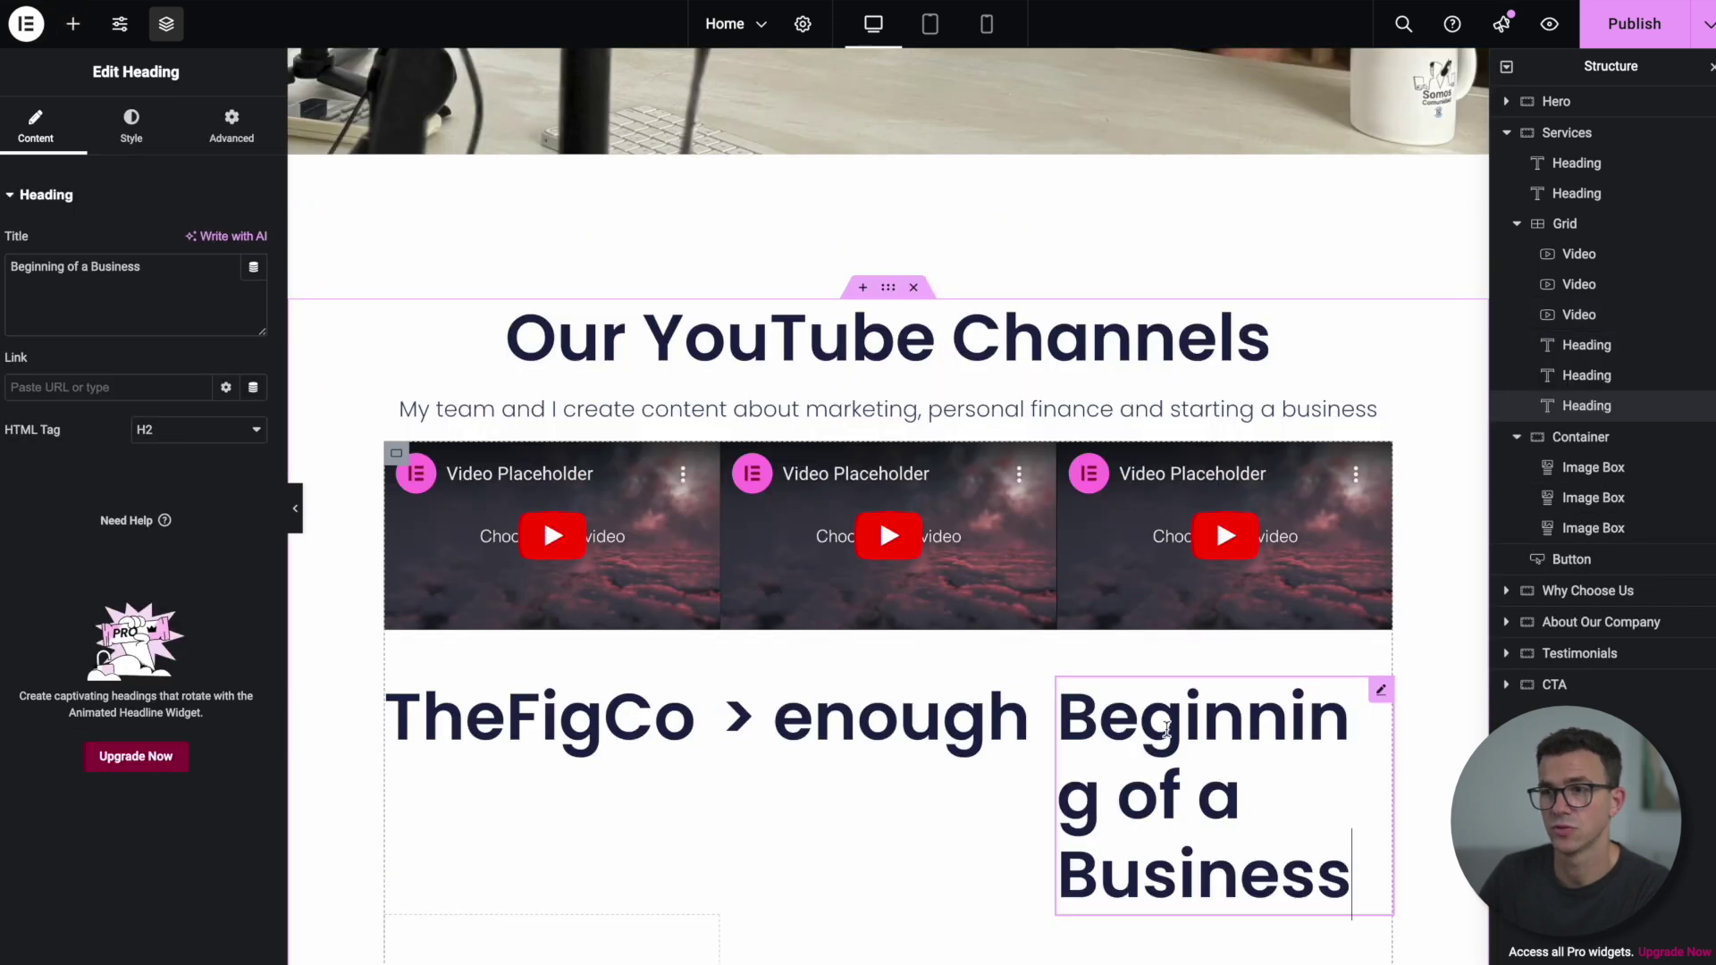
pyautogui.scroll(-3, 1072, 813)
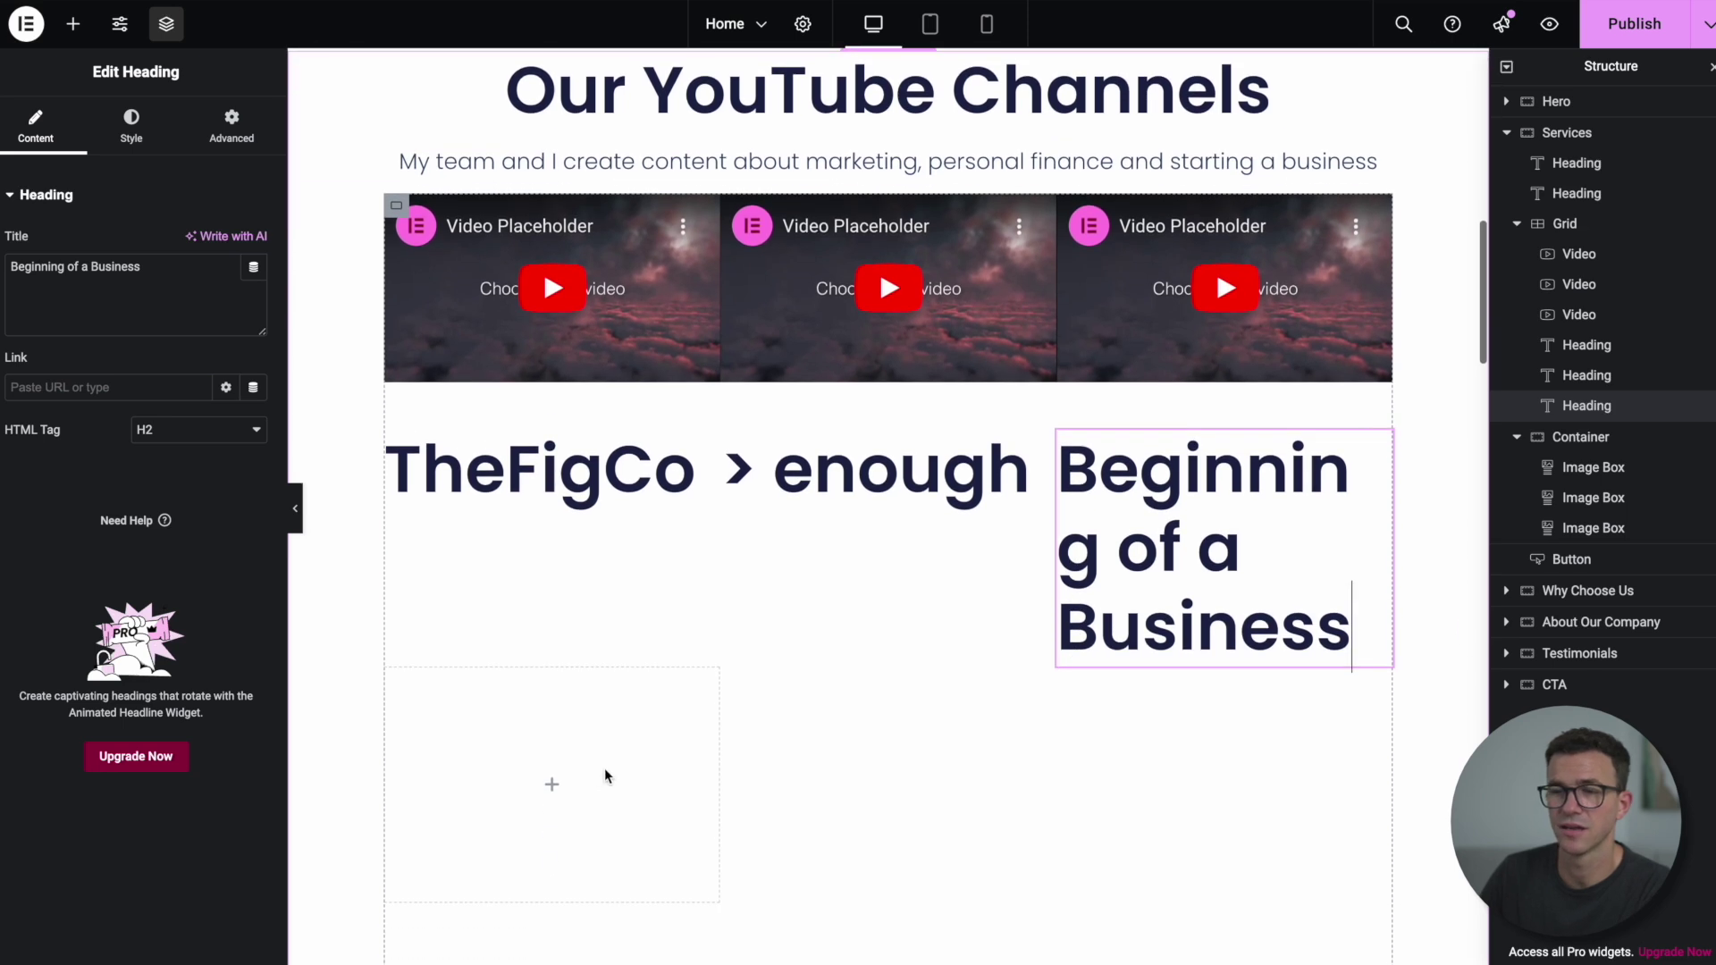
pyautogui.click(555, 786)
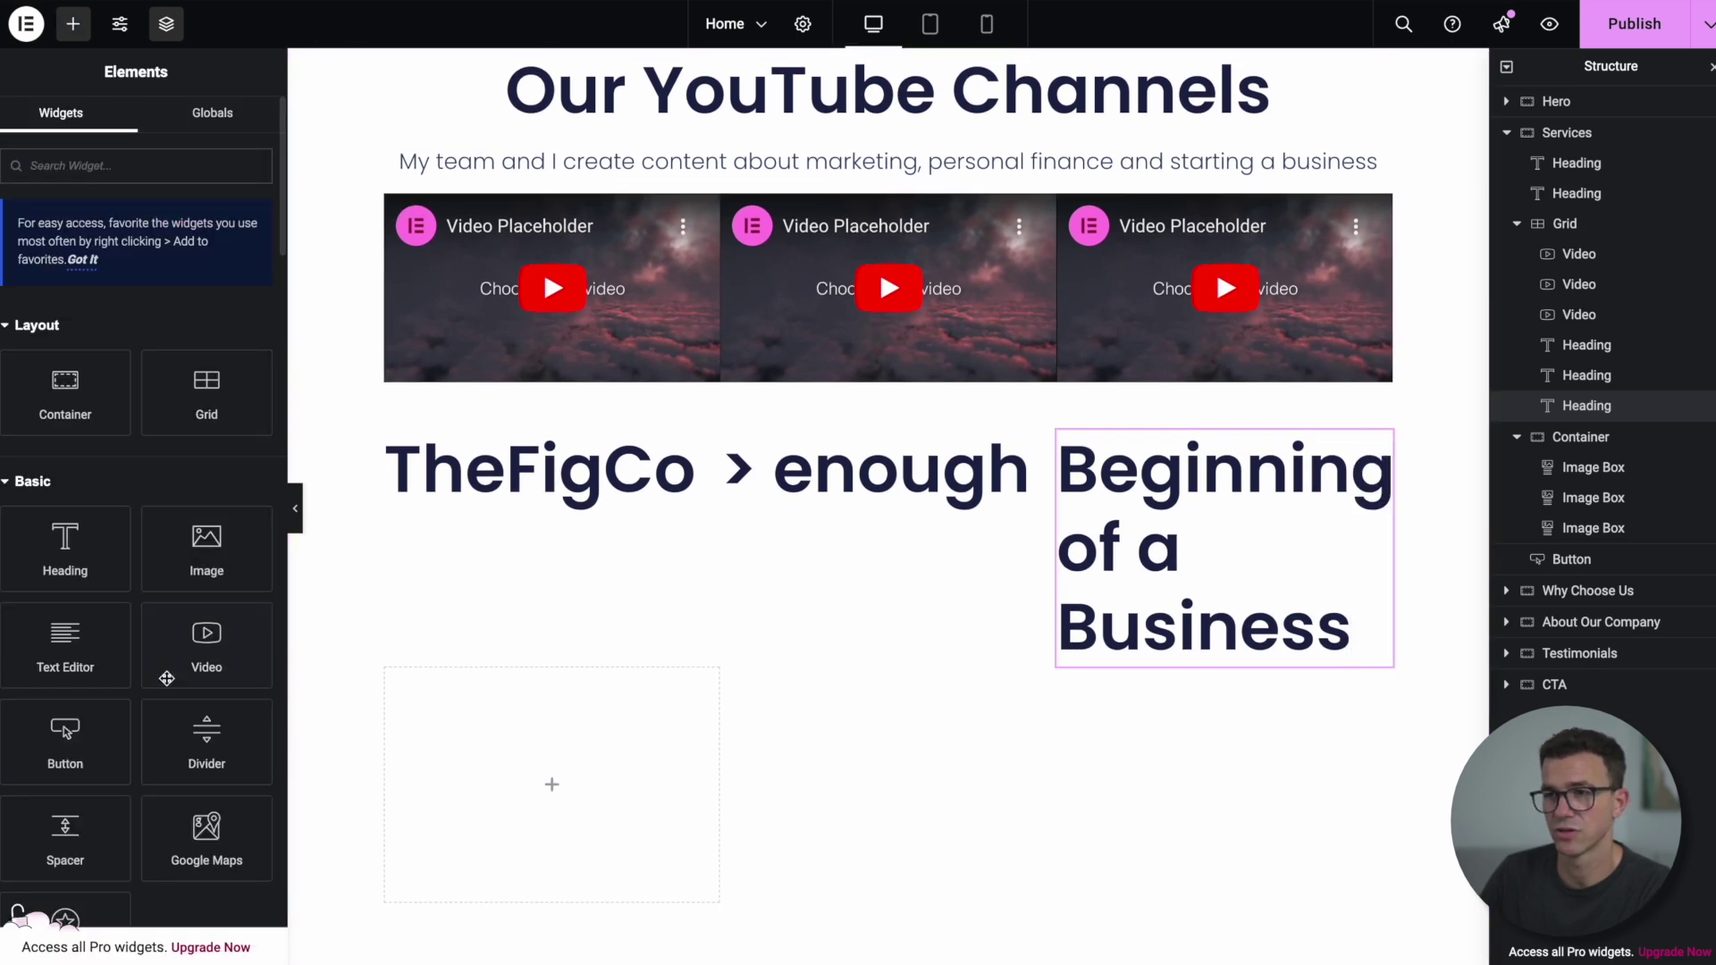
# Step: Place a Text Editor block in the grid and add a blank line above its description
pyautogui.moveTo(67, 642); pyautogui.dragTo(498, 777)
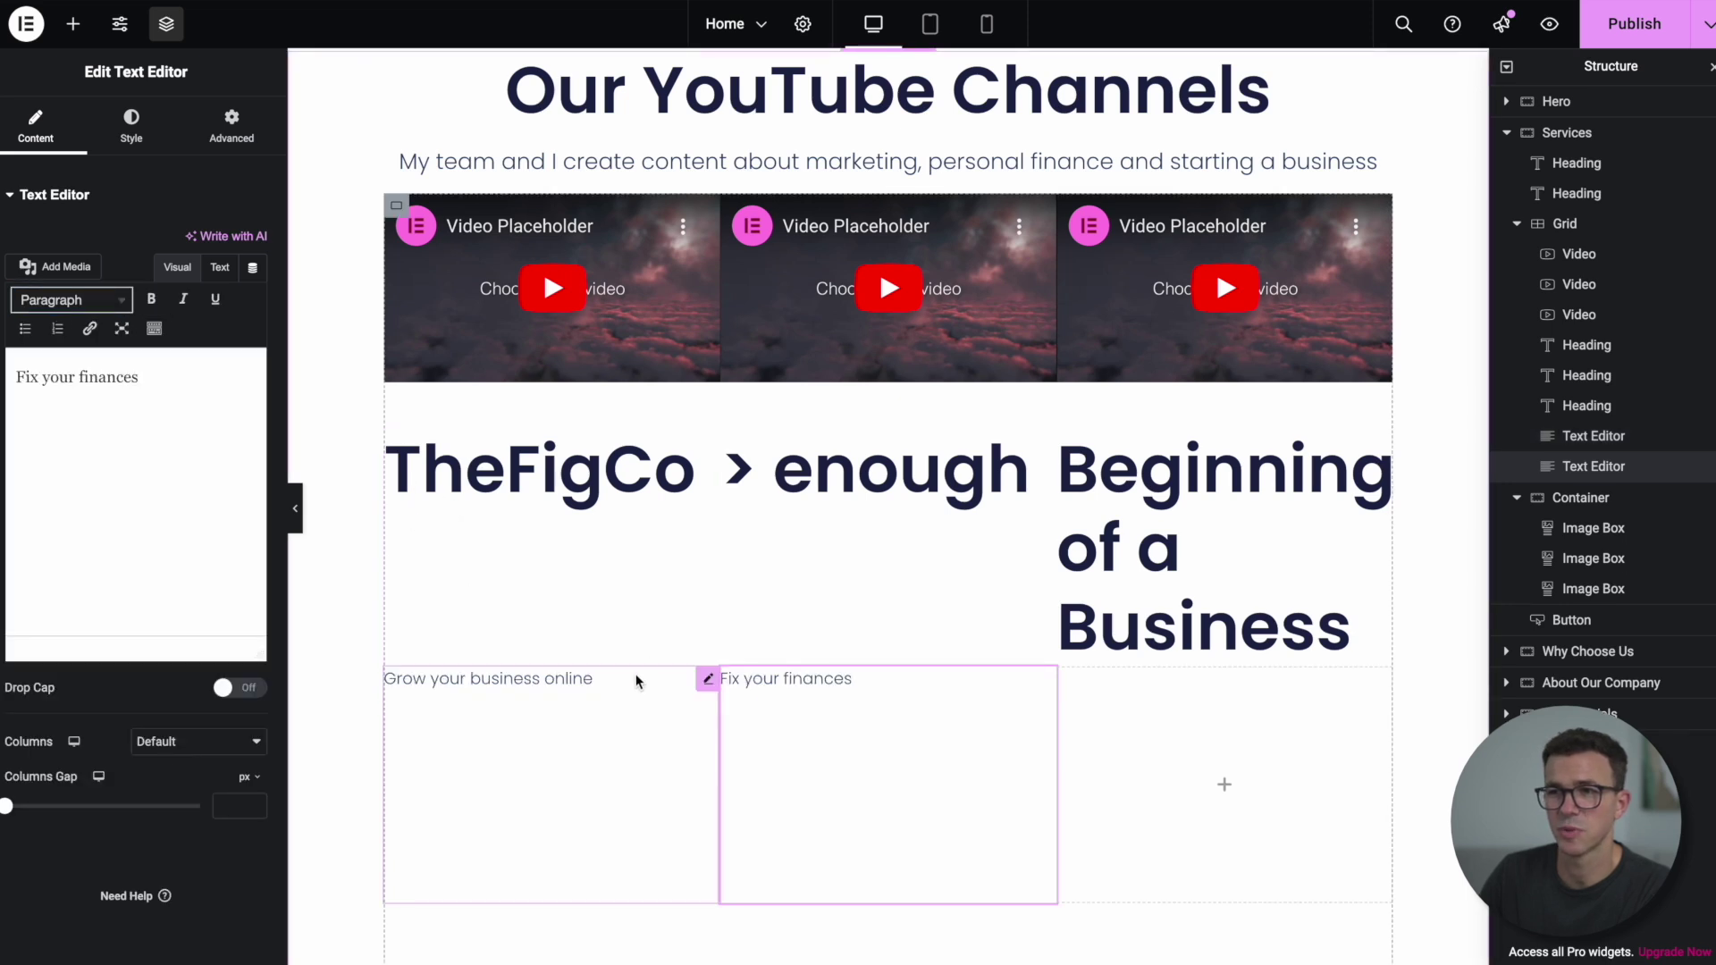
pyautogui.click(612, 678)
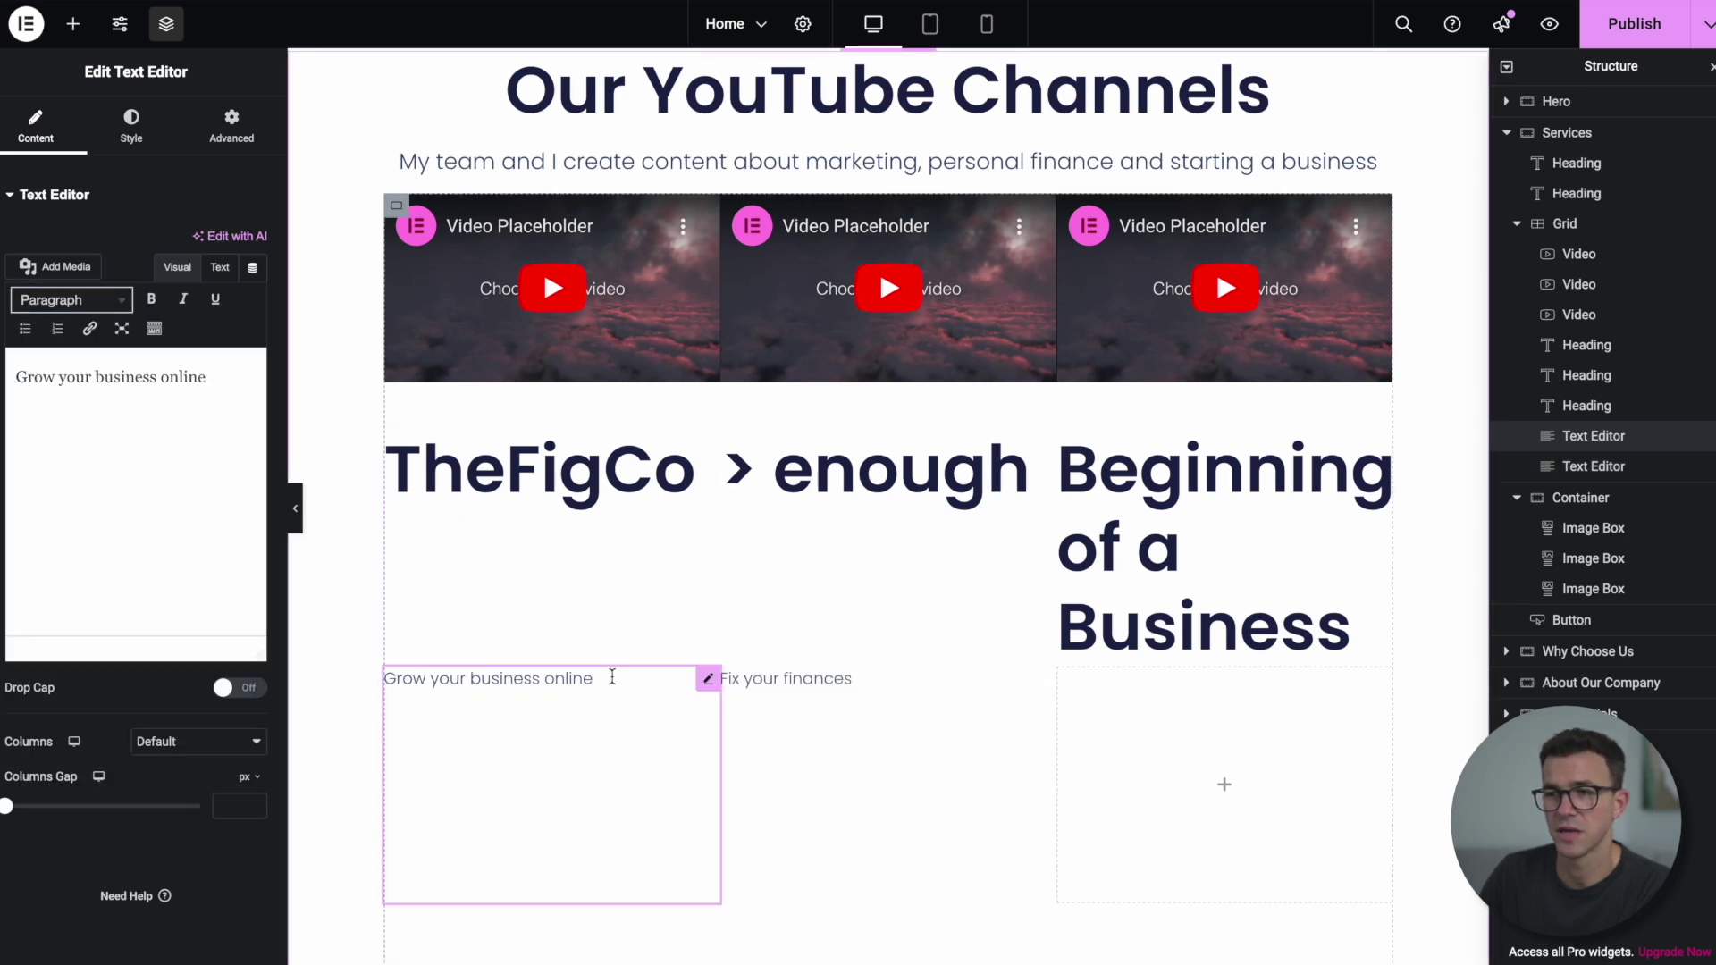
pyautogui.press('Return')
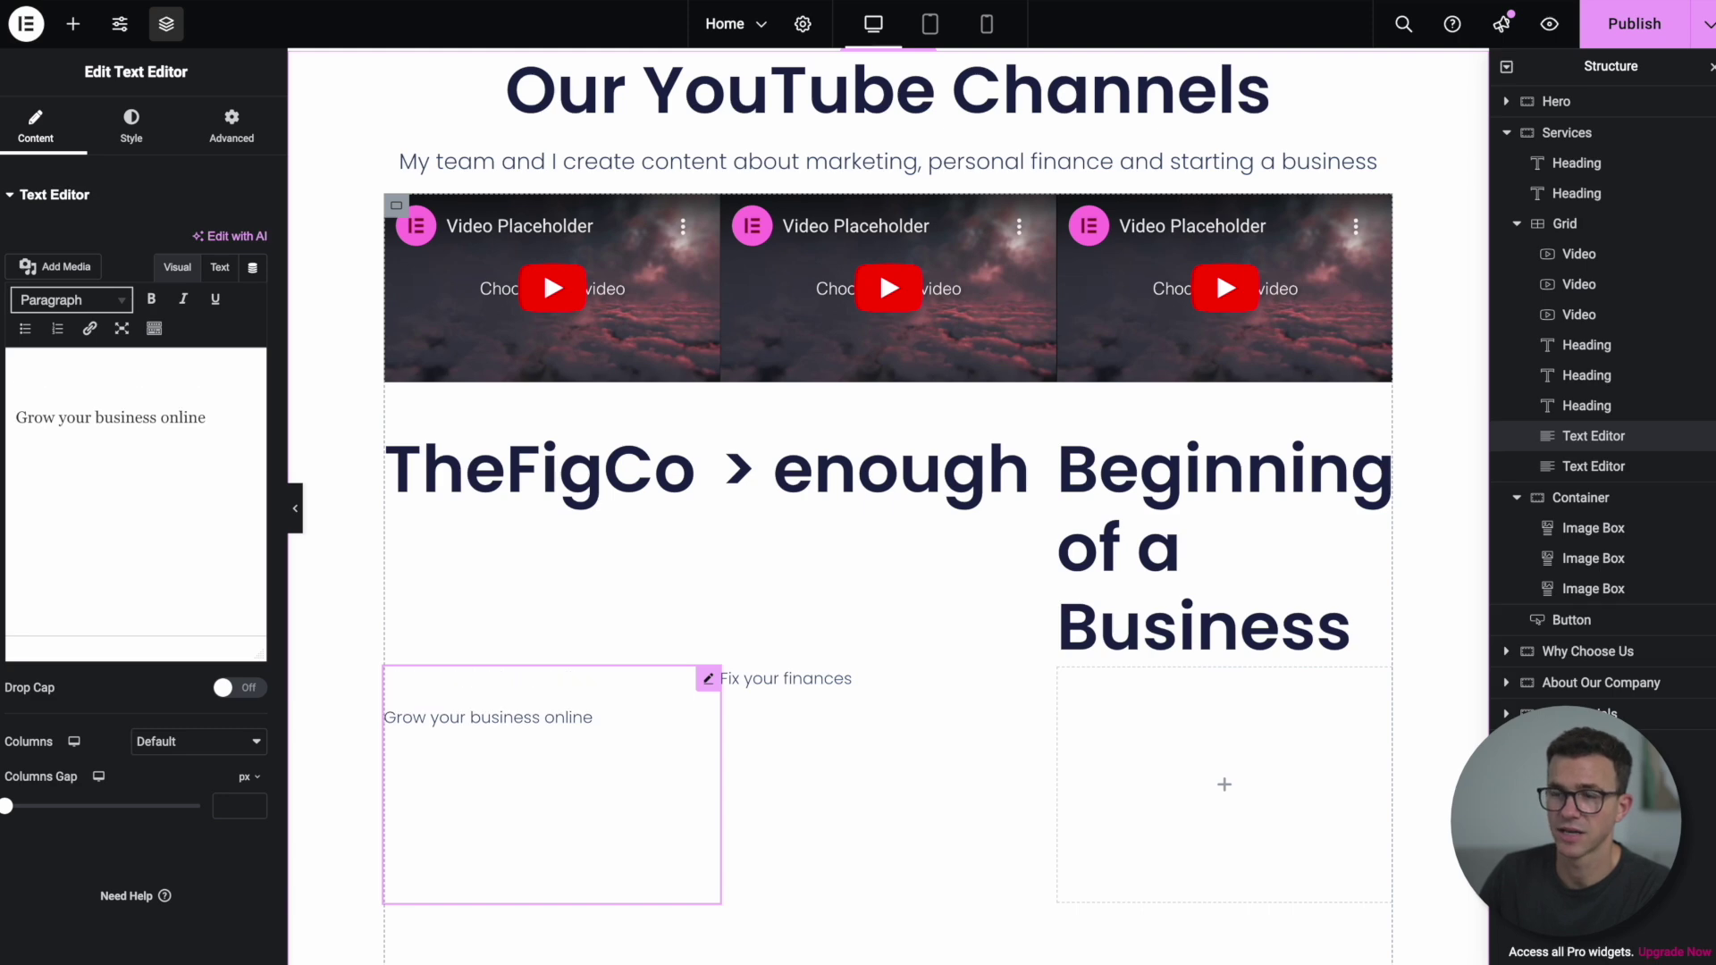
# Step: Replace the TheFigCo heading widget with a Heading 4 TheFigCo line in the text block
pyautogui.rightClick(1600, 347)
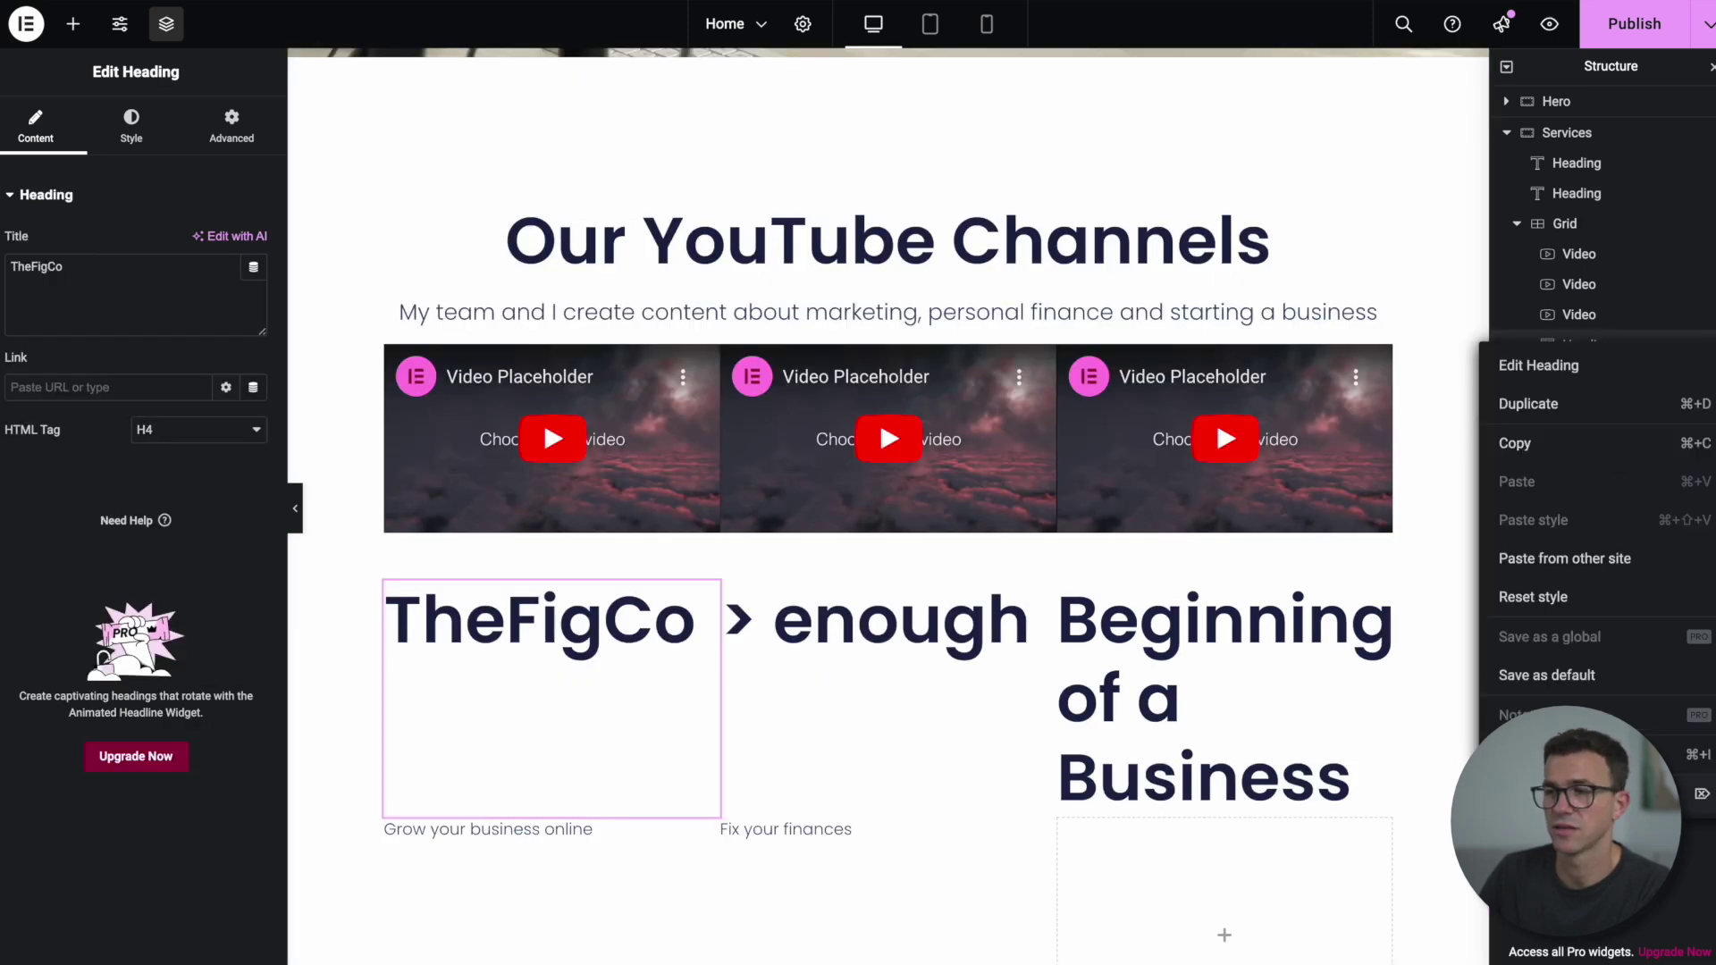
pyautogui.press('Delete')
pyautogui.doubleClick(420, 386)
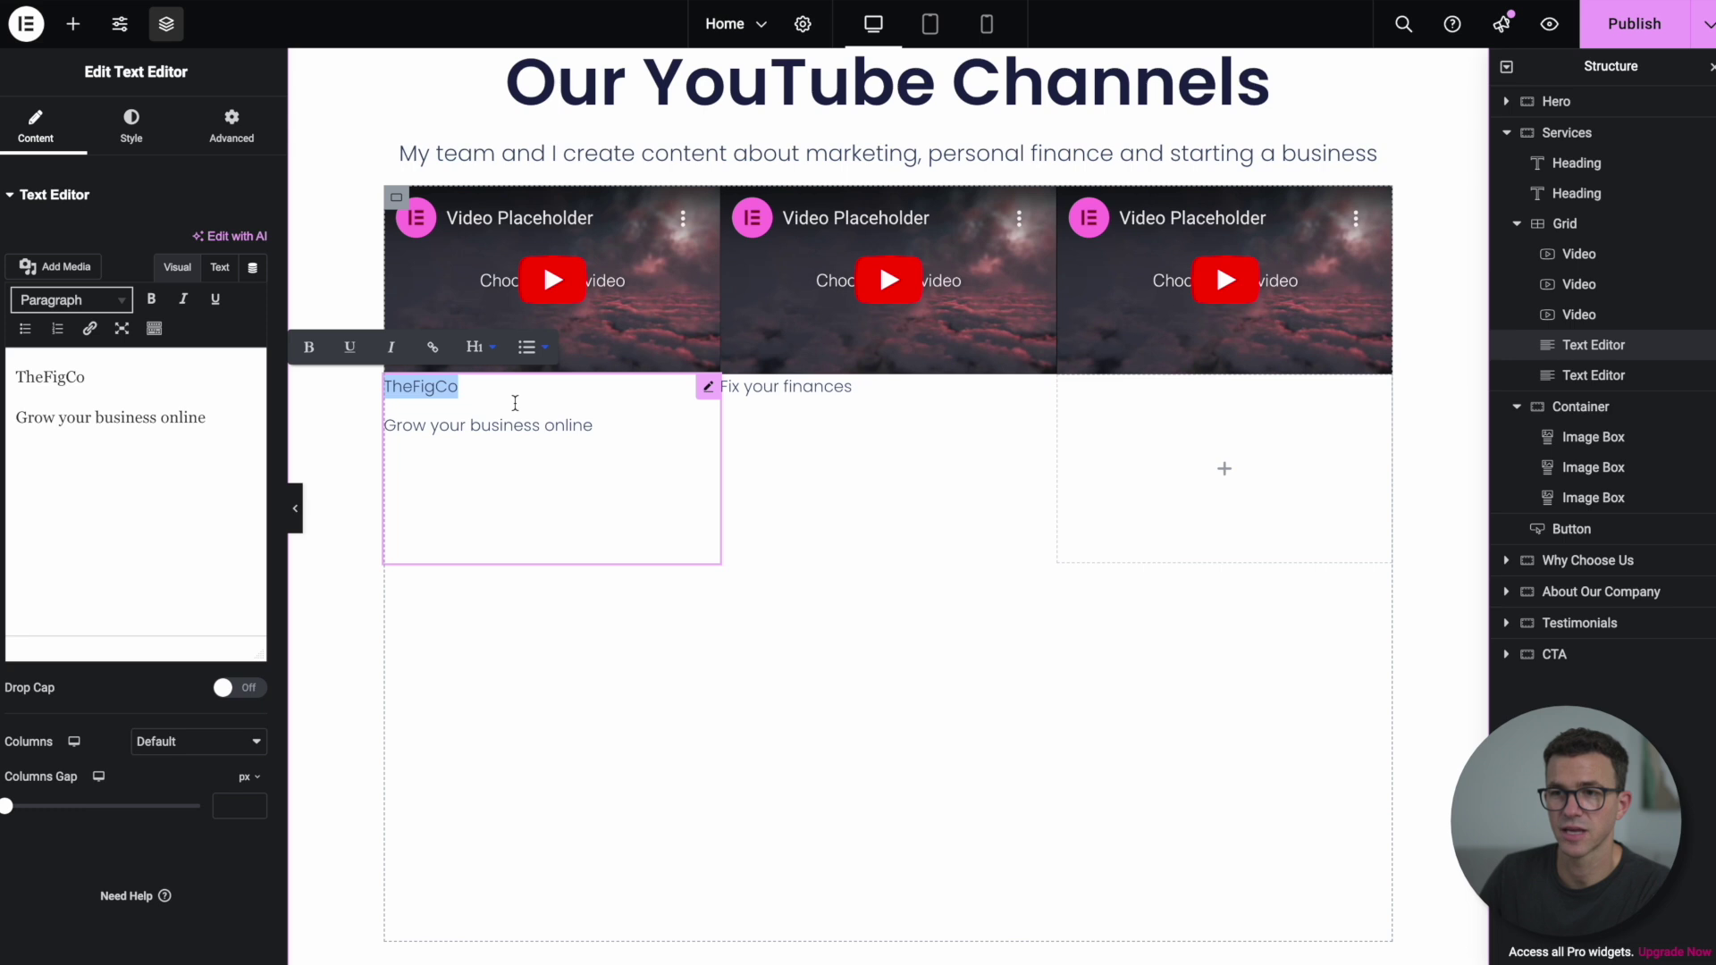
pyautogui.click(70, 304)
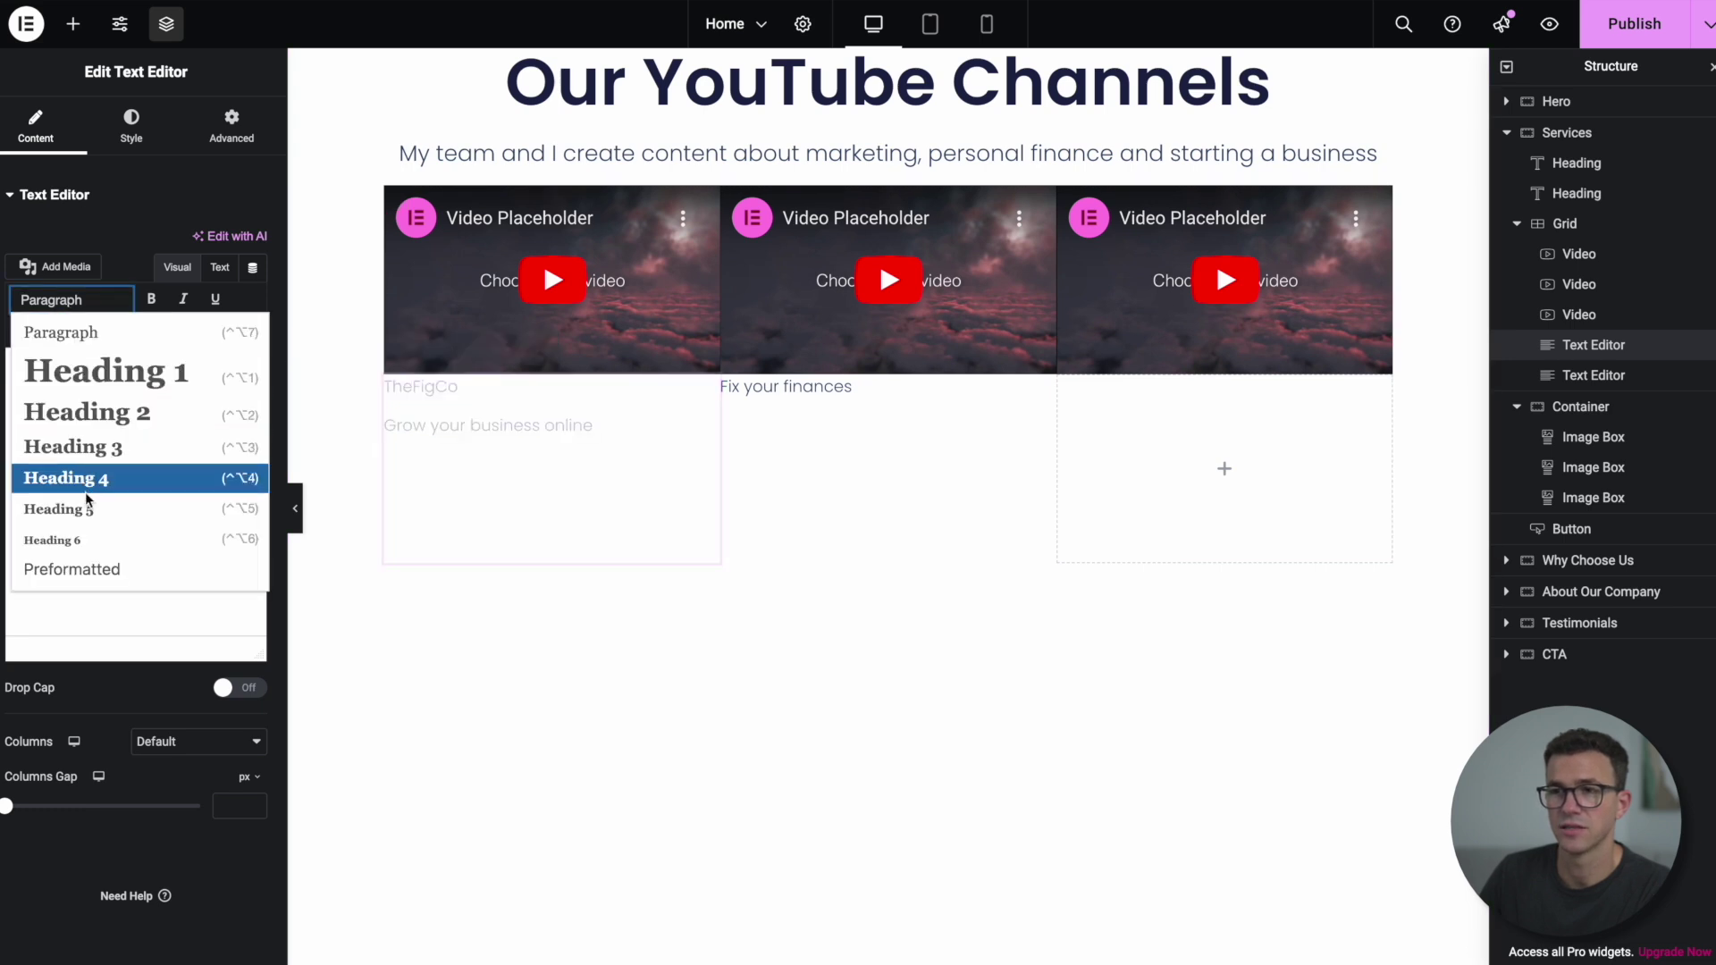
pyautogui.click(81, 478)
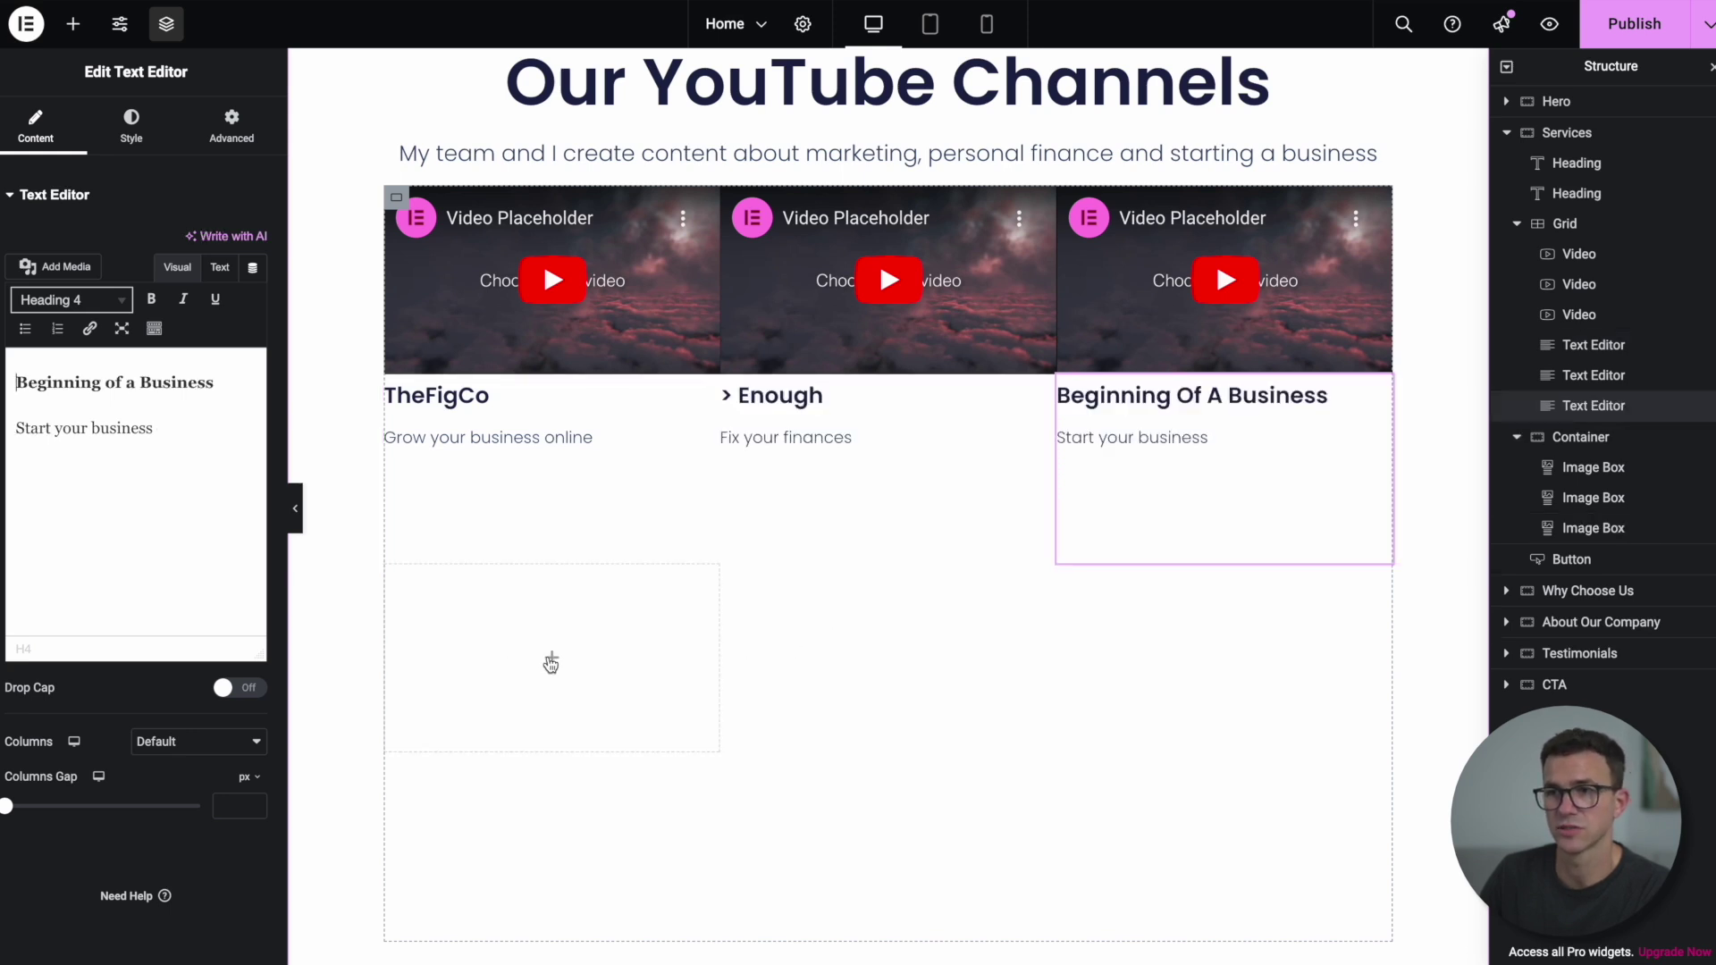
pyautogui.click(550, 662)
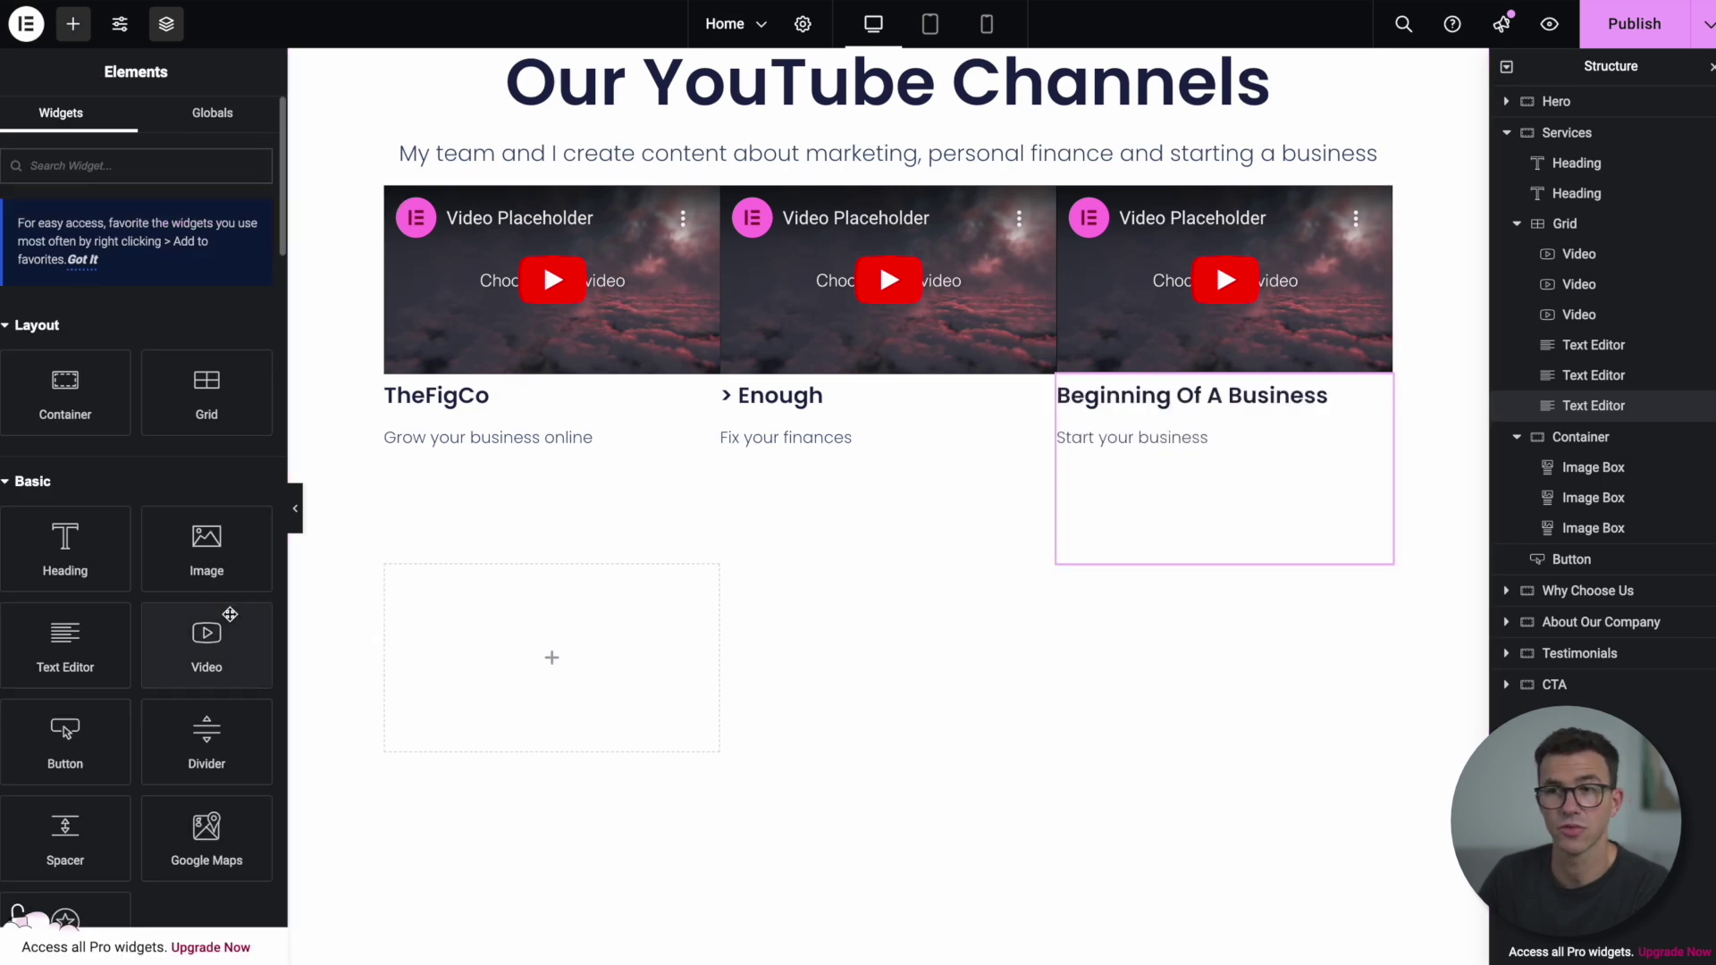
# Step: Add a Button widget under each channel column and delete the View All Services button
pyautogui.moveTo(72, 737); pyautogui.dragTo(586, 662)
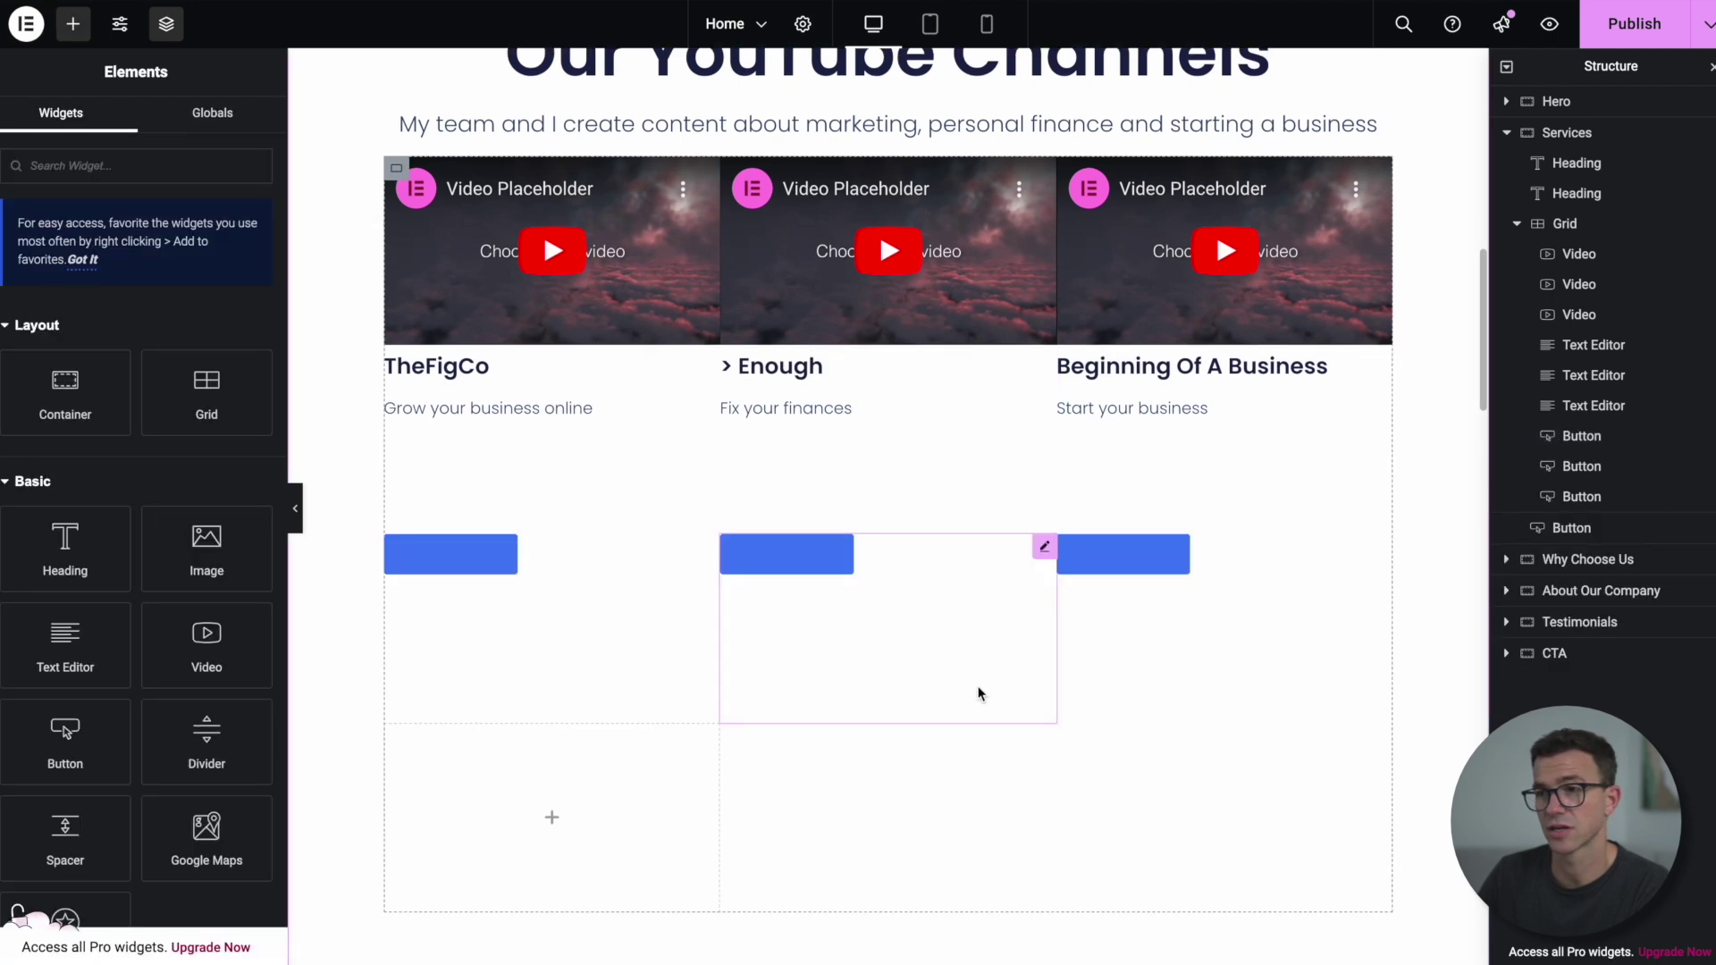
pyautogui.scroll(-3, 978, 694)
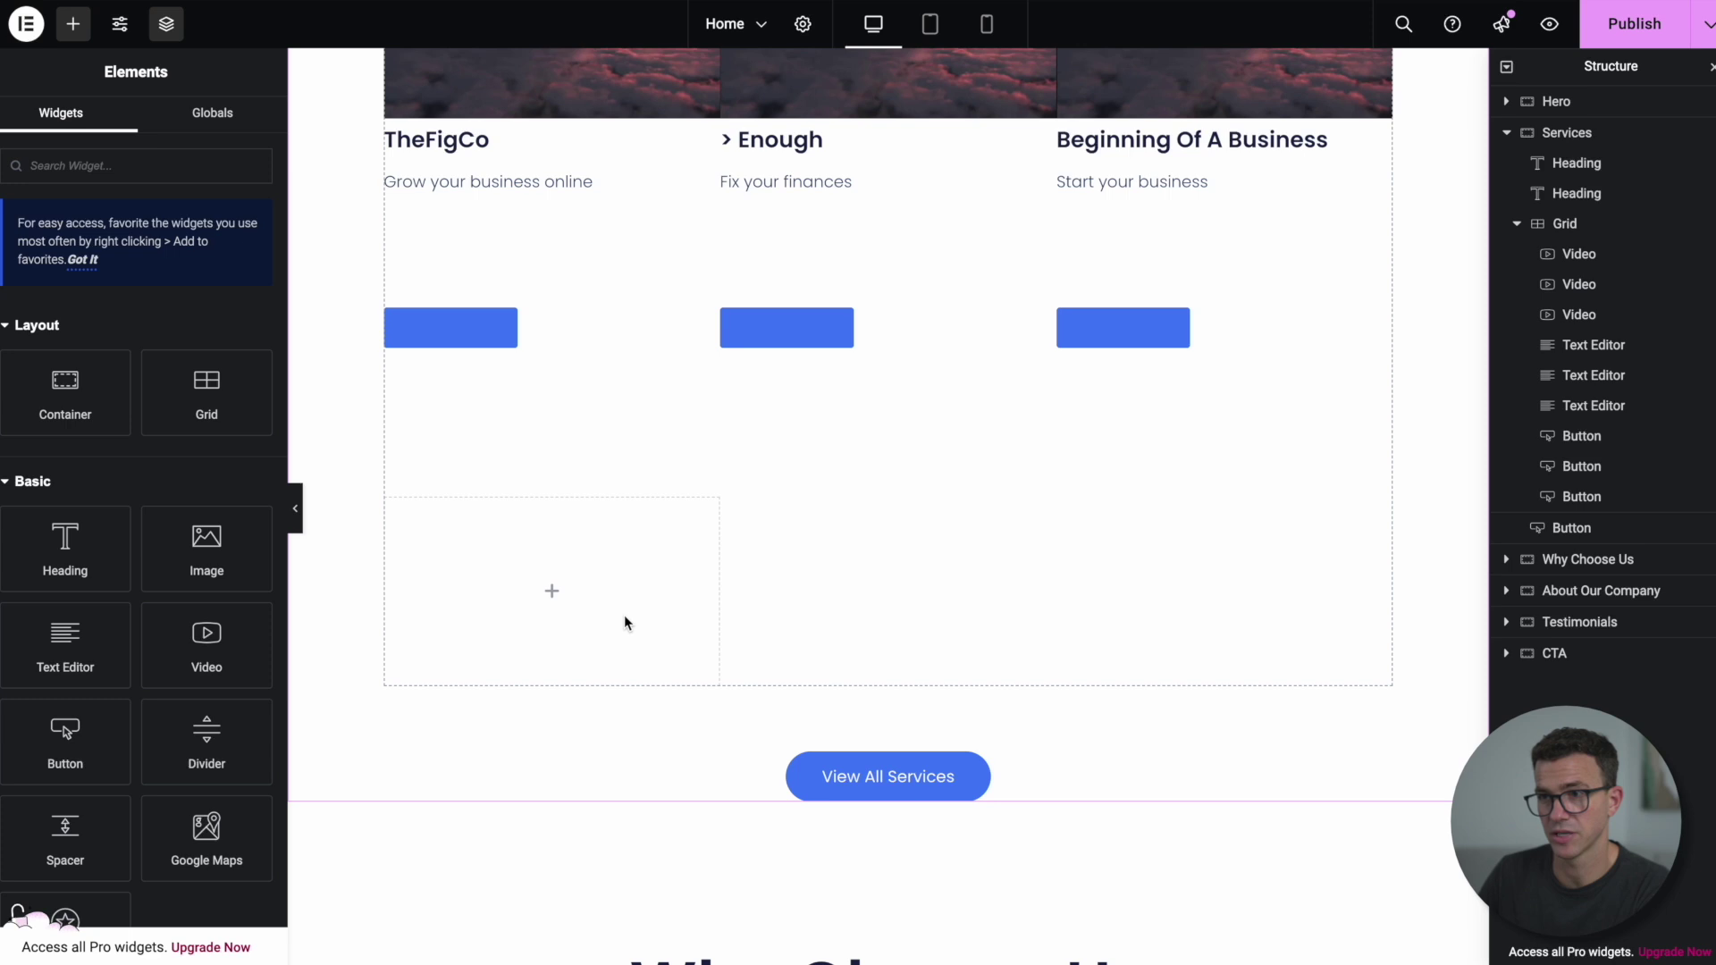
pyautogui.click(1559, 527)
pyautogui.rightClick(1559, 527)
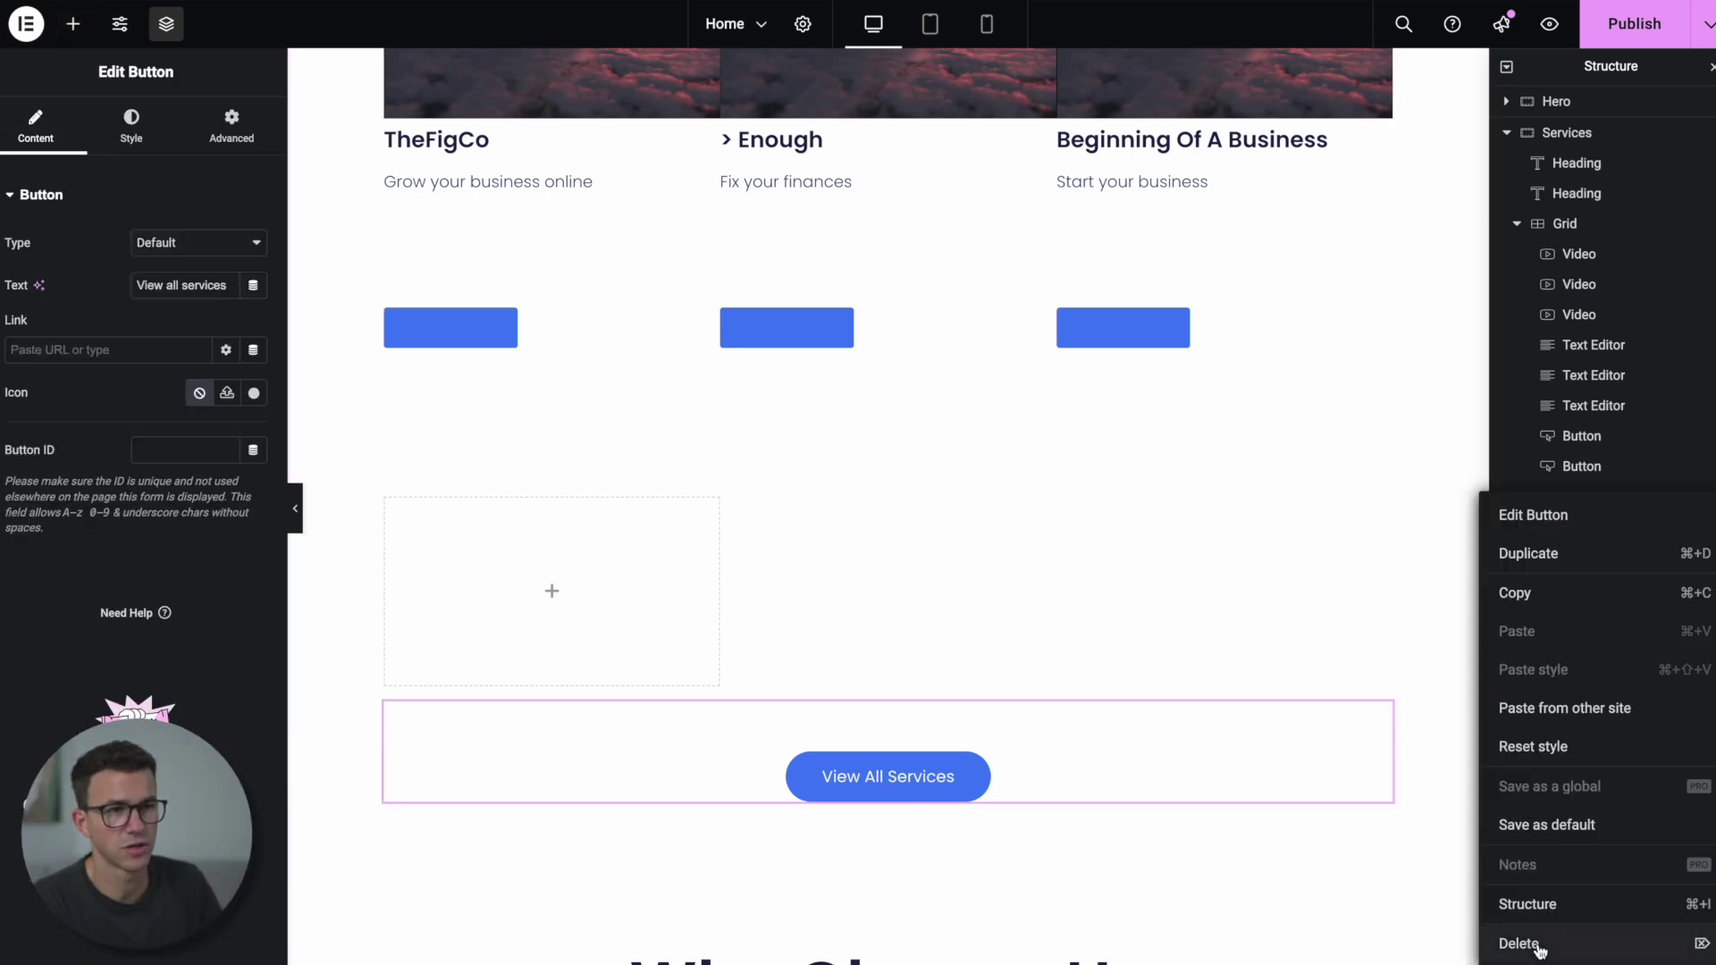
pyautogui.click(1537, 945)
pyautogui.scroll(5, 908, 491)
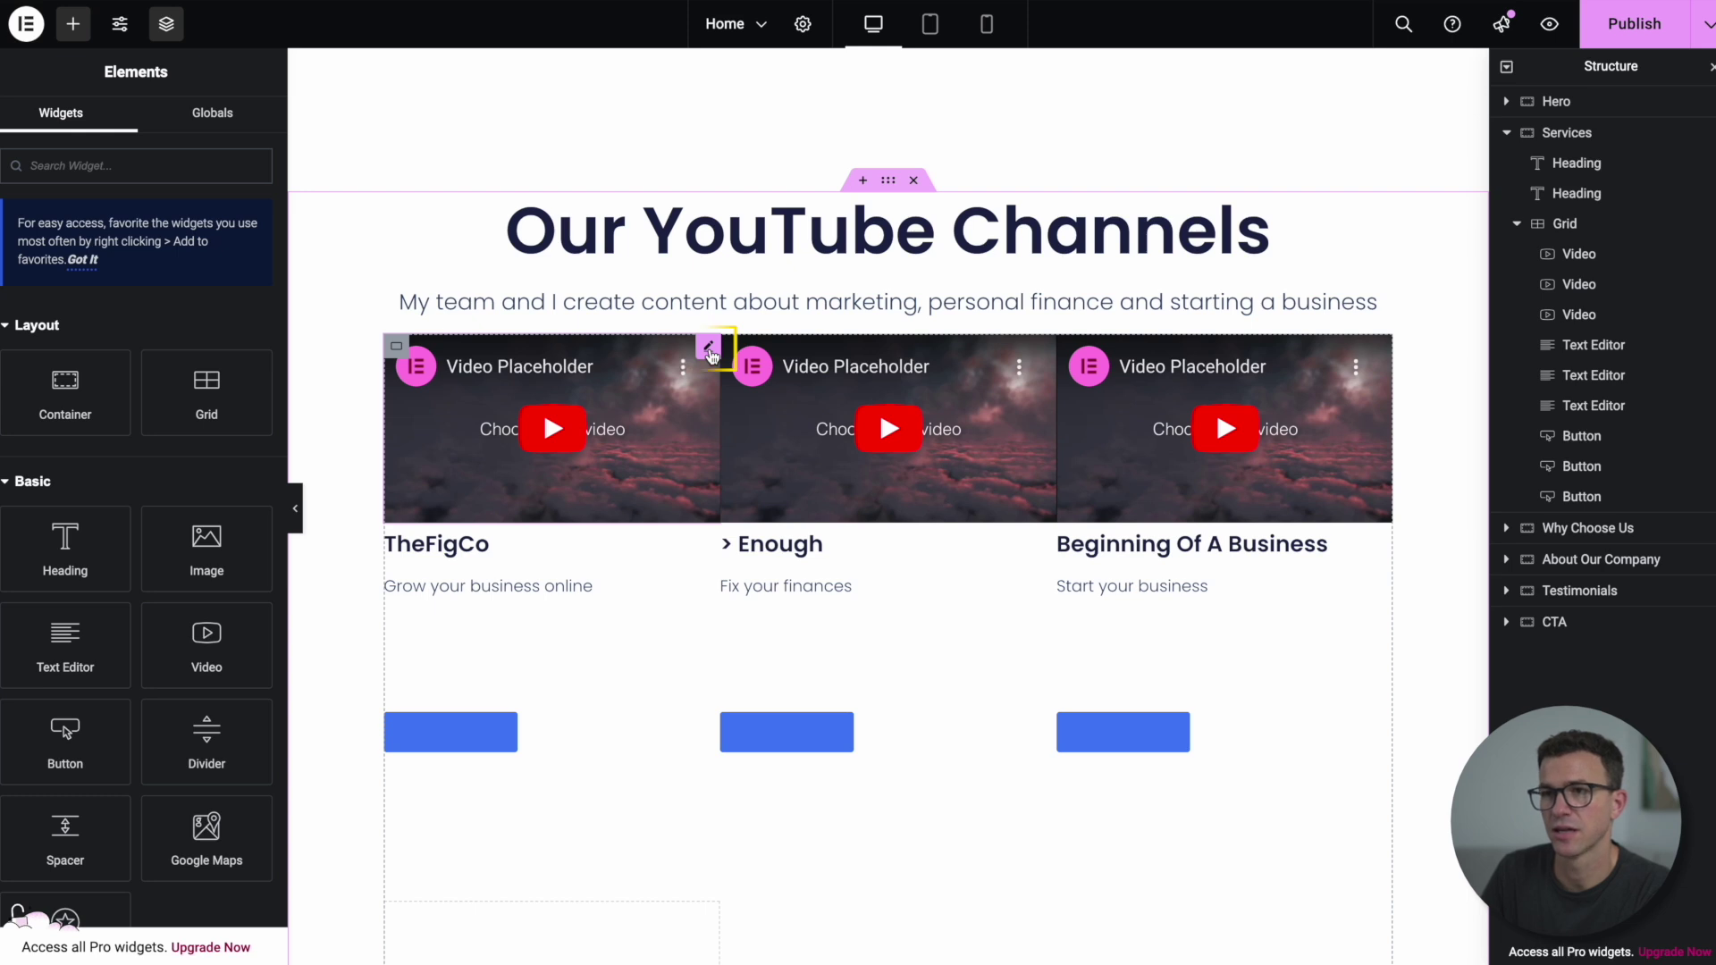
# Step: Paste a YouTube video URL into the link of each of the three videos
pyautogui.click(709, 349)
pyautogui.tripleClick(76, 307)
pyautogui.write('https://youtu.be/AluTOSiKwdg')
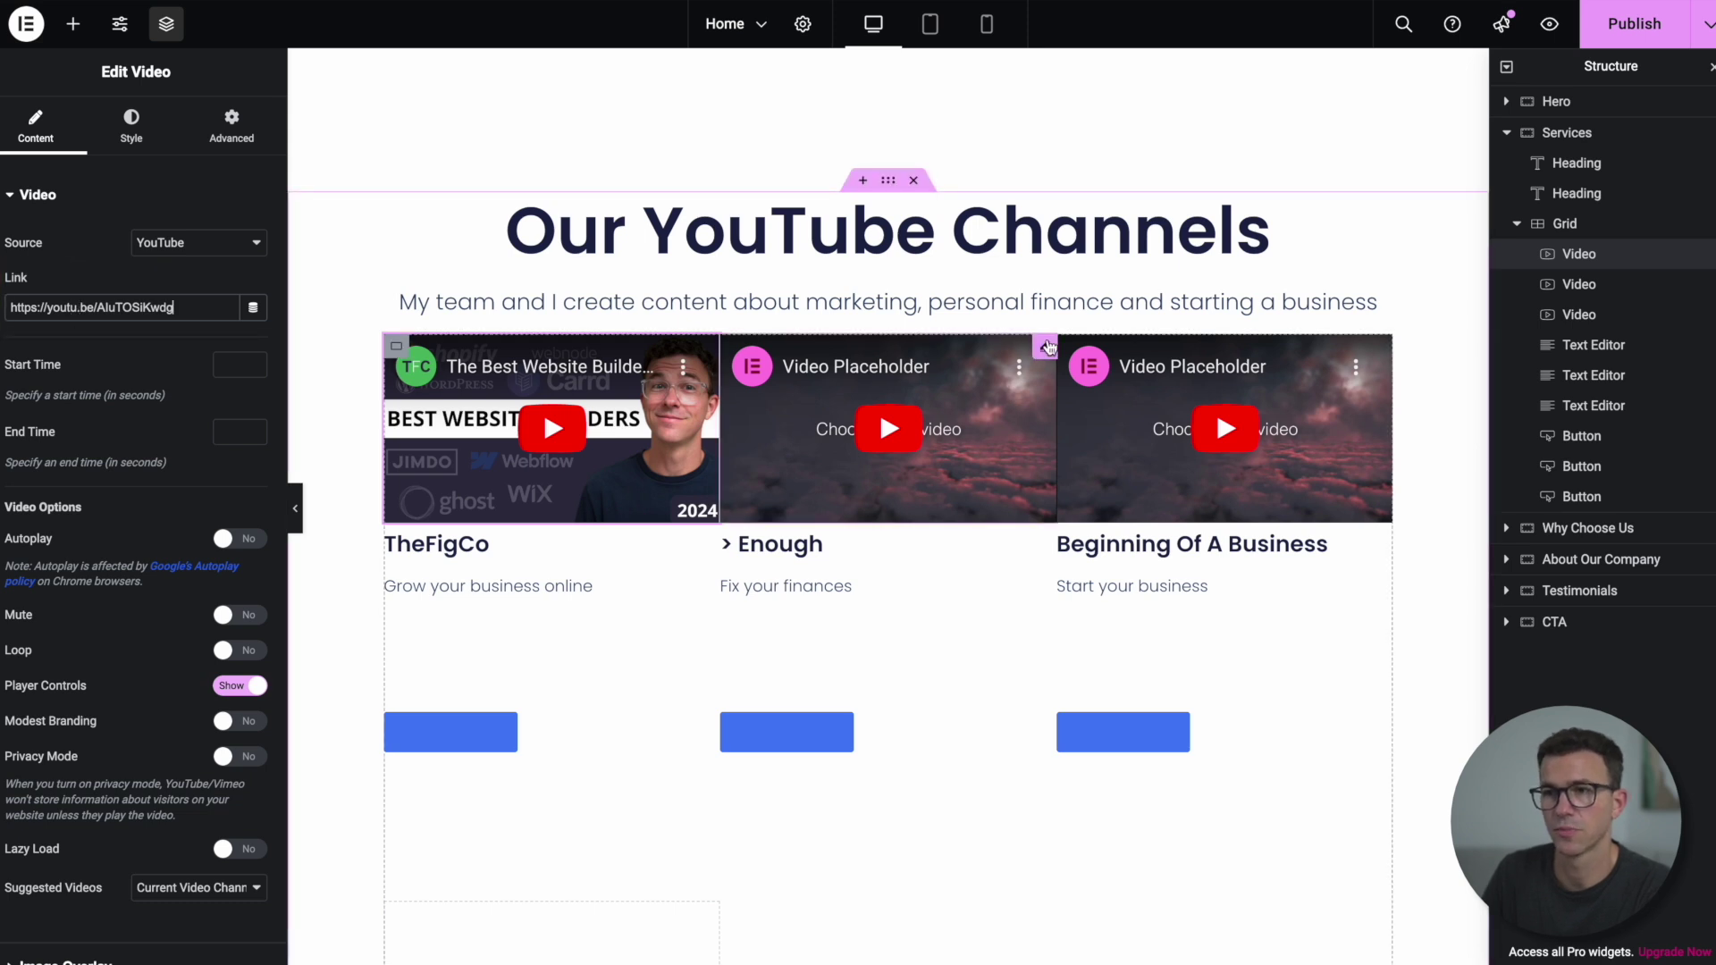
pyautogui.click(939, 402)
pyautogui.write('https://youtu.be/7taadMm8FPg')
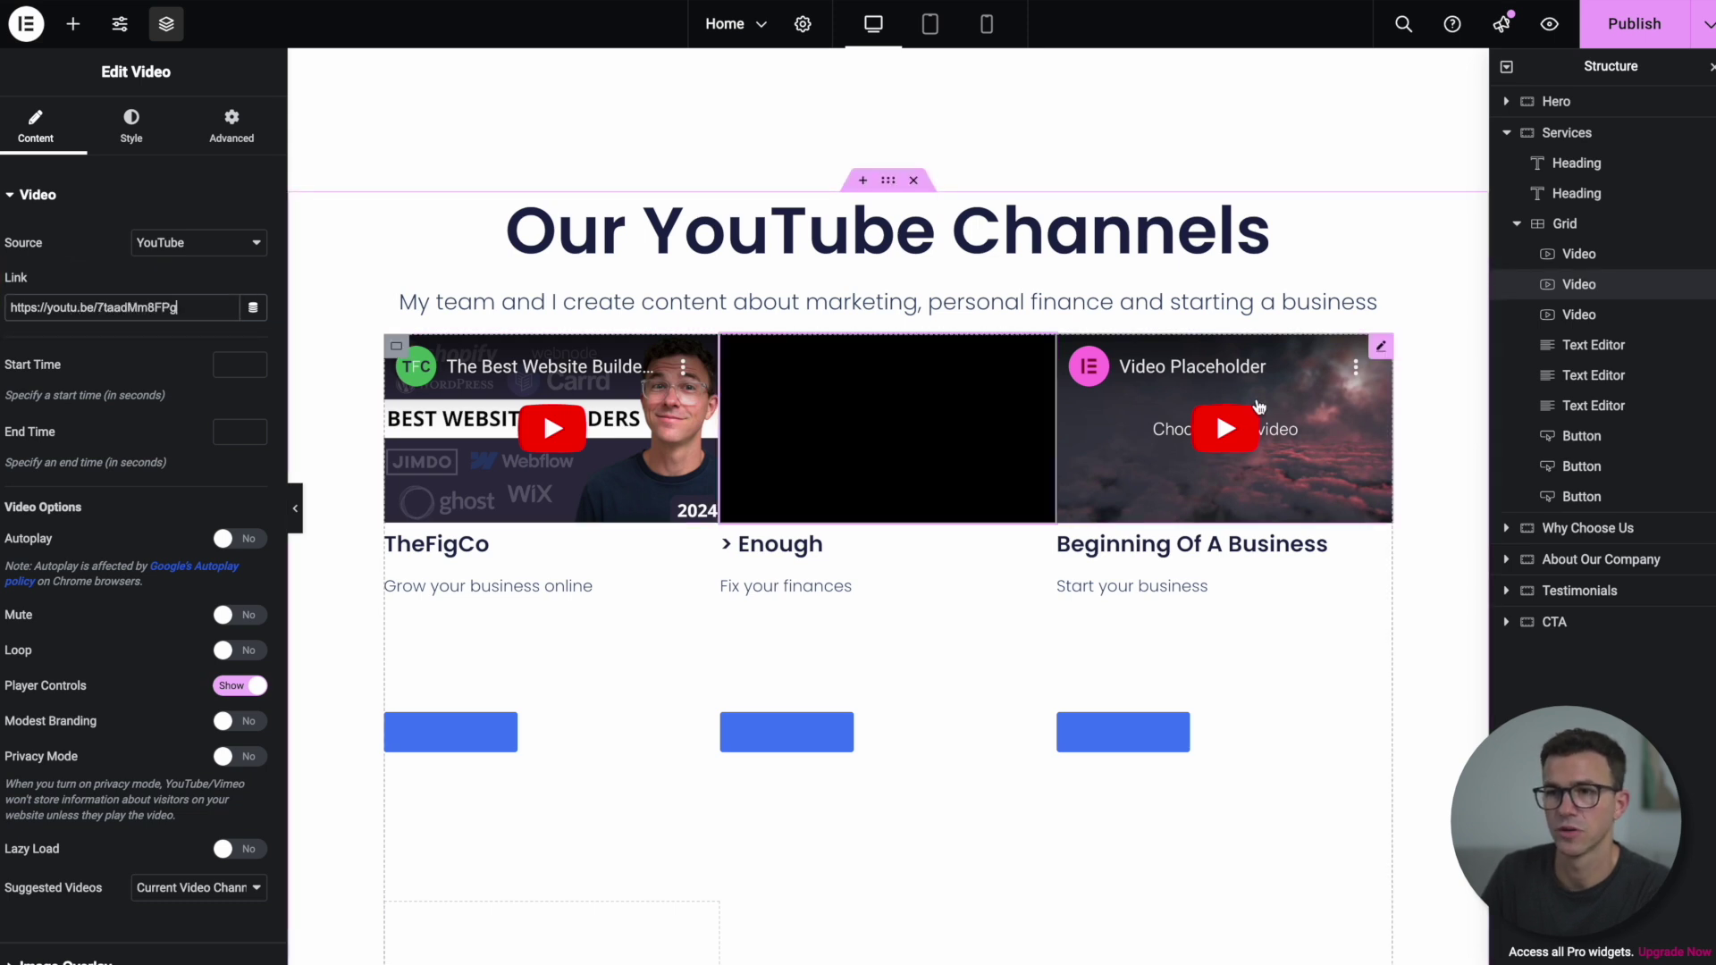
pyautogui.click(1381, 346)
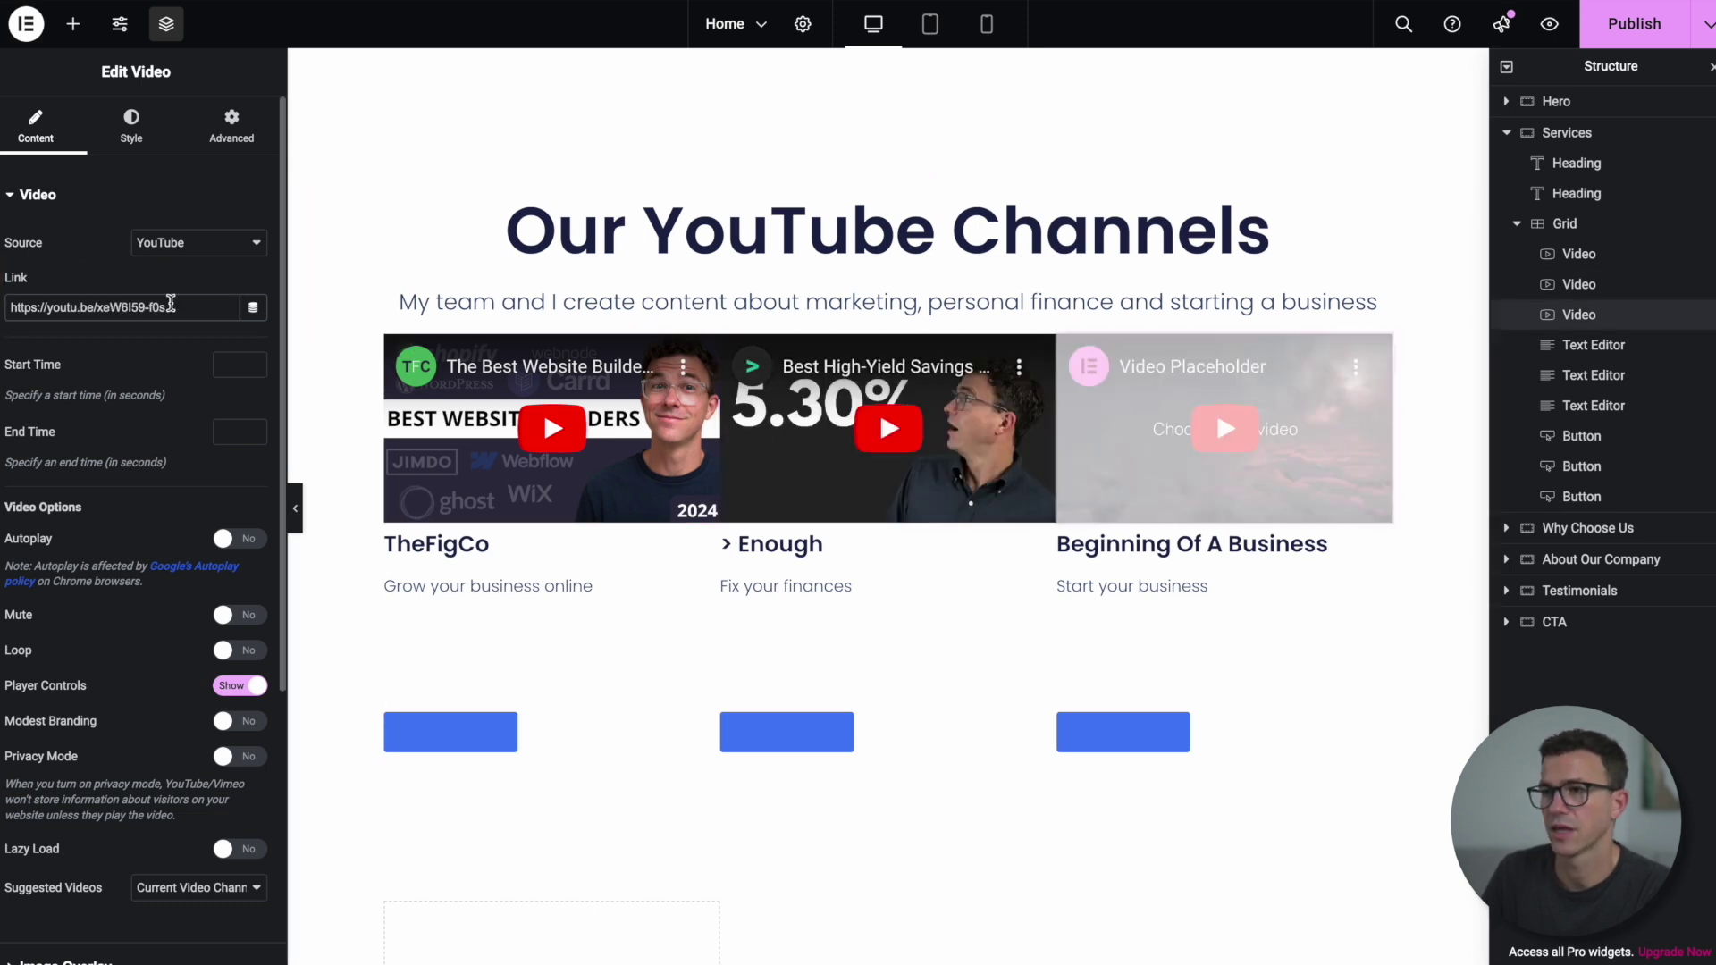
pyautogui.tripleClick(170, 307)
pyautogui.write('https://youtu.be/xeW6I59-f0s')
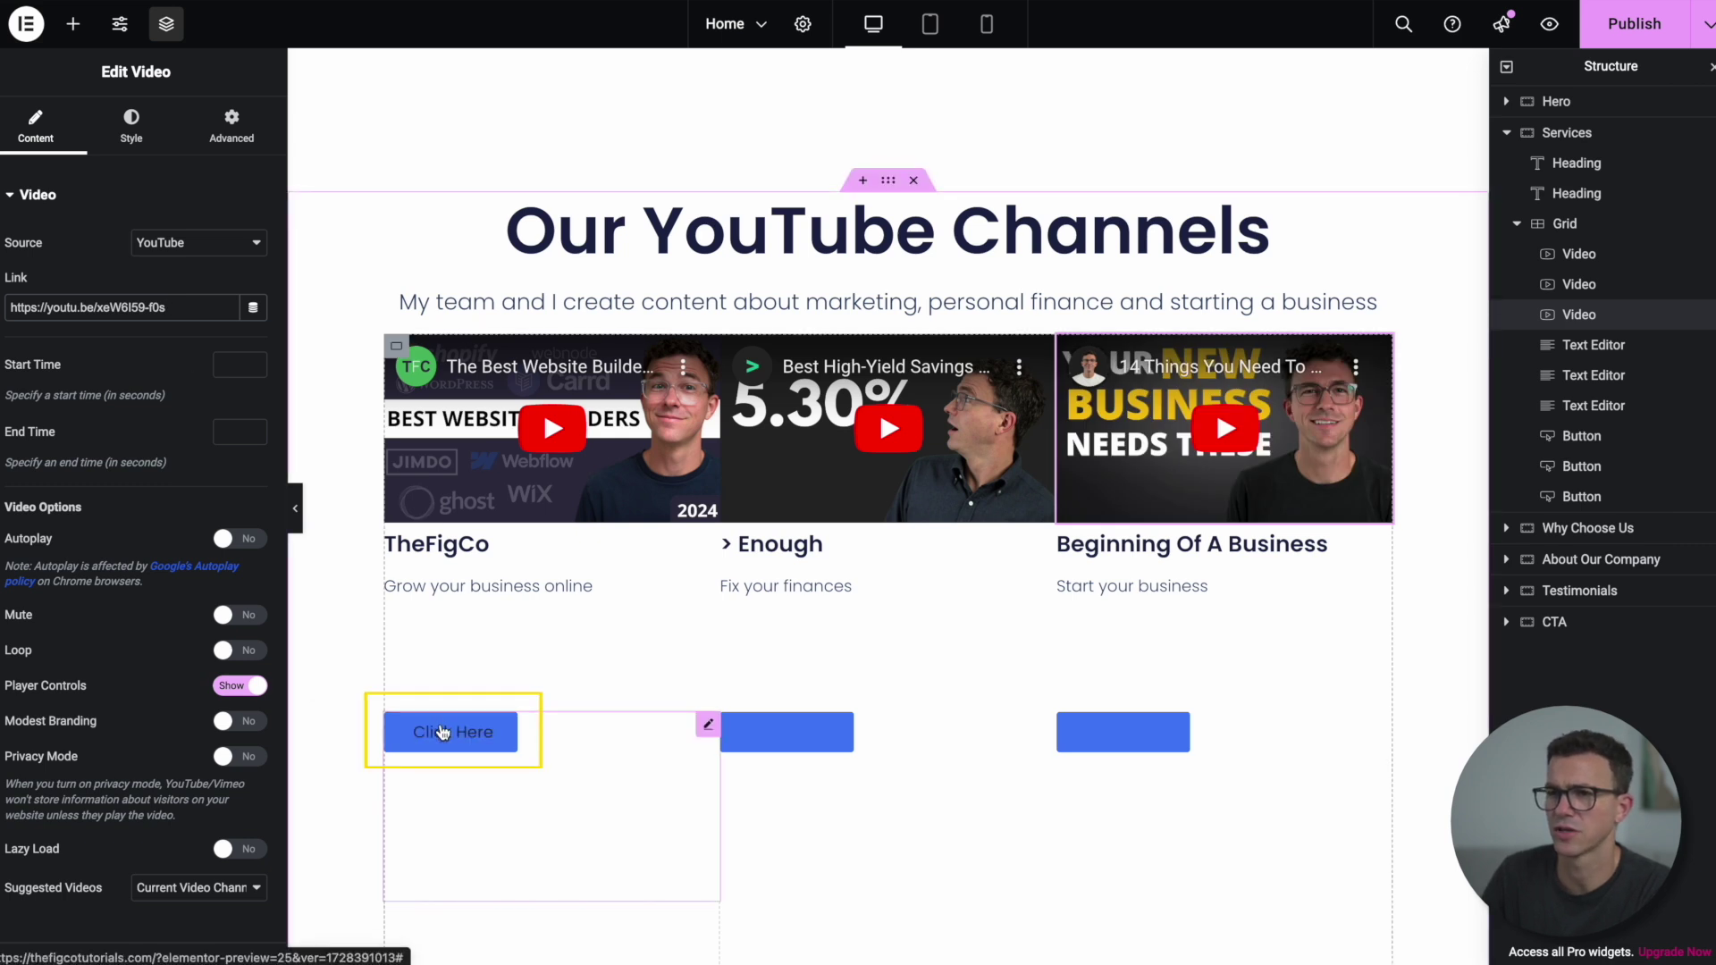
# Step: Change the first channel button's label from 'Click here' to 'View Channel'
pyautogui.click(442, 732)
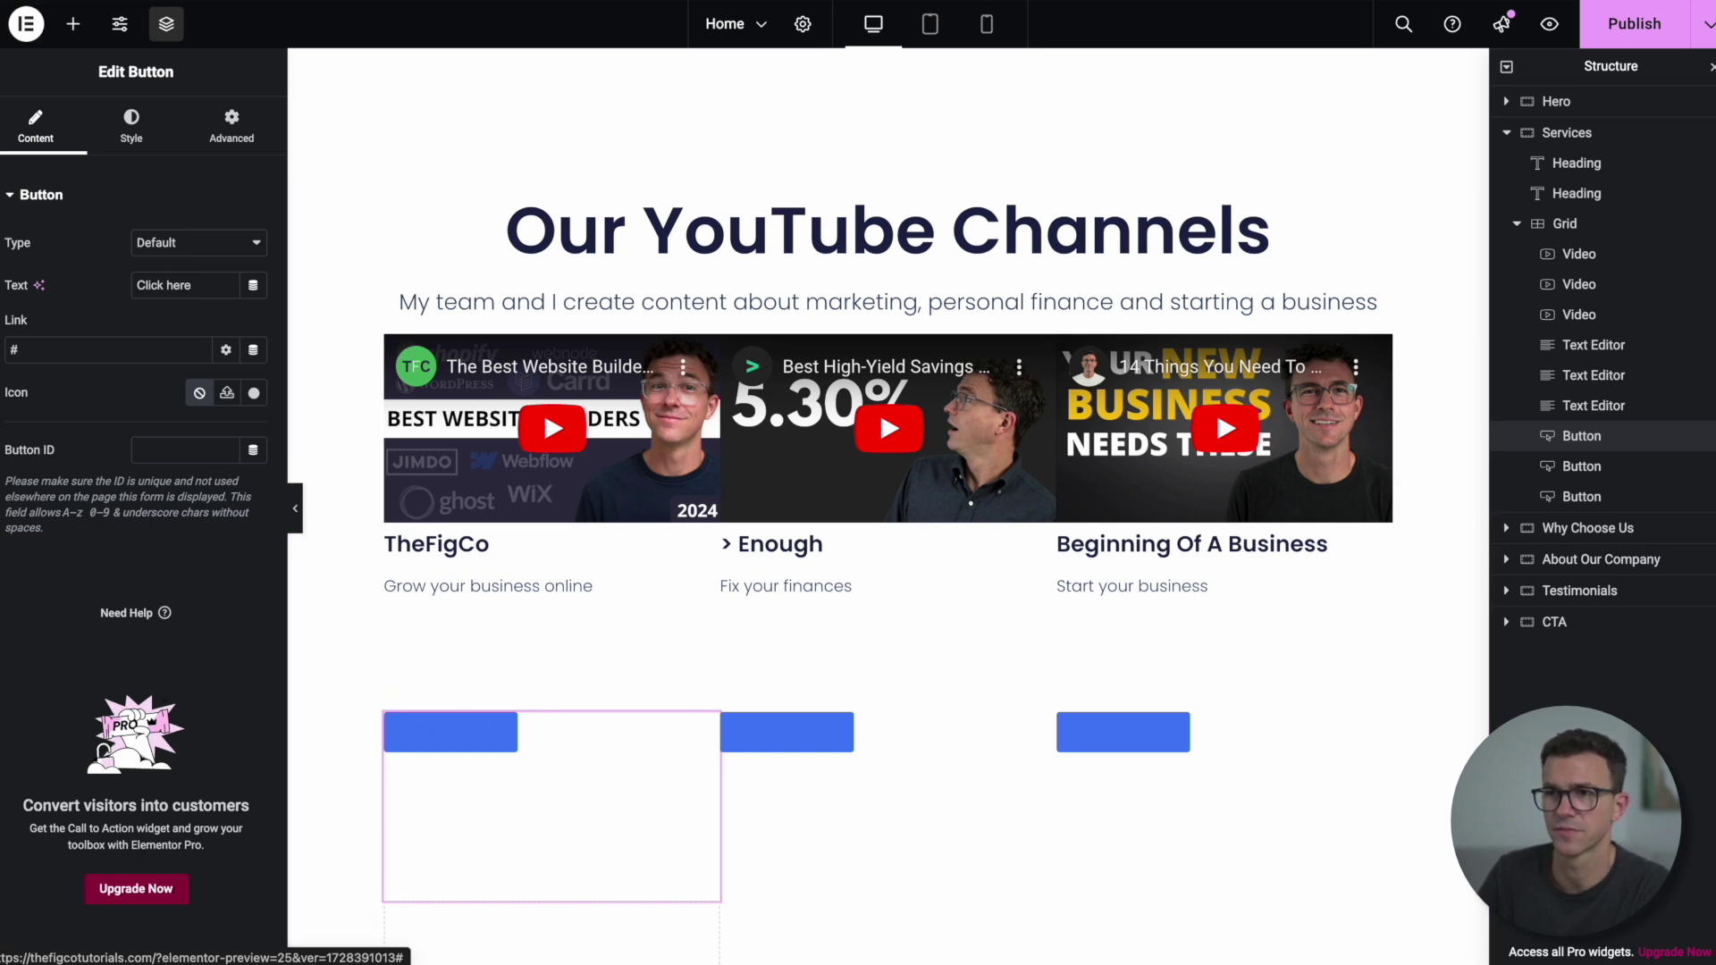
pyautogui.click(183, 284)
pyautogui.hotkey('ctrl', 'a')
pyautogui.write('View Channe')
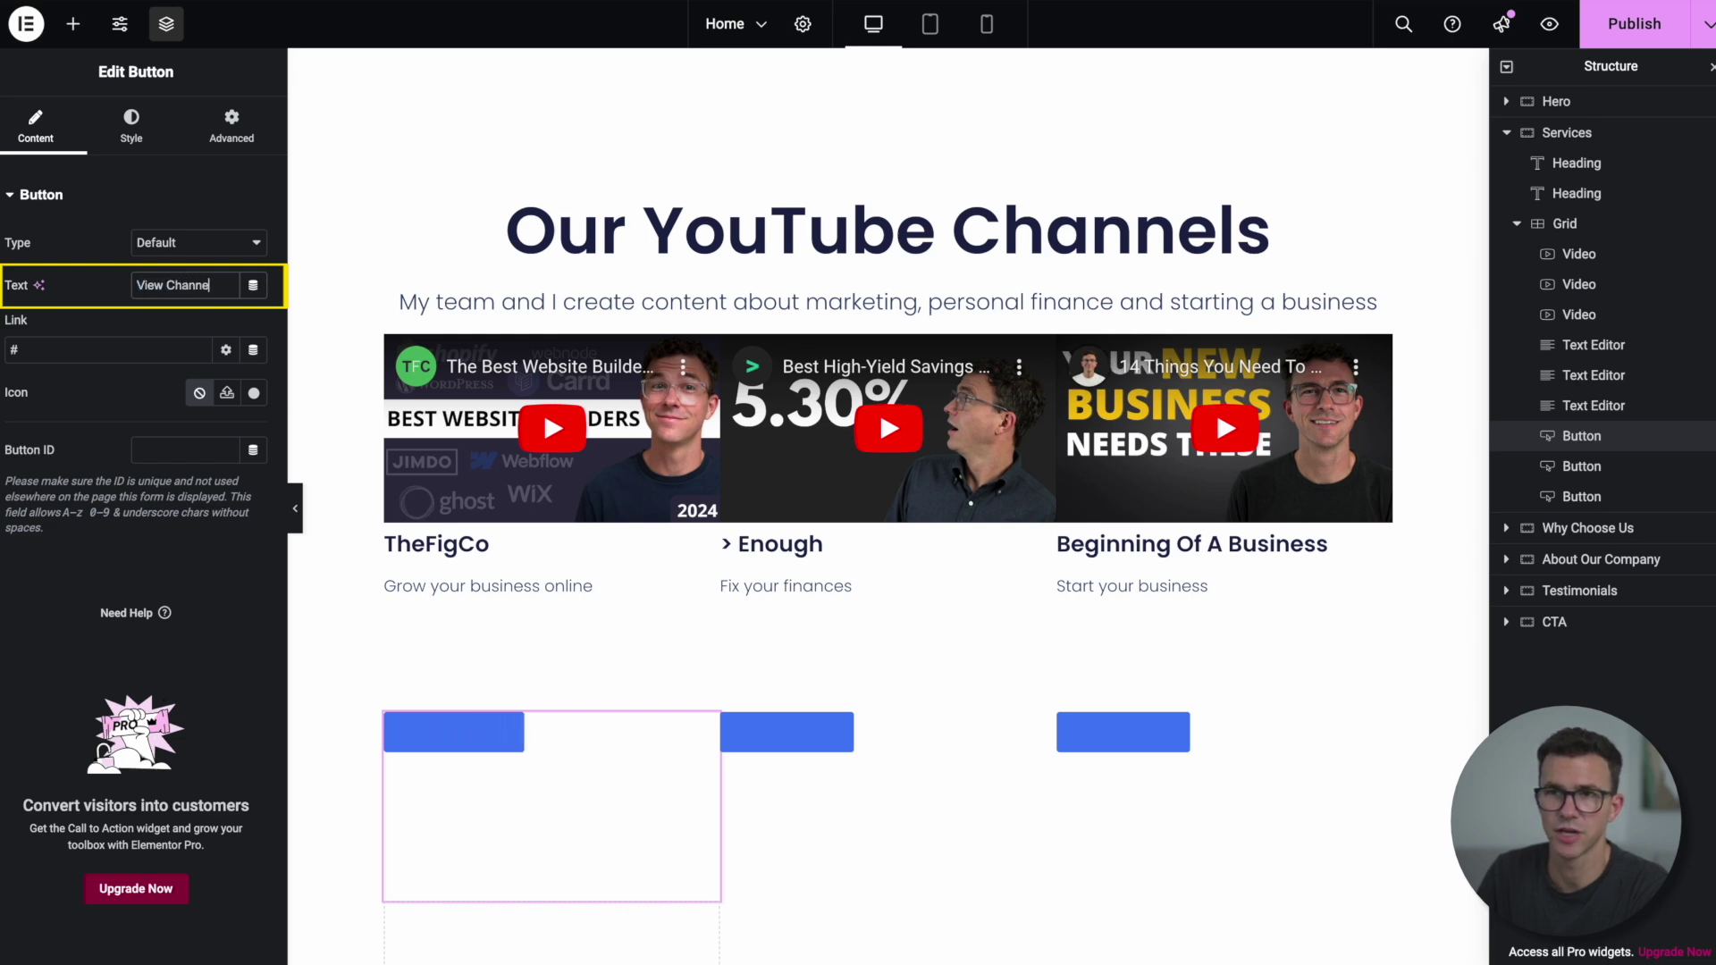
pyautogui.write('l')
# Step: Centre the first button in its column and set its text colour to white (#FFFFFF)
pyautogui.click(132, 130)
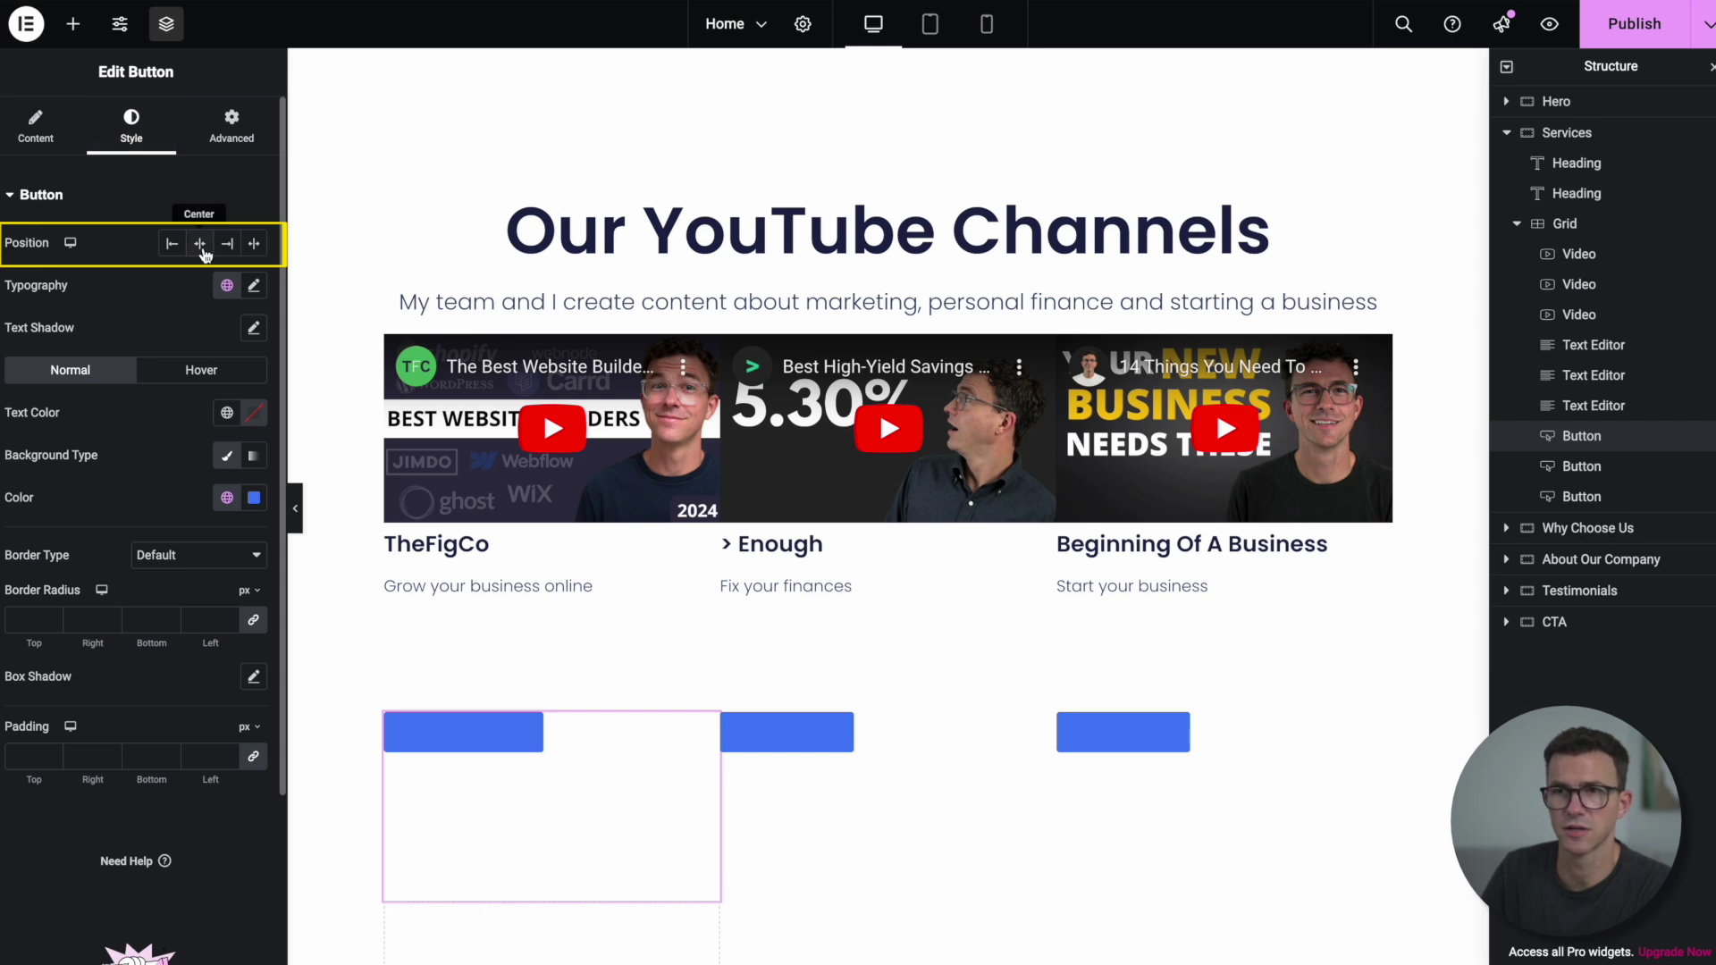
pyautogui.click(201, 244)
pyautogui.scroll(-1, 206, 268)
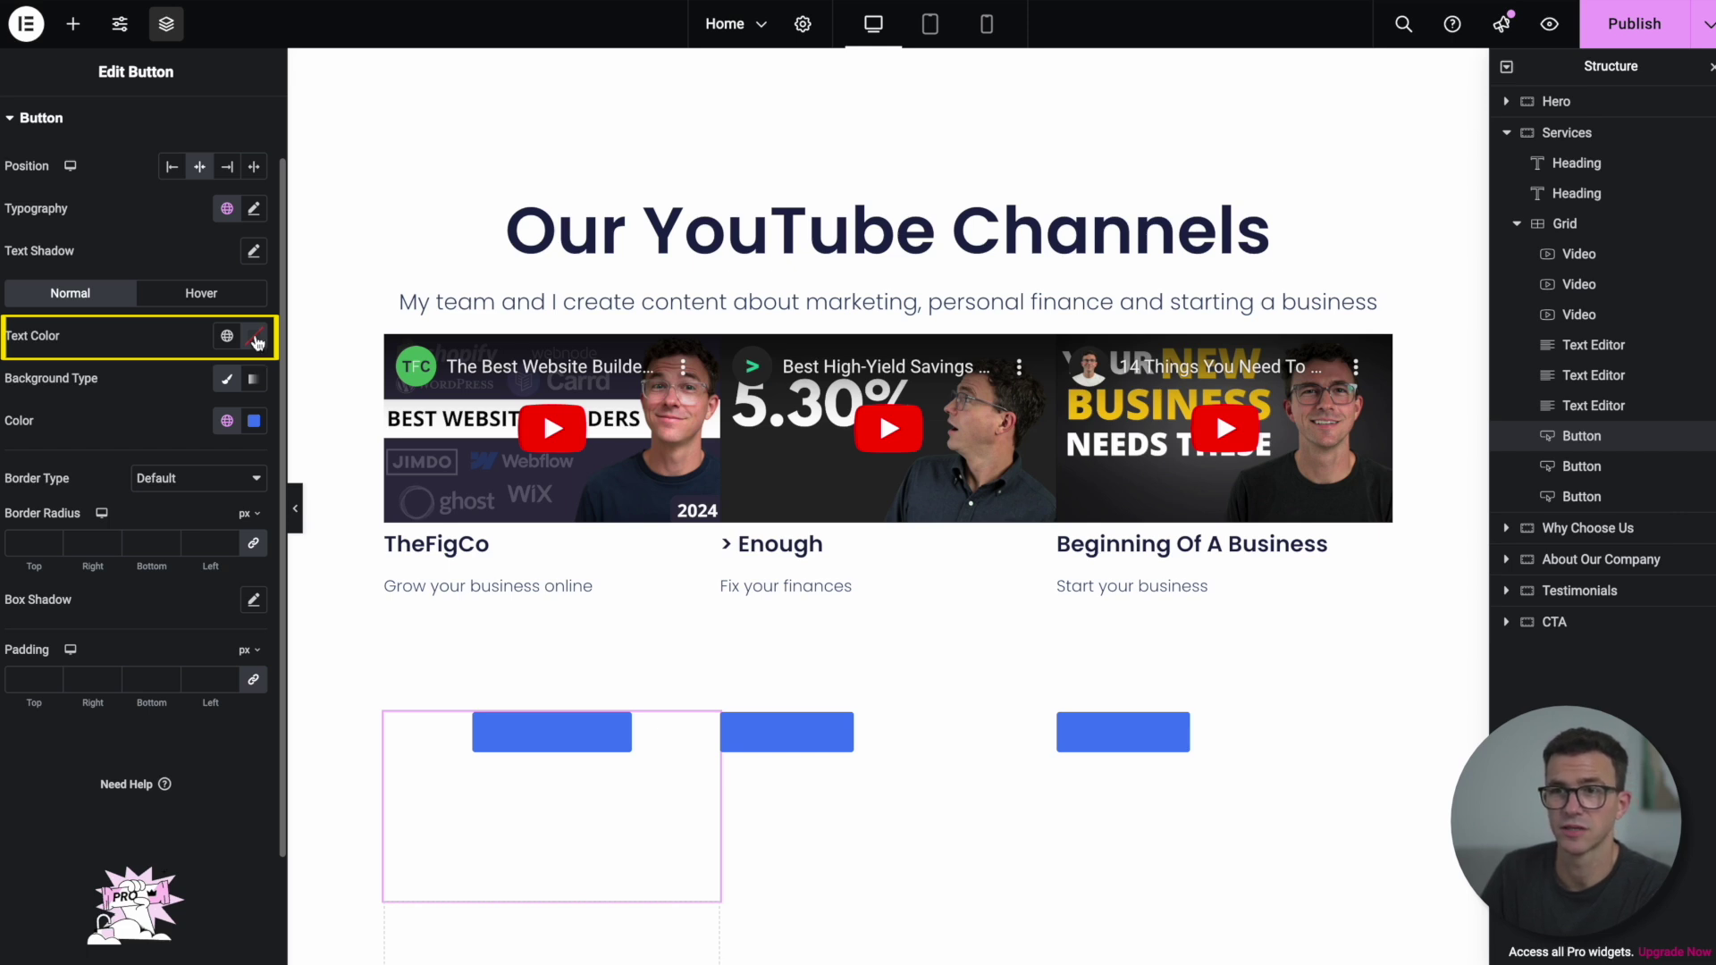
pyautogui.click(254, 336)
pyautogui.click(136, 413)
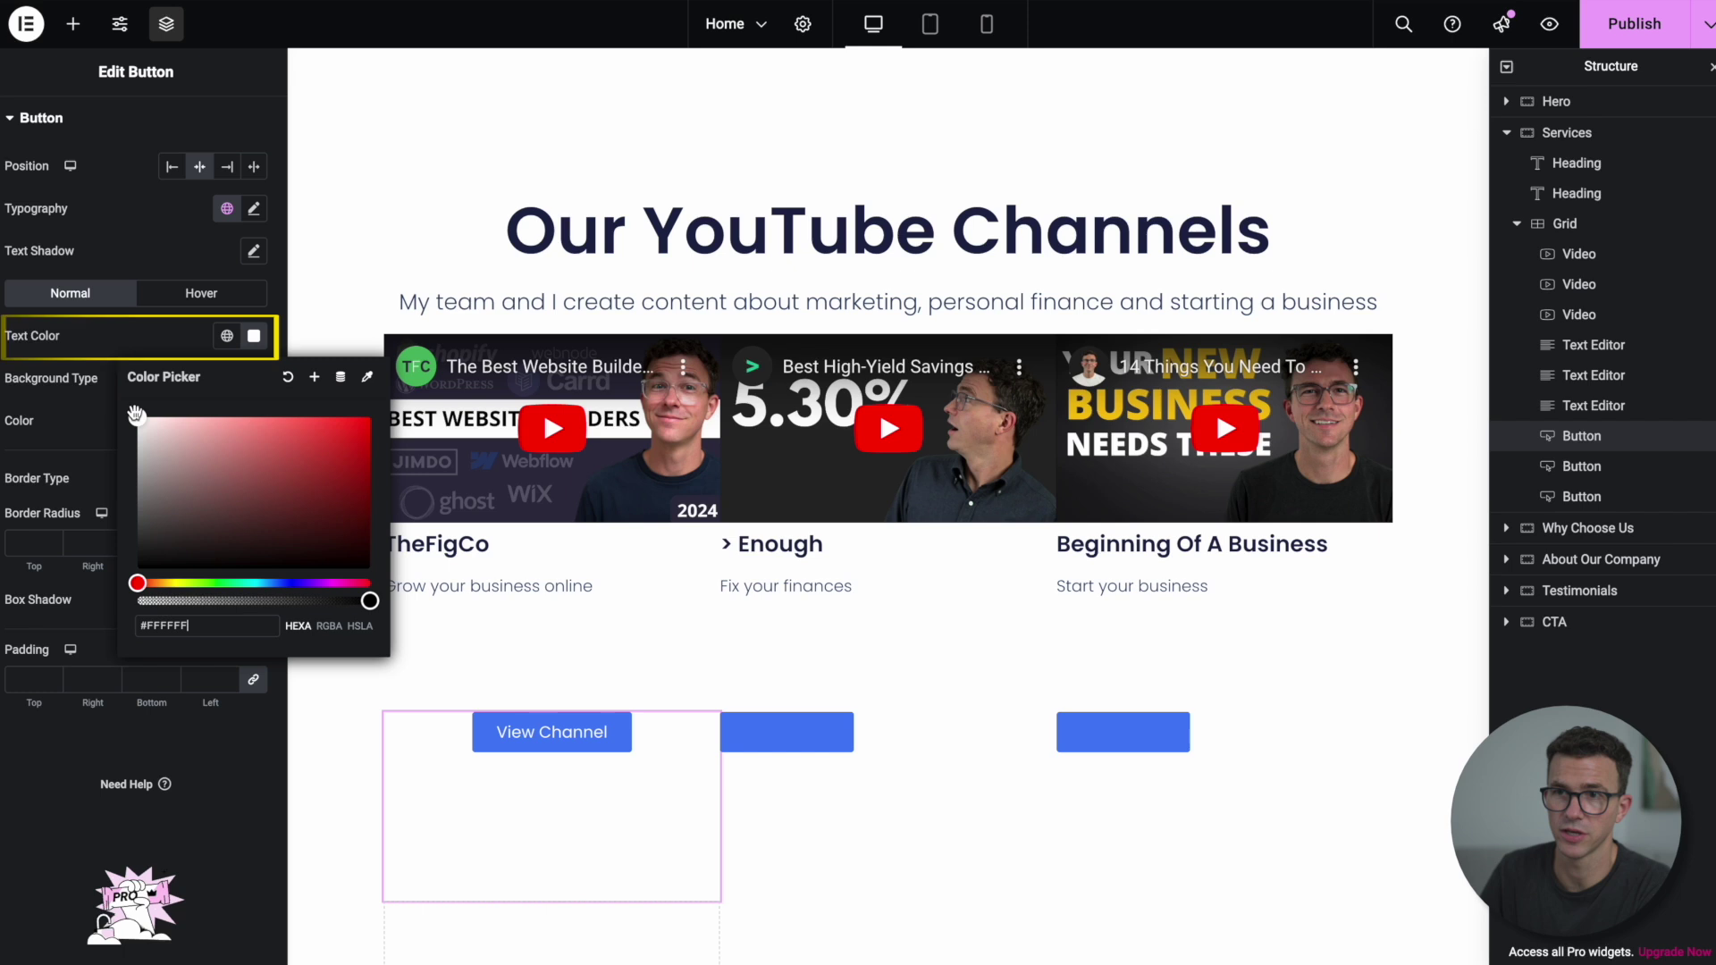
pyautogui.click(1582, 435)
pyautogui.rightClick(1587, 439)
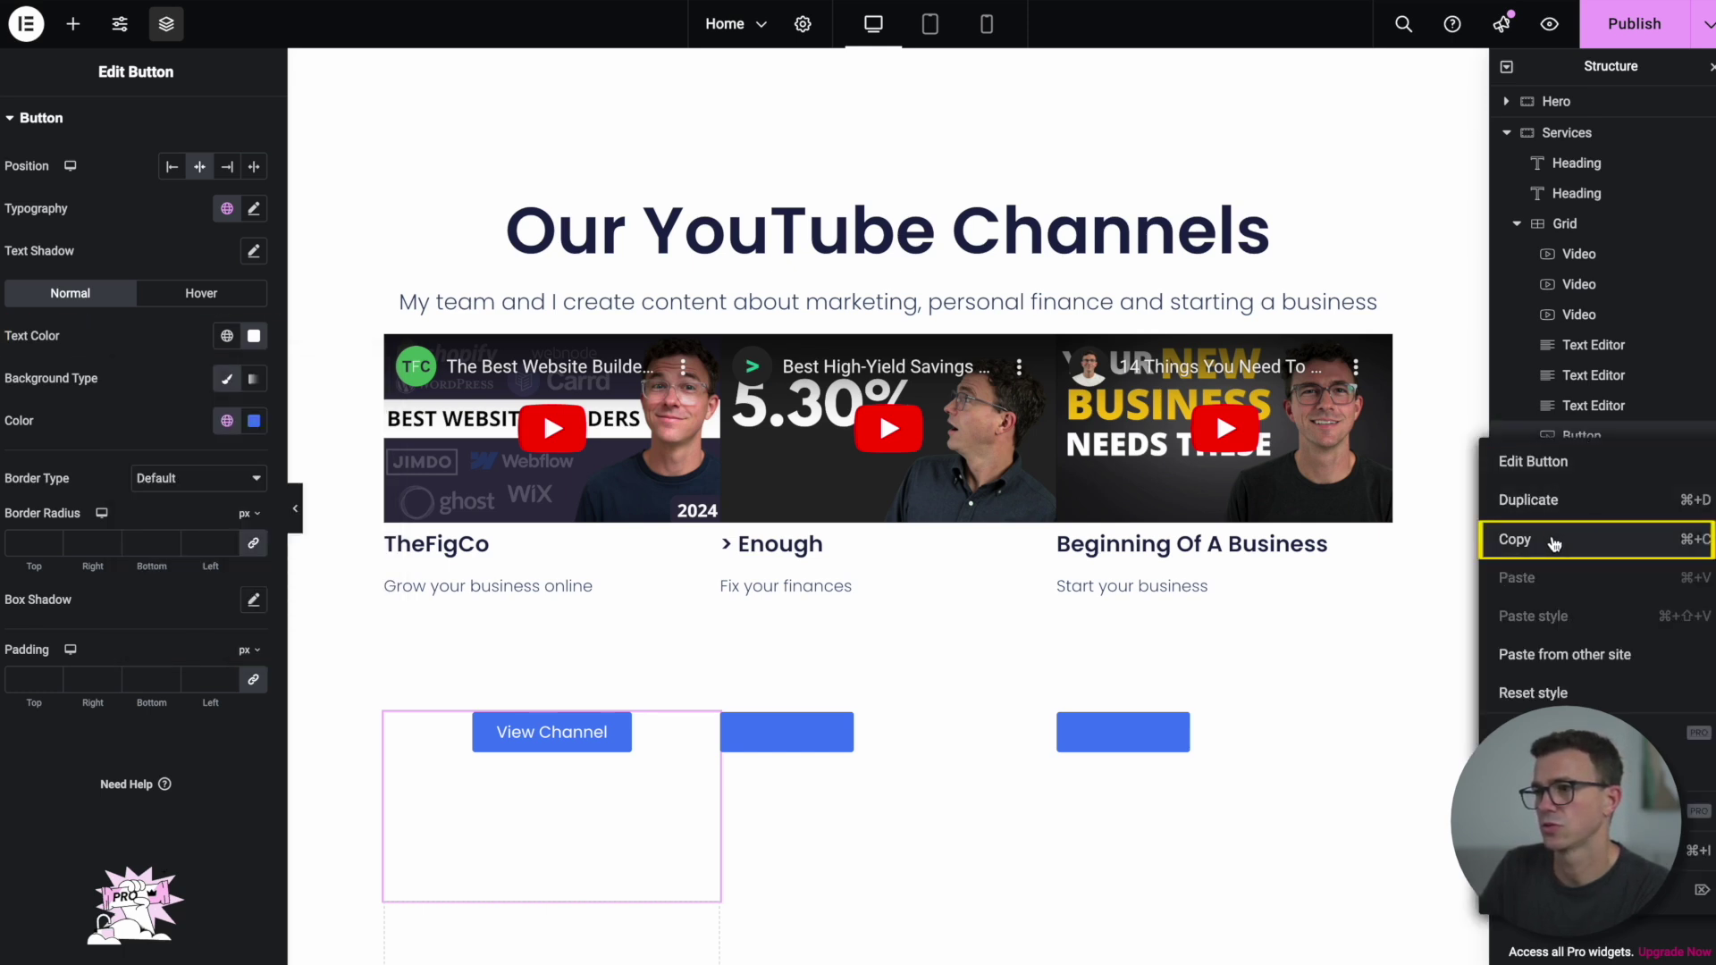
# Step: Copy the first button and paste its style onto the second and third buttons
pyautogui.click(1553, 541)
pyautogui.scroll(-3, 831, 536)
pyautogui.click(831, 479)
pyautogui.rightClick(831, 476)
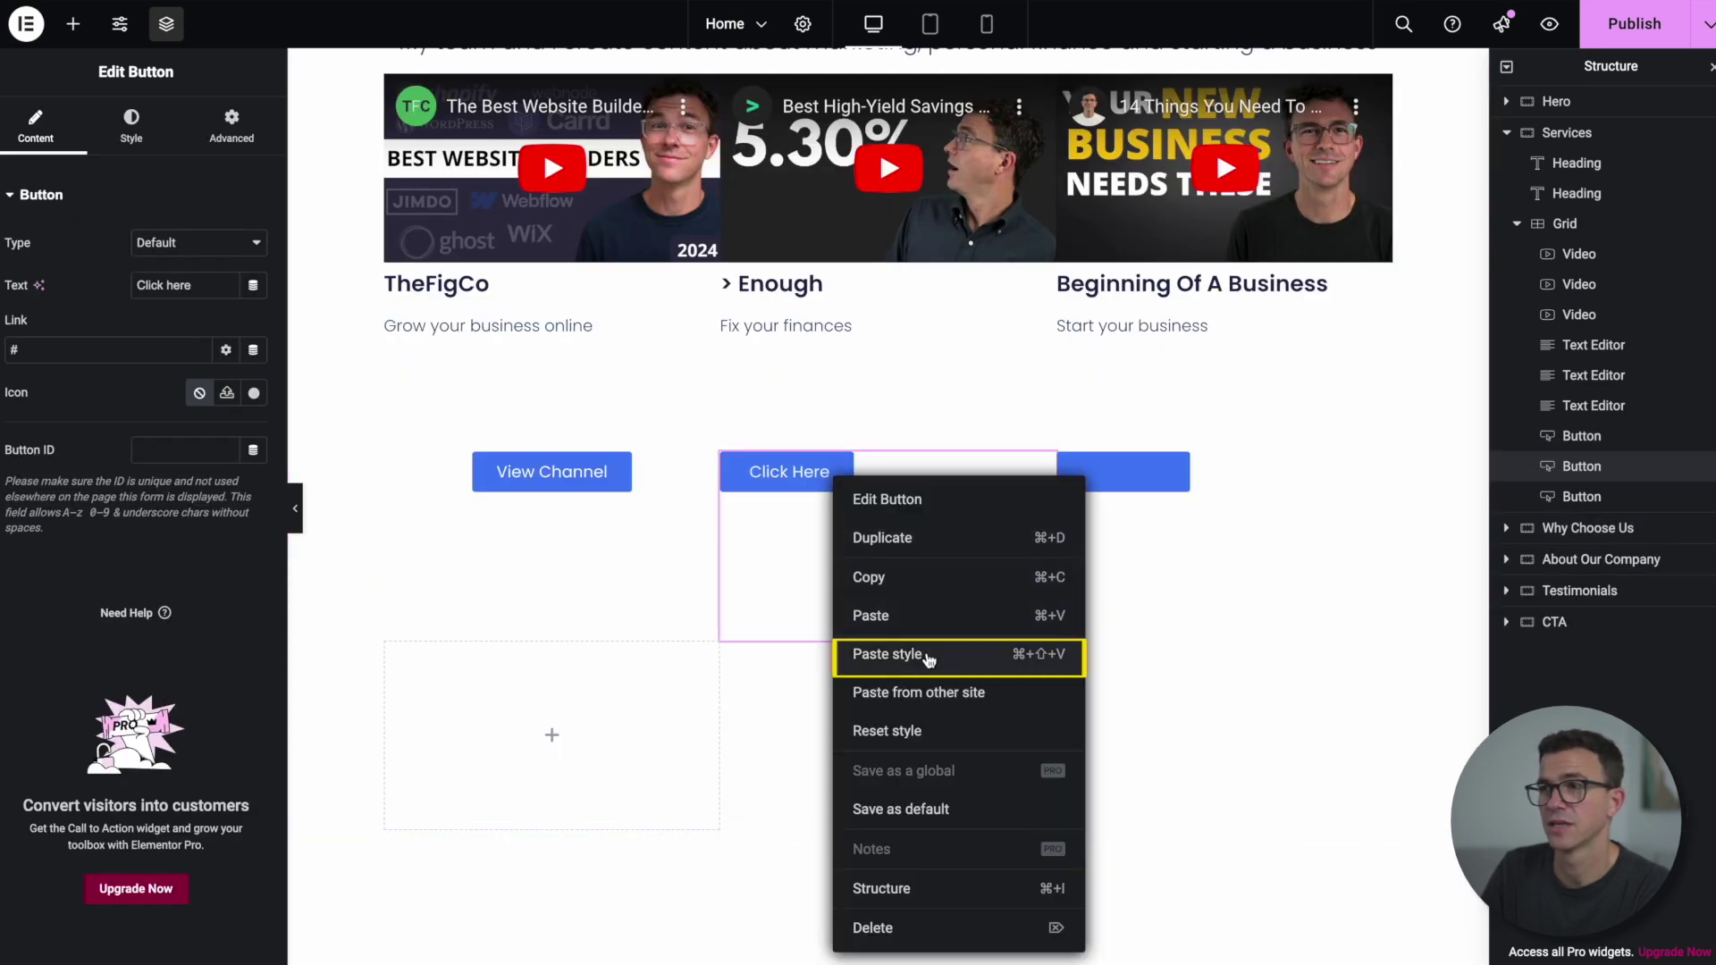
pyautogui.click(927, 658)
pyautogui.rightClick(1181, 475)
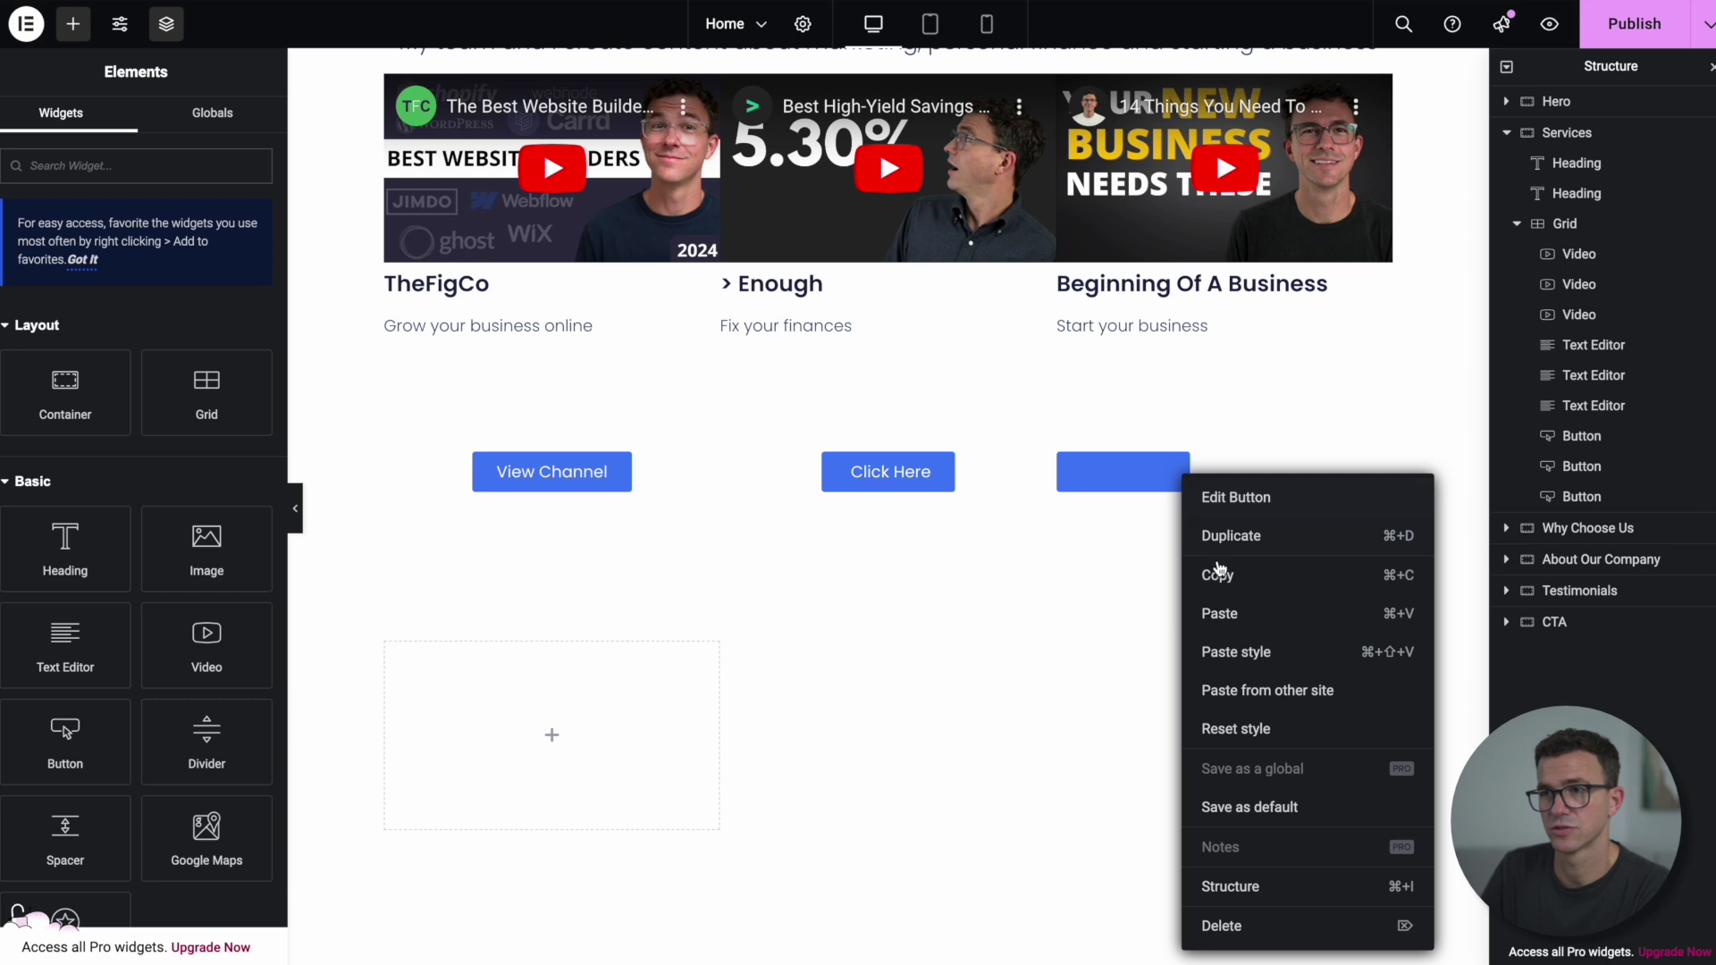
pyautogui.click(1248, 659)
# Step: Relabel the second and third buttons 'View Channel'
pyautogui.click(896, 472)
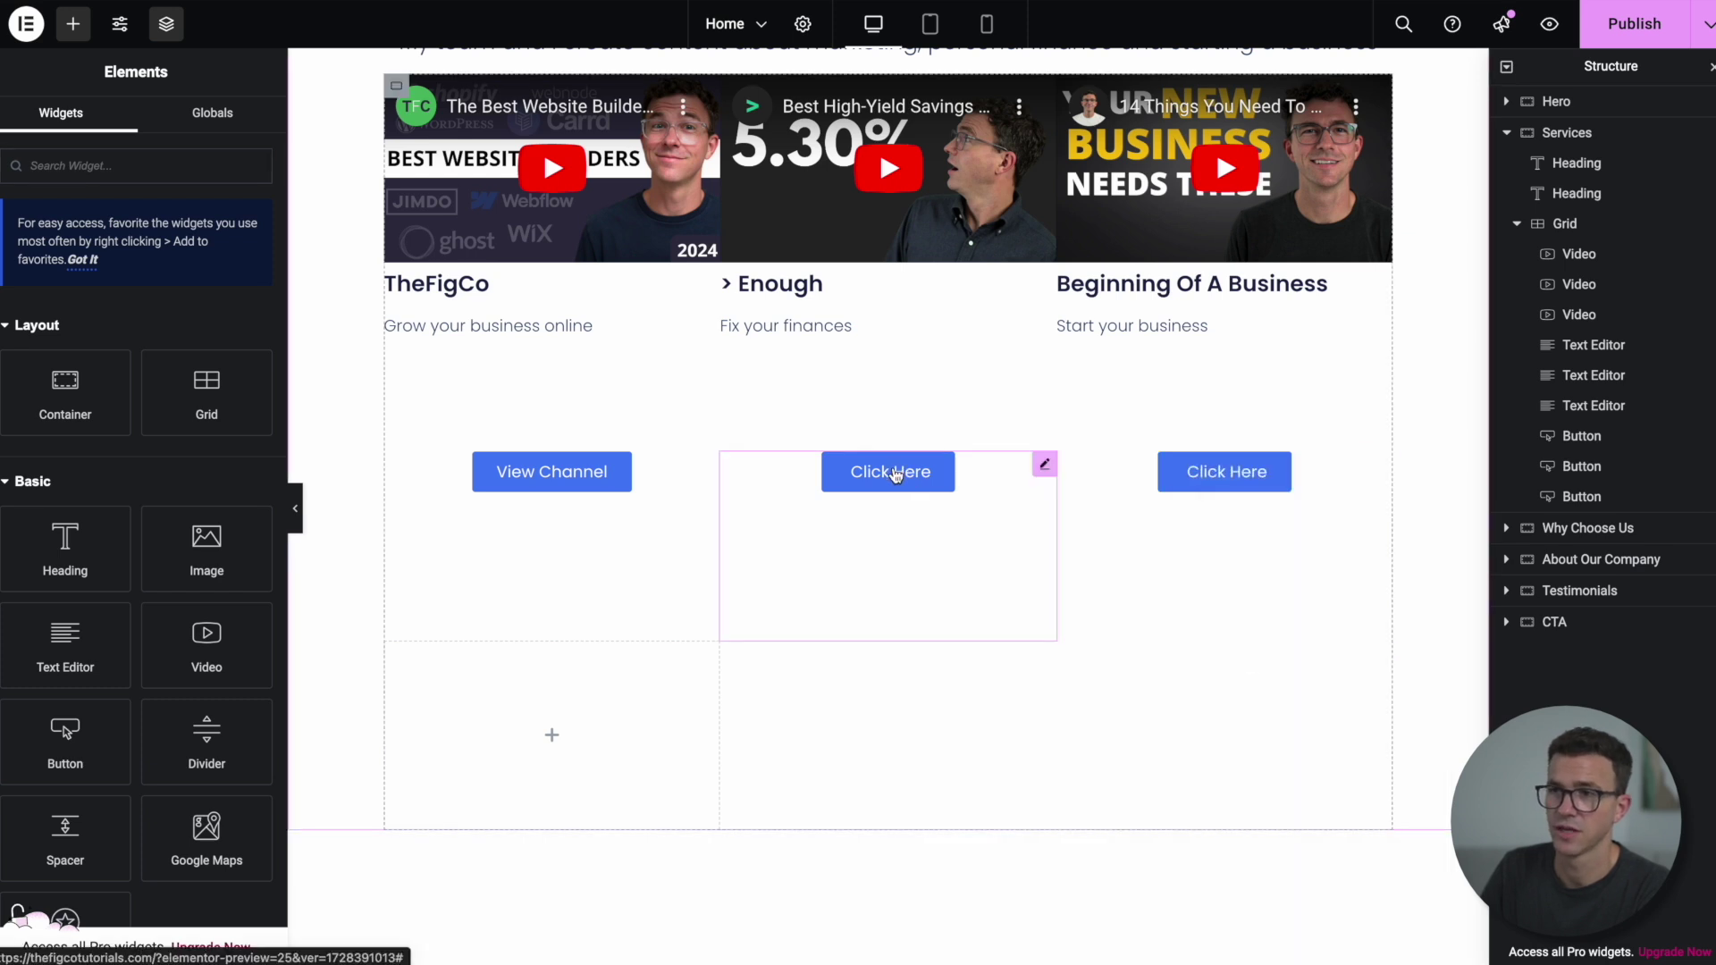
pyautogui.doubleClick(897, 474)
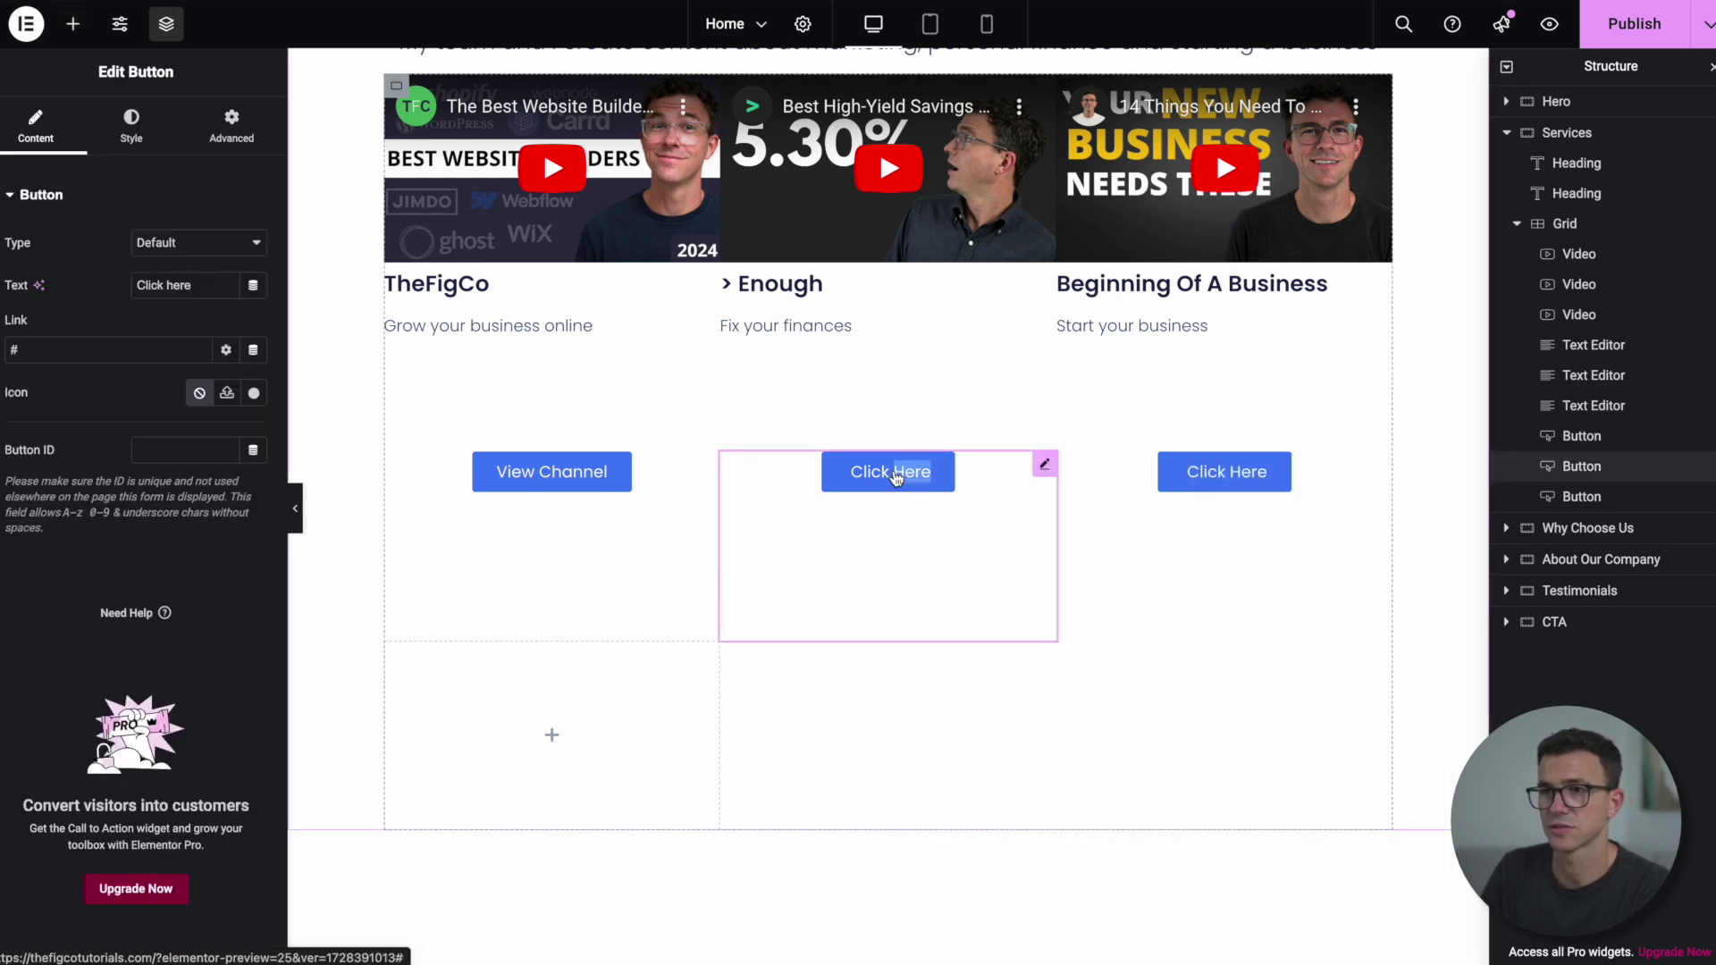
pyautogui.tripleClick(896, 474)
pyautogui.hotkey('ctrl', 'v')
pyautogui.tripleClick(1176, 473)
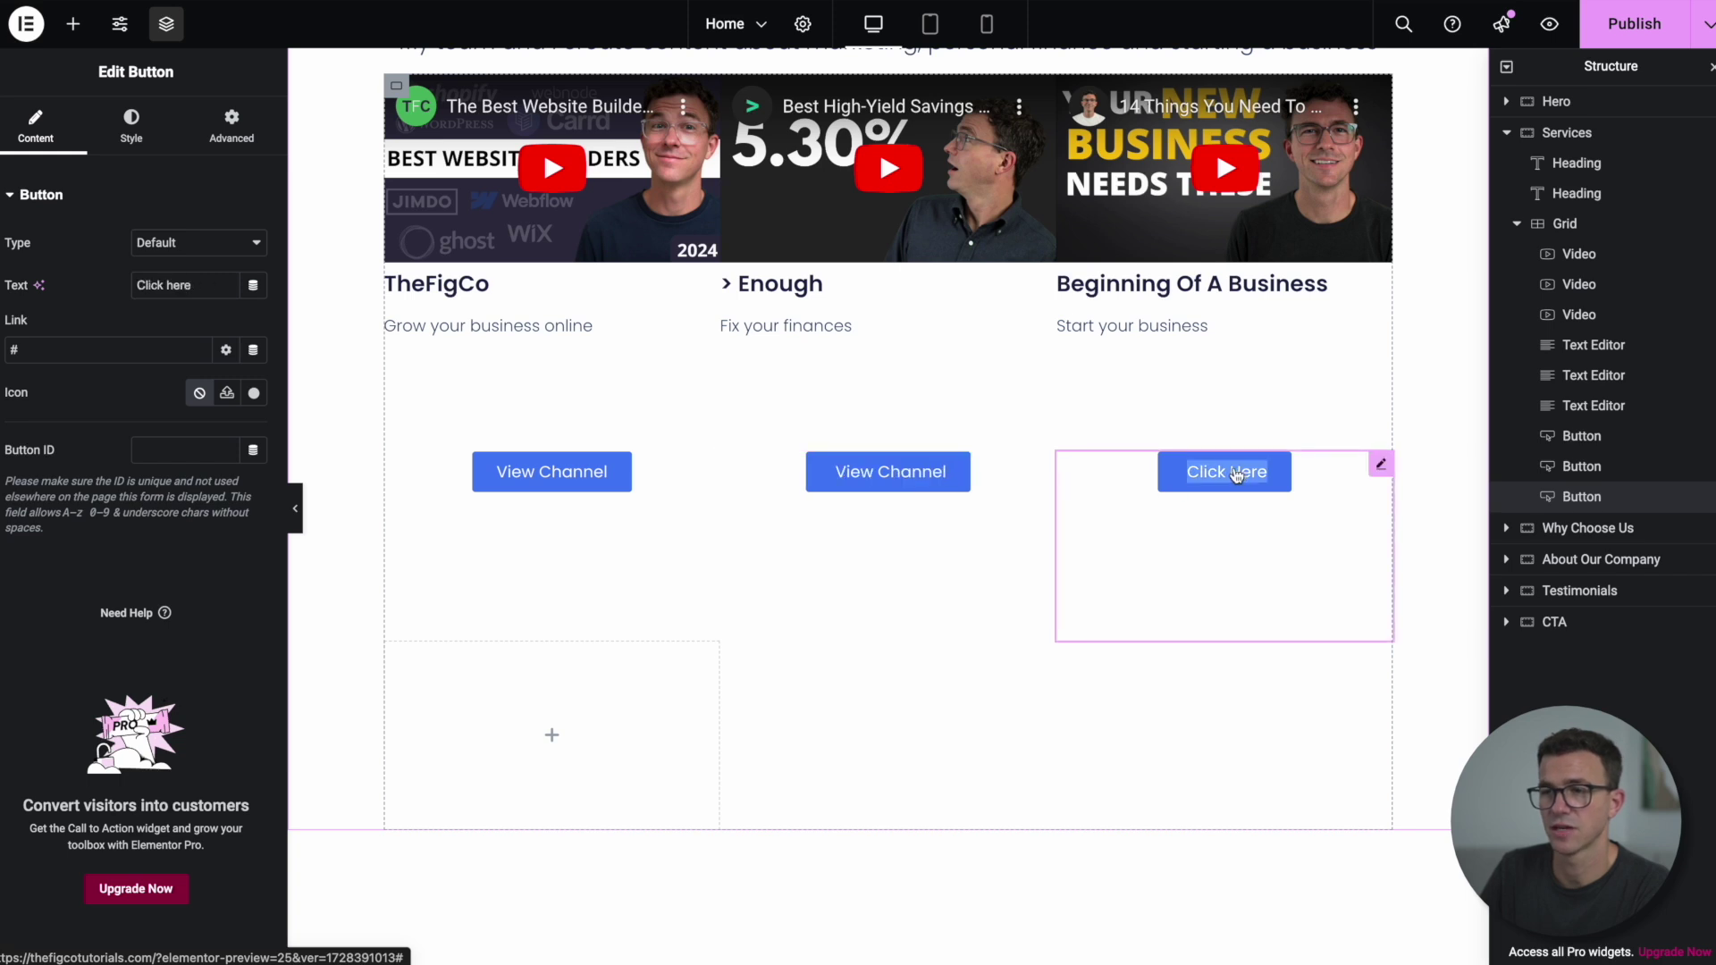
pyautogui.hotkey('ctrl', 'v')
# Step: Link the buttons to their channels, the first to youtube.com/thefigco opening in a new window
pyautogui.click(572, 476)
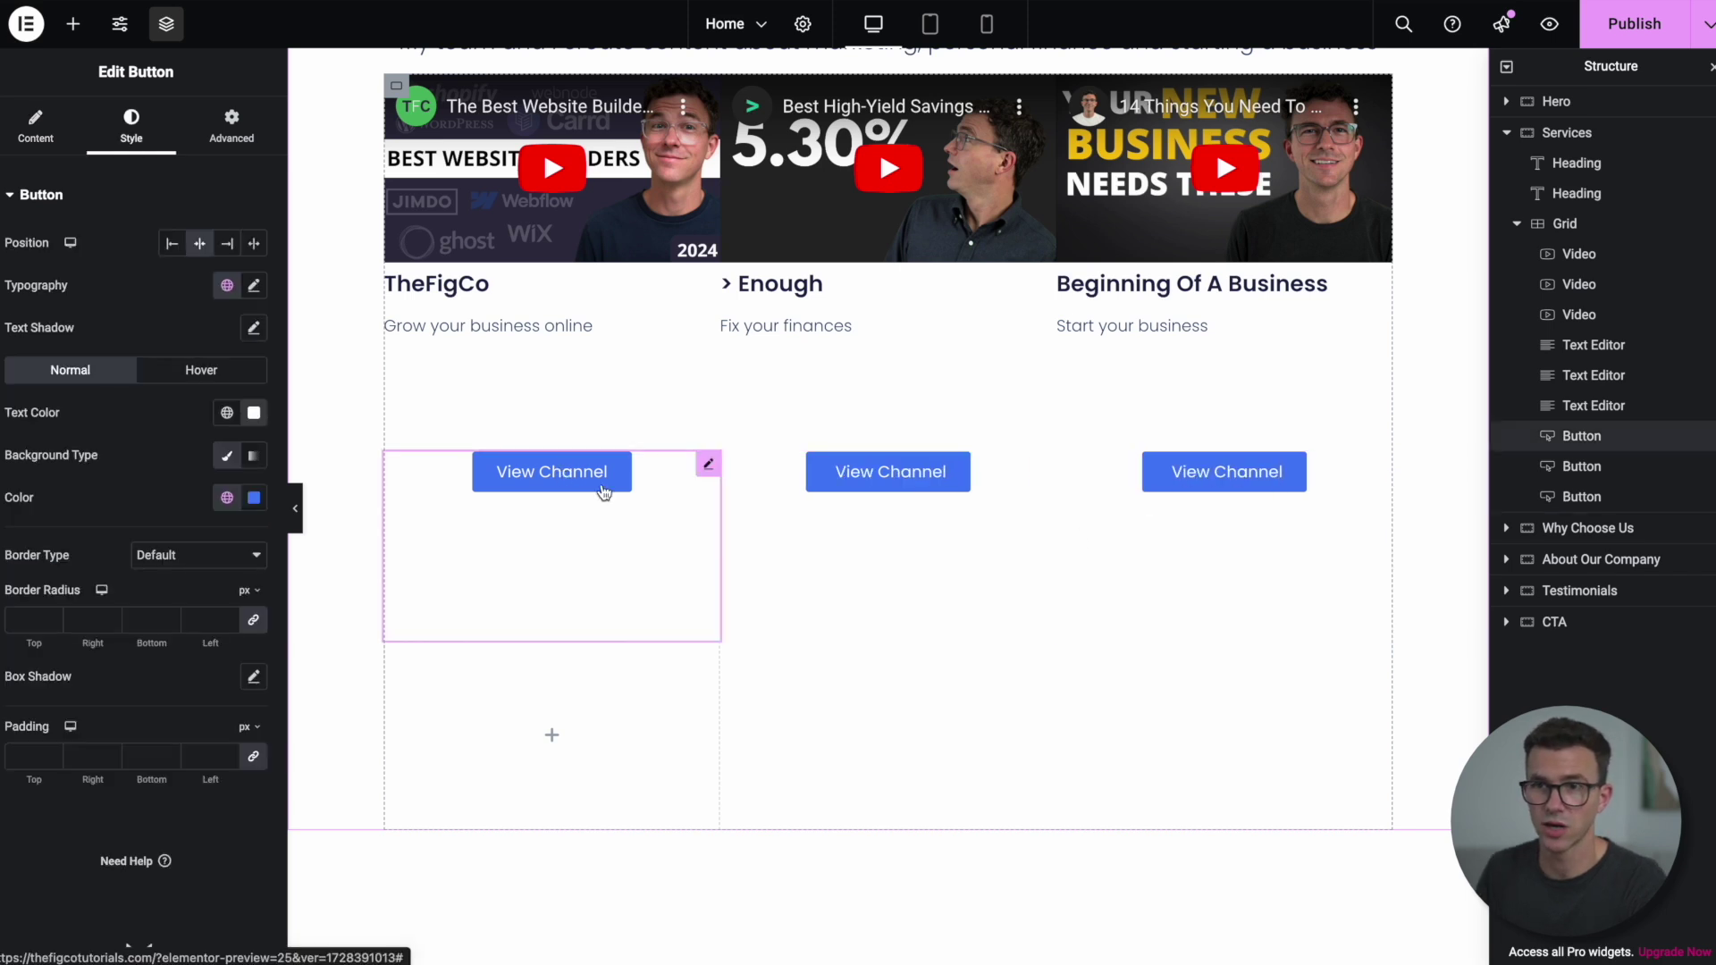
pyautogui.click(36, 127)
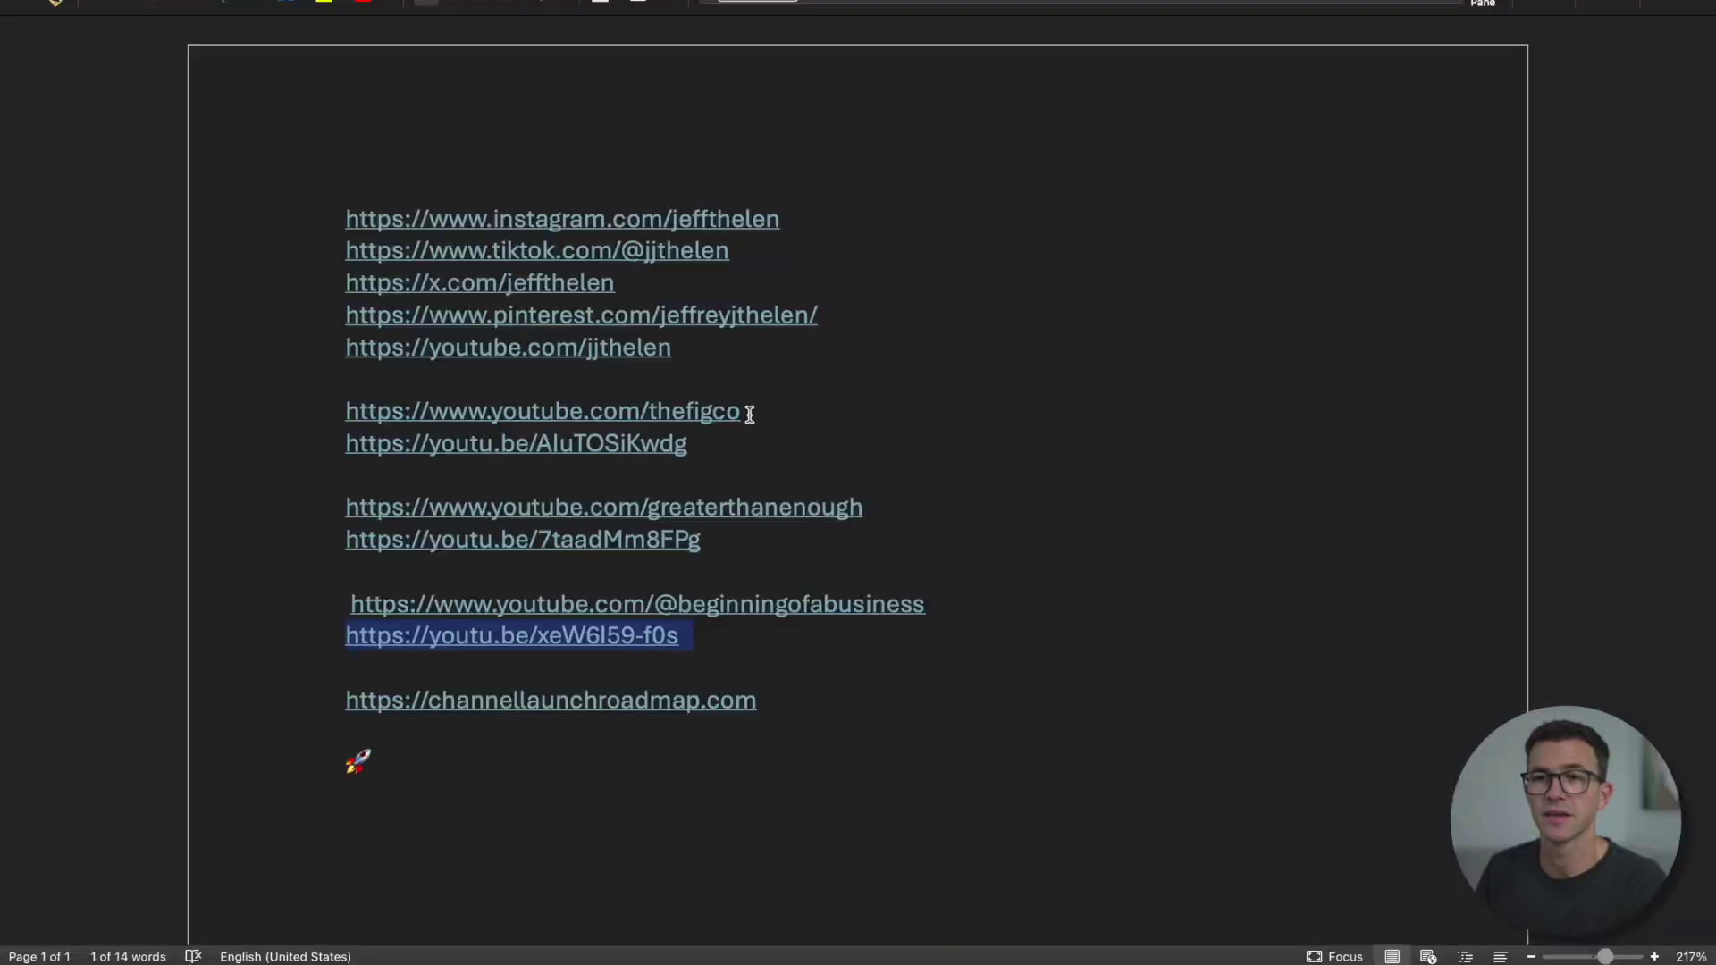
pyautogui.moveTo(751, 409); pyautogui.dragTo(305, 394)
pyautogui.hotkey('ctrl', 'c')
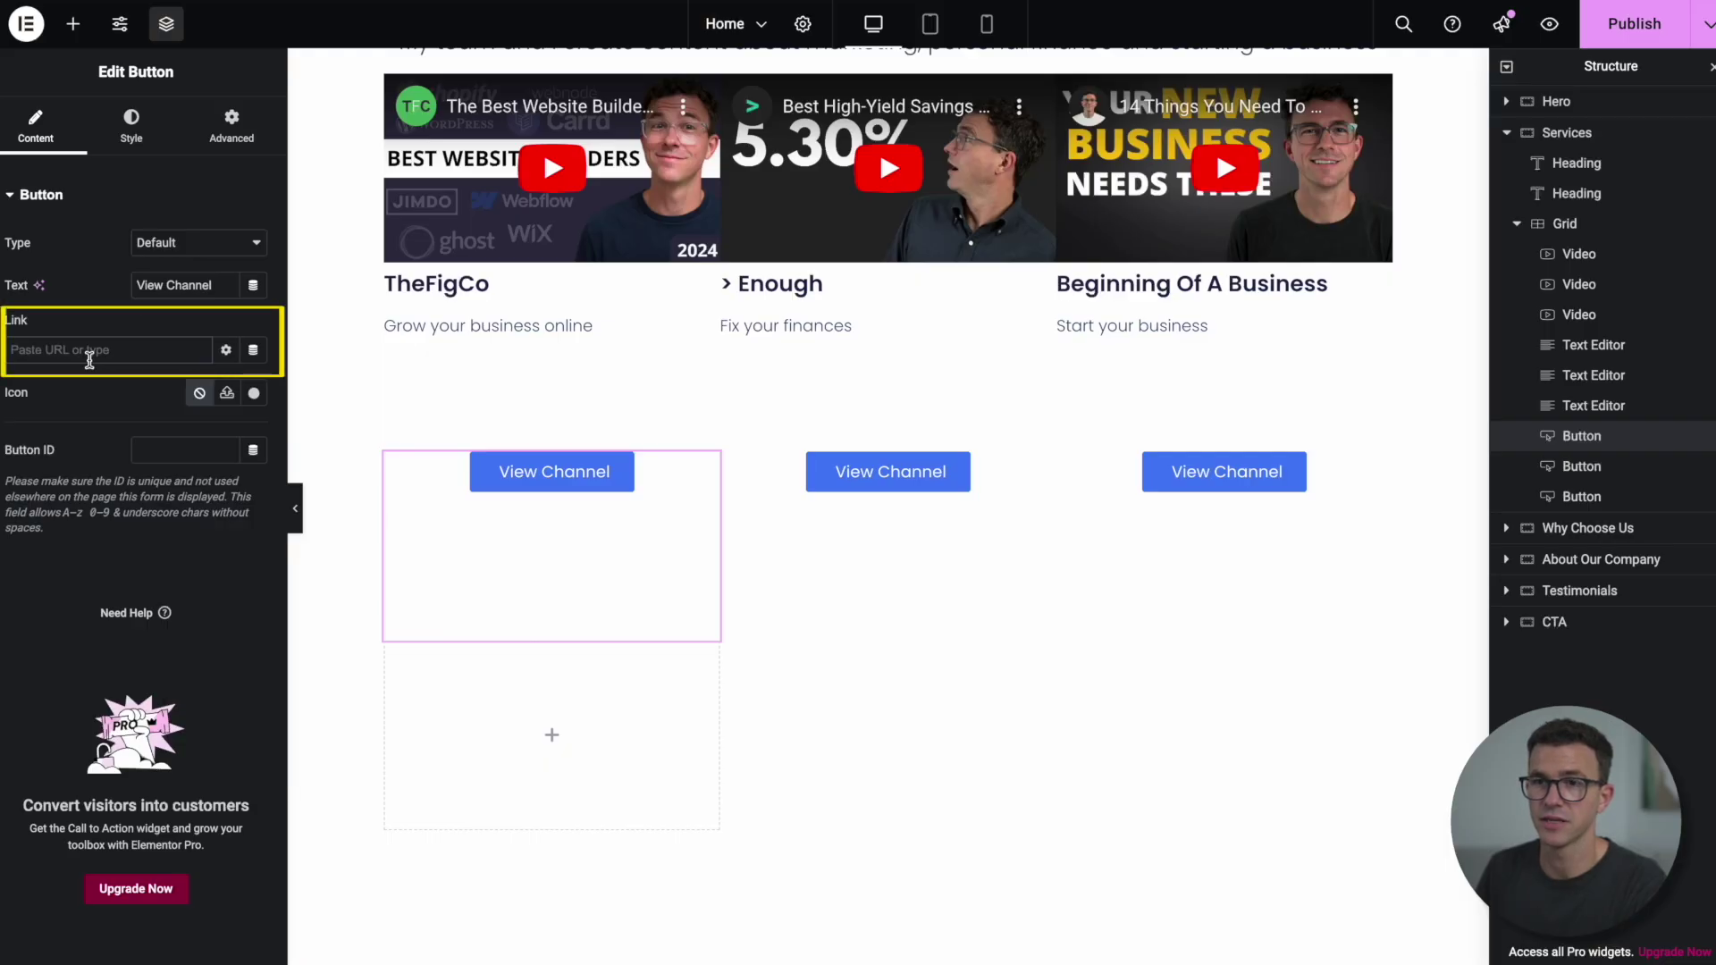
pyautogui.click(90, 353)
pyautogui.hotkey('ctrl', 'v')
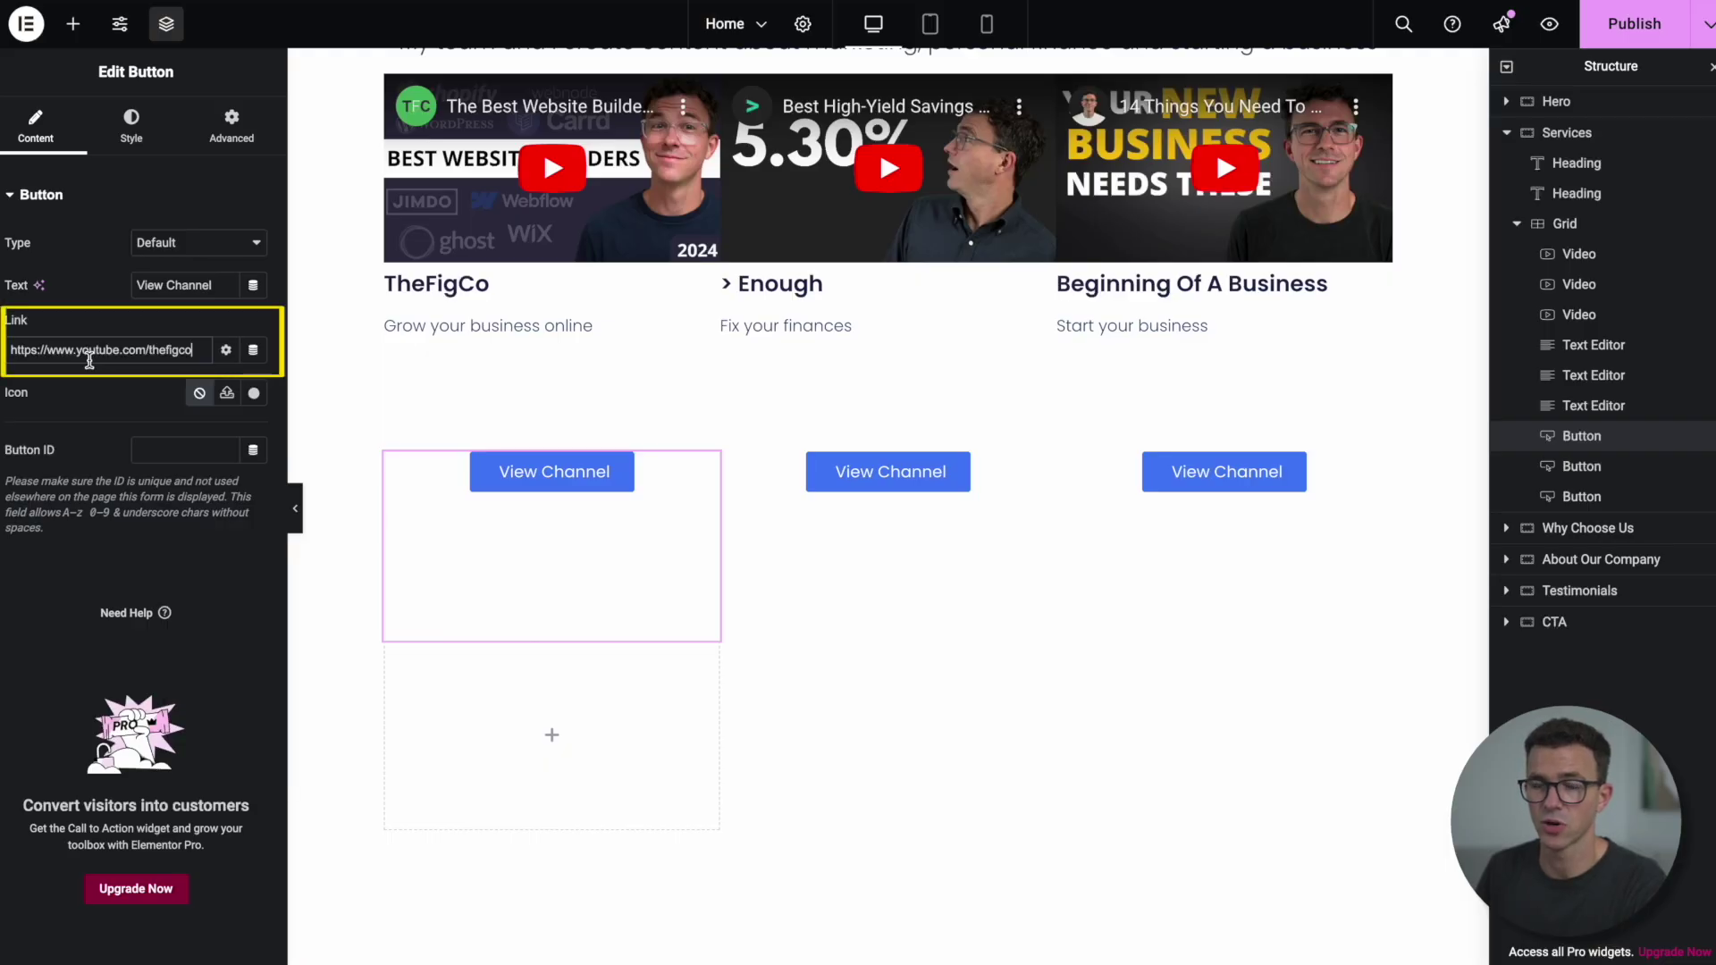
pyautogui.click(226, 350)
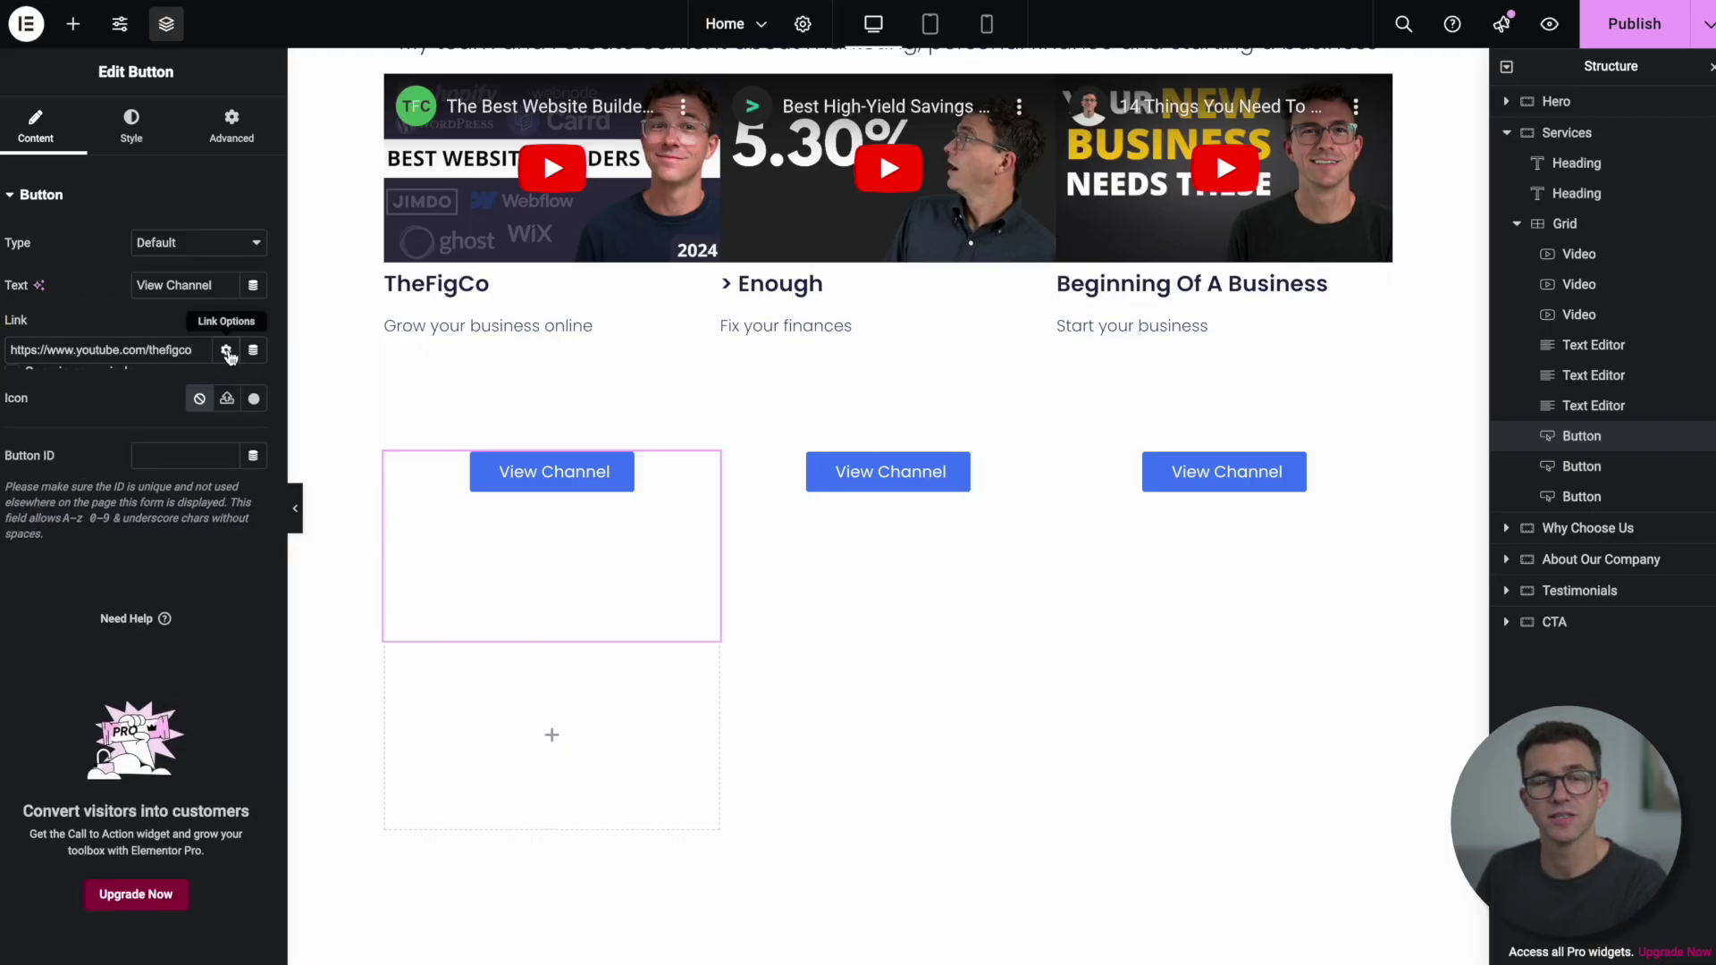
pyautogui.click(14, 383)
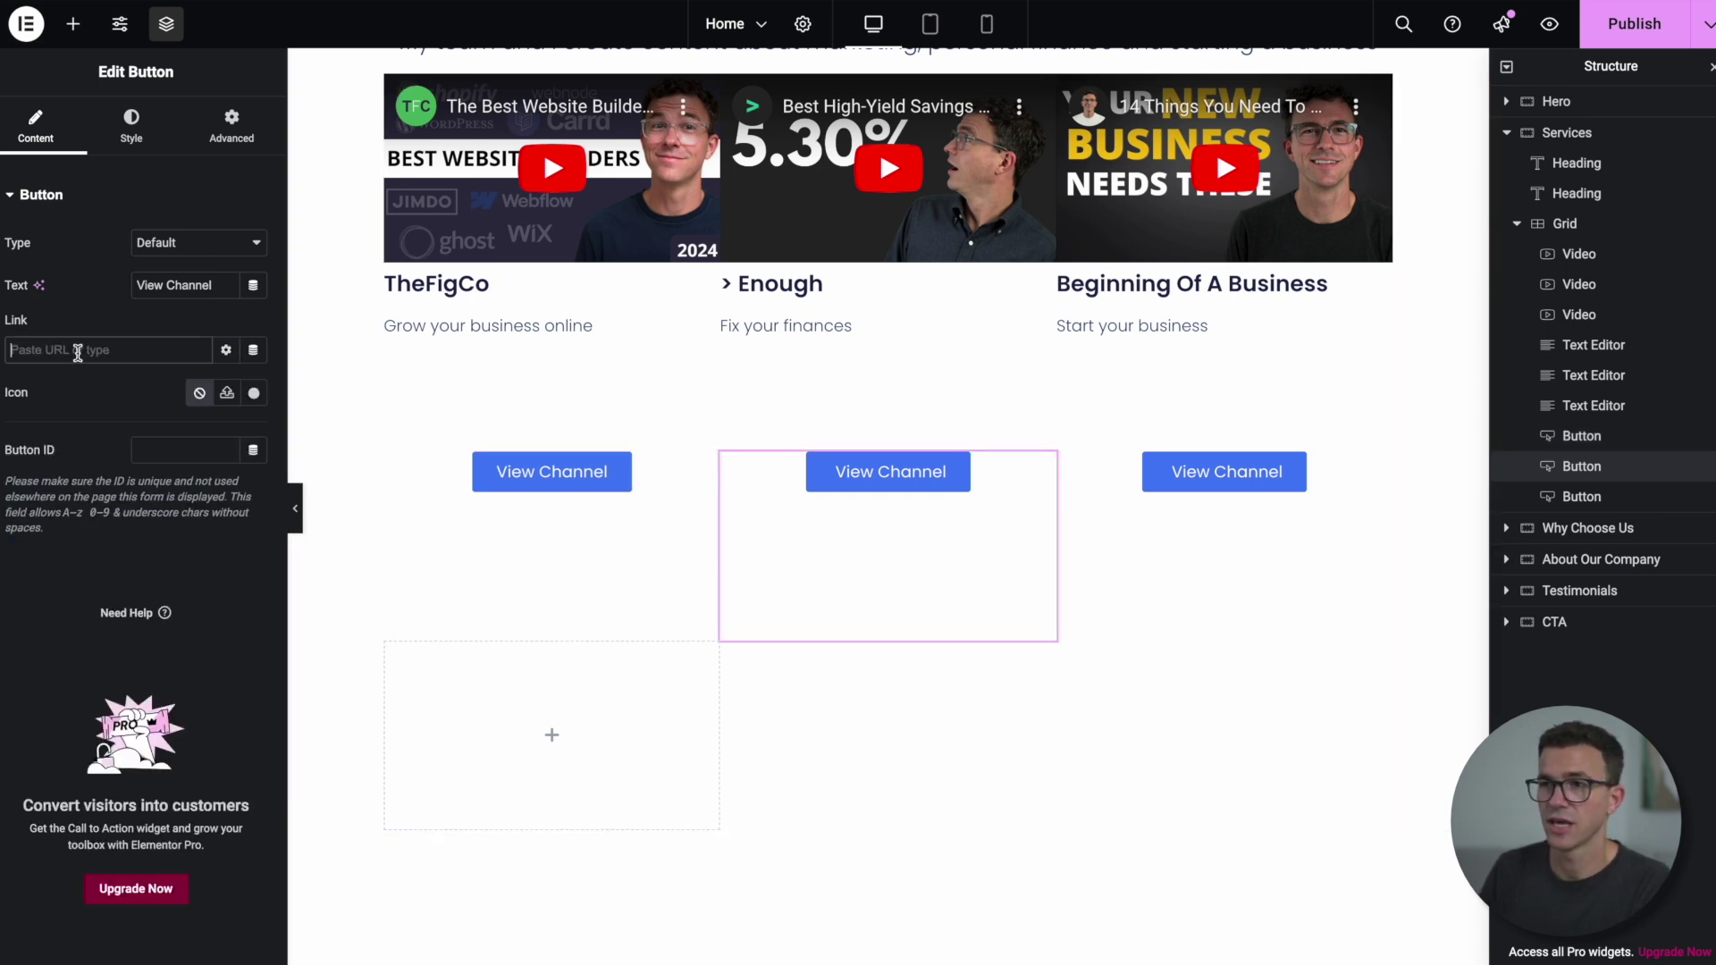
pyautogui.hotkey('ctrl', 'v')
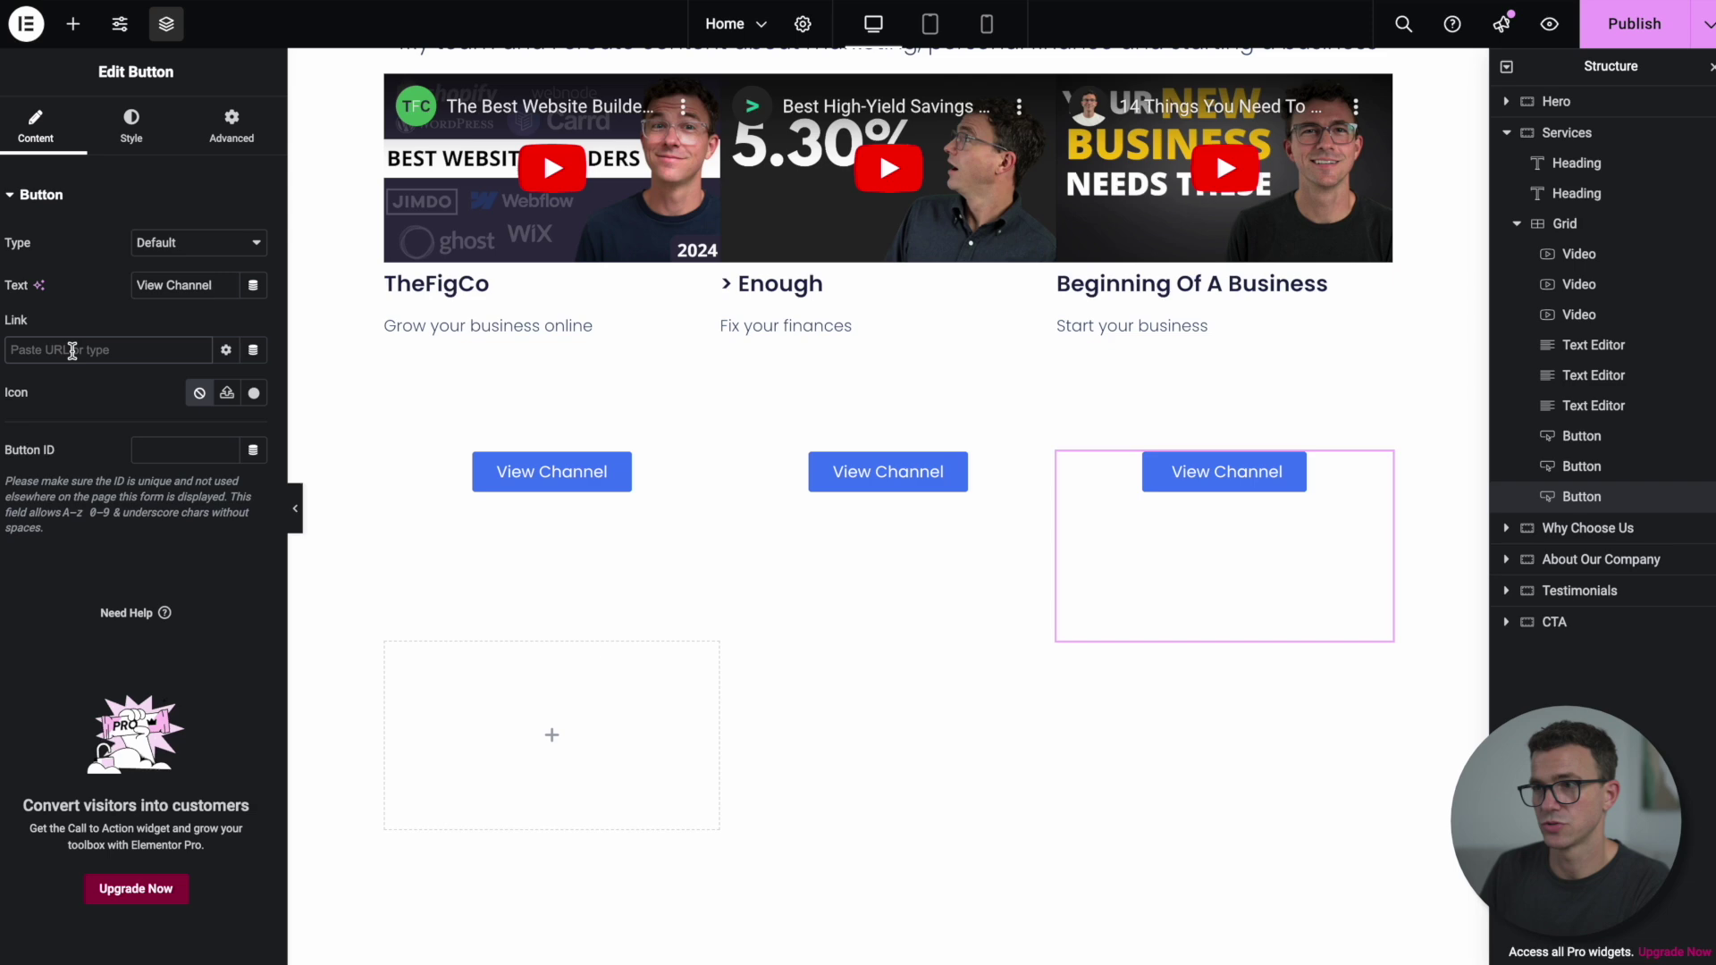
pyautogui.hotkey('ctrl', 'v')
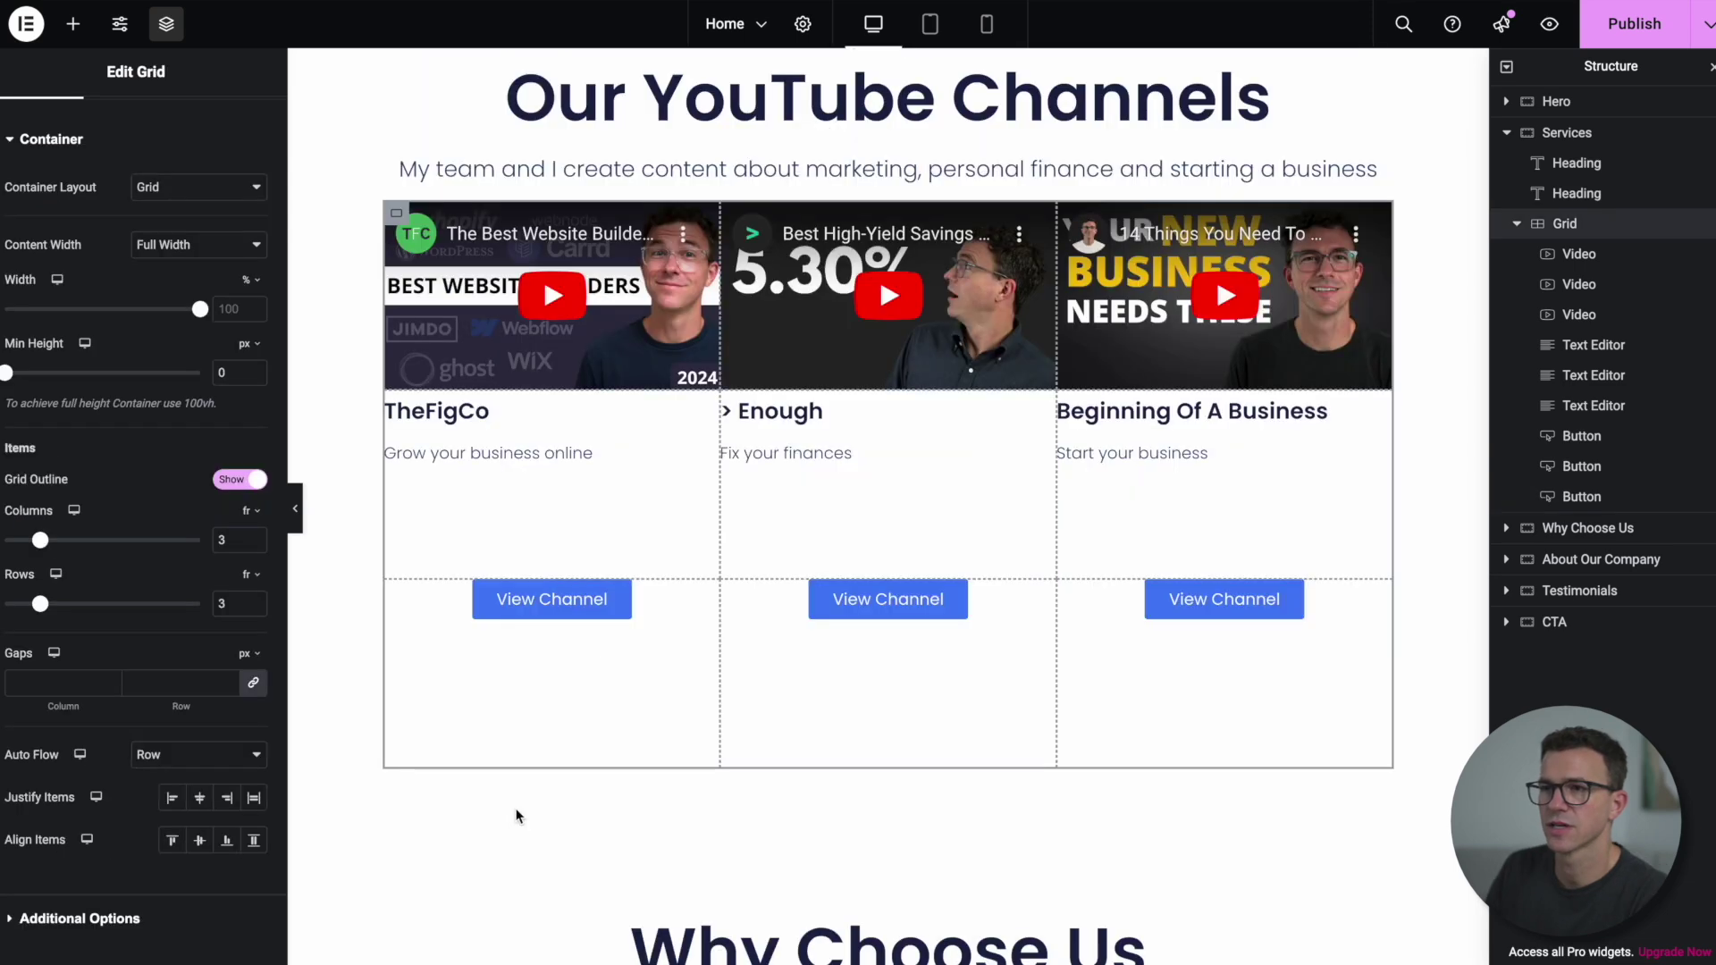
pyautogui.scroll(-5, 516, 815)
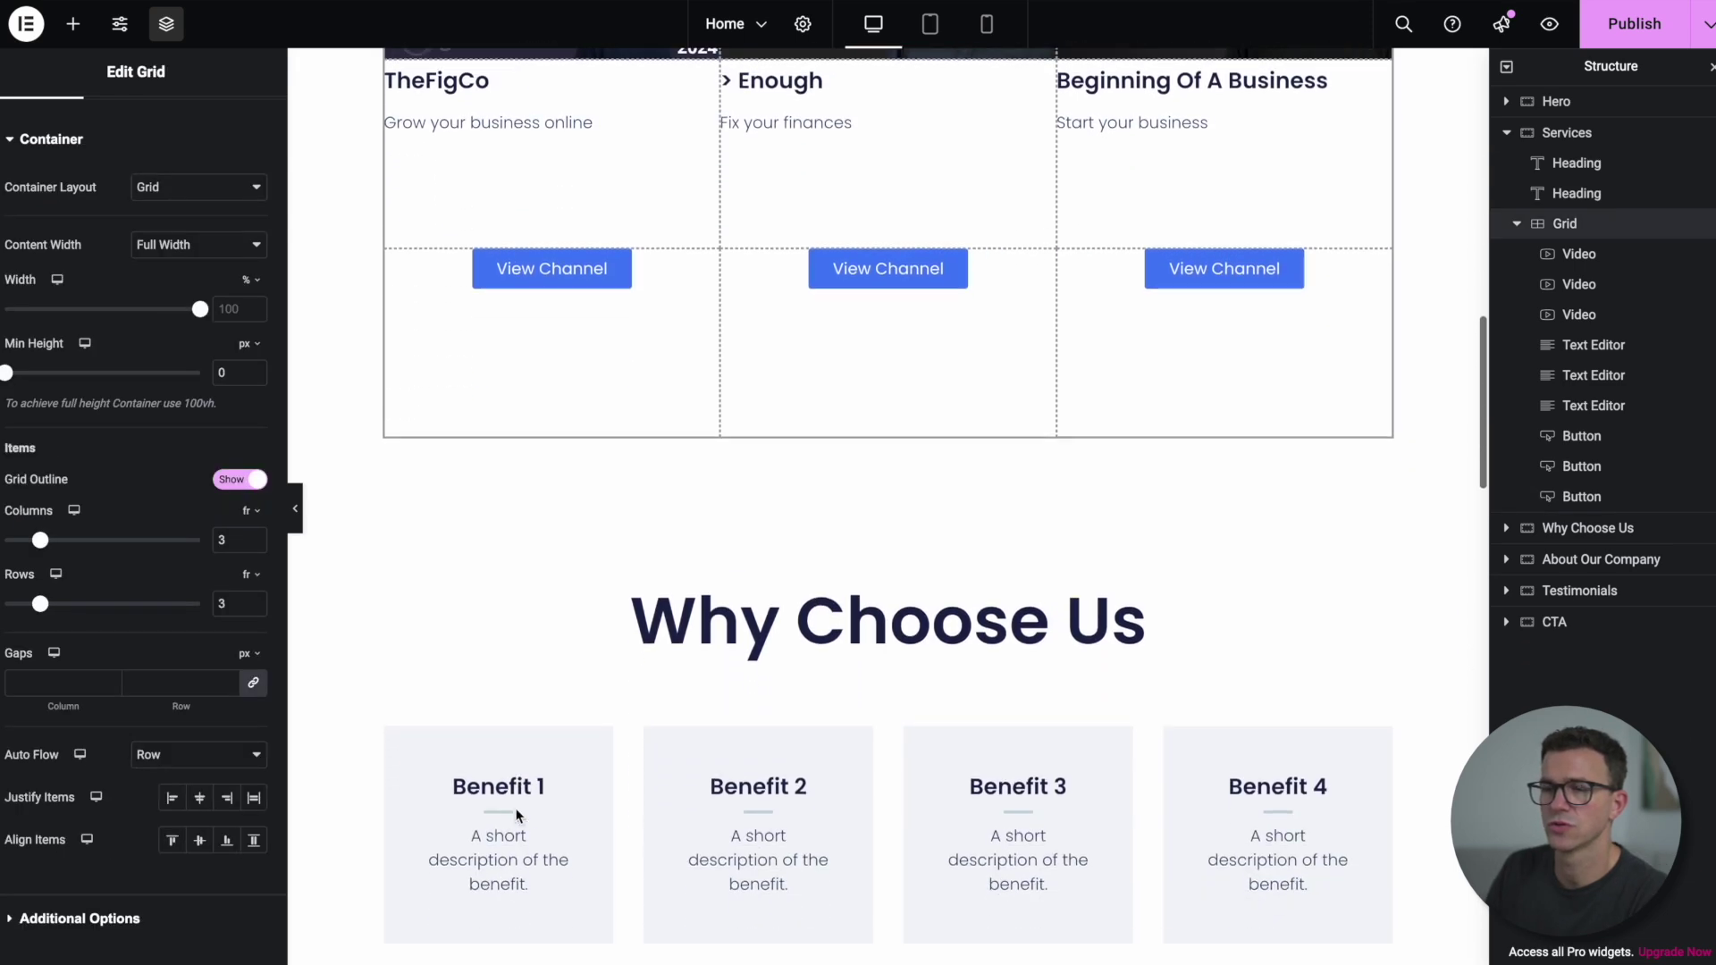
# Step: Change the Why Choose Us heading to 'Ready to launch your YouTube channel?'
pyautogui.scroll(-2, 774, 532)
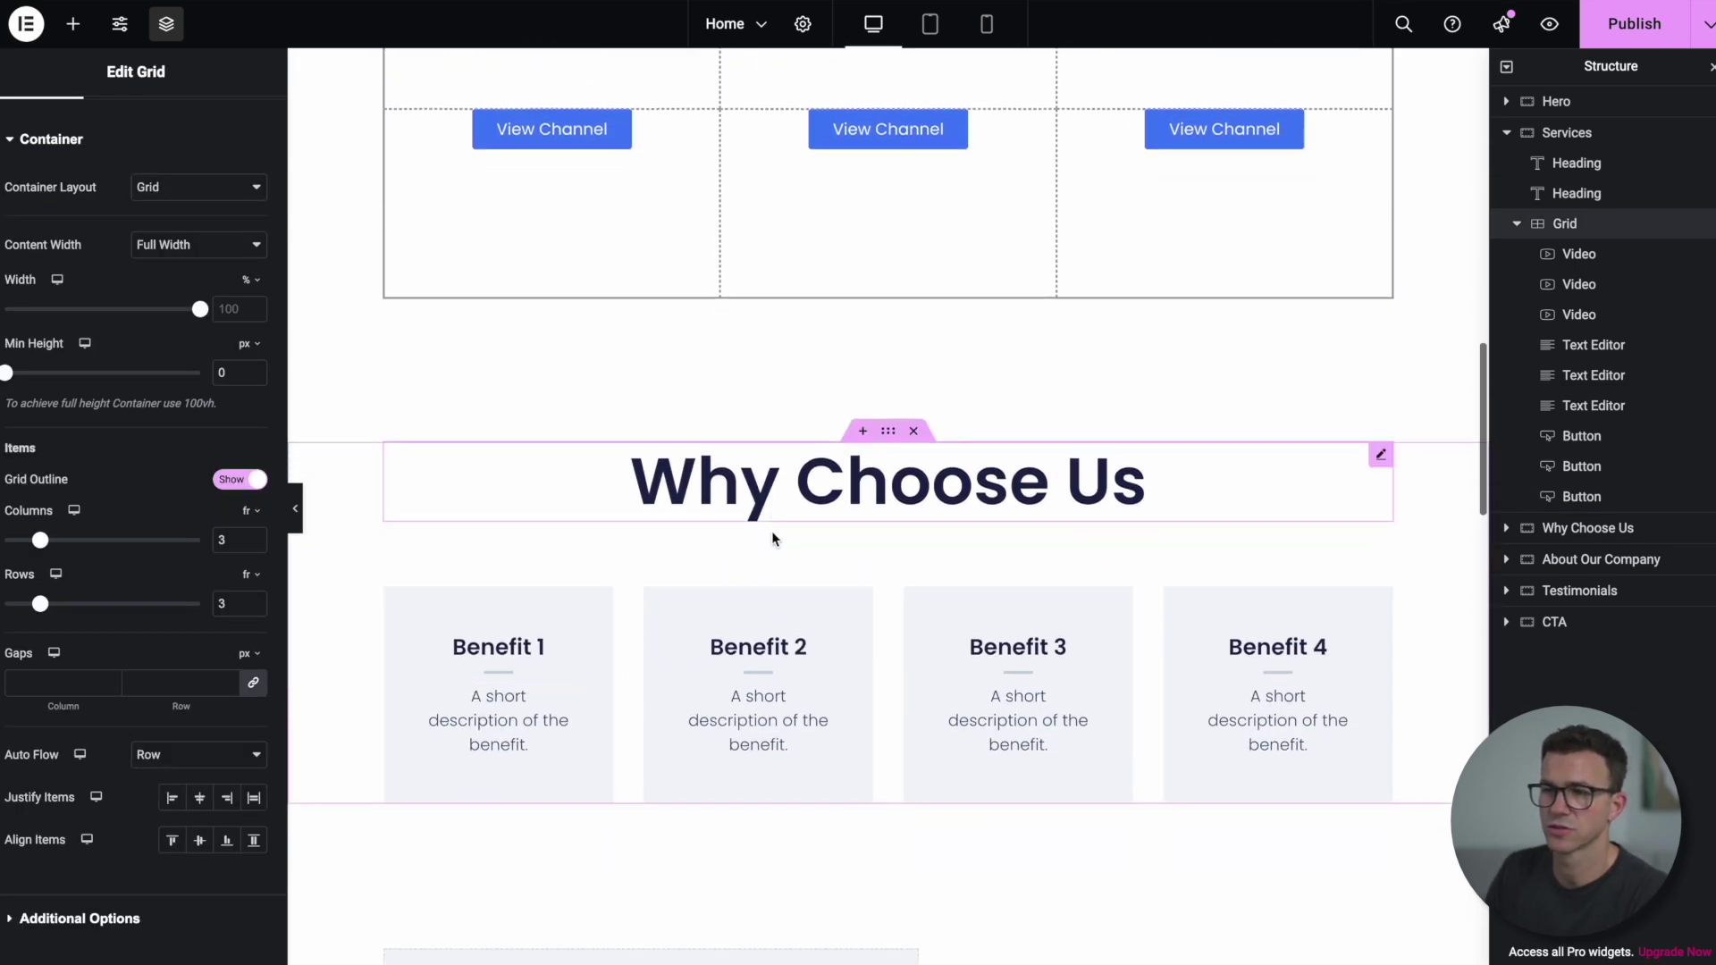
pyautogui.doubleClick(831, 407)
pyautogui.hotkey('ctrl', 'a')
pyautogui.write('Ready to launch your YouTube channel?')
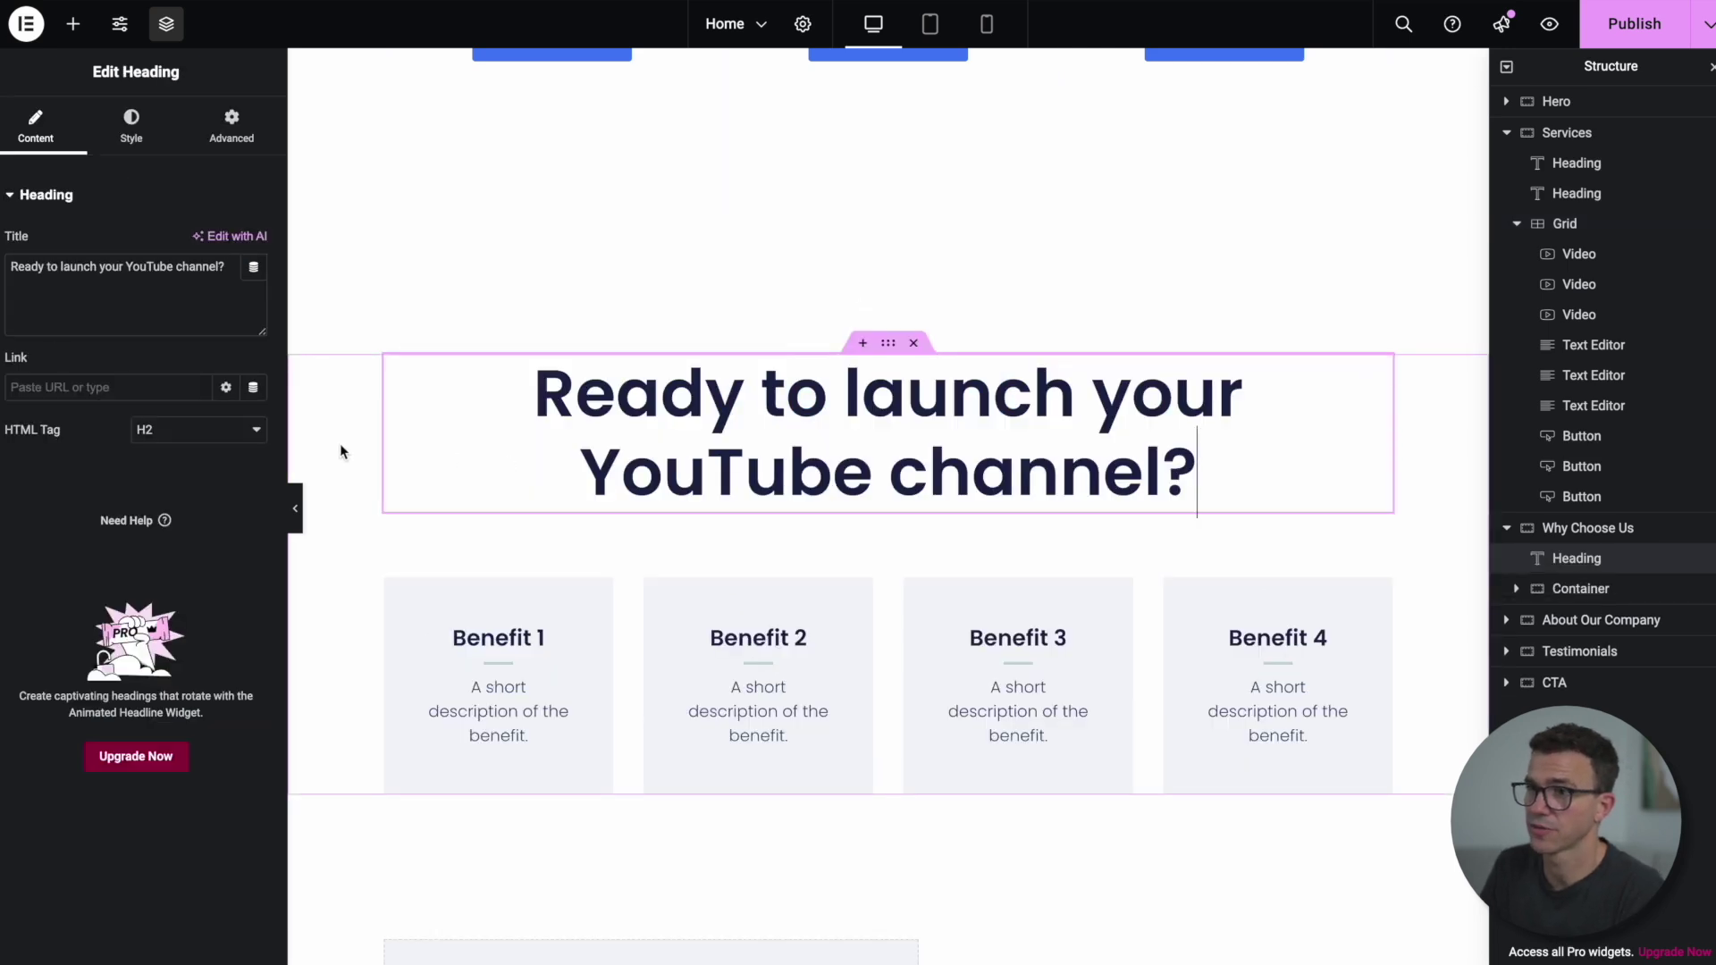
# Step: Add a Text Editor below the heading containing the roadmap line
pyautogui.click(73, 23)
pyautogui.moveTo(66, 644); pyautogui.dragTo(861, 528)
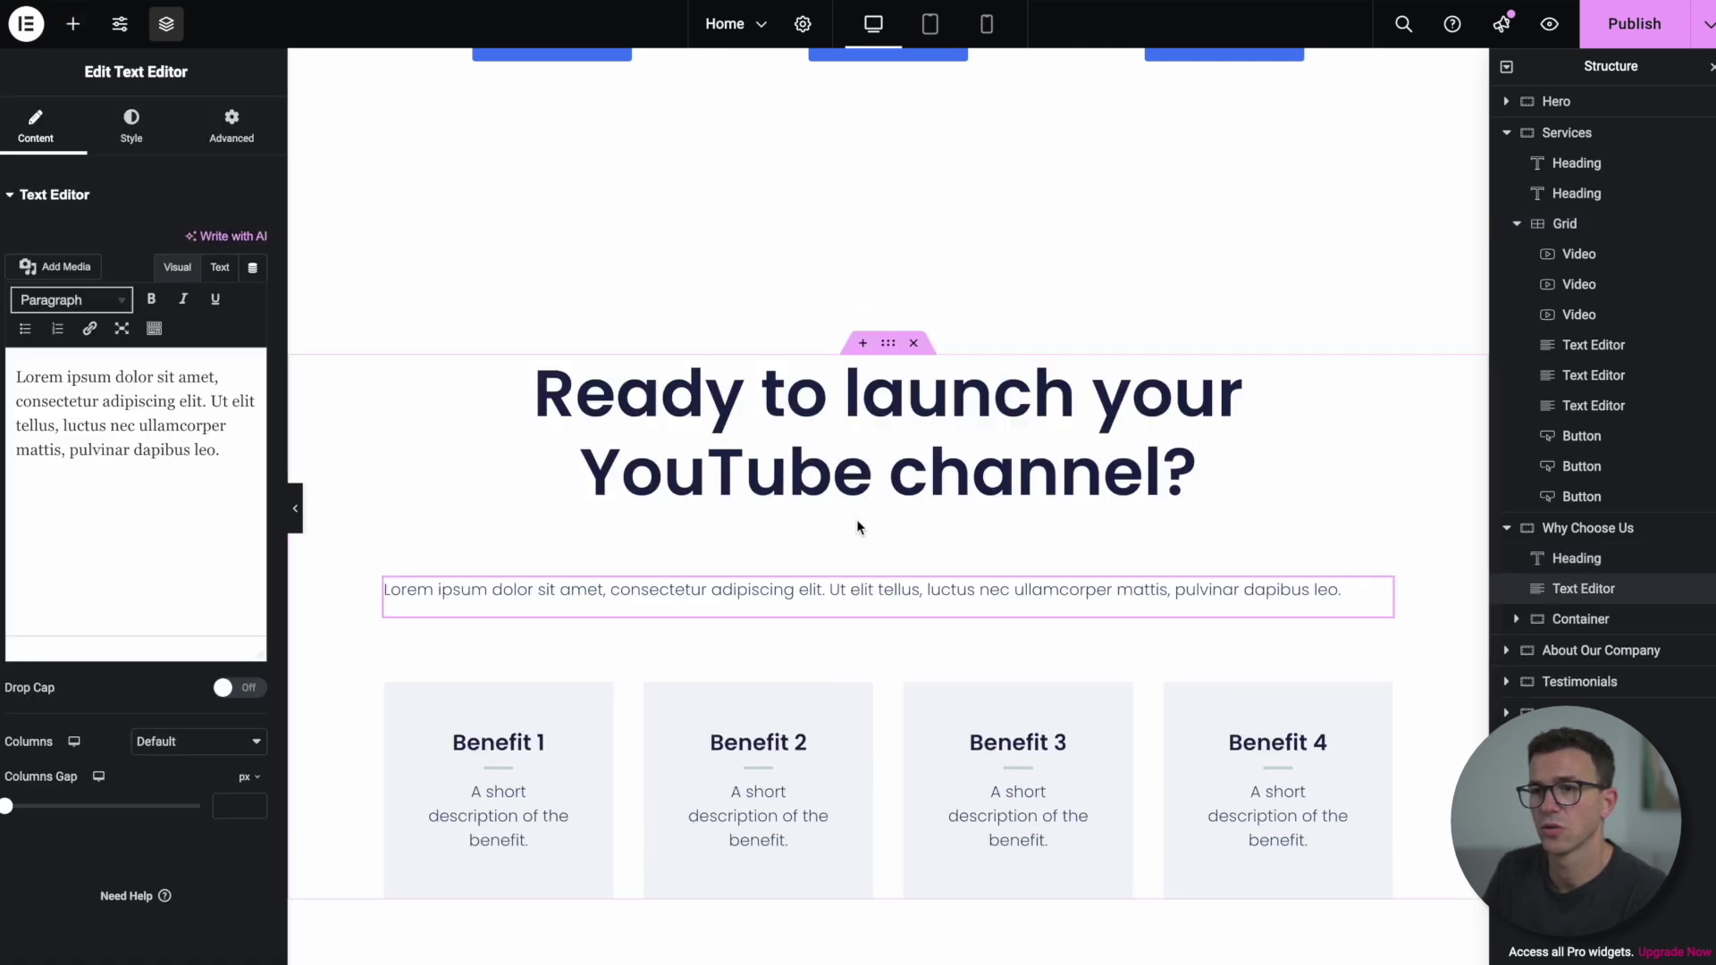
pyautogui.hotkey('ctrl', 'a')
pyautogui.write("In 48 hours, in channel launch roadmap we'll help you")
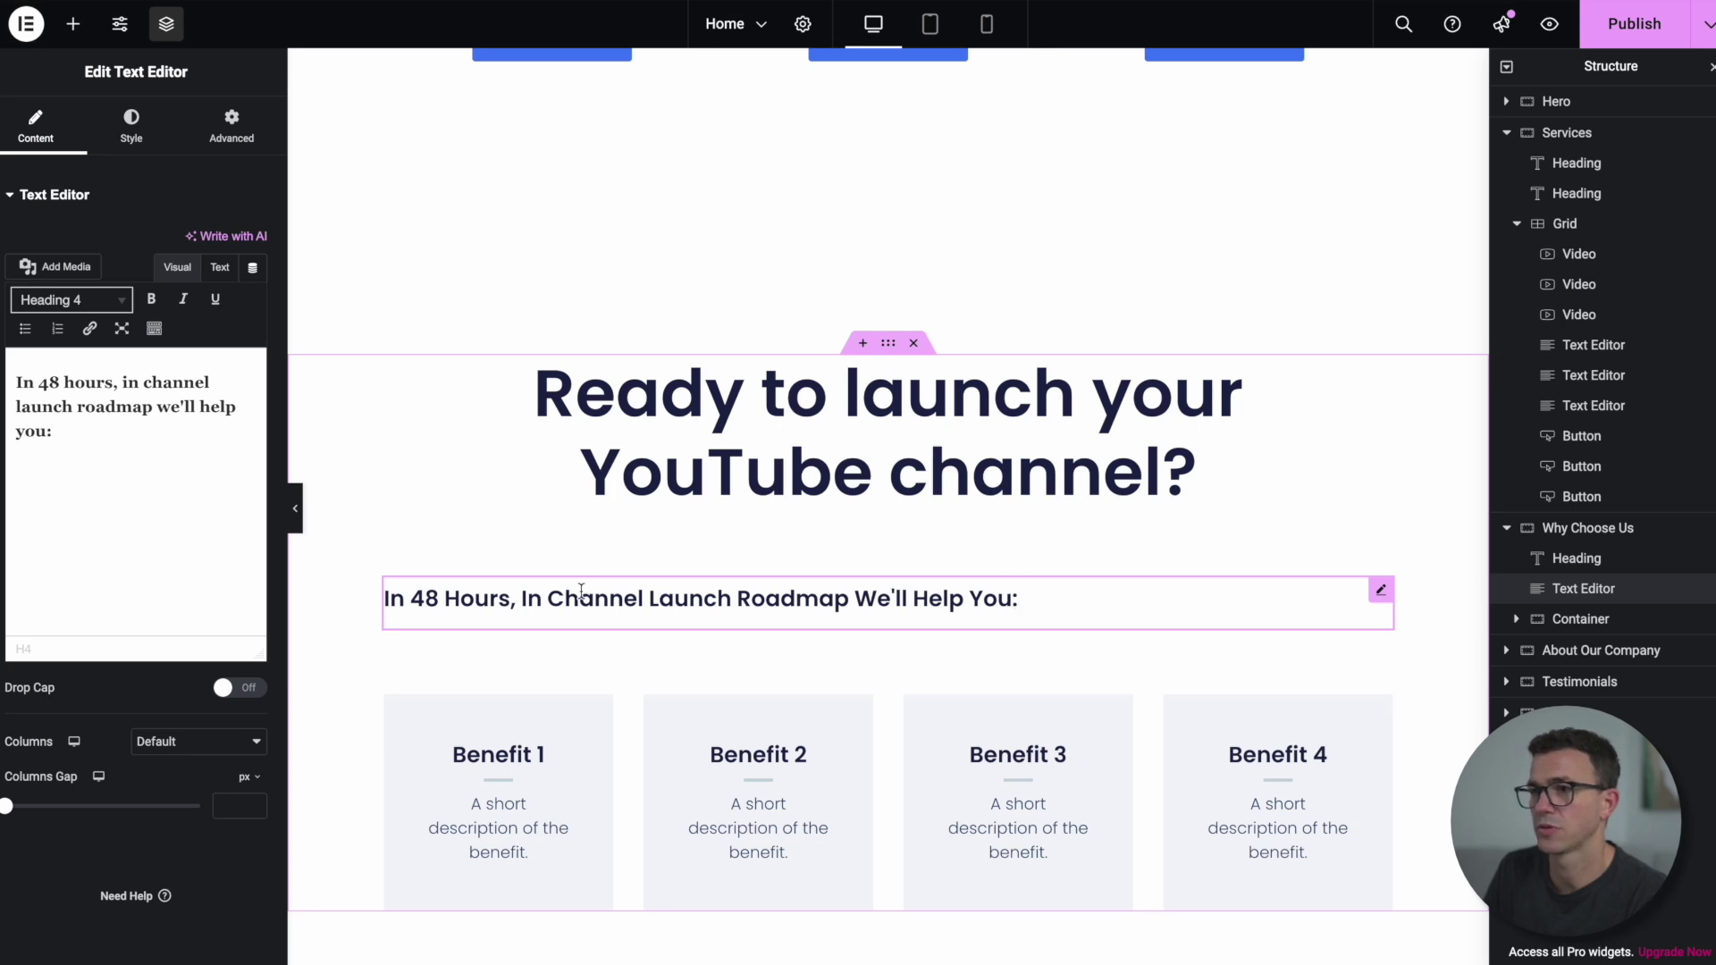
# Step: Delete the Benefit 4 card, leaving three benefit cards
pyautogui.scroll(-2, 575, 566)
pyautogui.click(1278, 616)
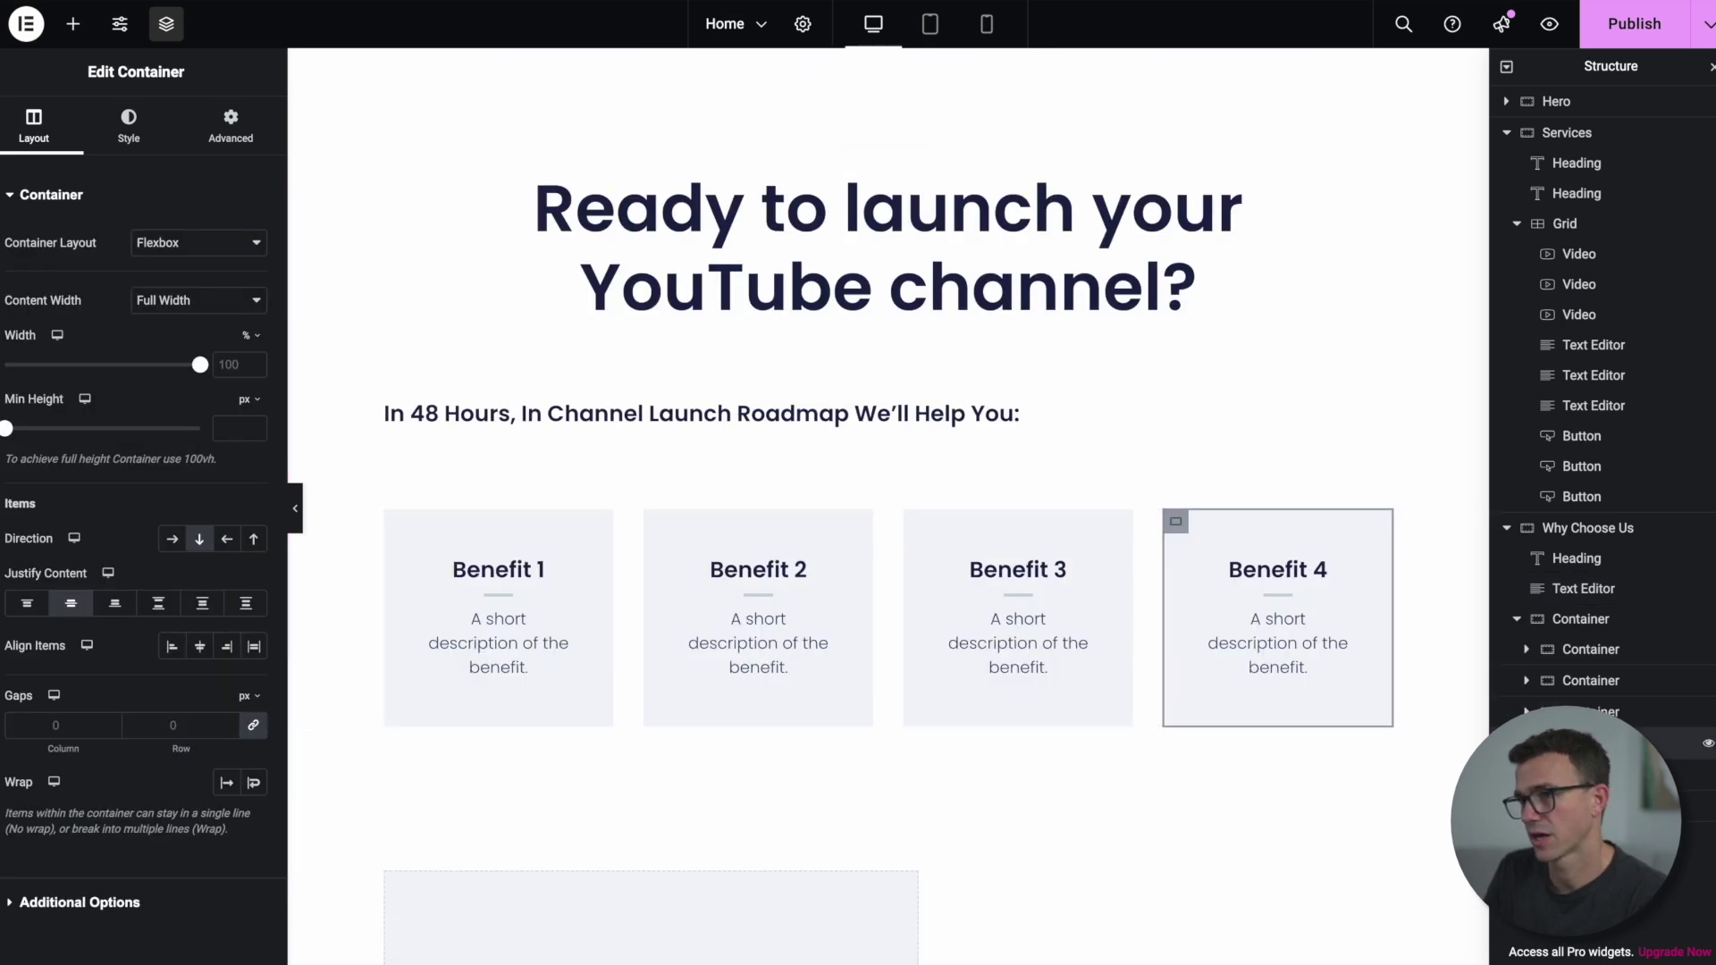
pyautogui.rightClick(1591, 742)
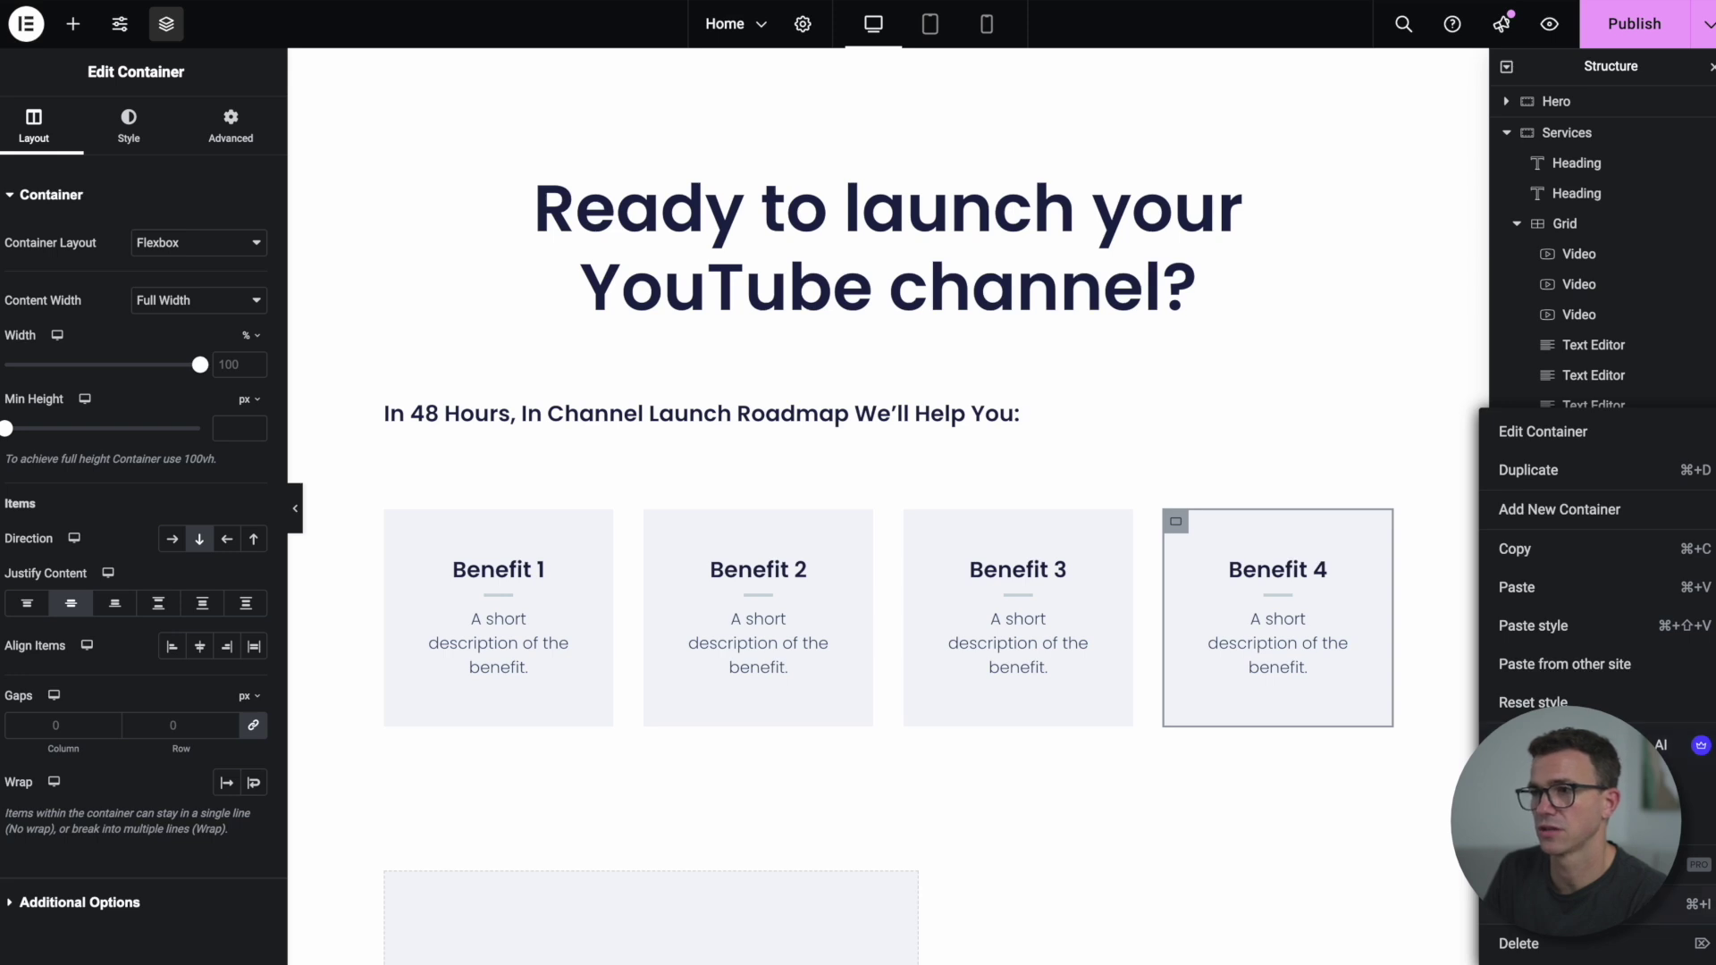
pyautogui.click(1559, 944)
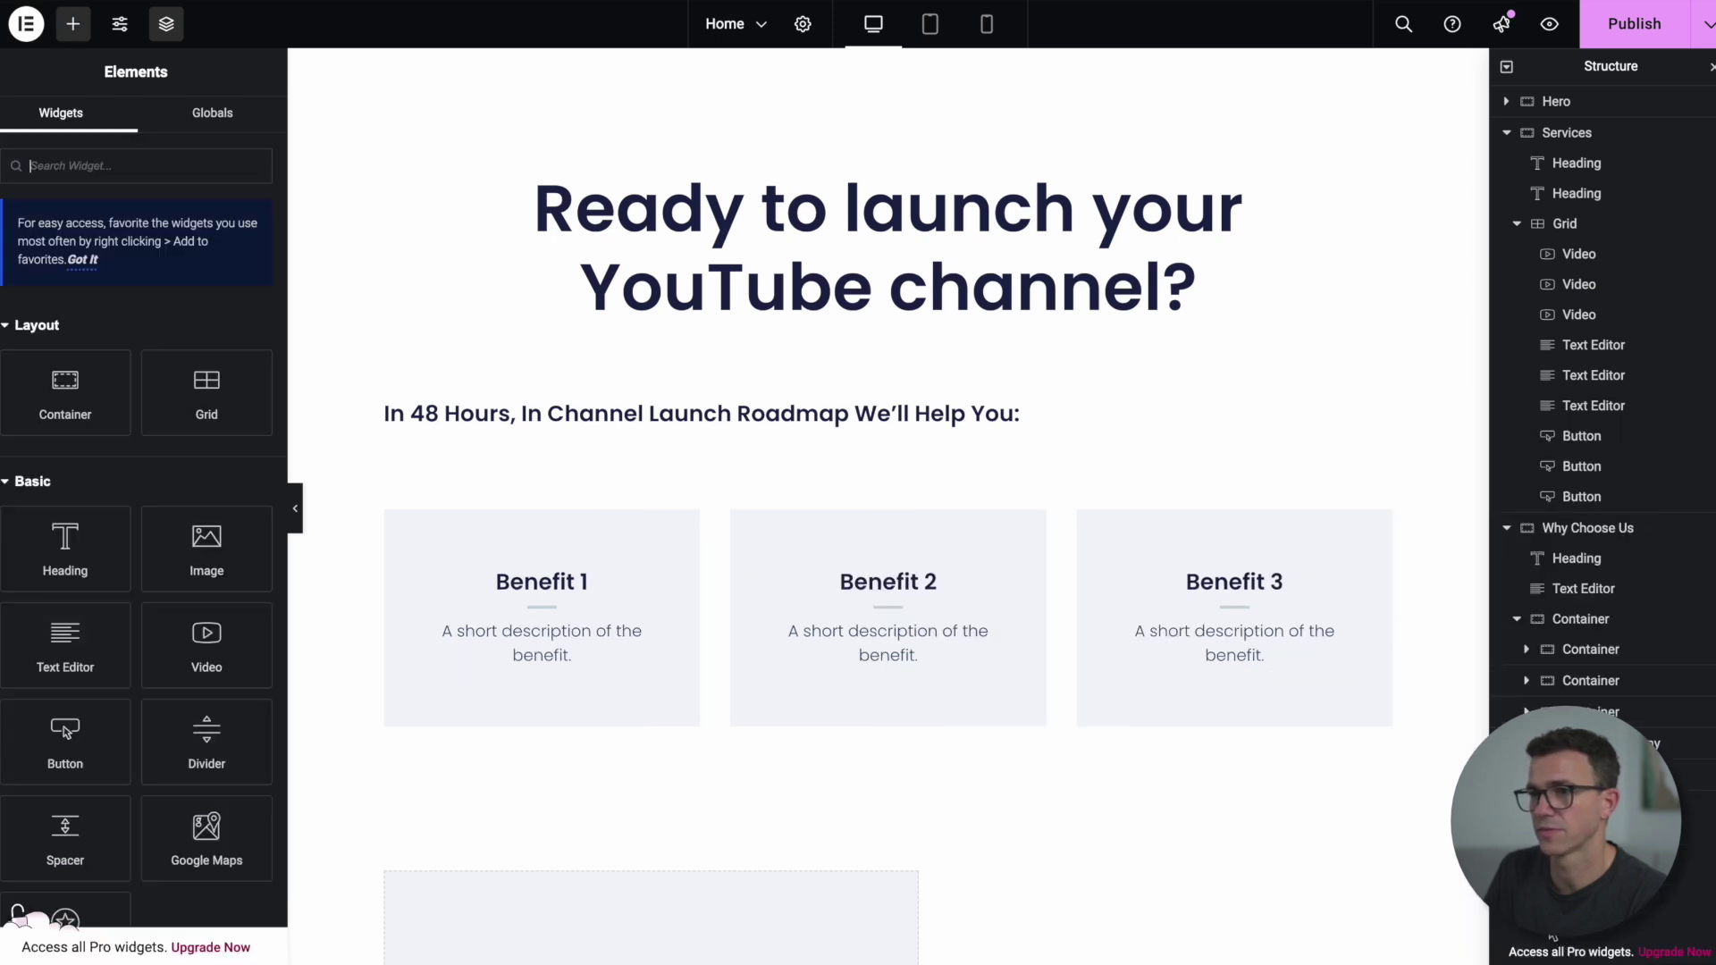
pyautogui.click(530, 582)
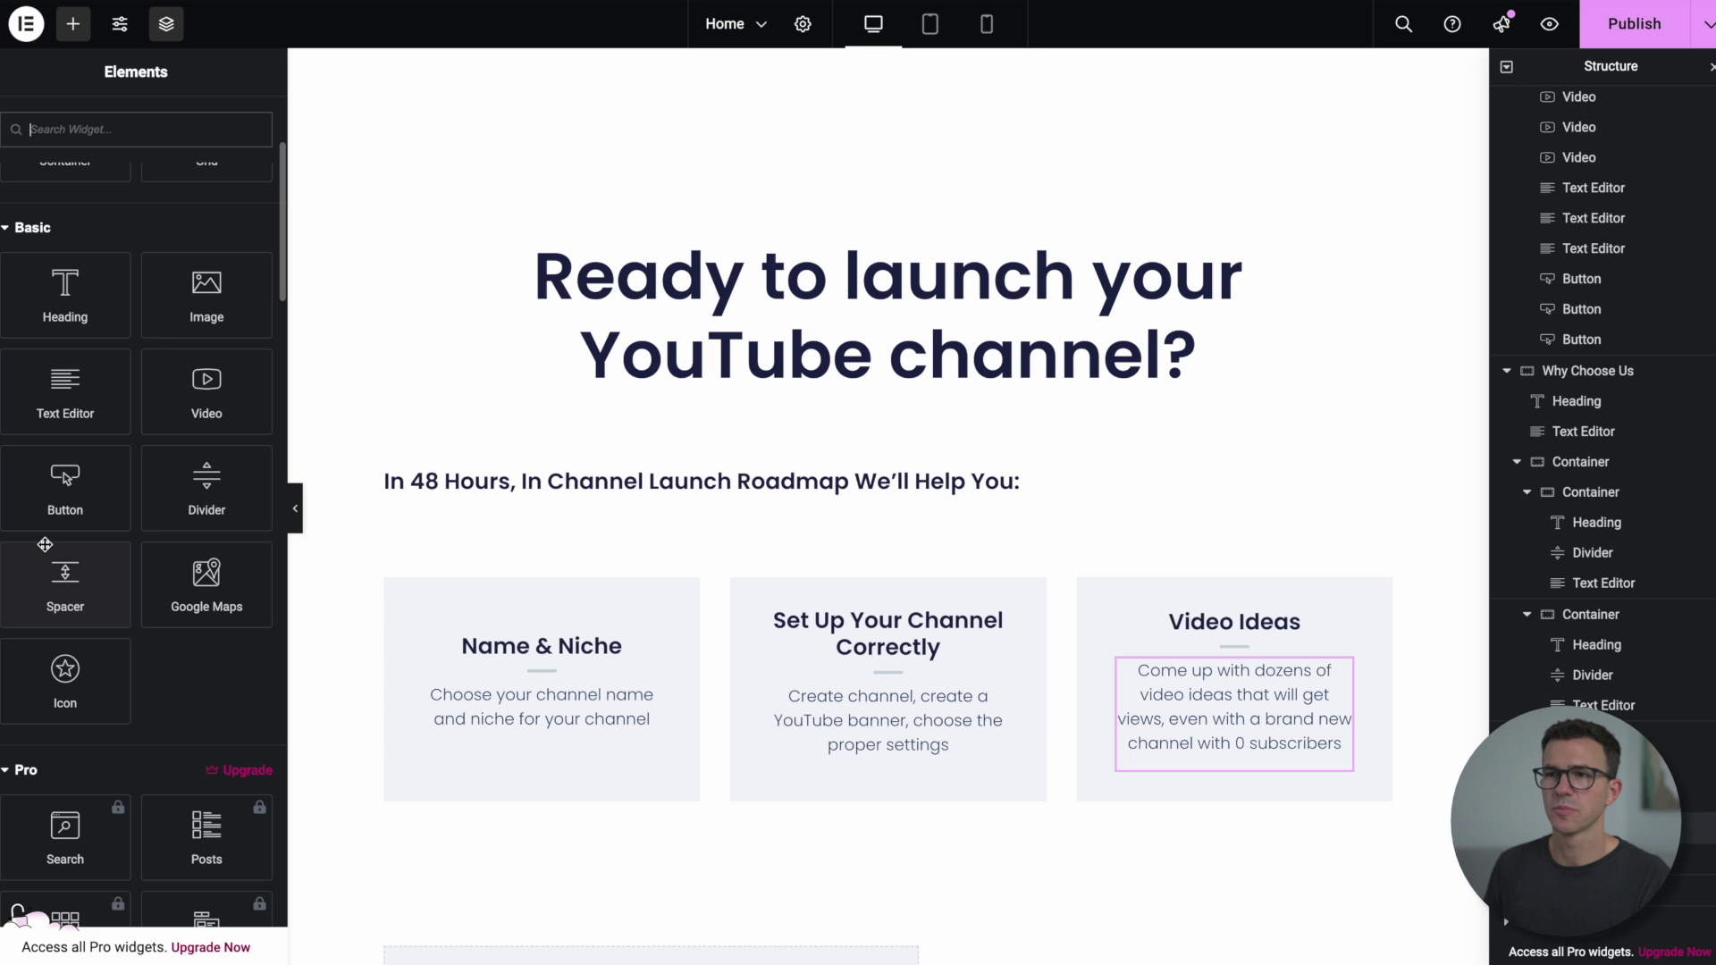
# Step: Add a Button widget and reorder so the roadmap line sits above the benefit cards
pyautogui.moveTo(64, 487); pyautogui.dragTo(852, 894)
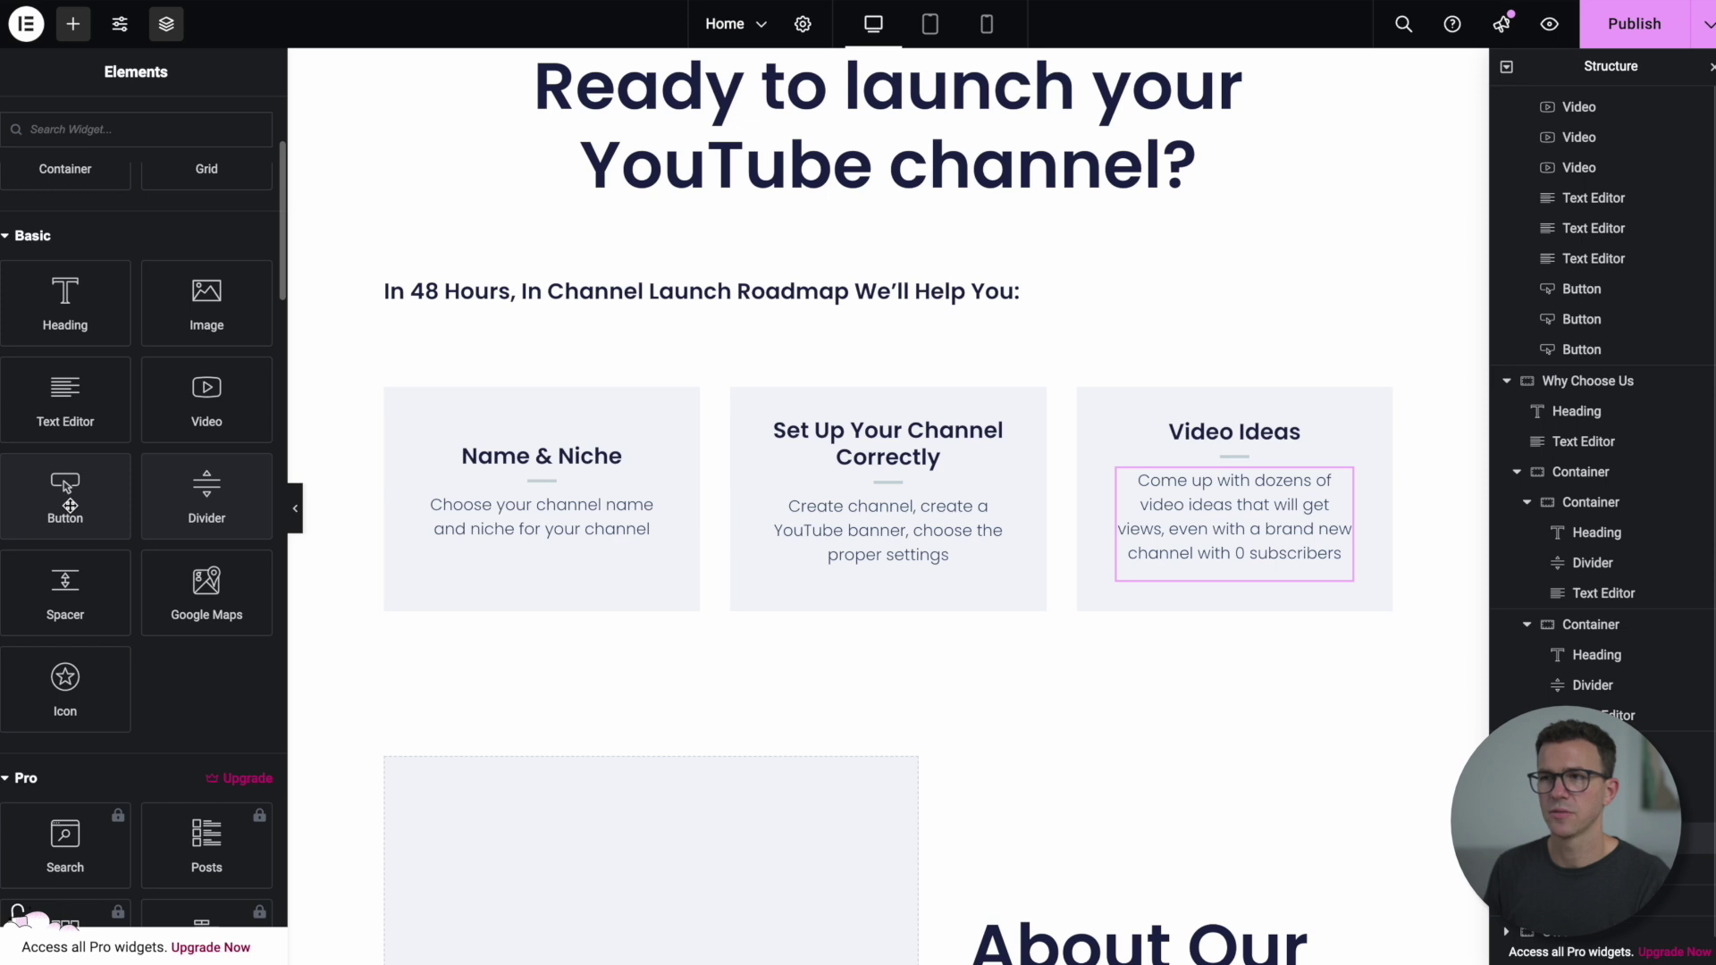
pyautogui.moveTo(69, 506); pyautogui.dragTo(663, 313)
pyautogui.click(1519, 504)
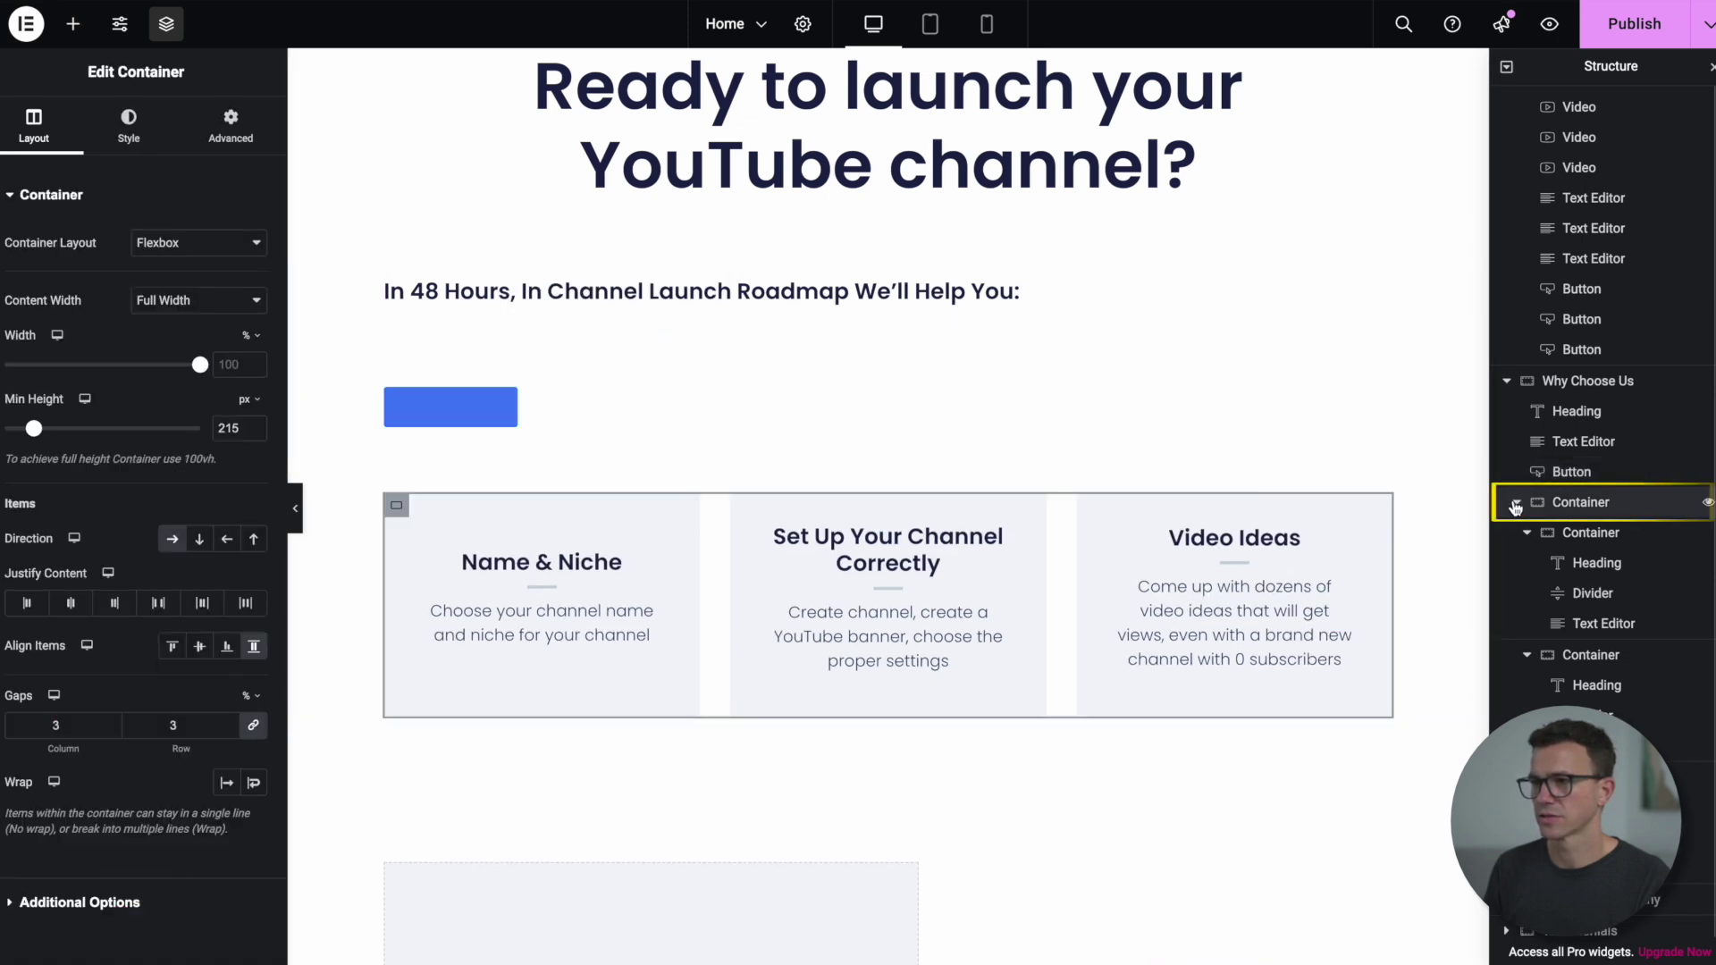
pyautogui.moveTo(1570, 505); pyautogui.dragTo(1564, 503)
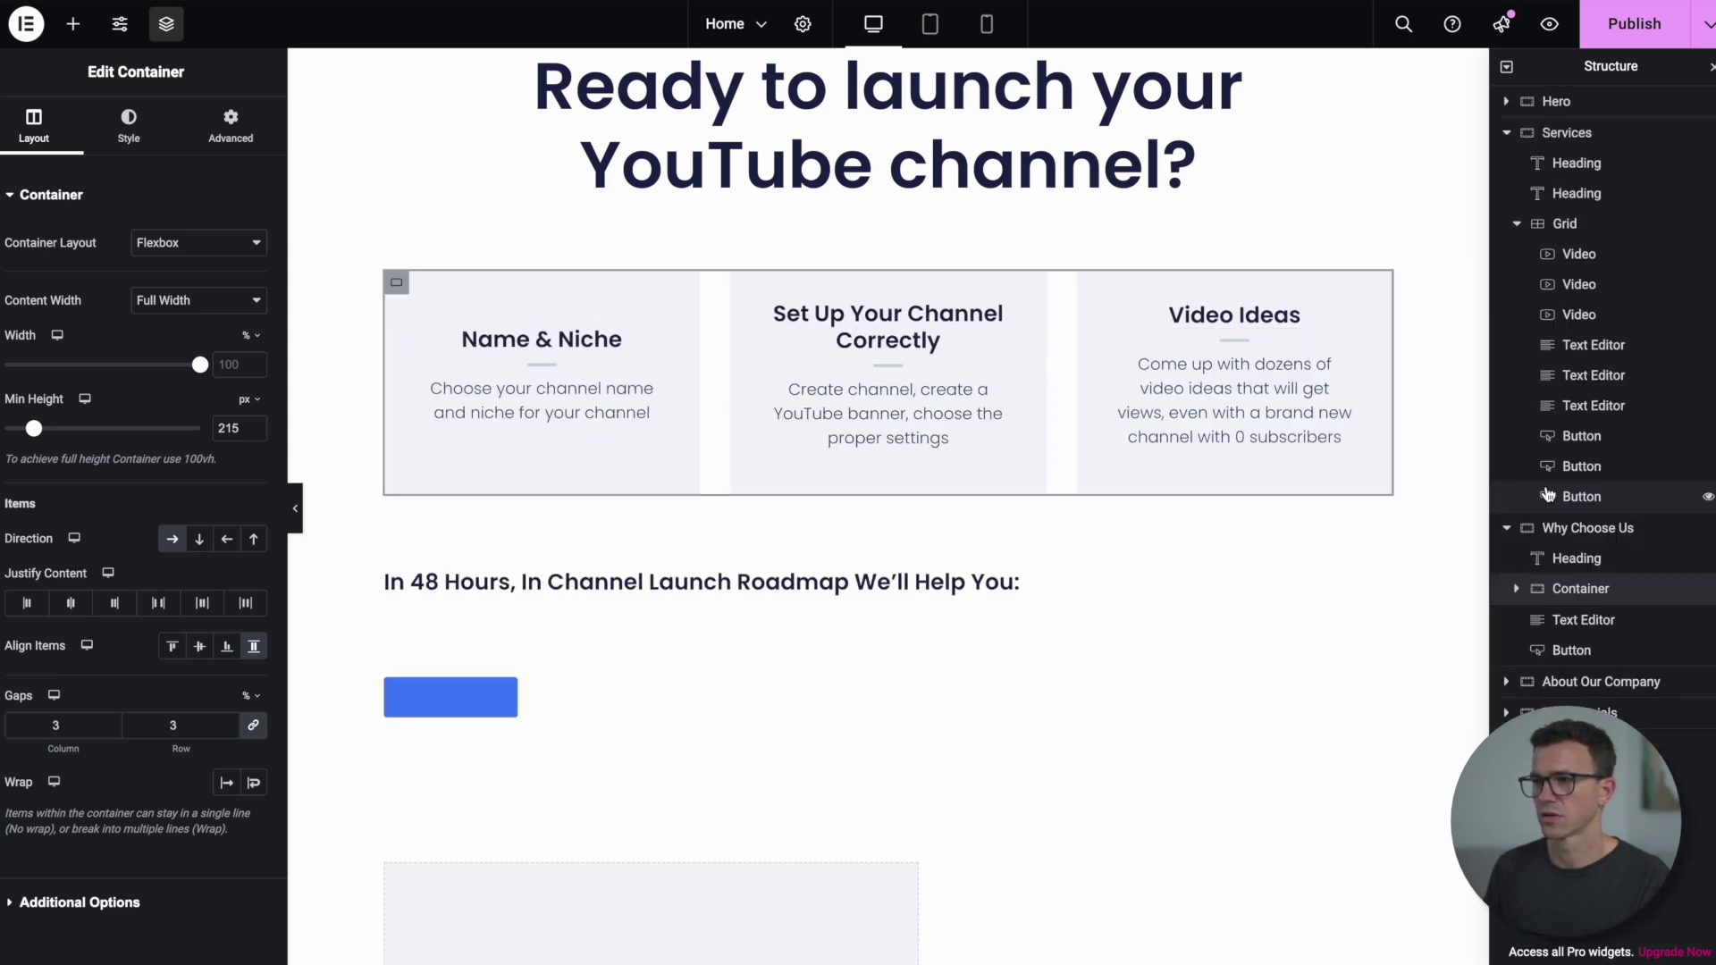
pyautogui.moveTo(1557, 619); pyautogui.dragTo(1565, 591)
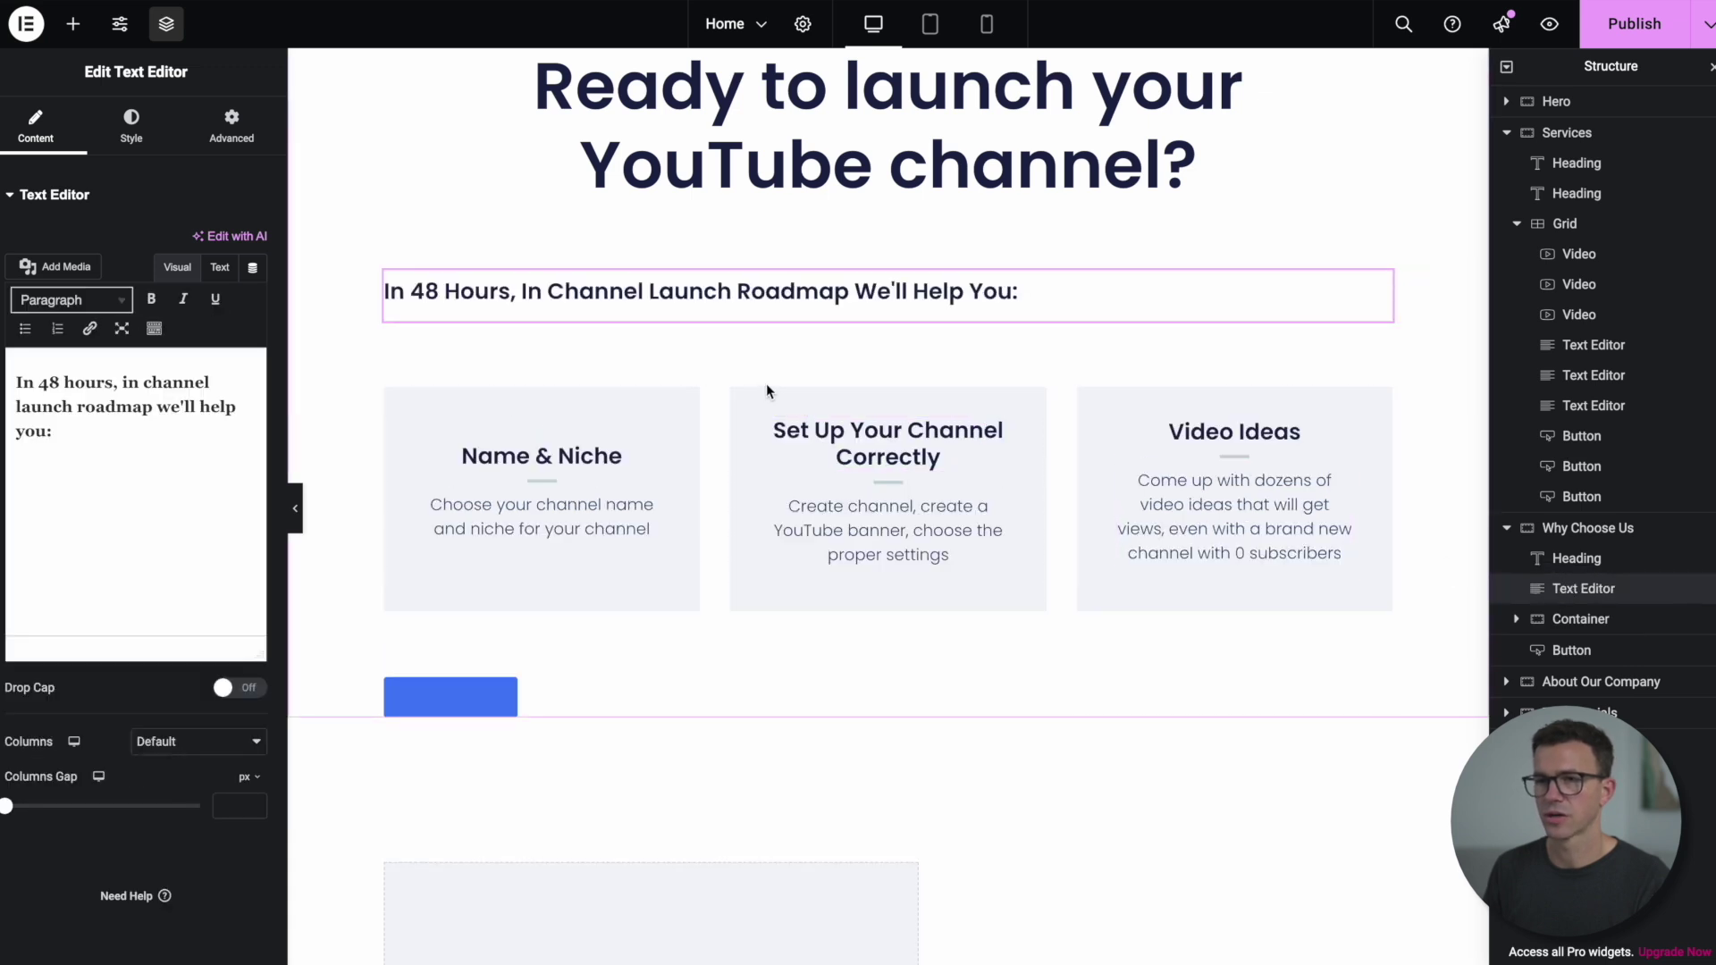
# Step: Set the new button's label to 'Ready for Takeoff'
pyautogui.click(467, 714)
pyautogui.doubleClick(474, 699)
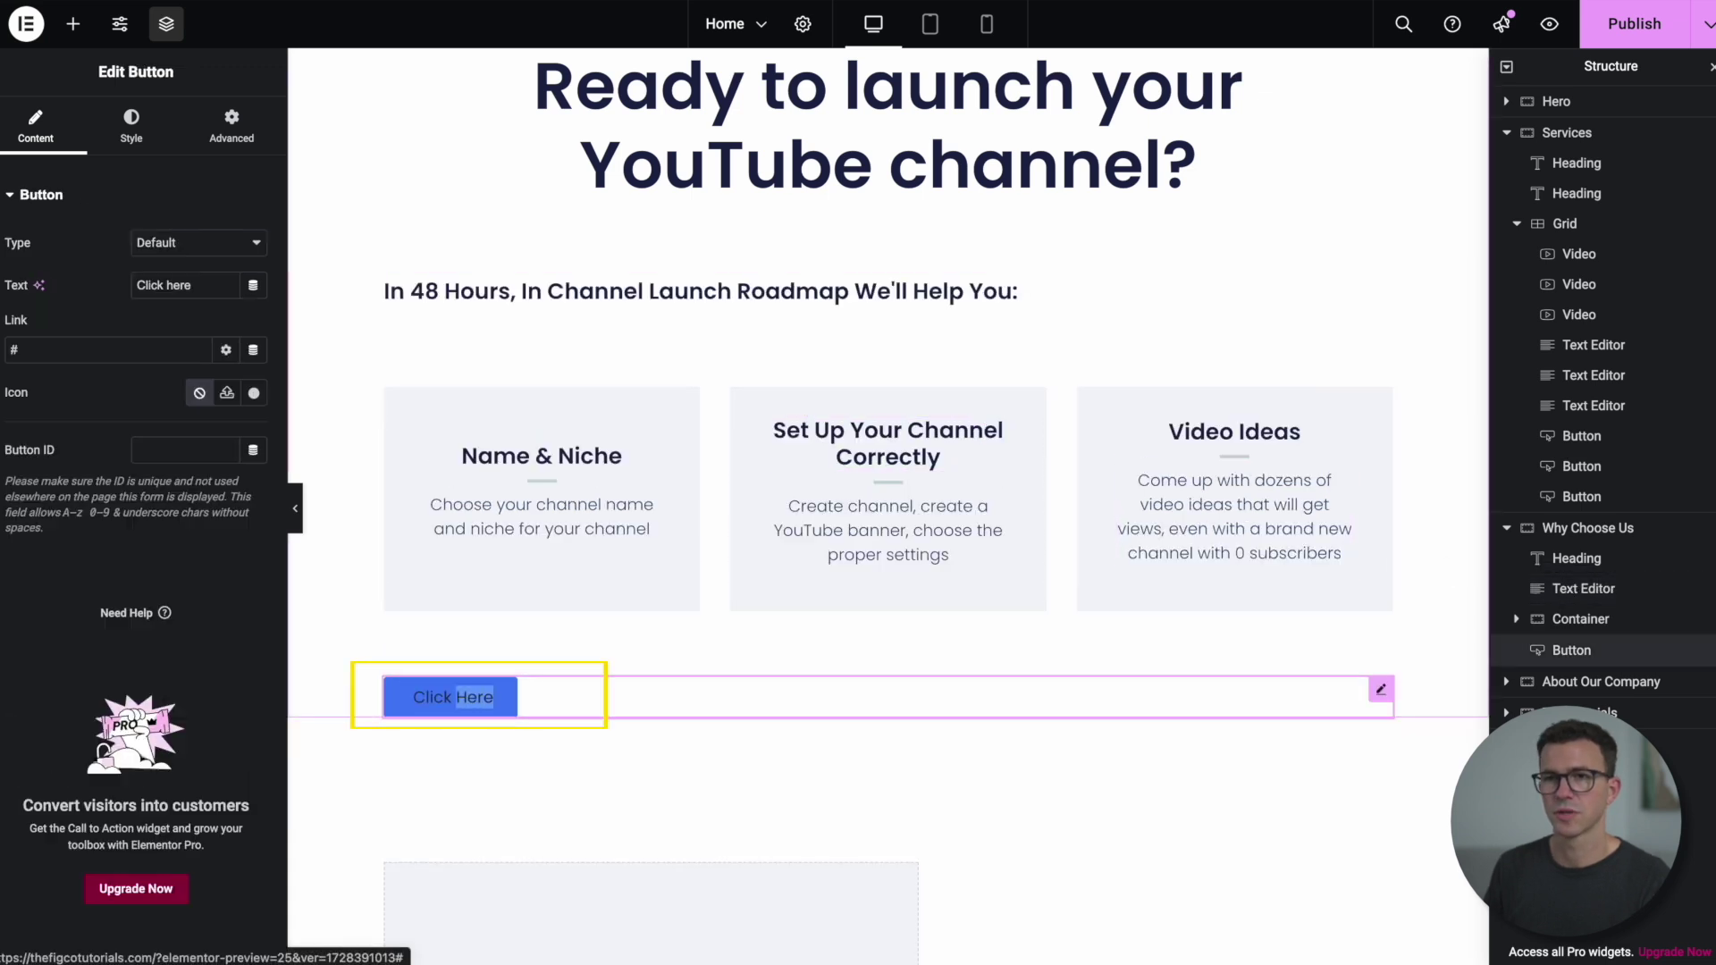
pyautogui.write('Ready for Takeoff')
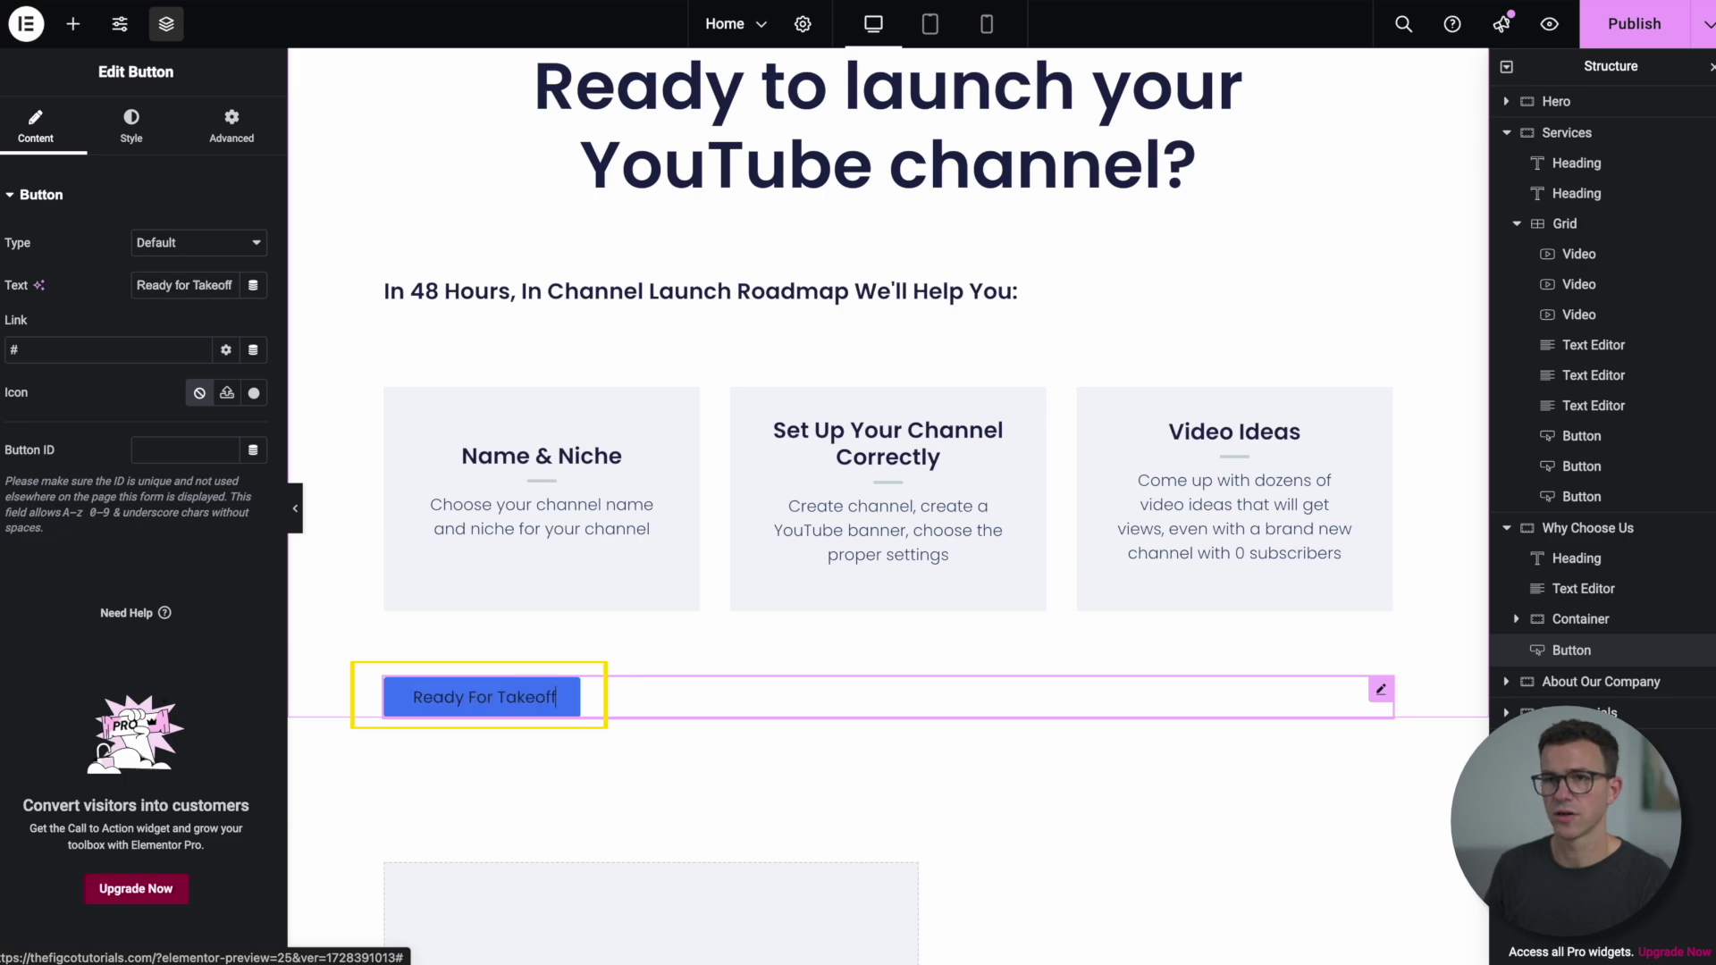
pyautogui.click(227, 392)
# Step: Add the Rocket icon to the button, positioned after the text
pyautogui.write('rocket')
pyautogui.click(672, 297)
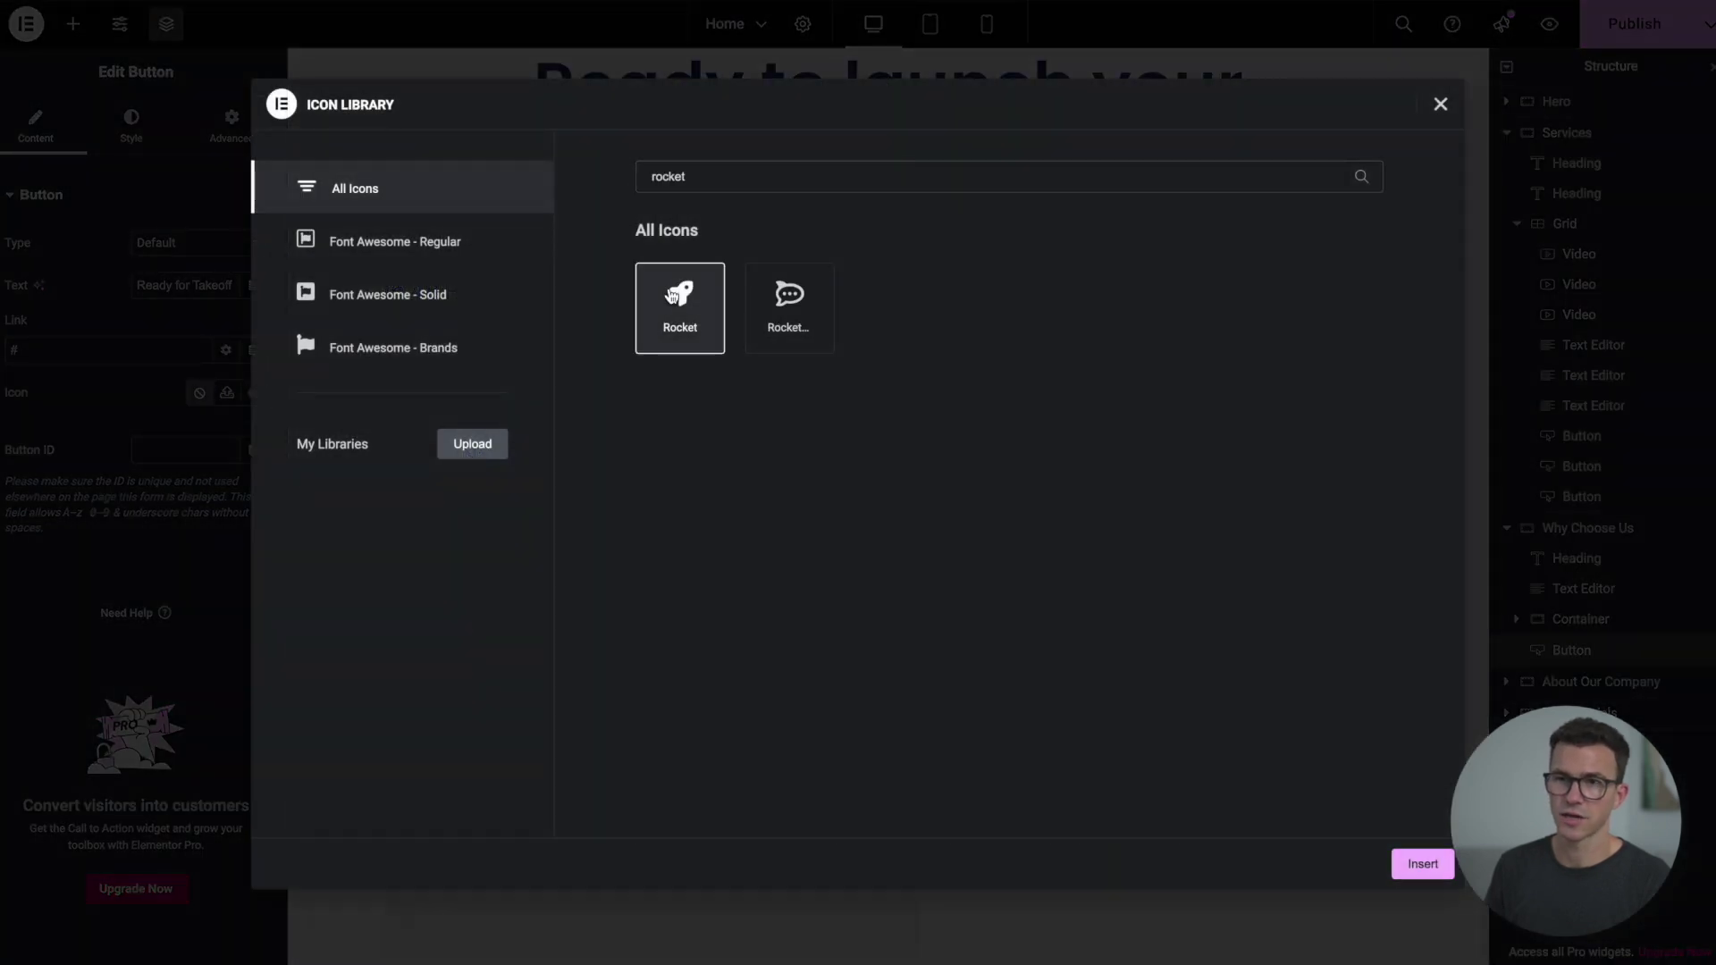
pyautogui.click(1422, 864)
pyautogui.click(254, 435)
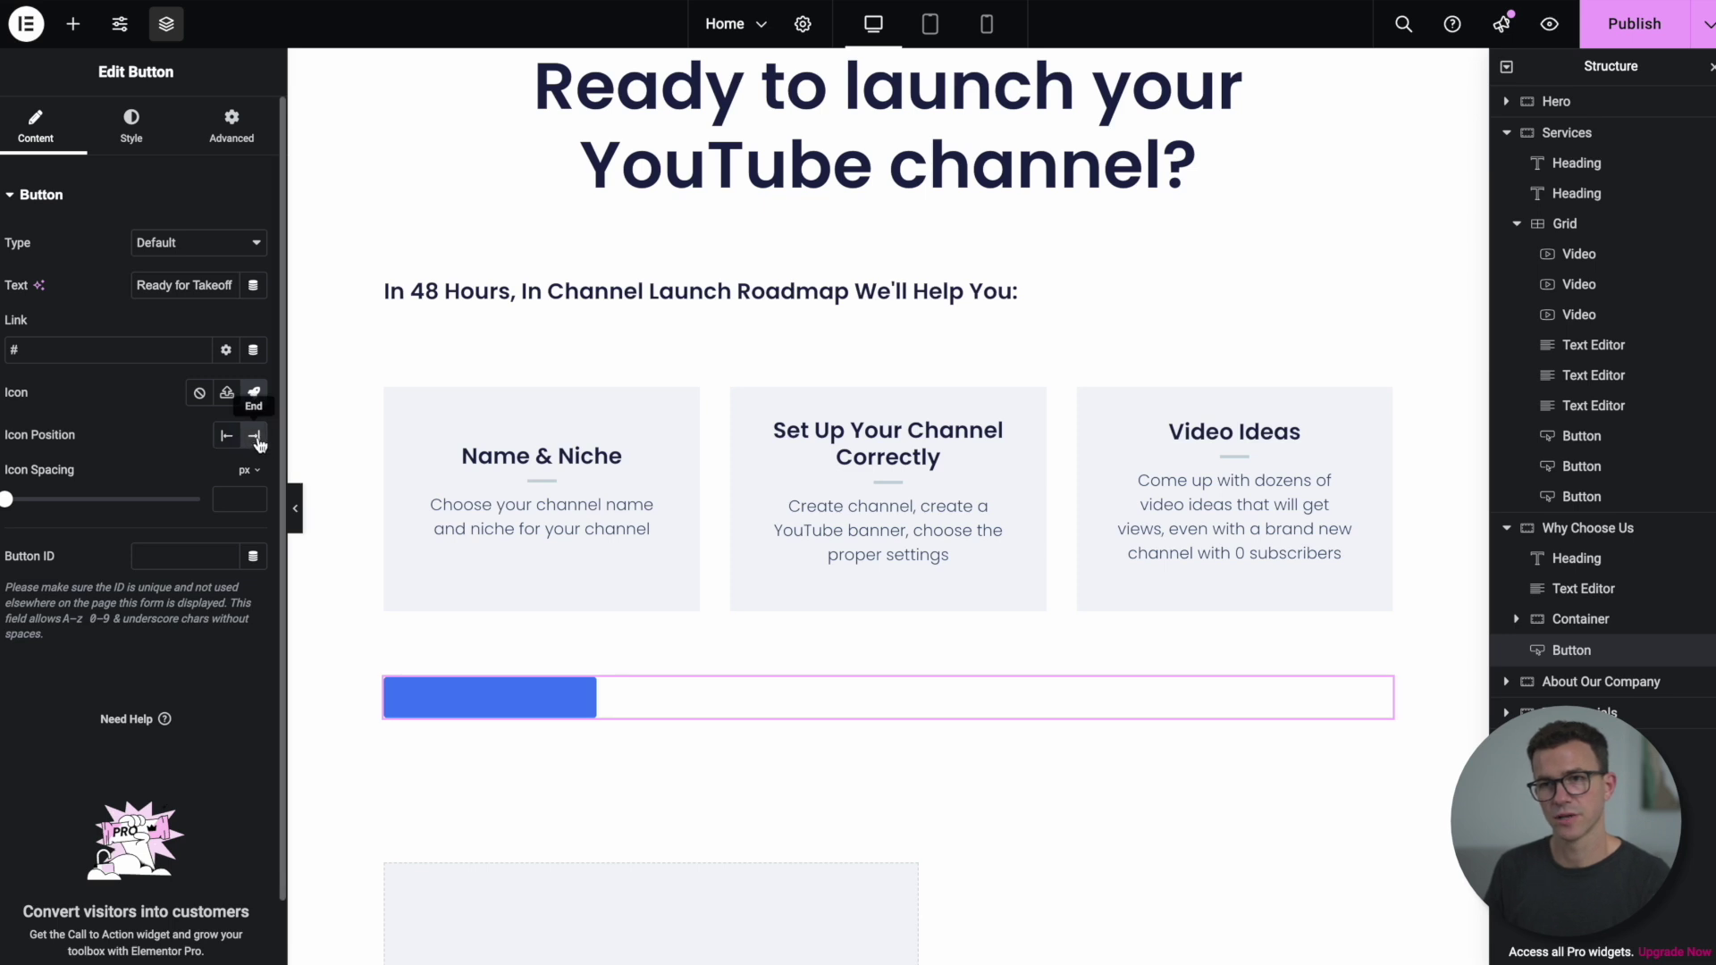
# Step: Give the button white text and a red background colour
pyautogui.click(145, 148)
pyautogui.click(253, 412)
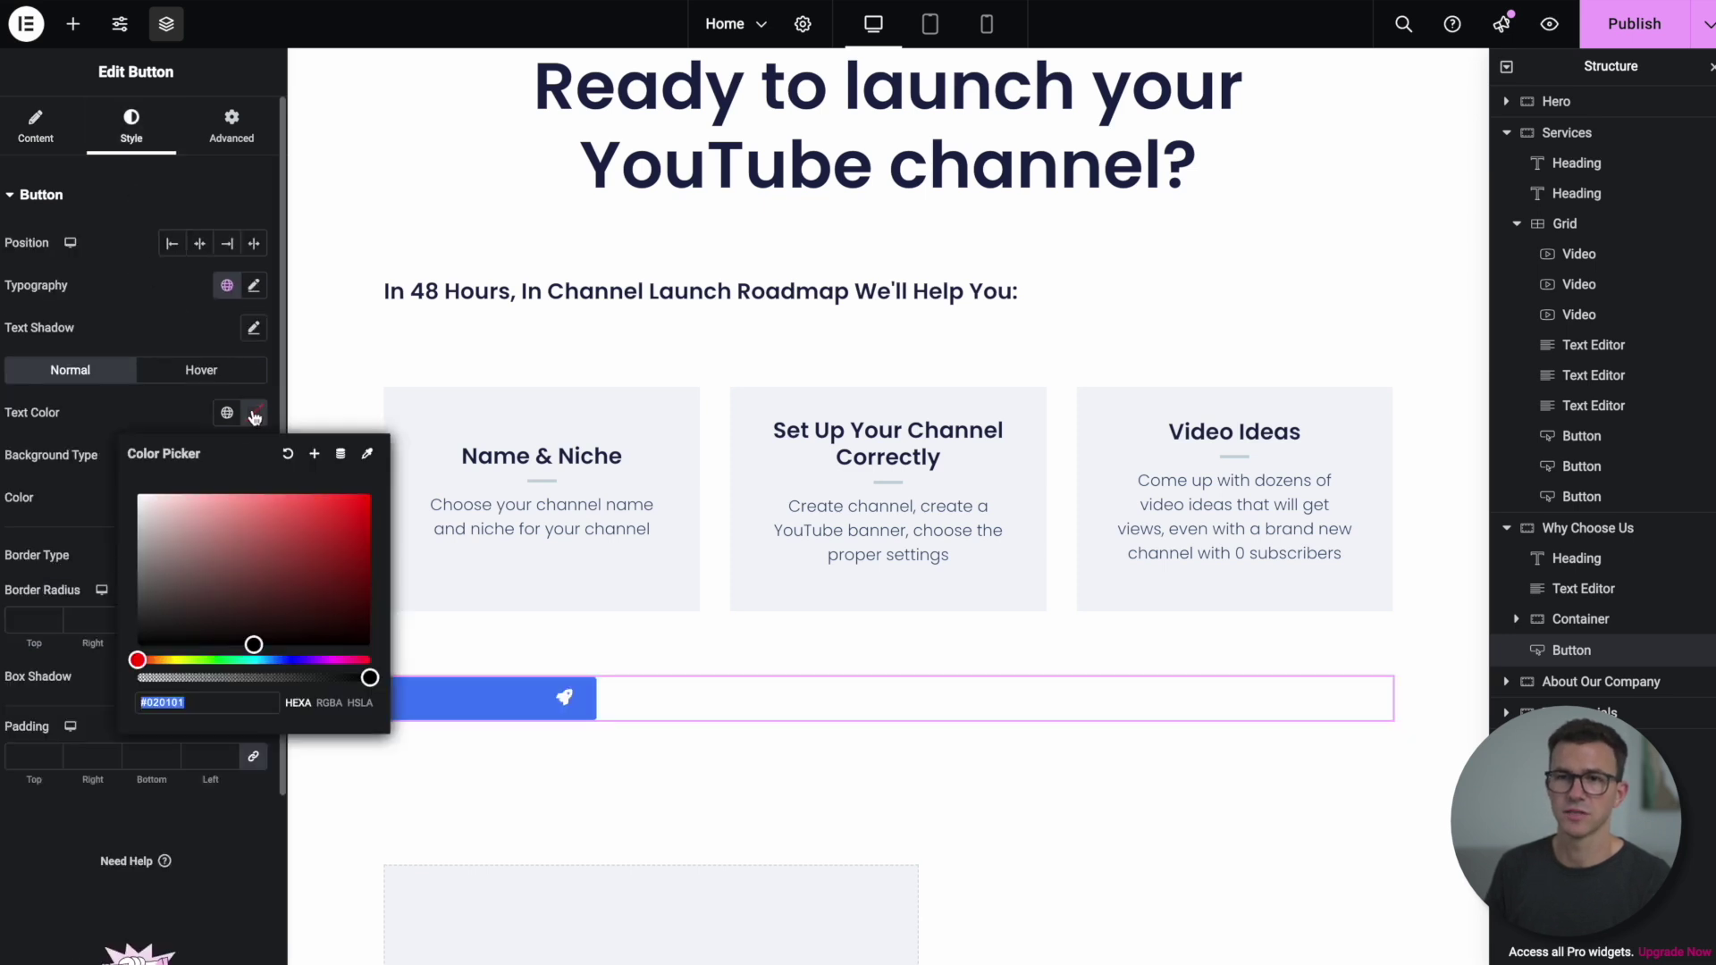
pyautogui.click(141, 496)
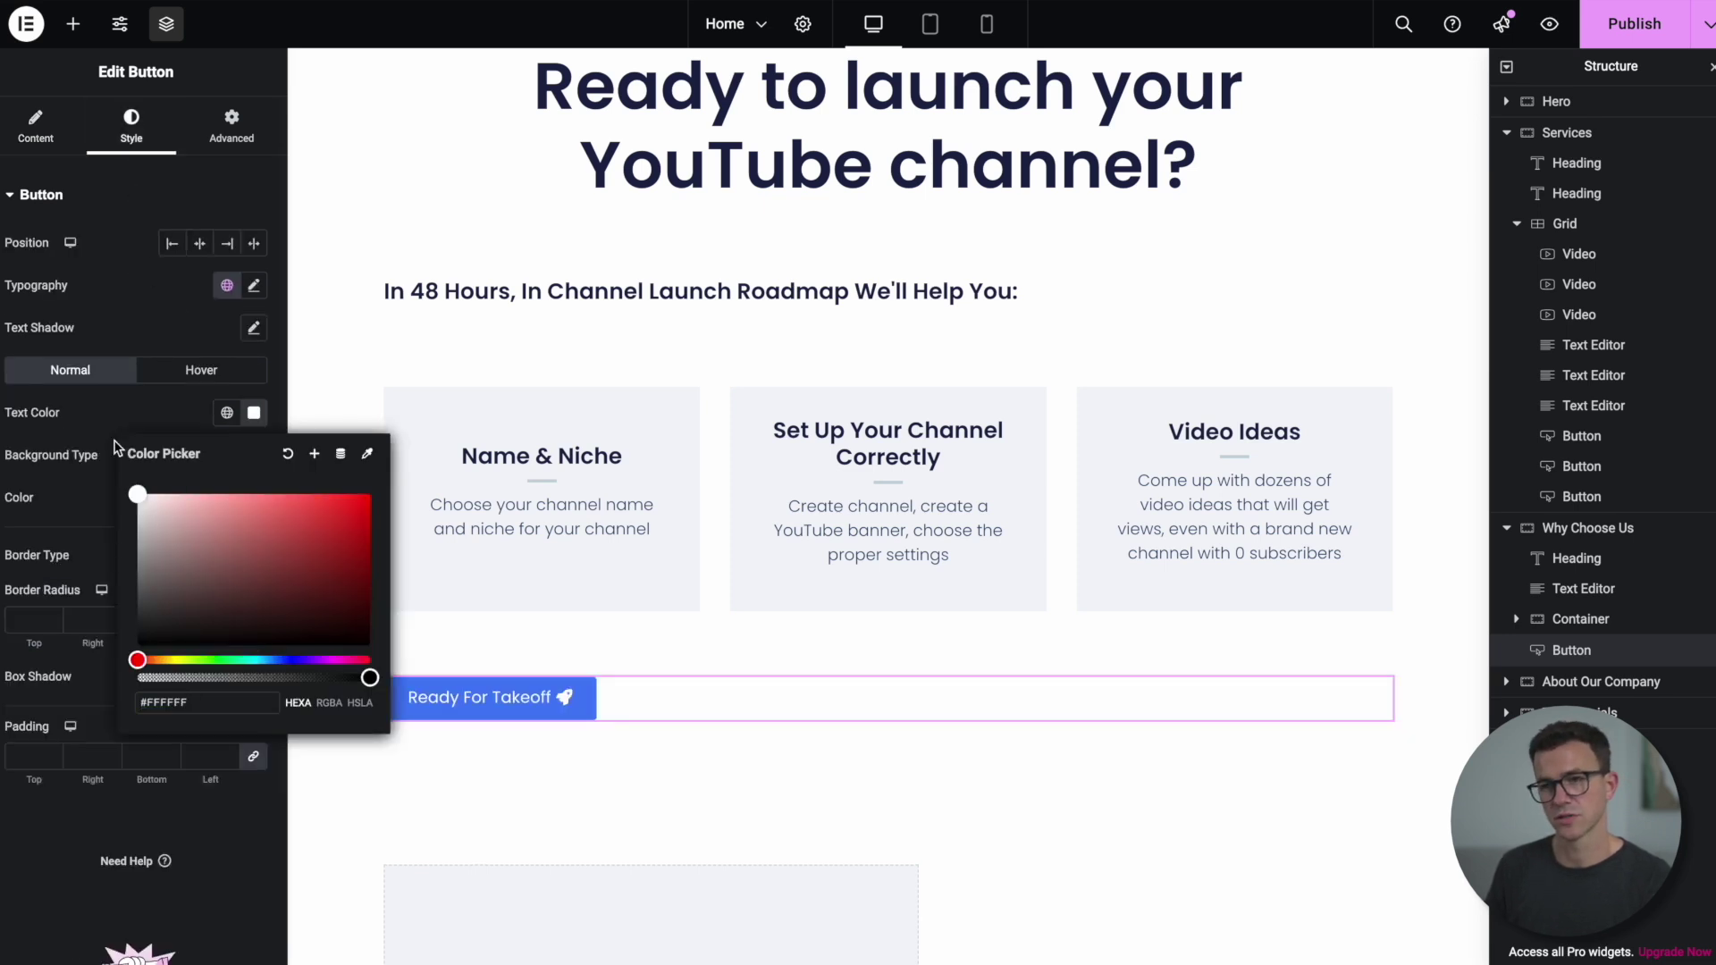
pyautogui.click(143, 423)
pyautogui.click(254, 498)
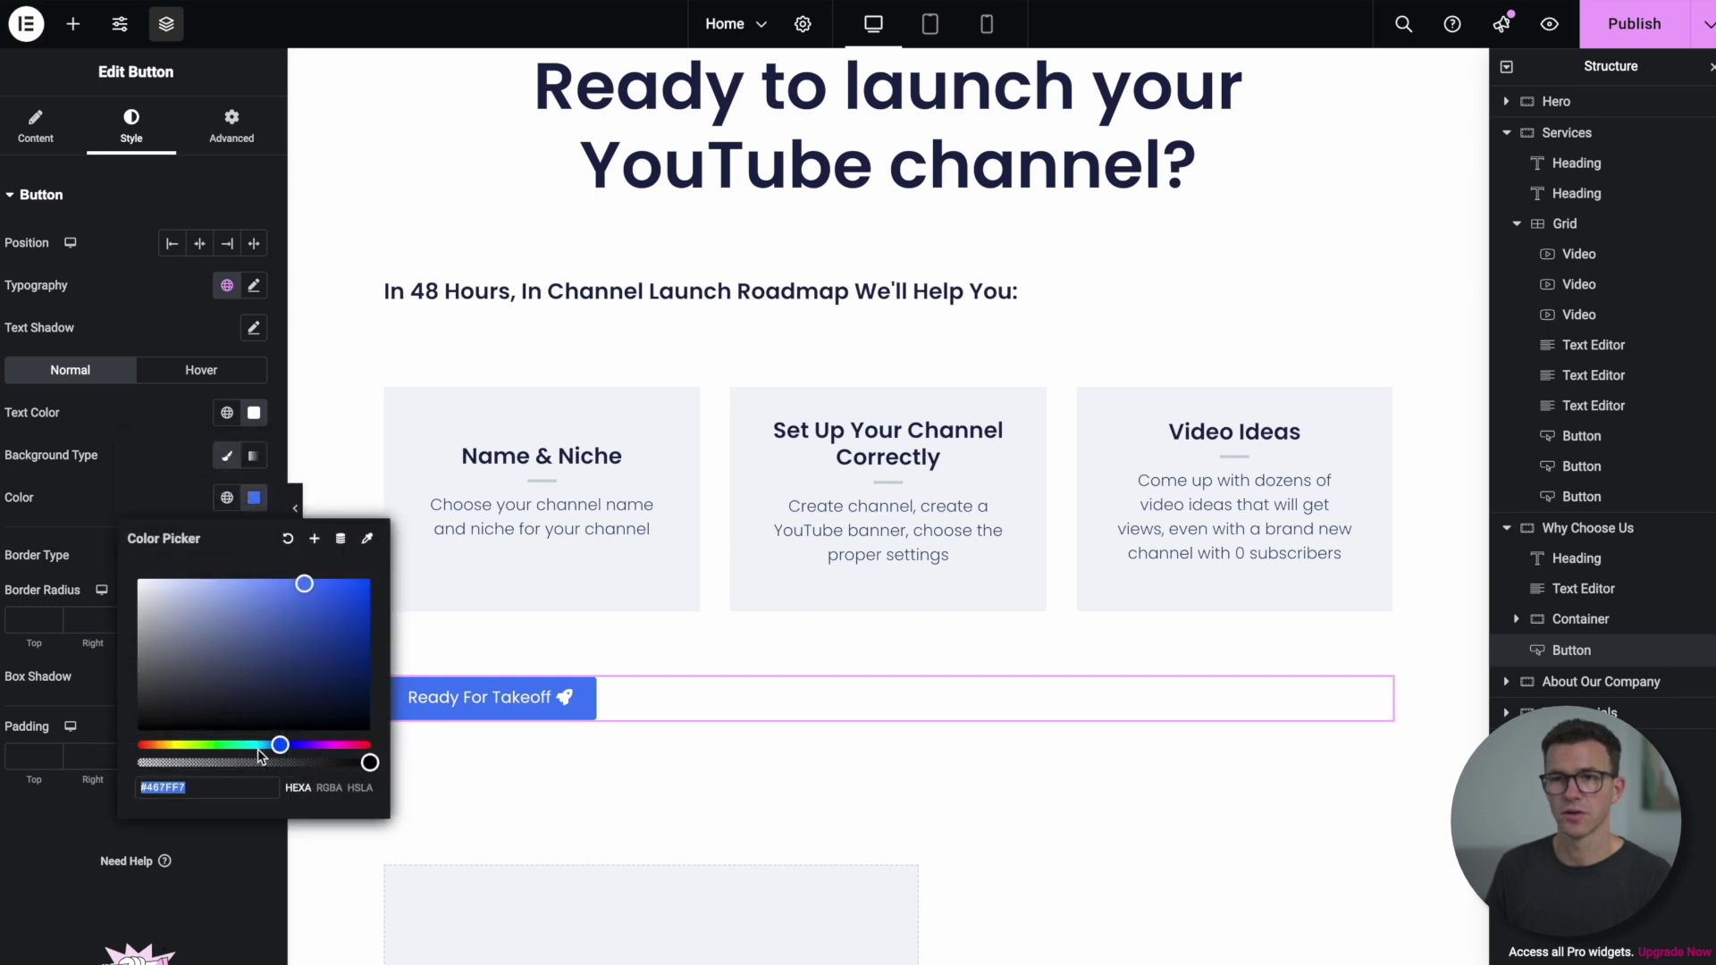
pyautogui.moveTo(257, 746); pyautogui.dragTo(368, 745)
pyautogui.click(254, 498)
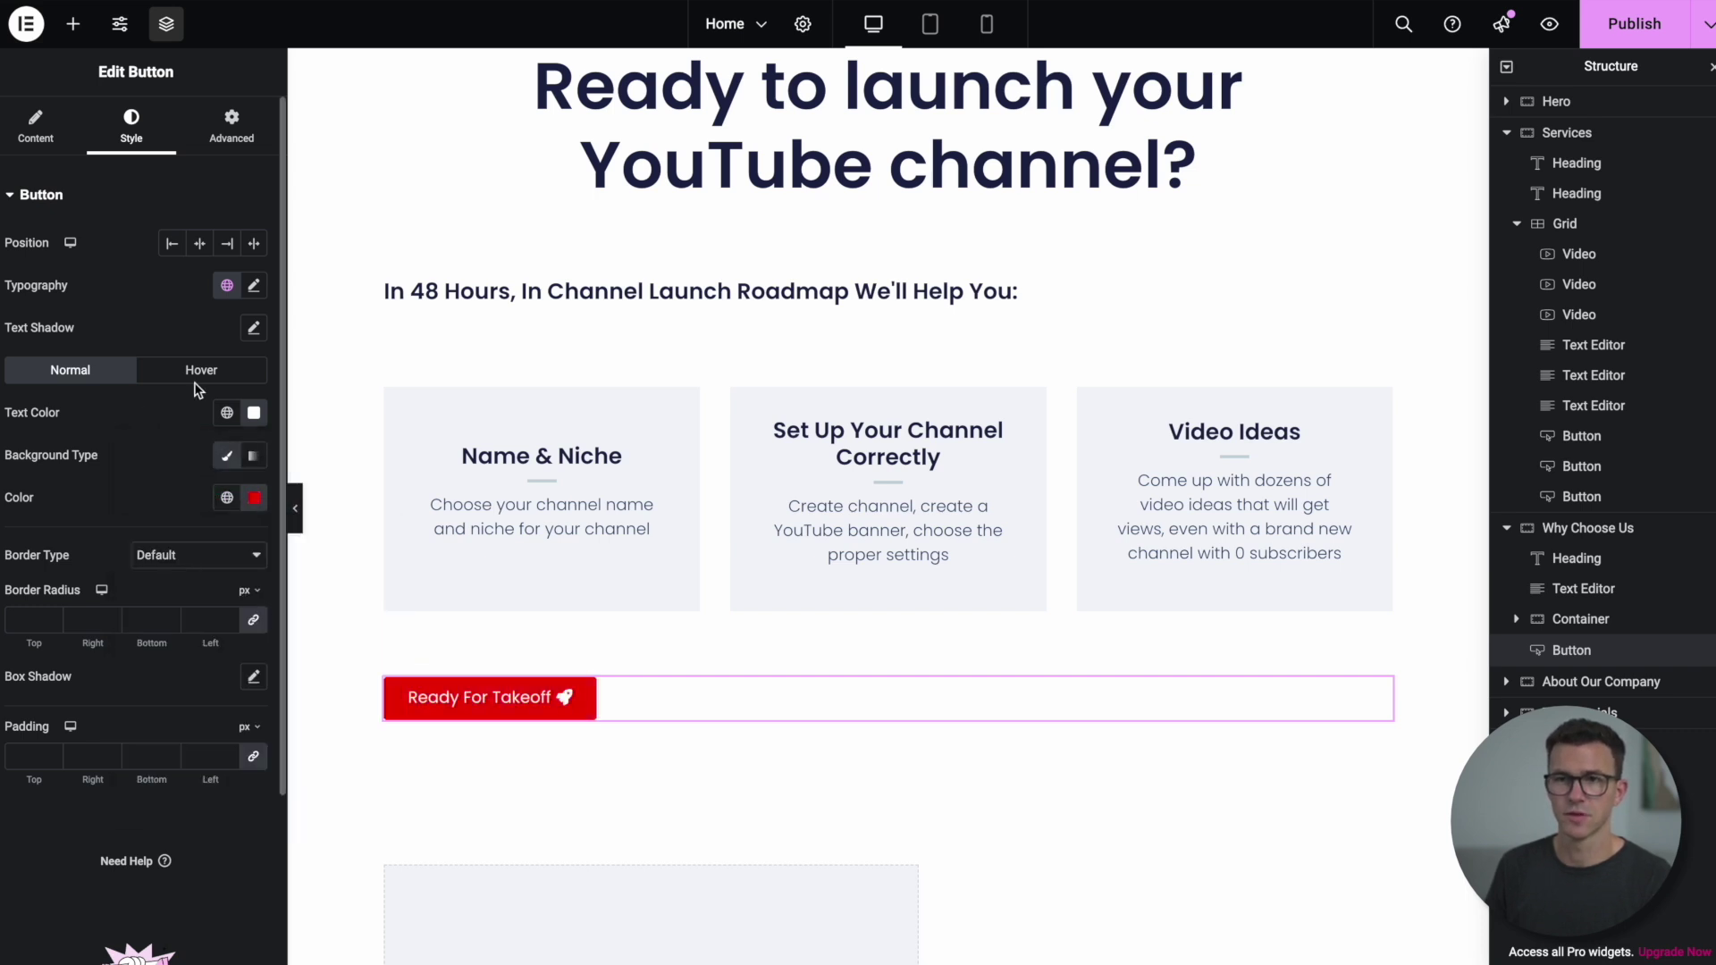
# Step: Set a red hover background, the Bob hover animation, and centre the button
pyautogui.click(201, 369)
pyautogui.click(254, 497)
pyautogui.moveTo(141, 503); pyautogui.dragTo(370, 582)
pyautogui.scroll(-1, 134, 580)
pyautogui.click(123, 626)
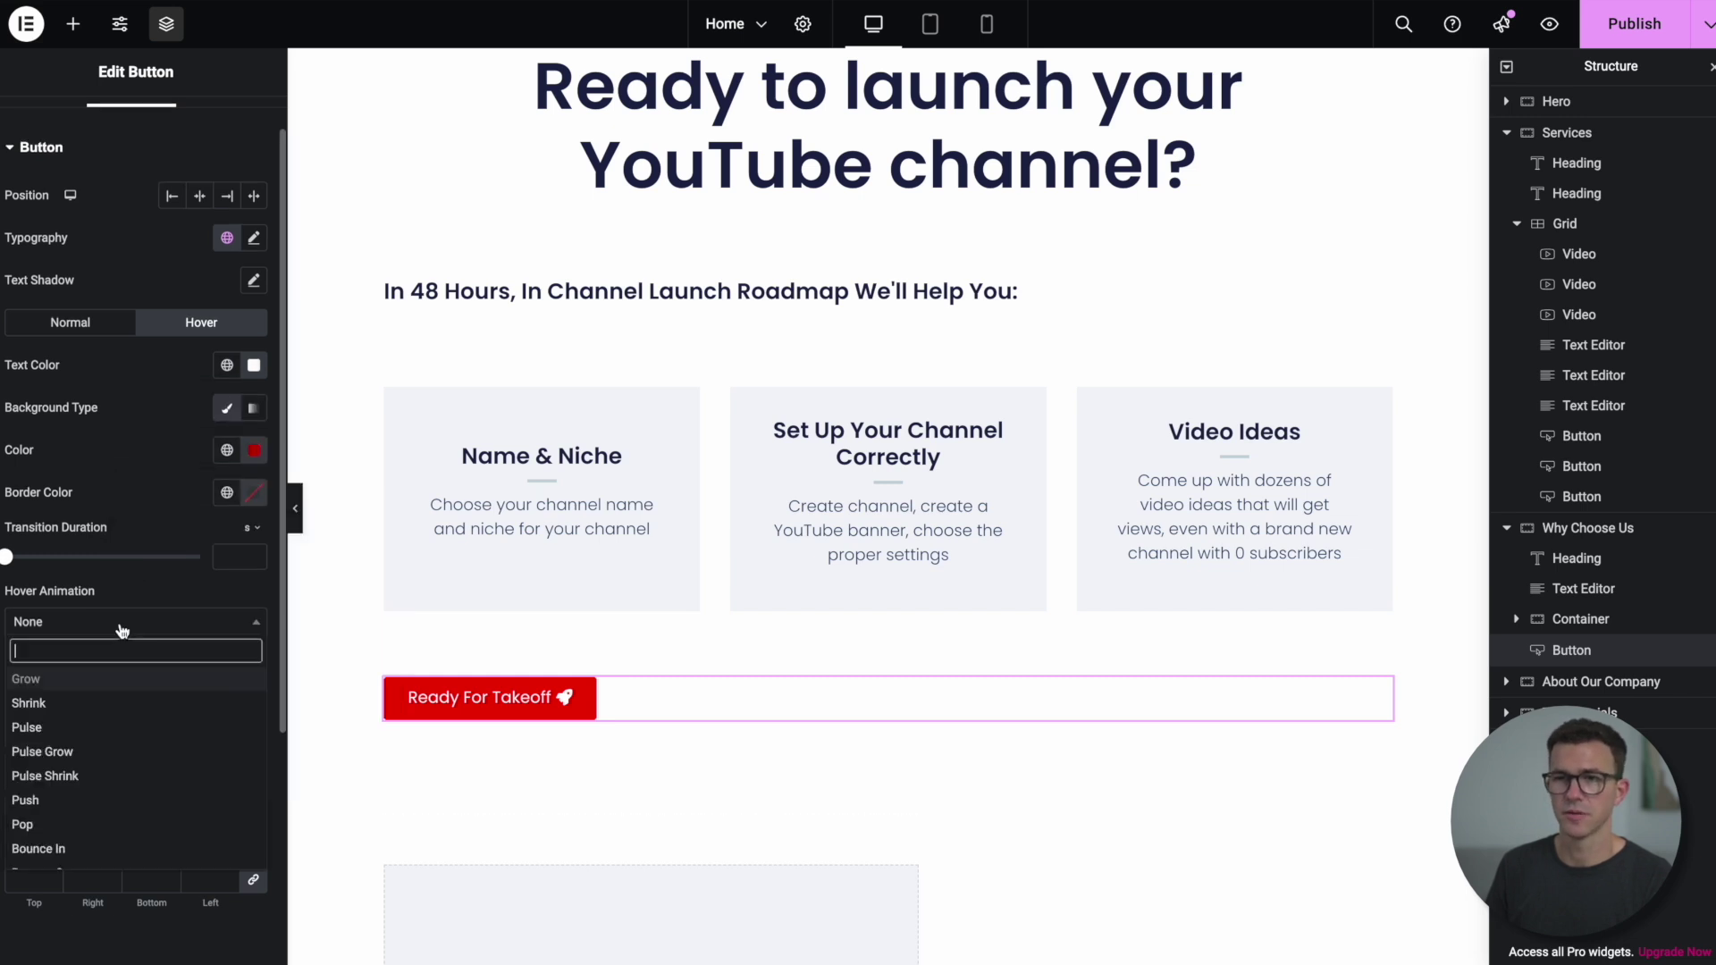
pyautogui.scroll(-3, 114, 708)
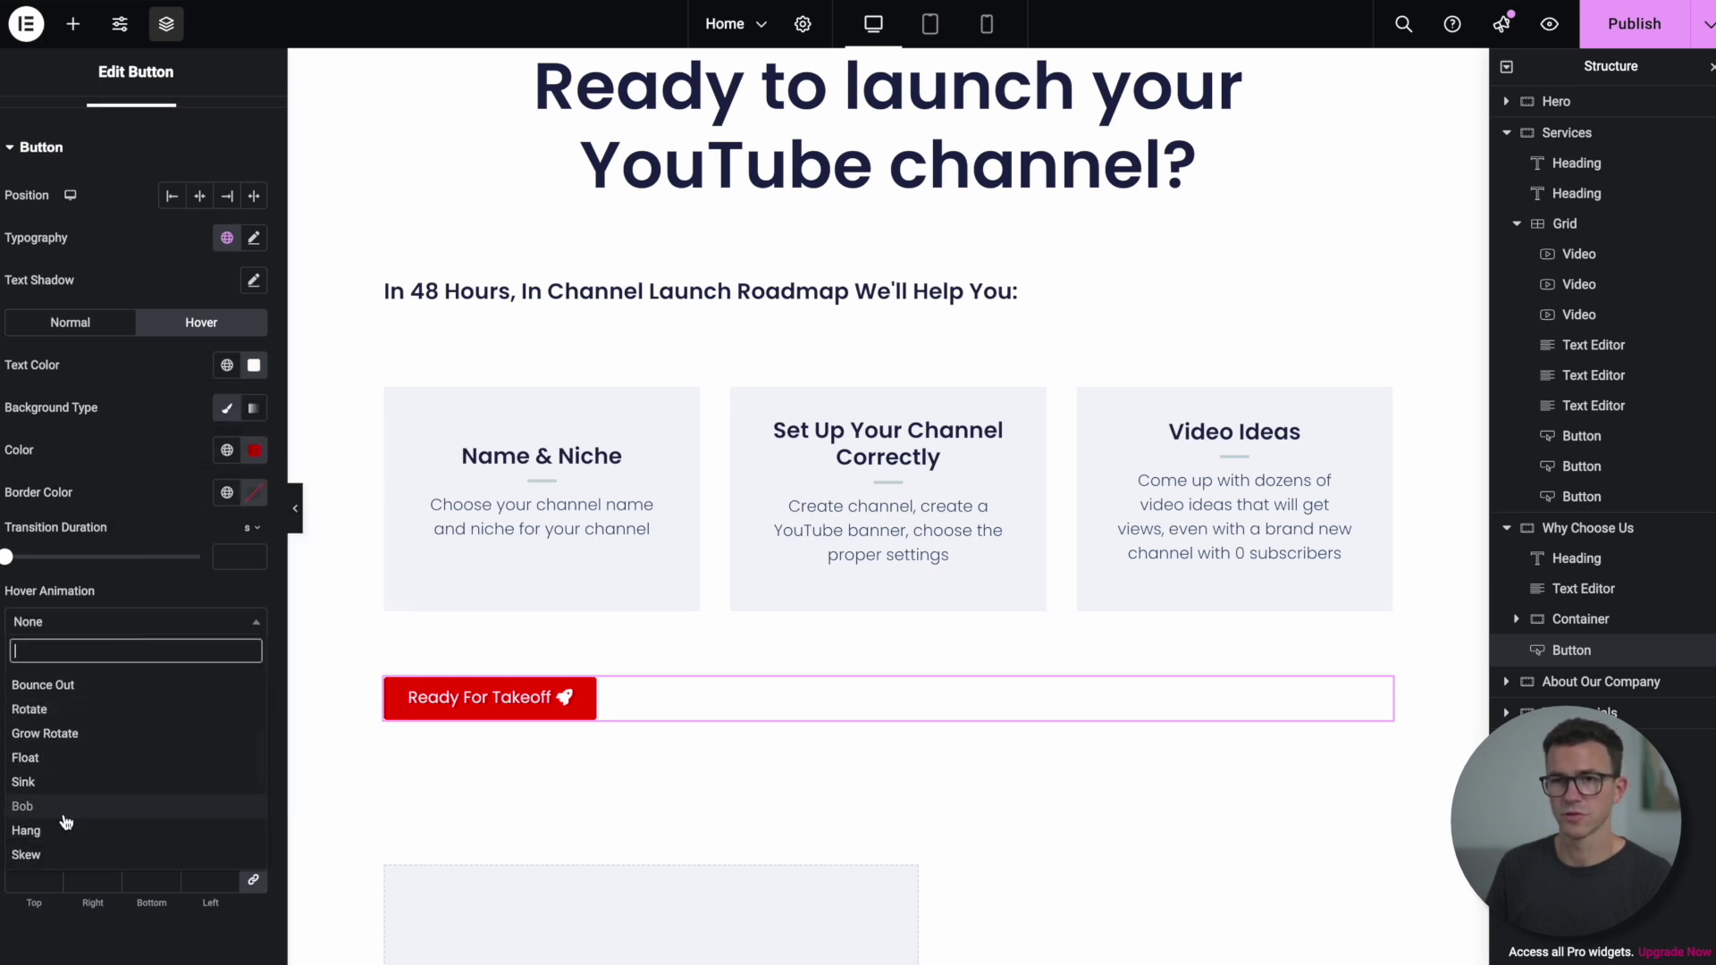
pyautogui.click(64, 813)
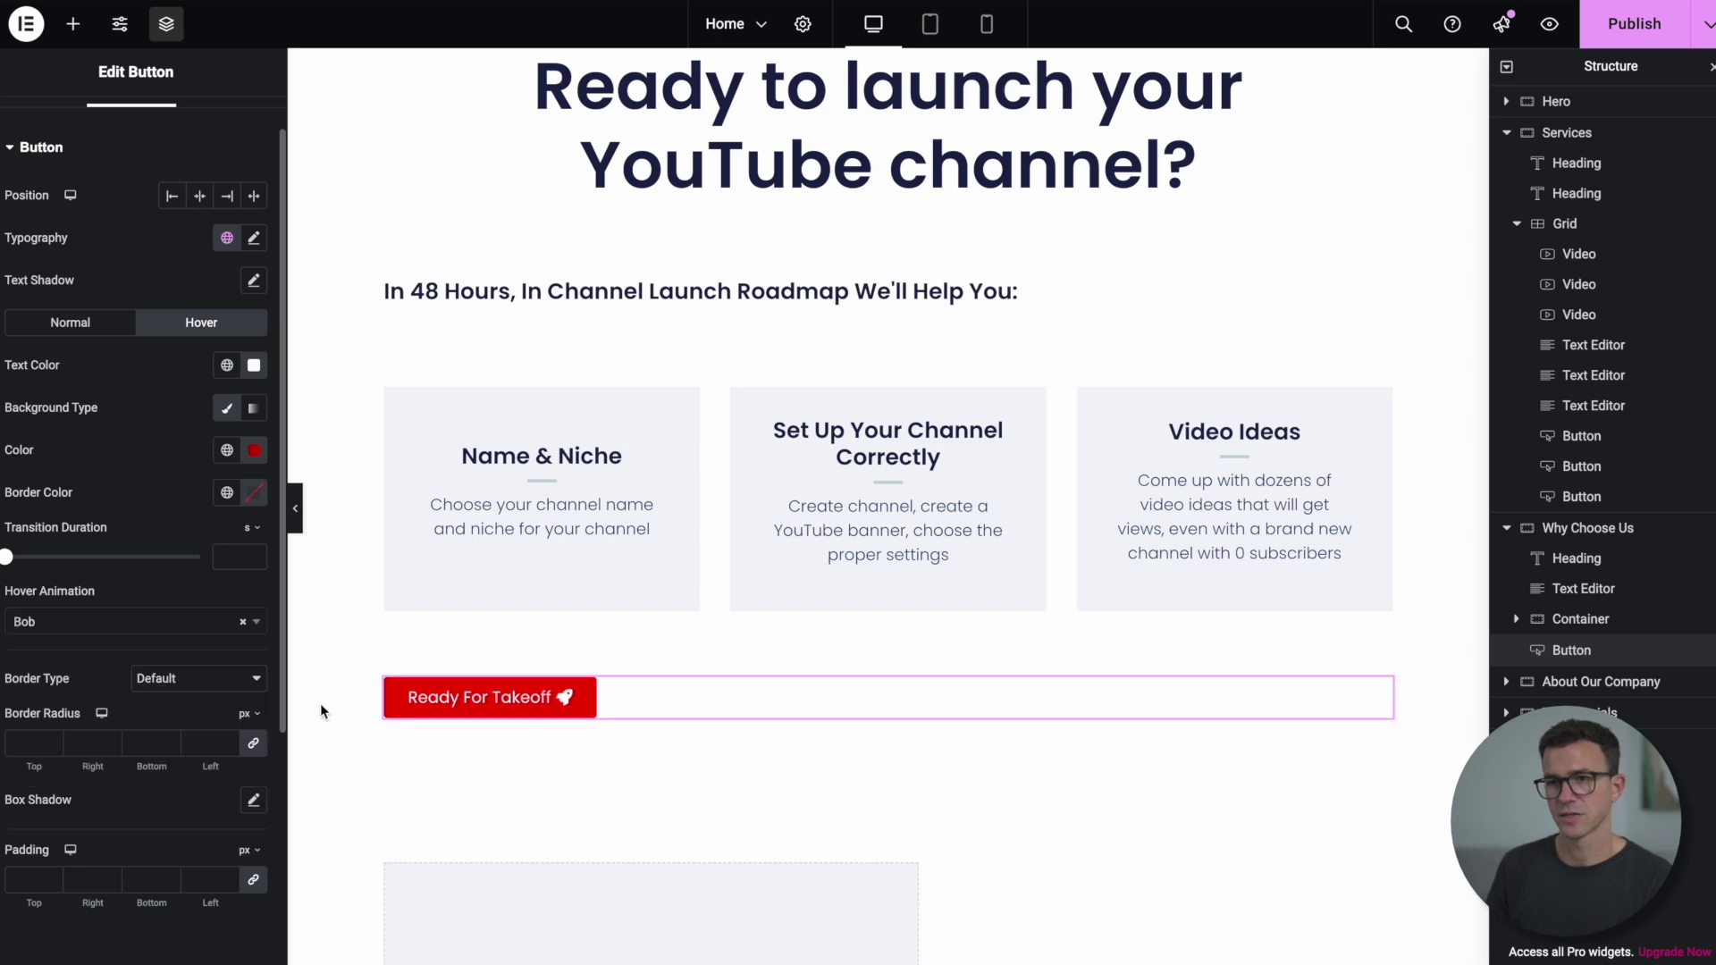
pyautogui.click(201, 196)
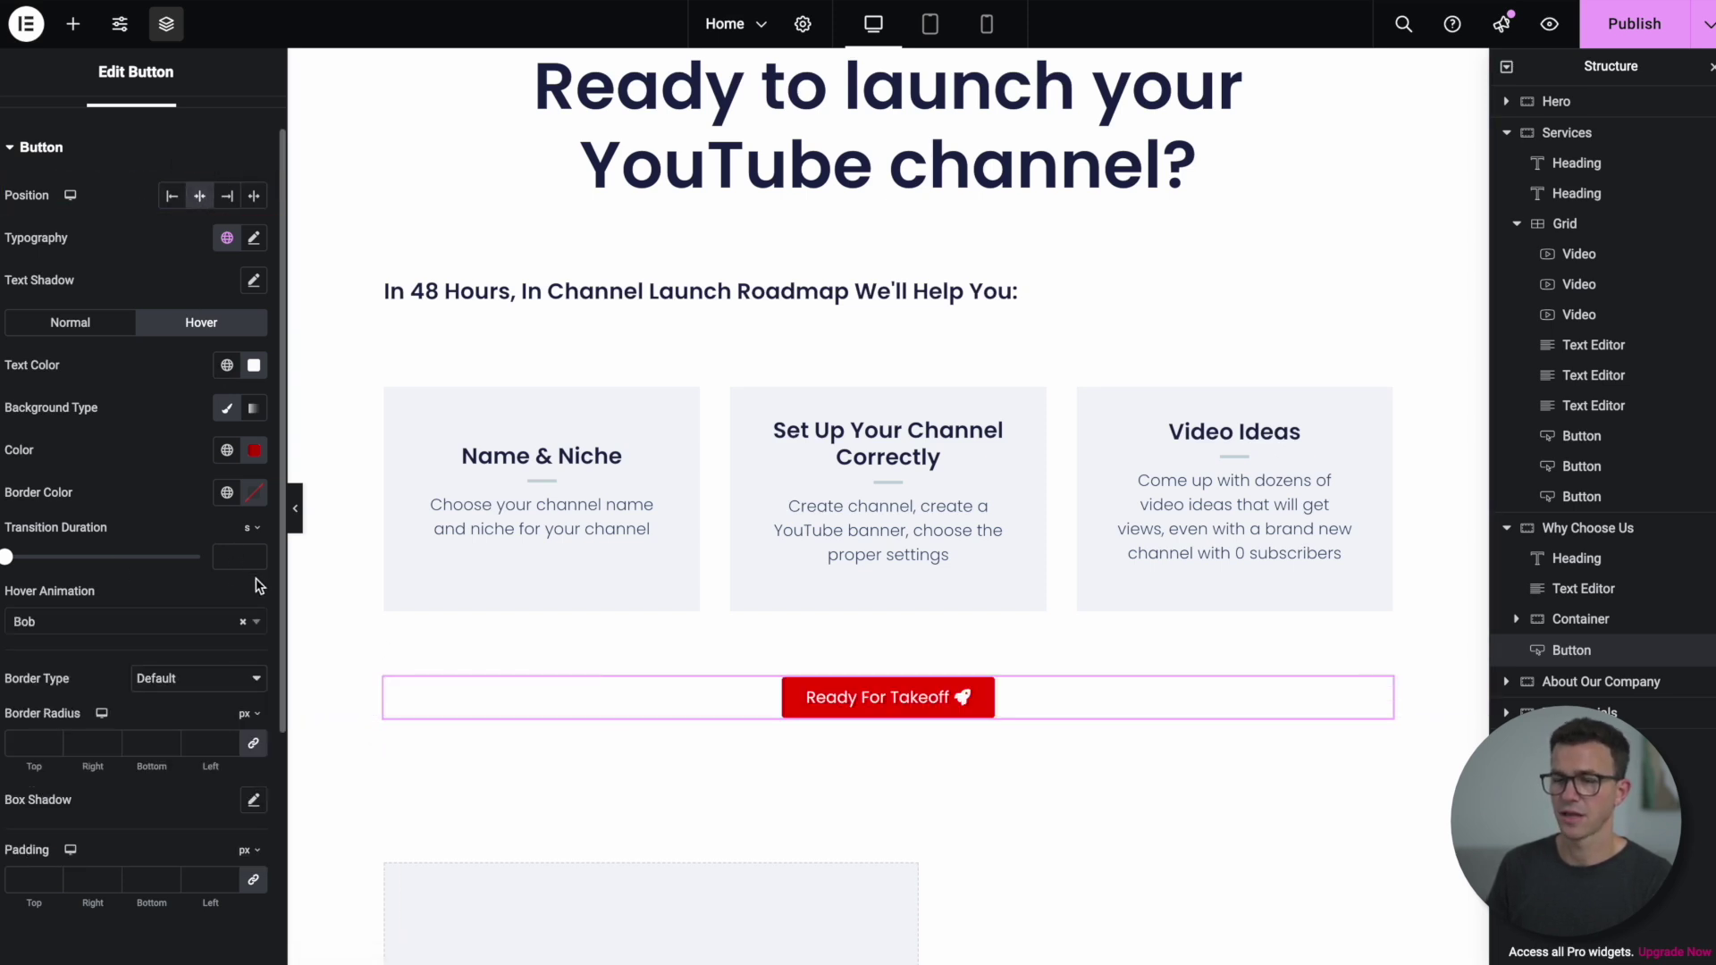
pyautogui.scroll(-7, 930, 204)
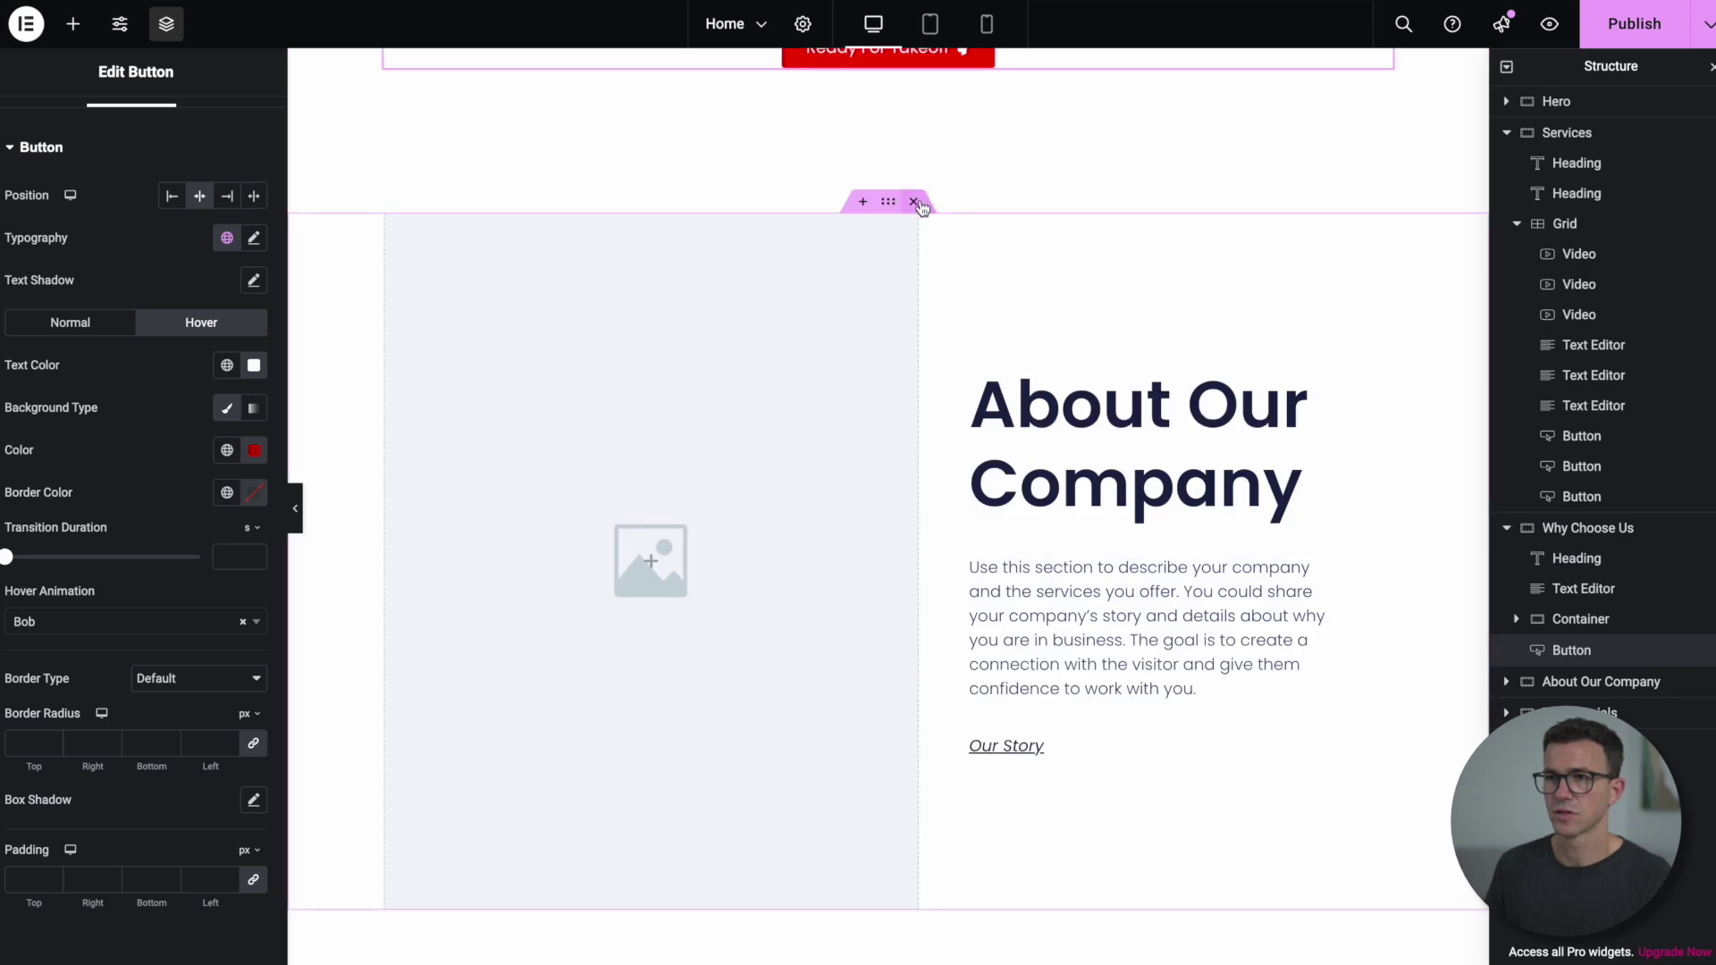
# Step: Delete the About Our Company and Testimonials sections, then review the Body Text global colour
pyautogui.click(922, 204)
pyautogui.click(920, 205)
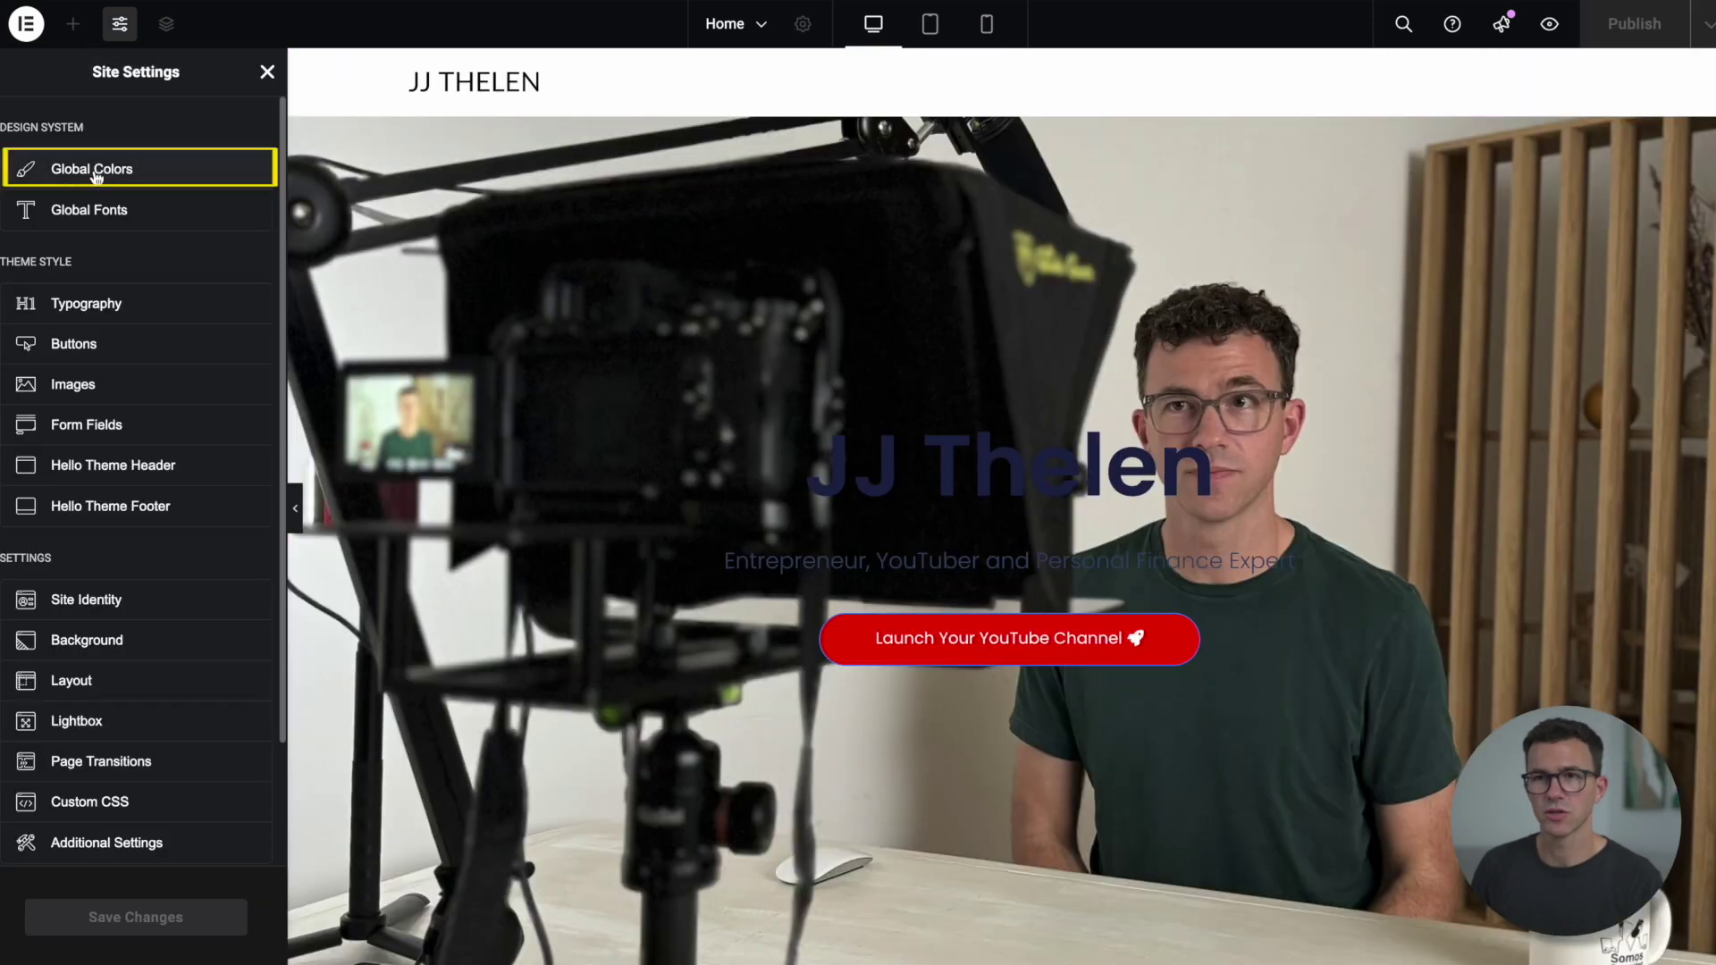
pyautogui.click(95, 174)
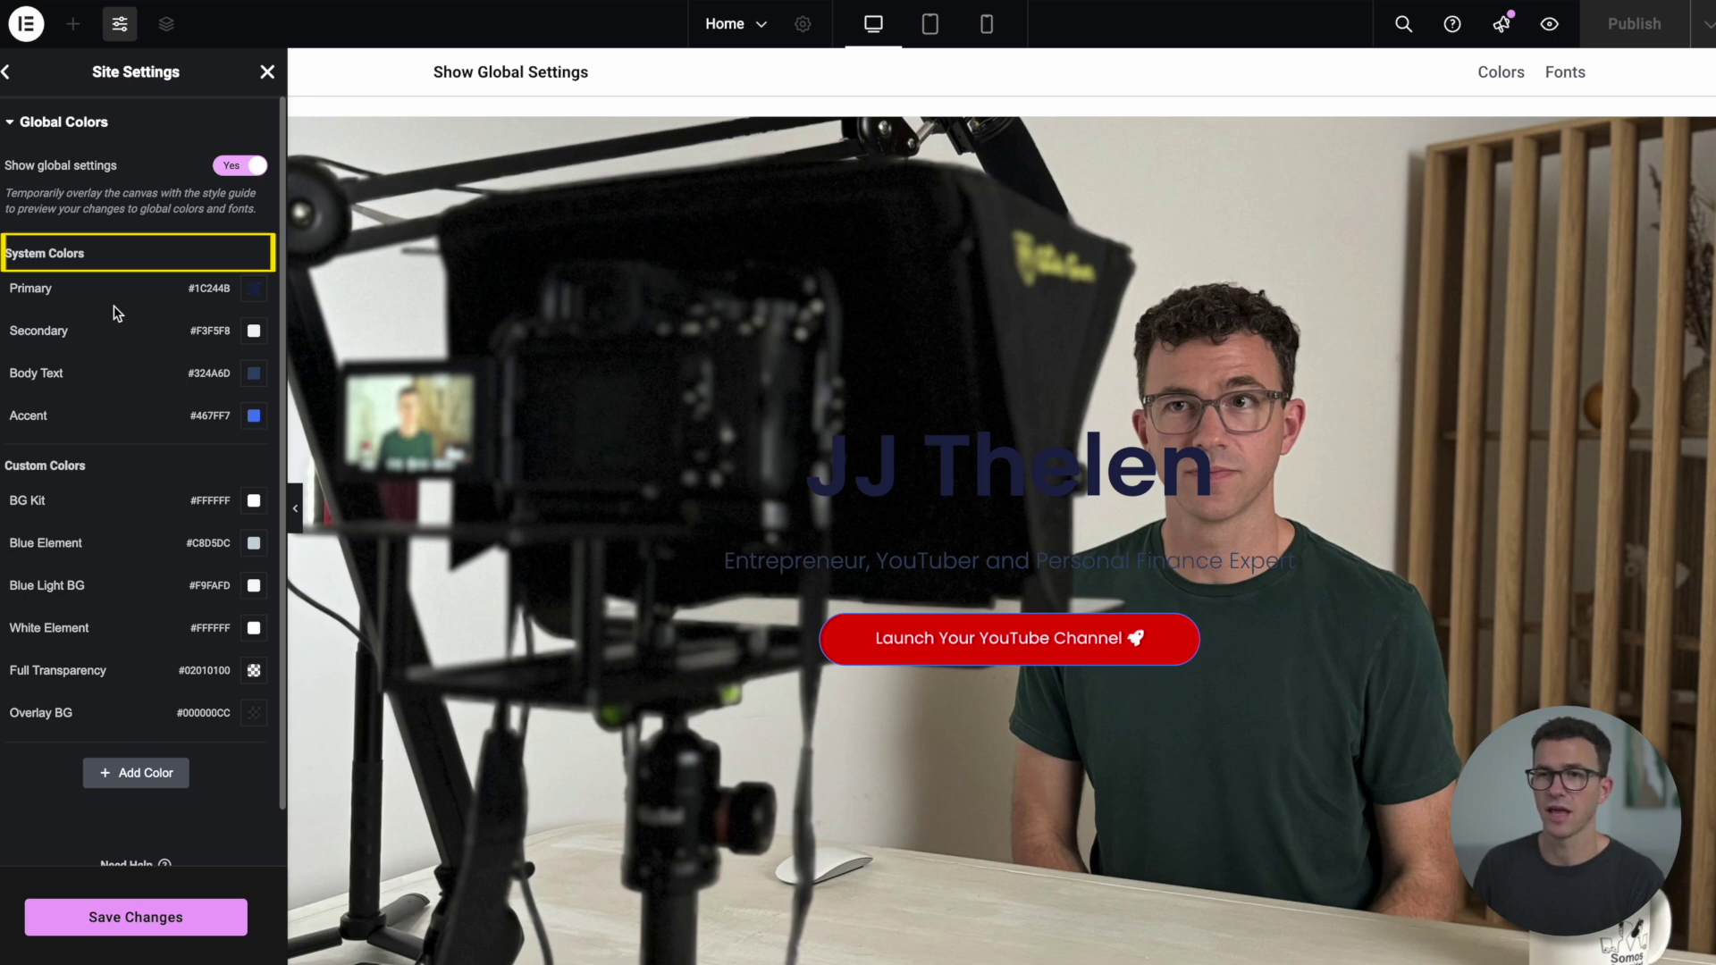
pyautogui.click(254, 372)
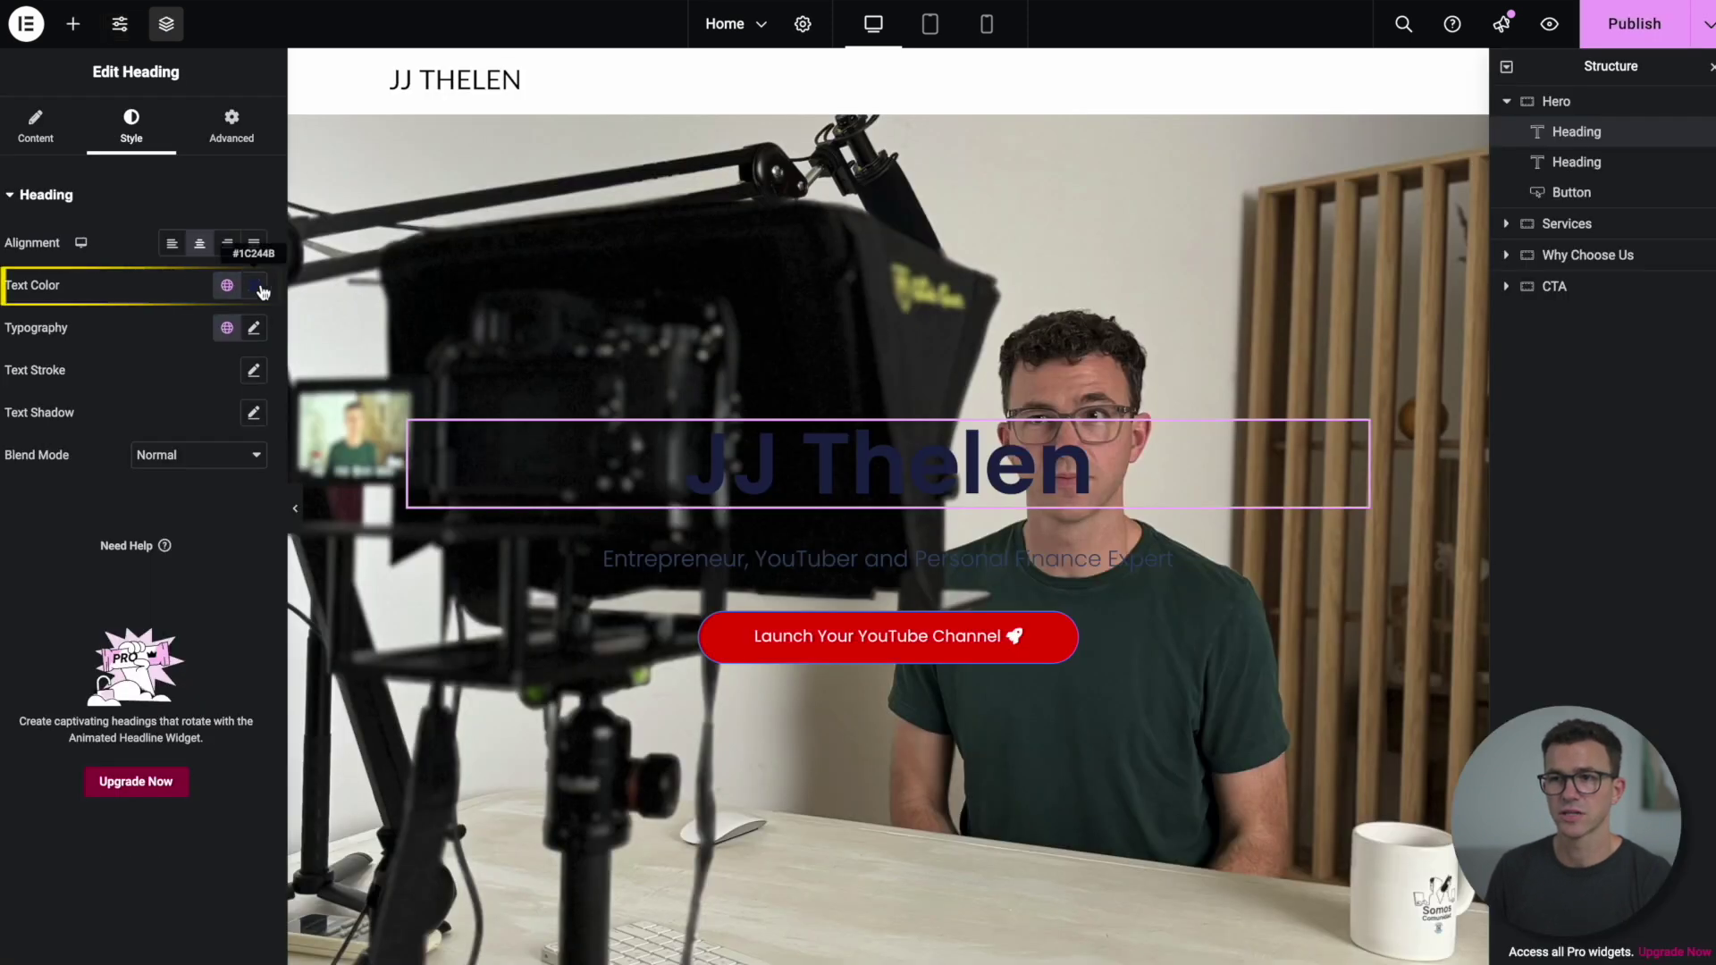
pyautogui.click(253, 285)
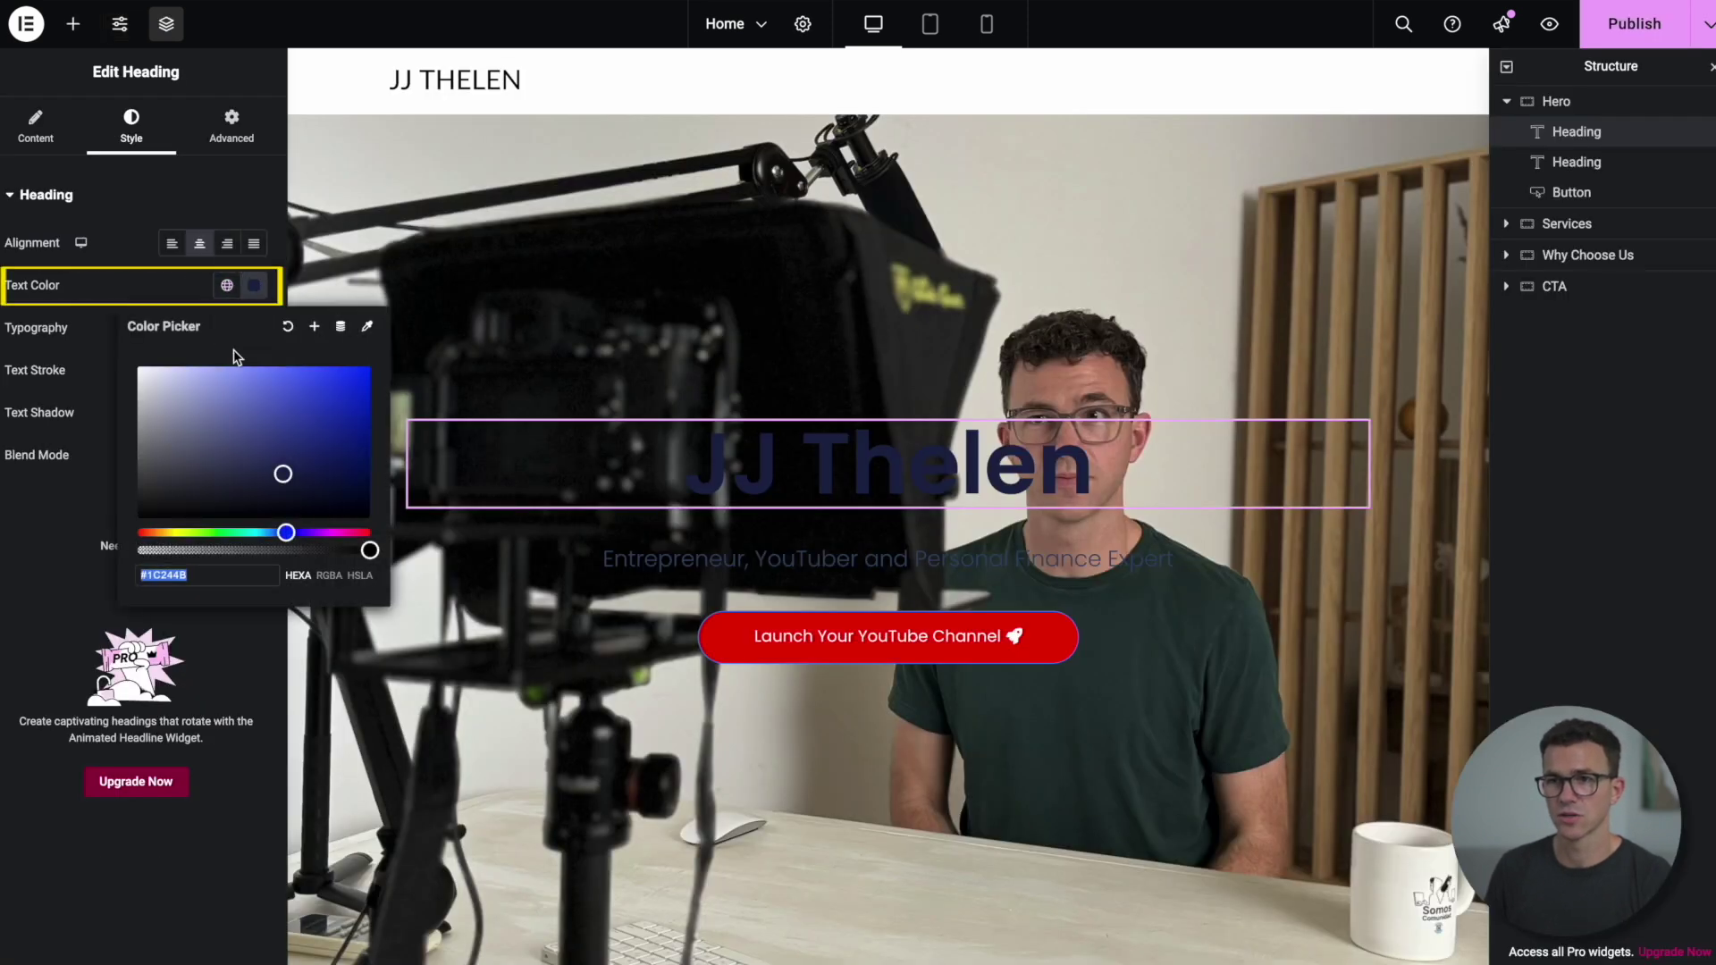
# Step: Turn the JJ Thelen hero title and subtitle text white
pyautogui.moveTo(282, 474); pyautogui.dragTo(140, 368)
pyautogui.click(679, 558)
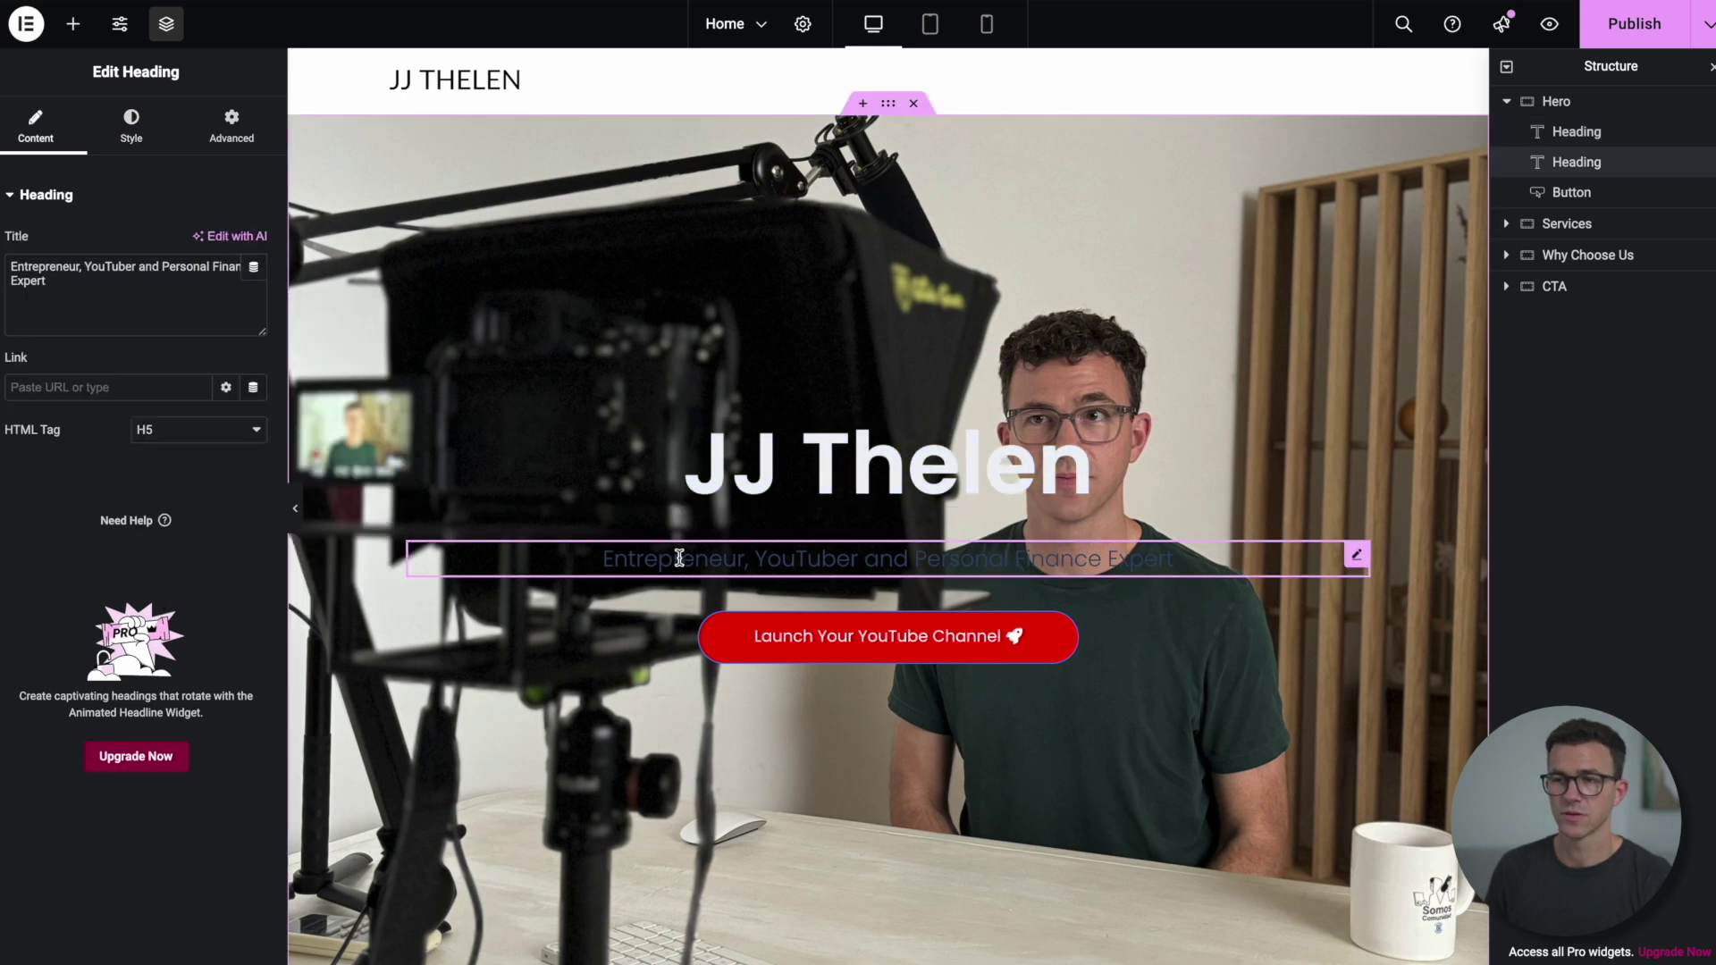
pyautogui.click(132, 126)
pyautogui.click(254, 285)
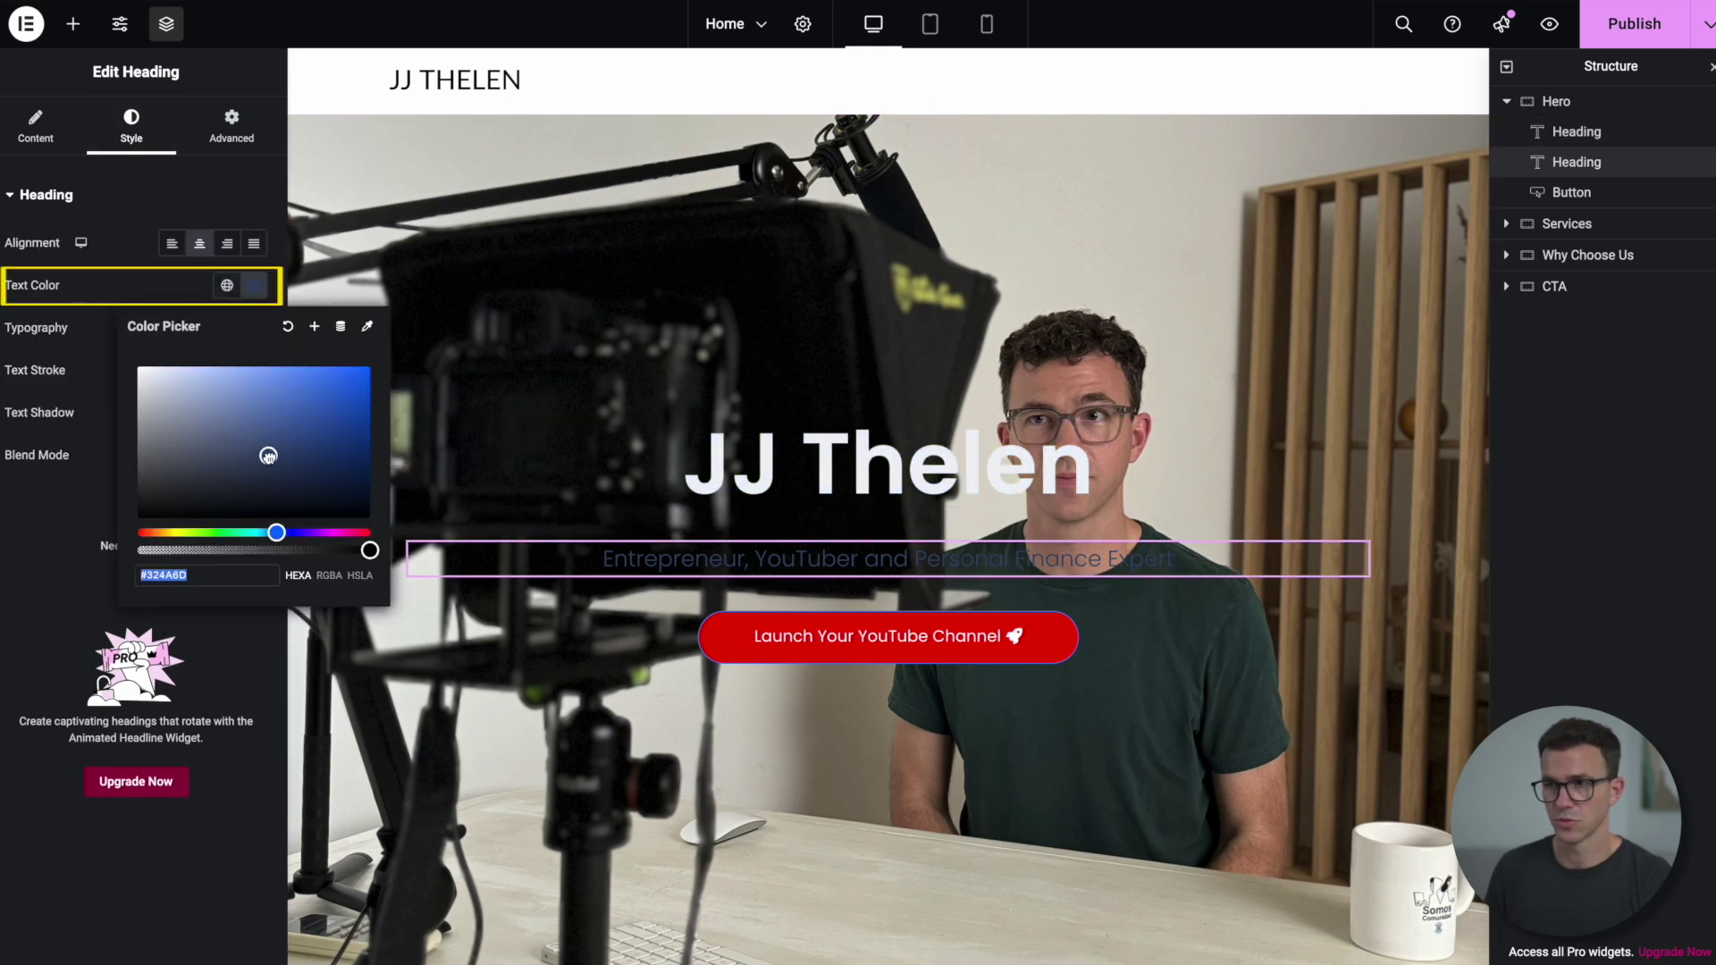
pyautogui.moveTo(268, 455); pyautogui.dragTo(140, 368)
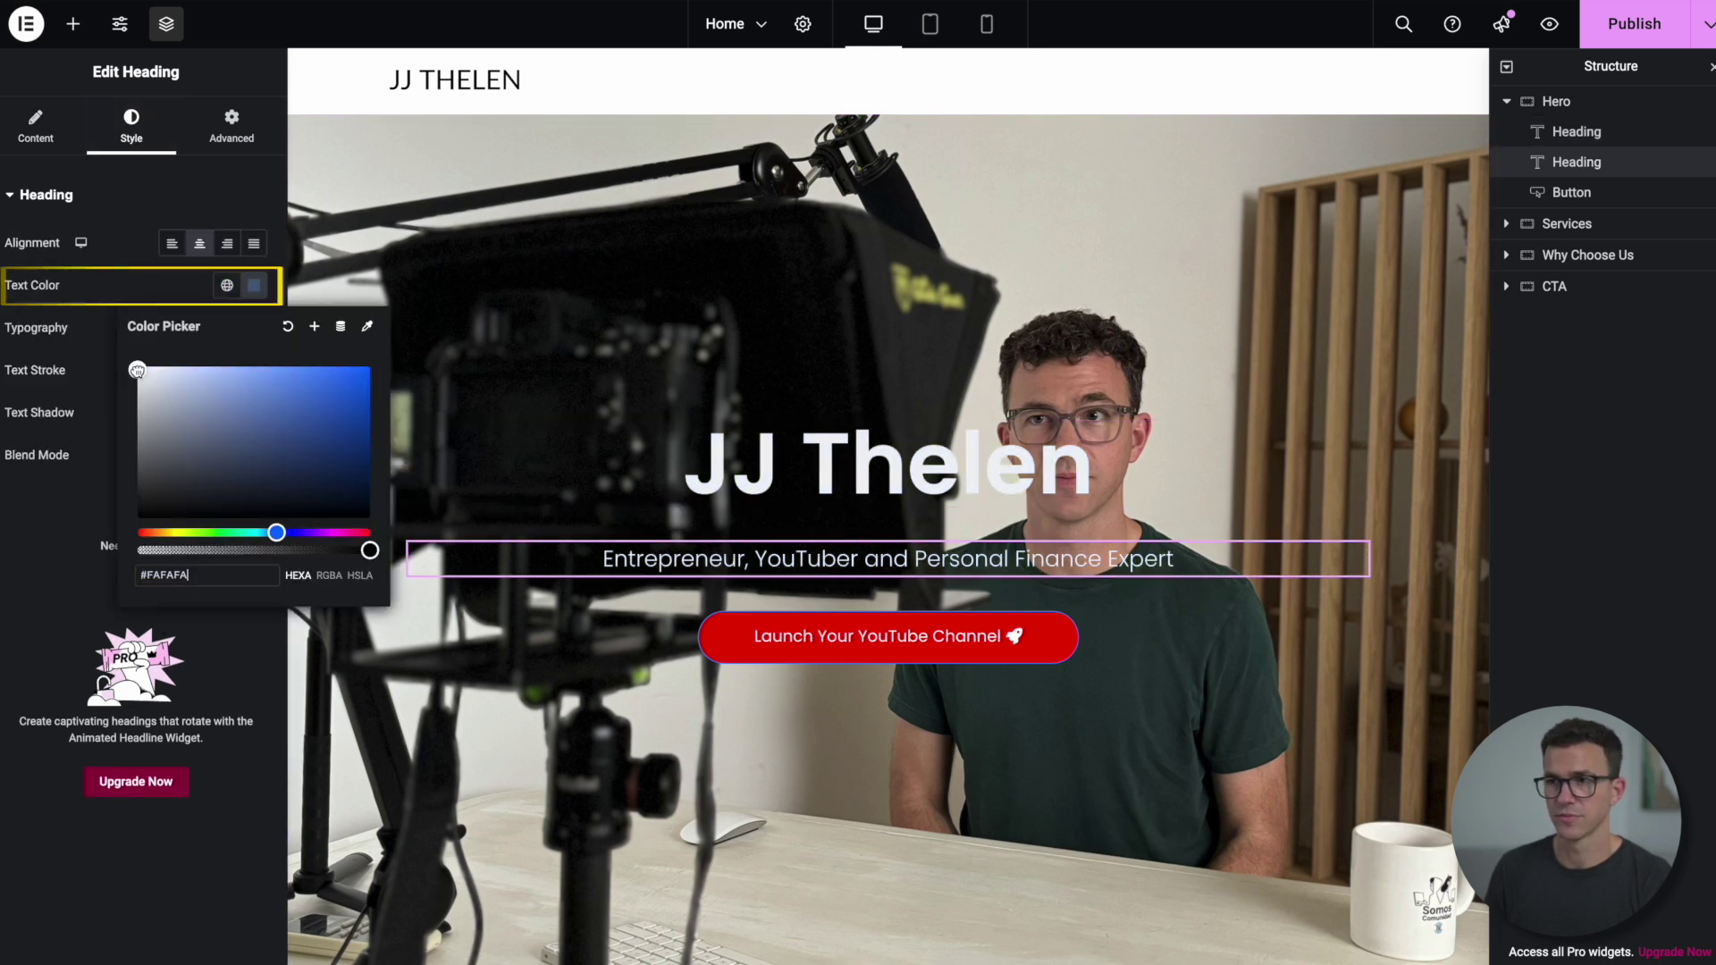
# Step: Preview the page live, then delete the CTA section holding the Pro-only placeholder
pyautogui.click(1547, 32)
pyautogui.scroll(-6, 1466, 268)
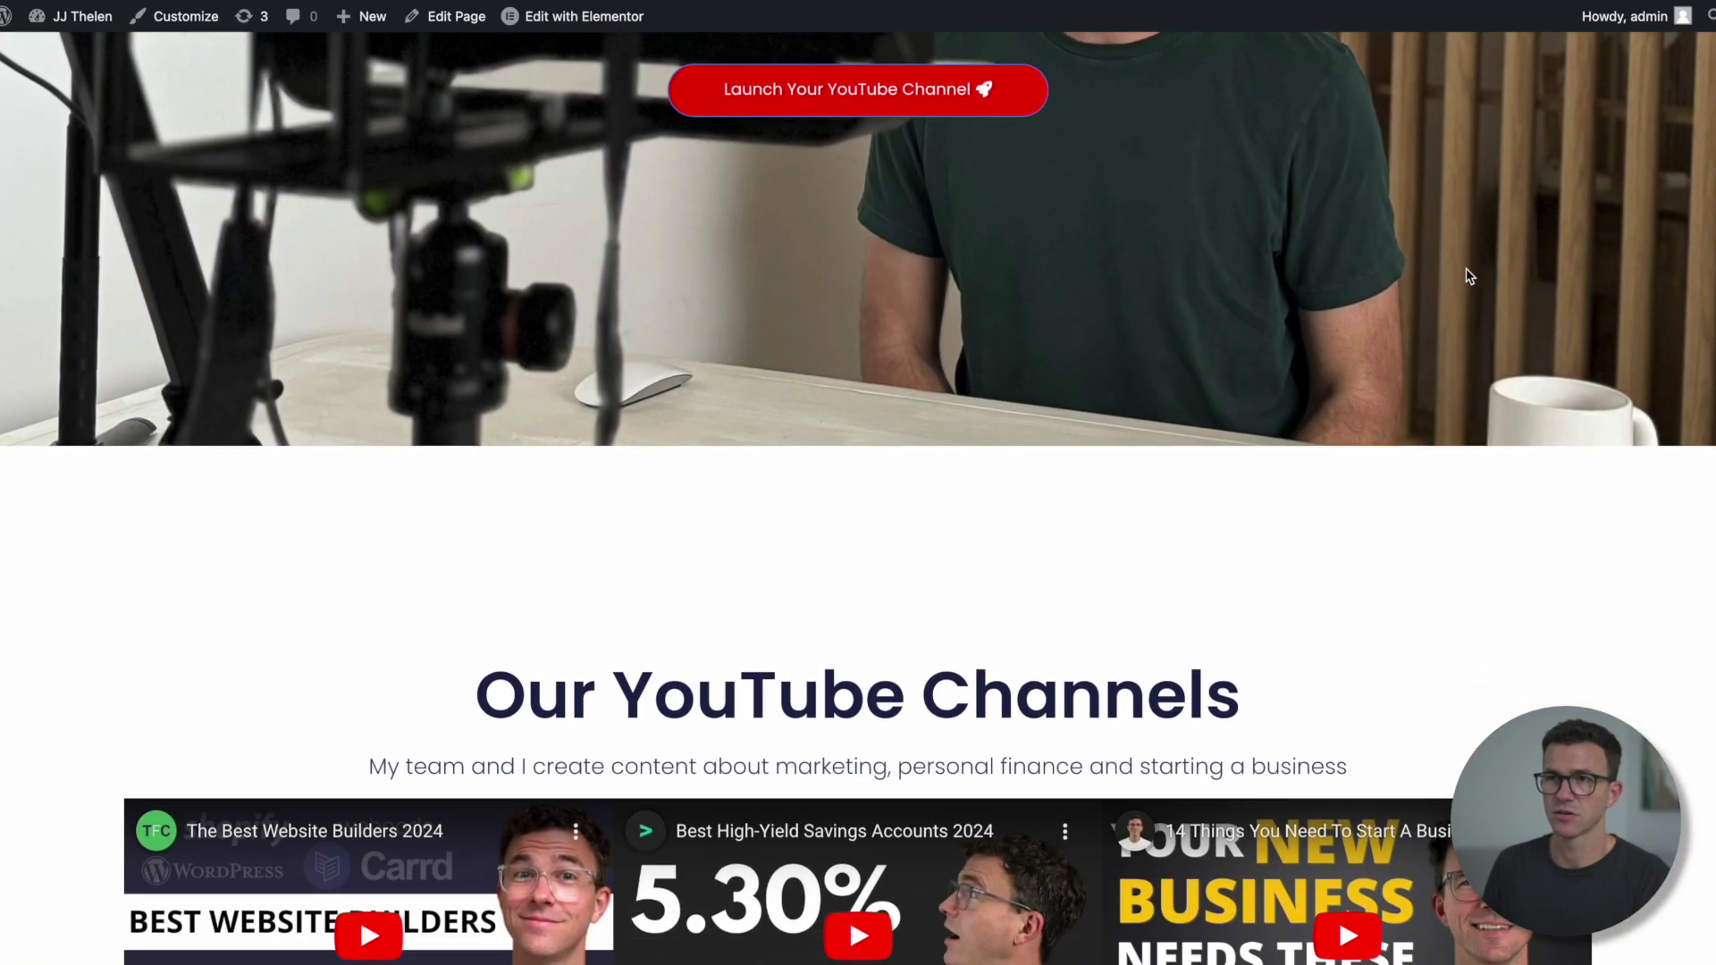
pyautogui.scroll(-12, 1465, 271)
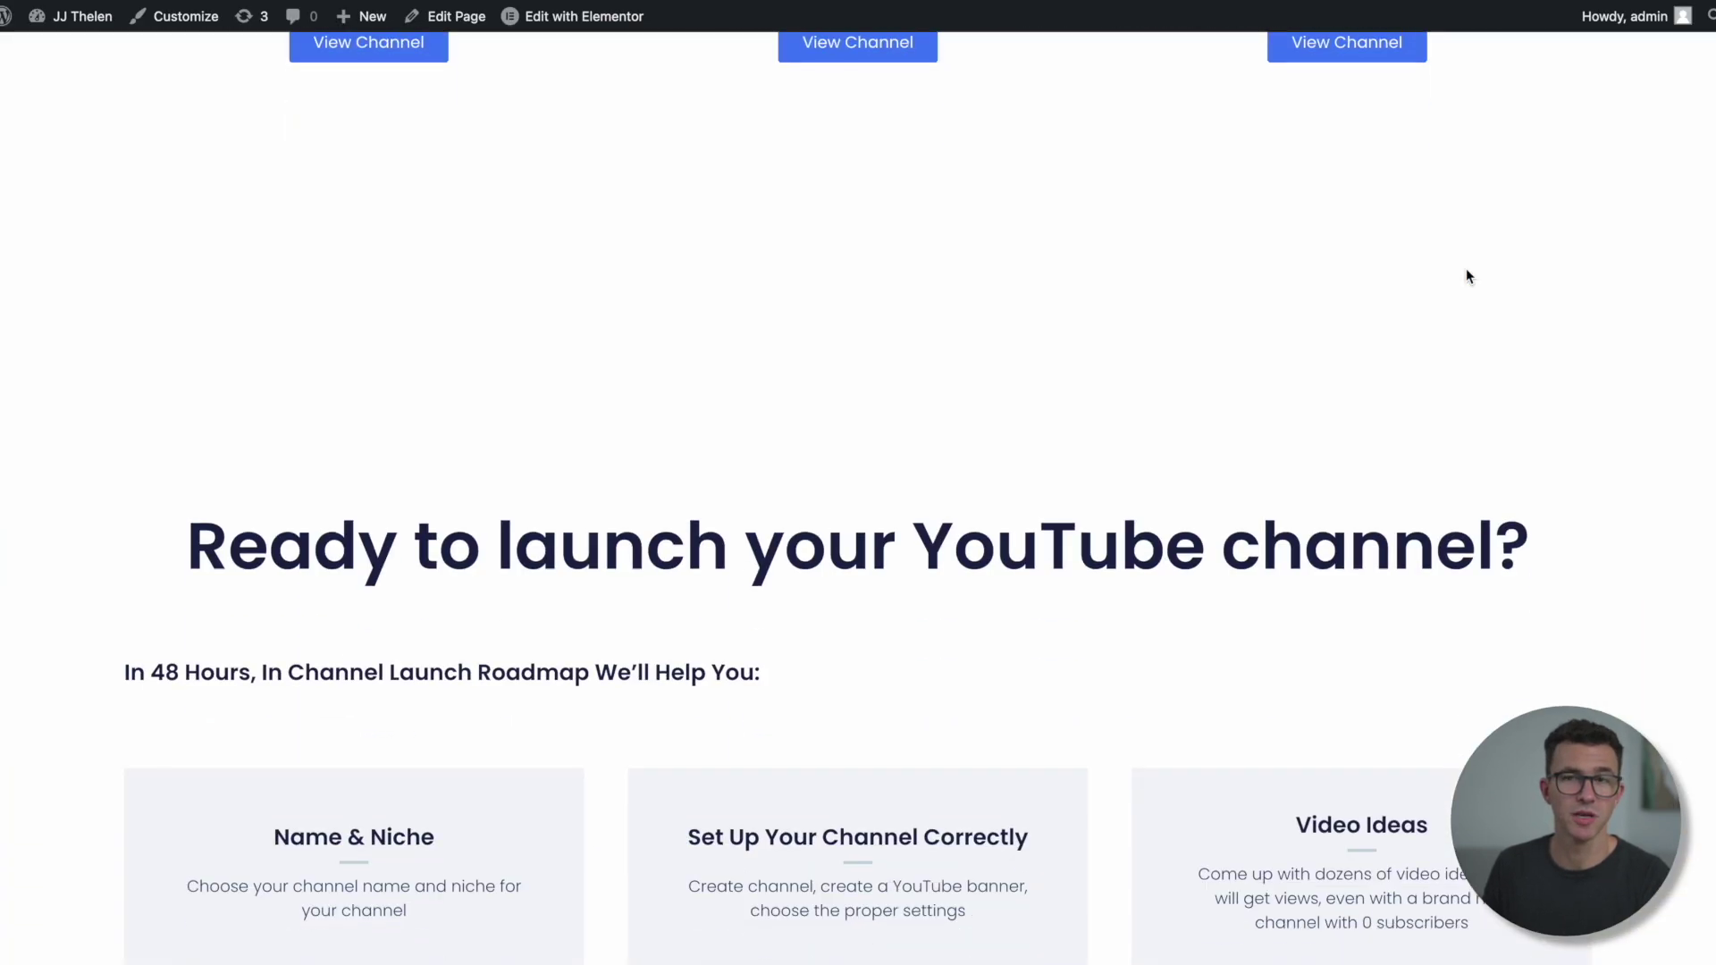
pyautogui.scroll(-10, 1466, 273)
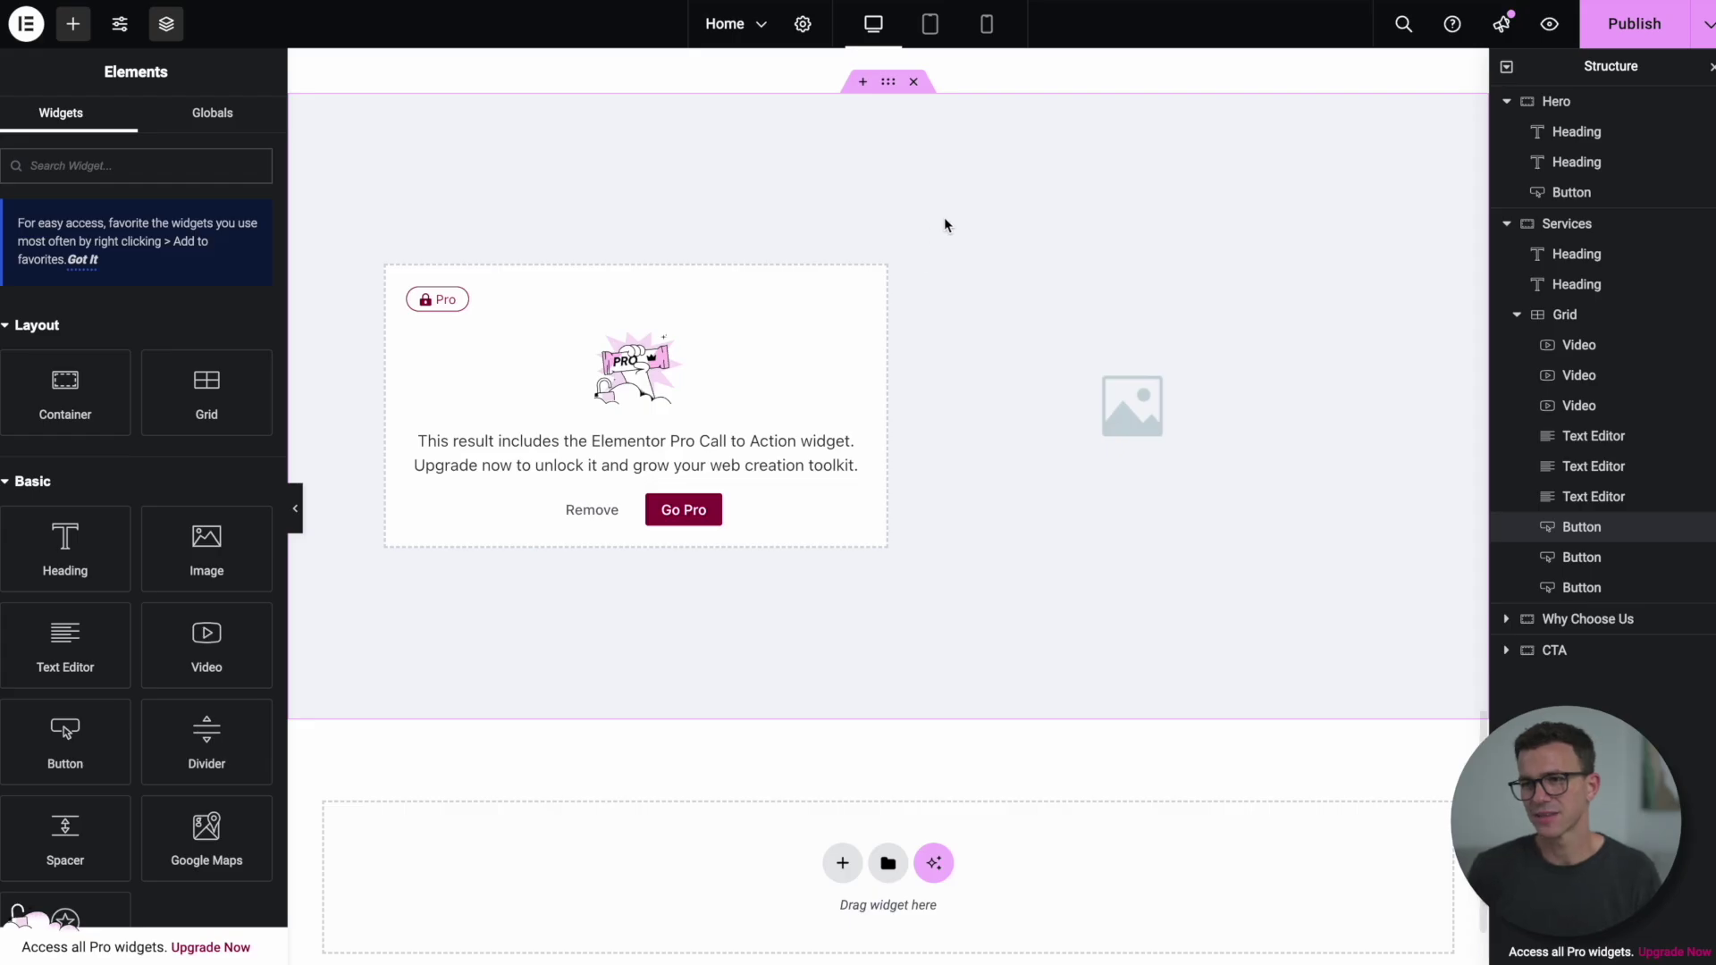
pyautogui.click(914, 81)
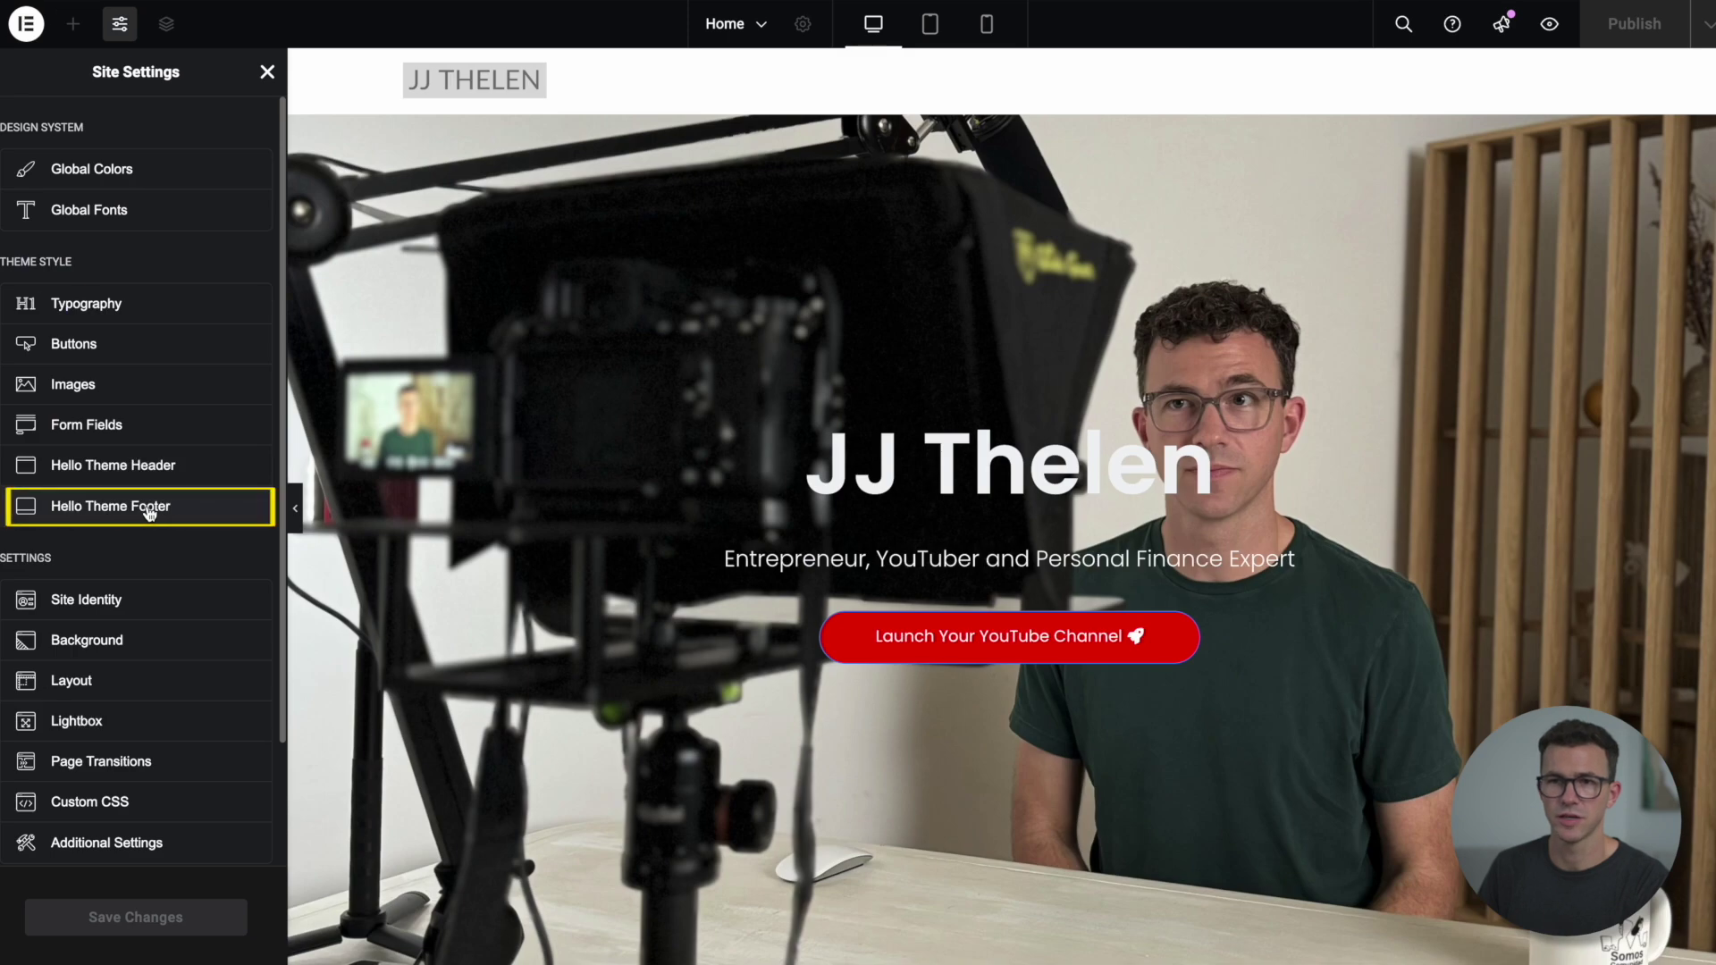
# Step: Show the site logo in the footer and change the copyright to read 2024 JJ Thelen
pyautogui.click(149, 512)
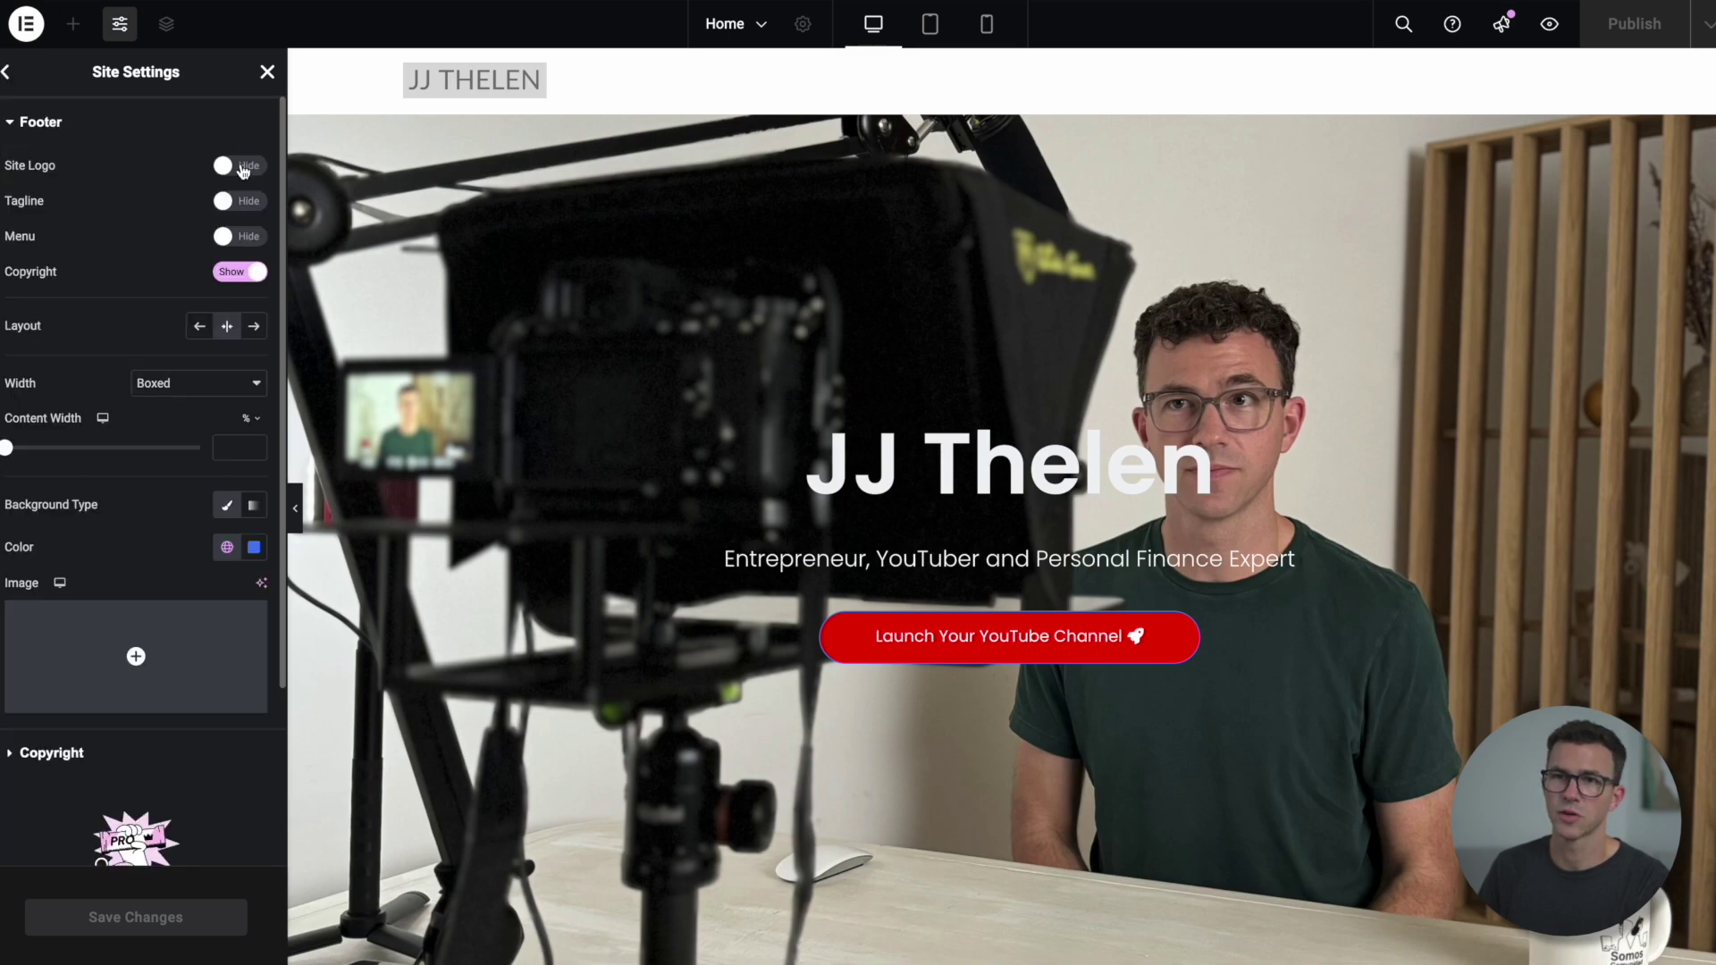
pyautogui.click(242, 167)
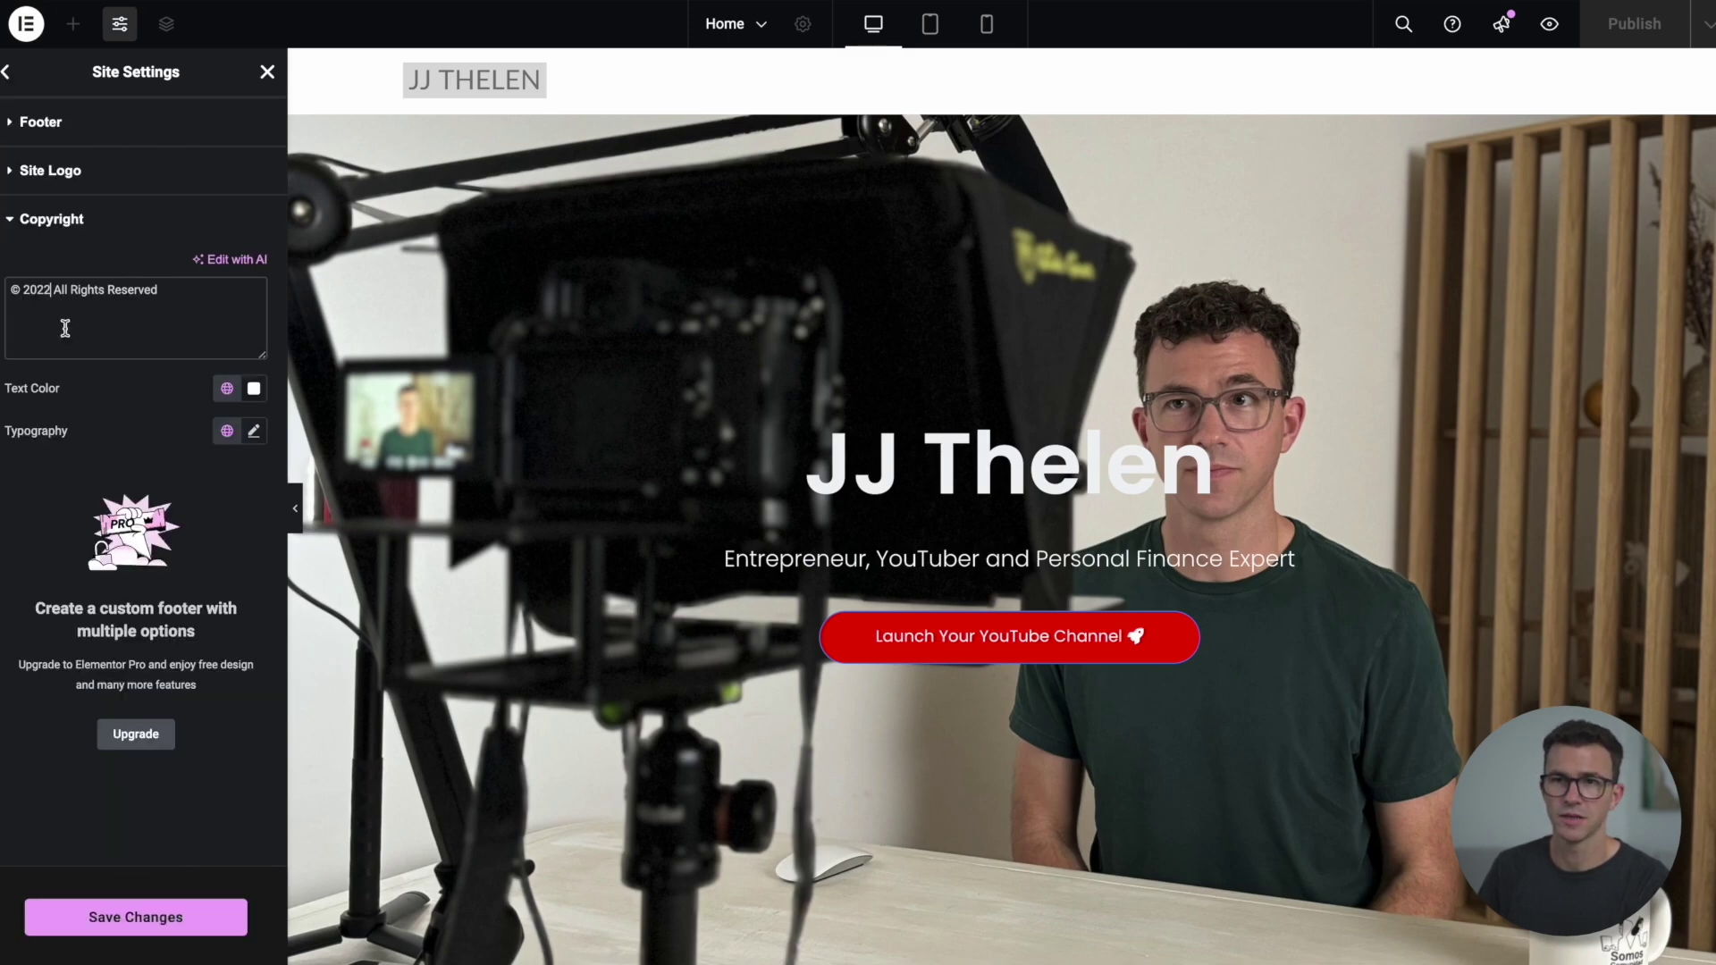
pyautogui.press('BackSpace')
pyautogui.write('4 JJ Thelen')
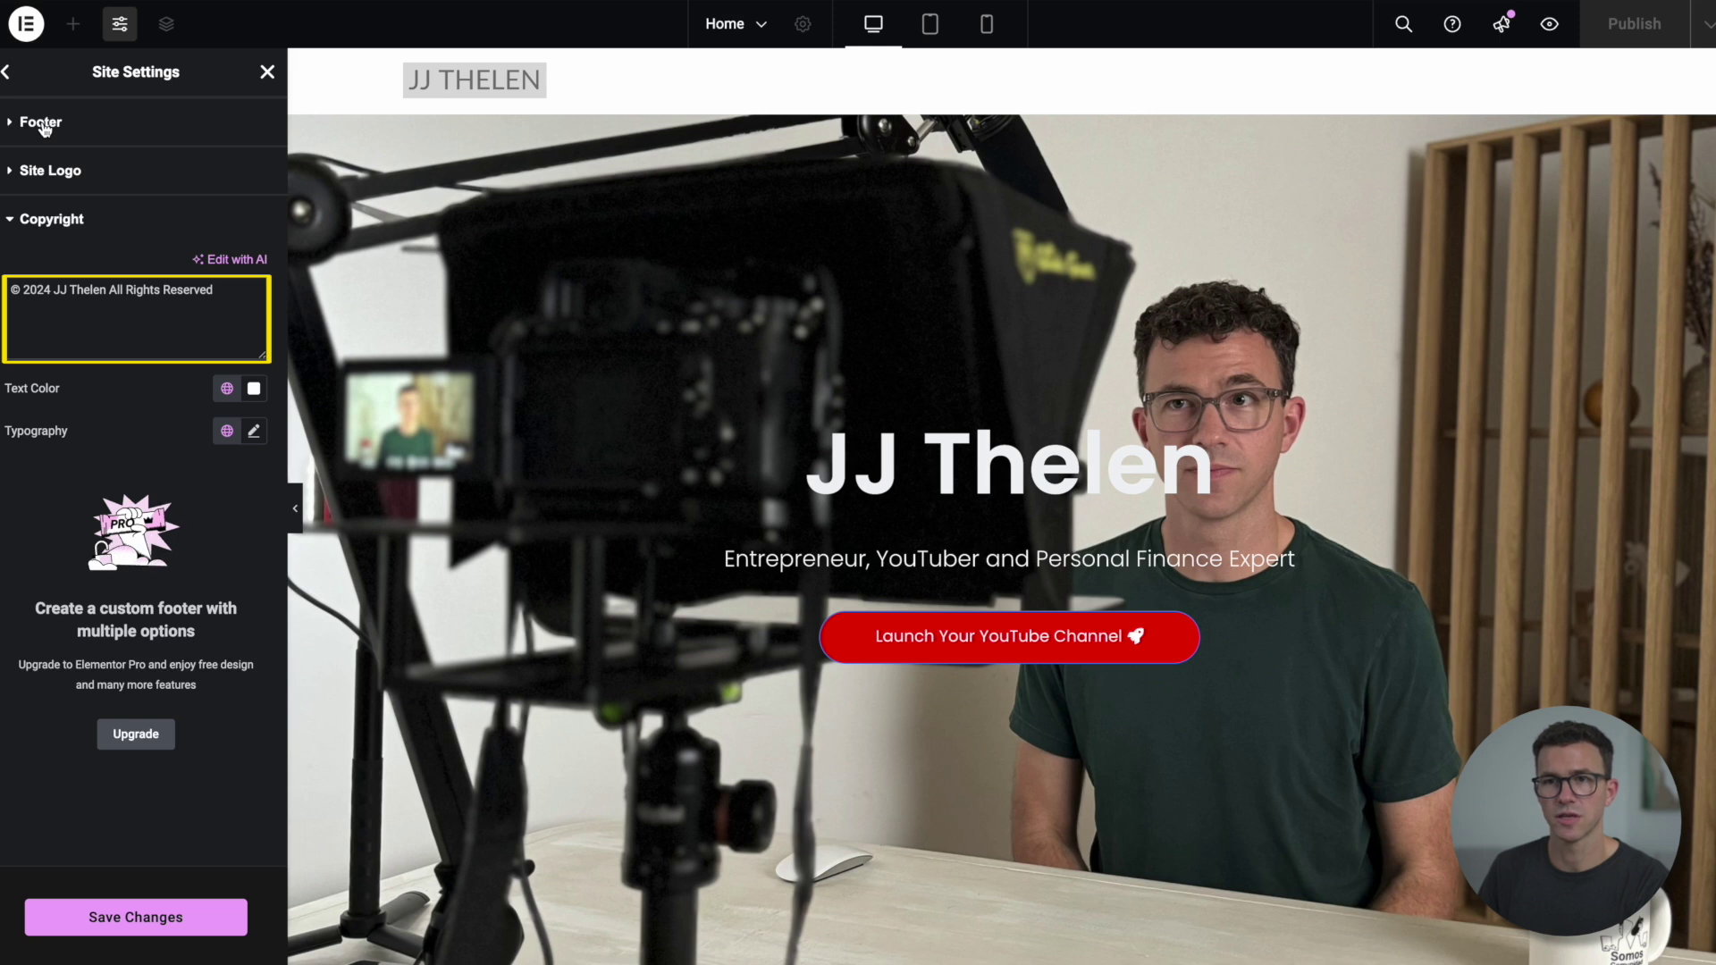
# Step: Give the footer a darker blue background colour and save the changes
pyautogui.click(41, 122)
pyautogui.click(254, 547)
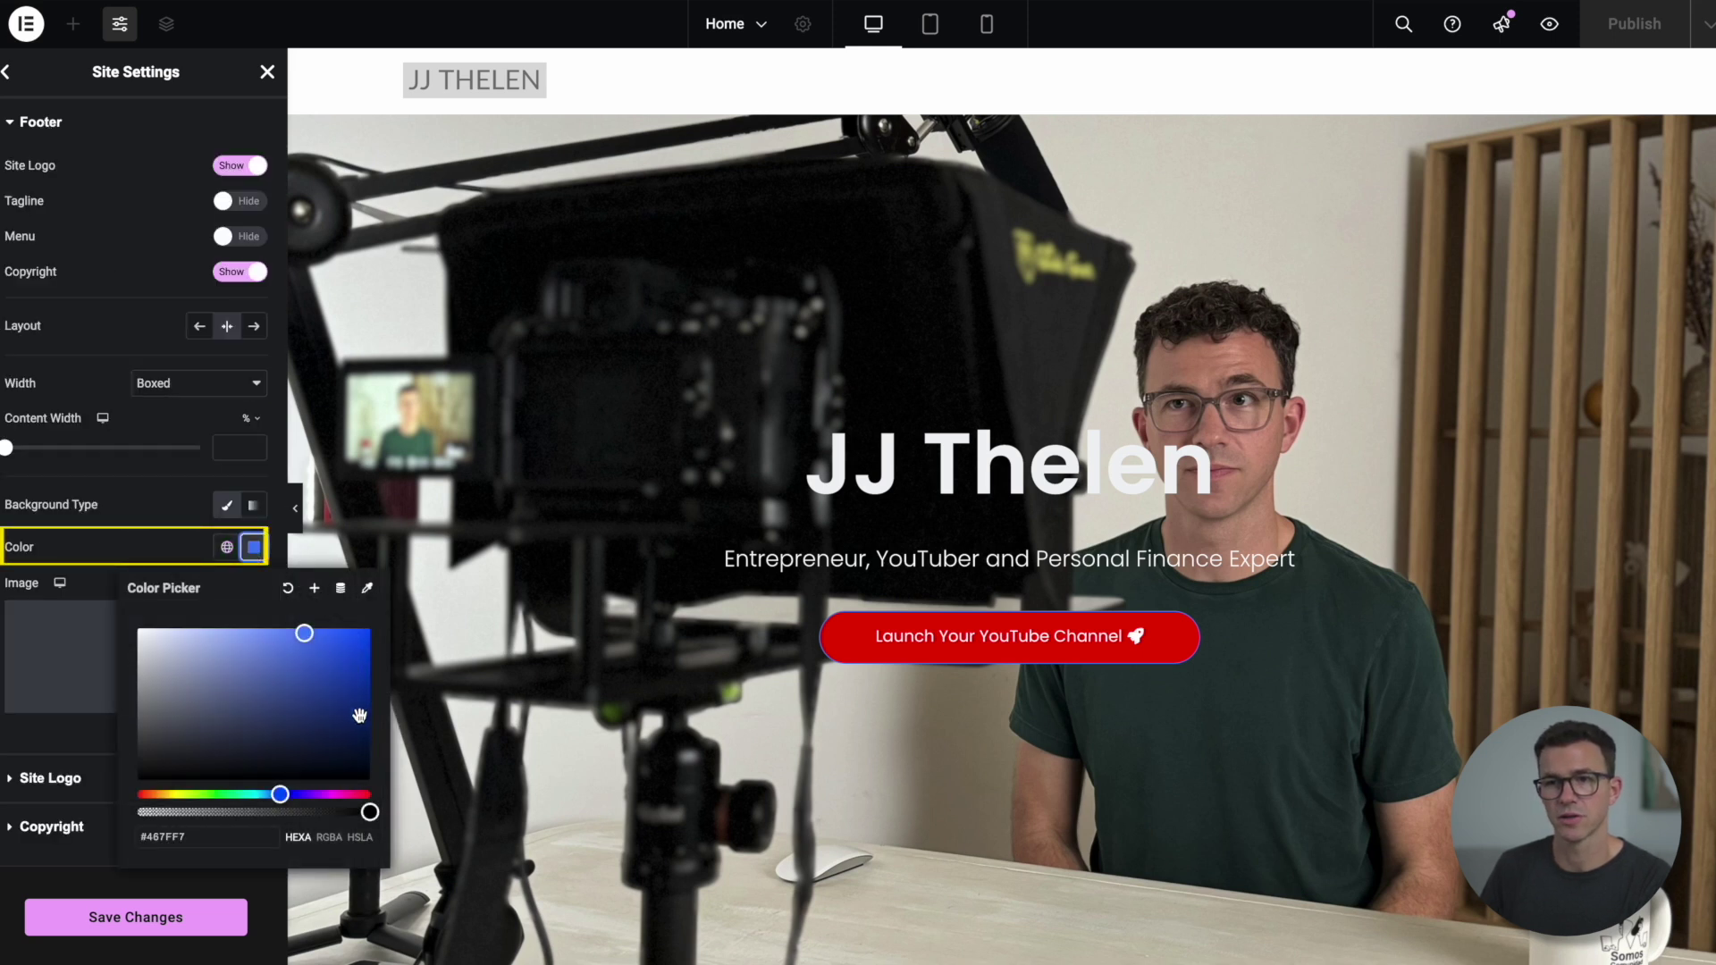
pyautogui.click(359, 715)
pyautogui.click(150, 917)
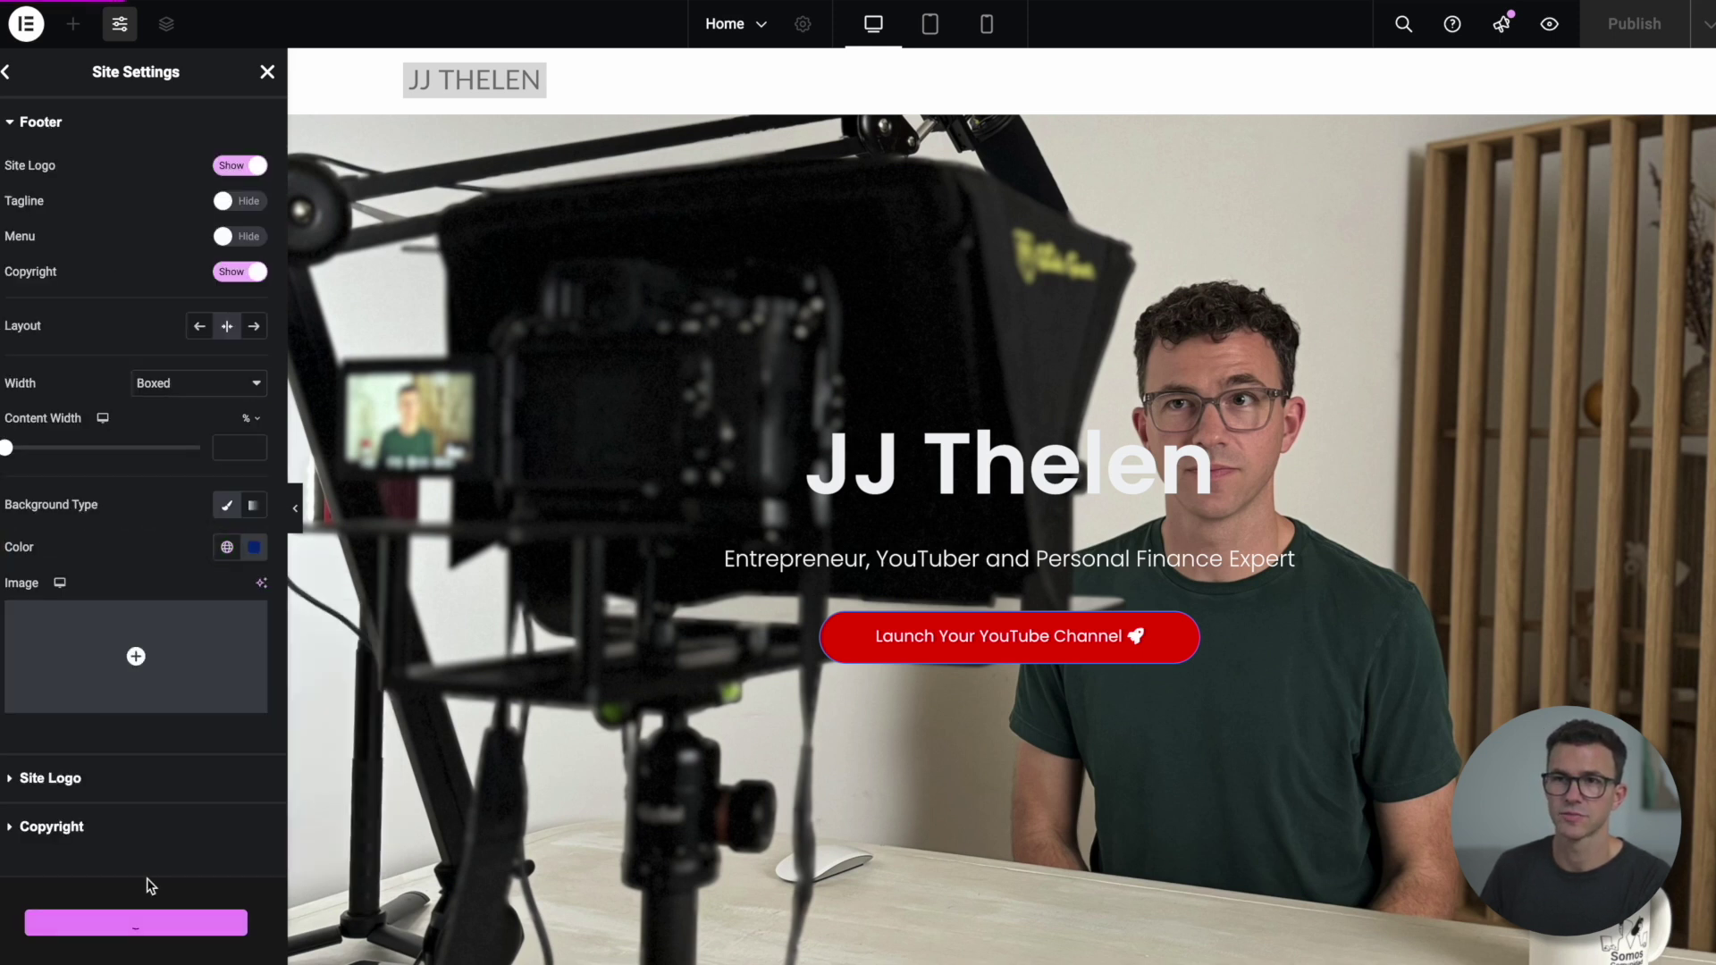
# Step: Set the Hello Theme Header menu to Primary Menu, save, and publish the homepage
pyautogui.click(126, 463)
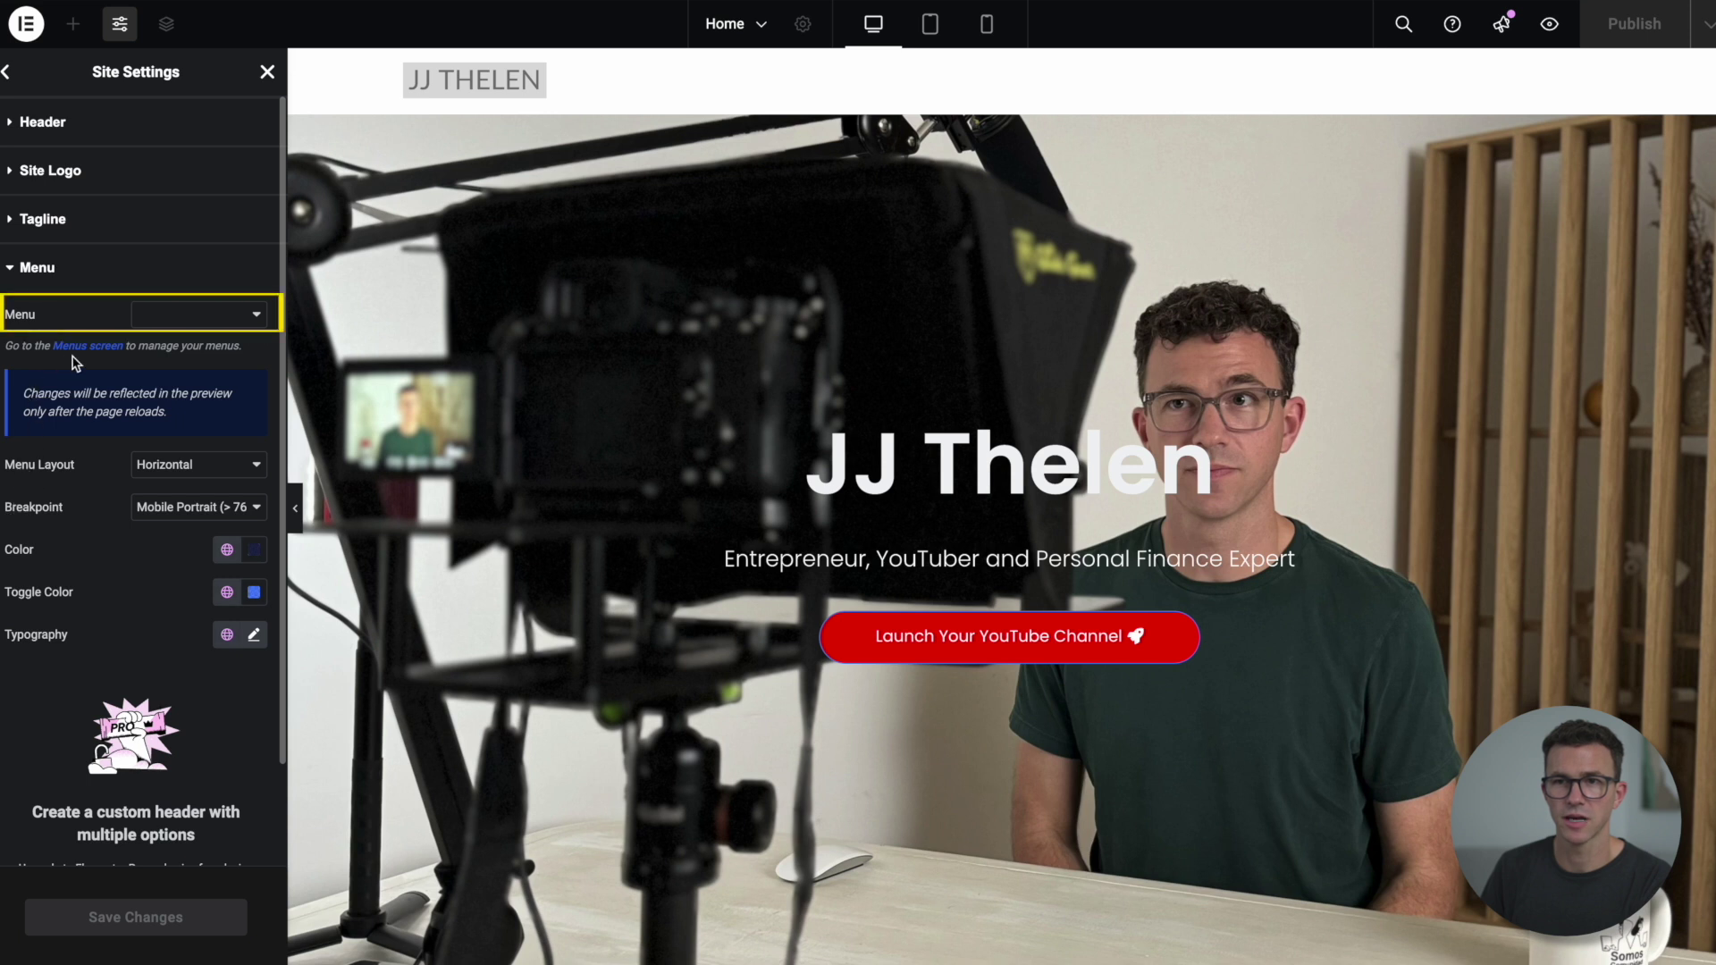
pyautogui.click(211, 316)
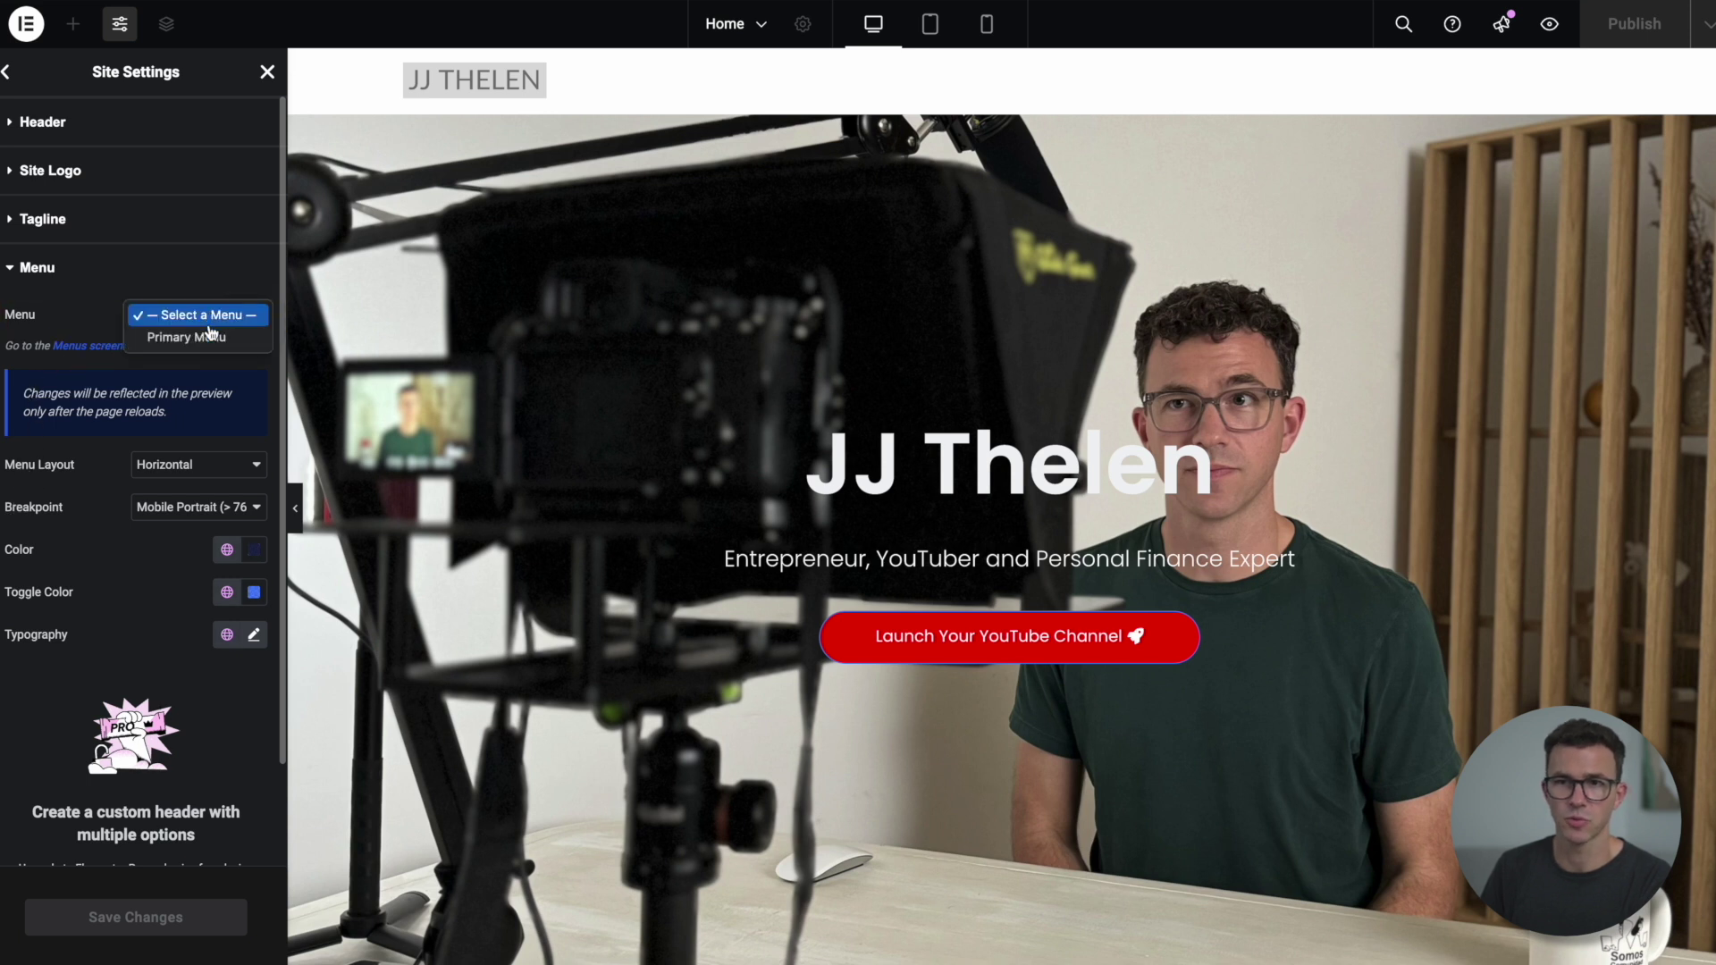
pyautogui.click(188, 337)
pyautogui.click(143, 921)
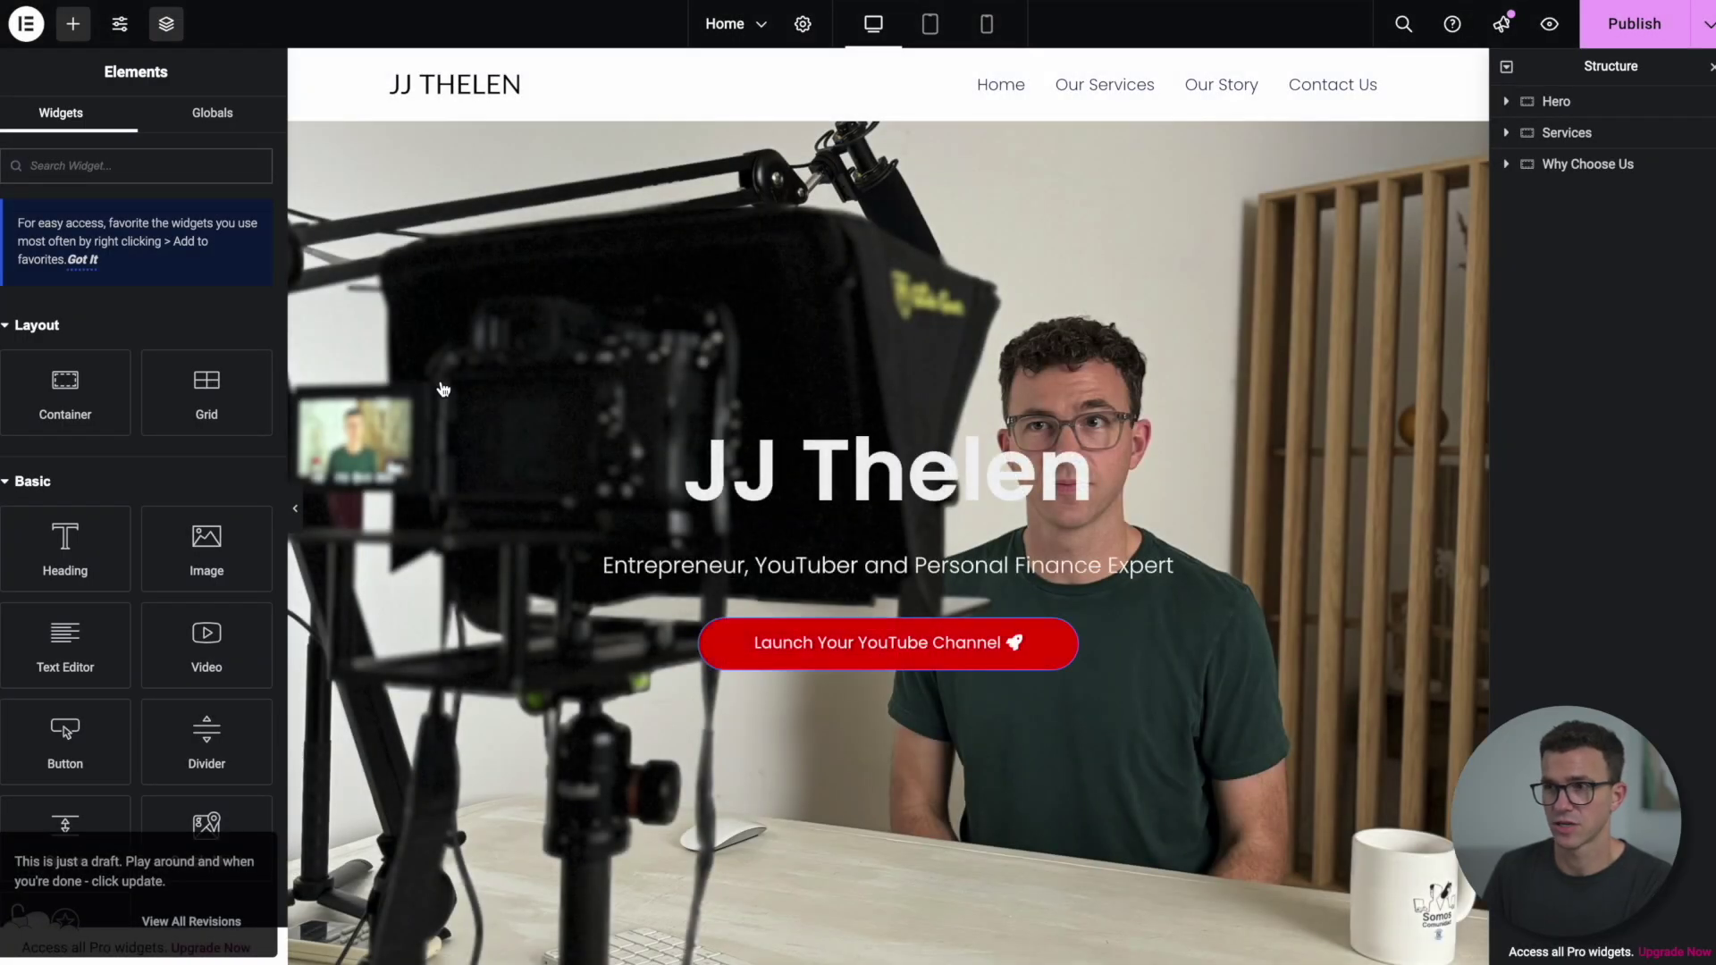
pyautogui.click(1625, 28)
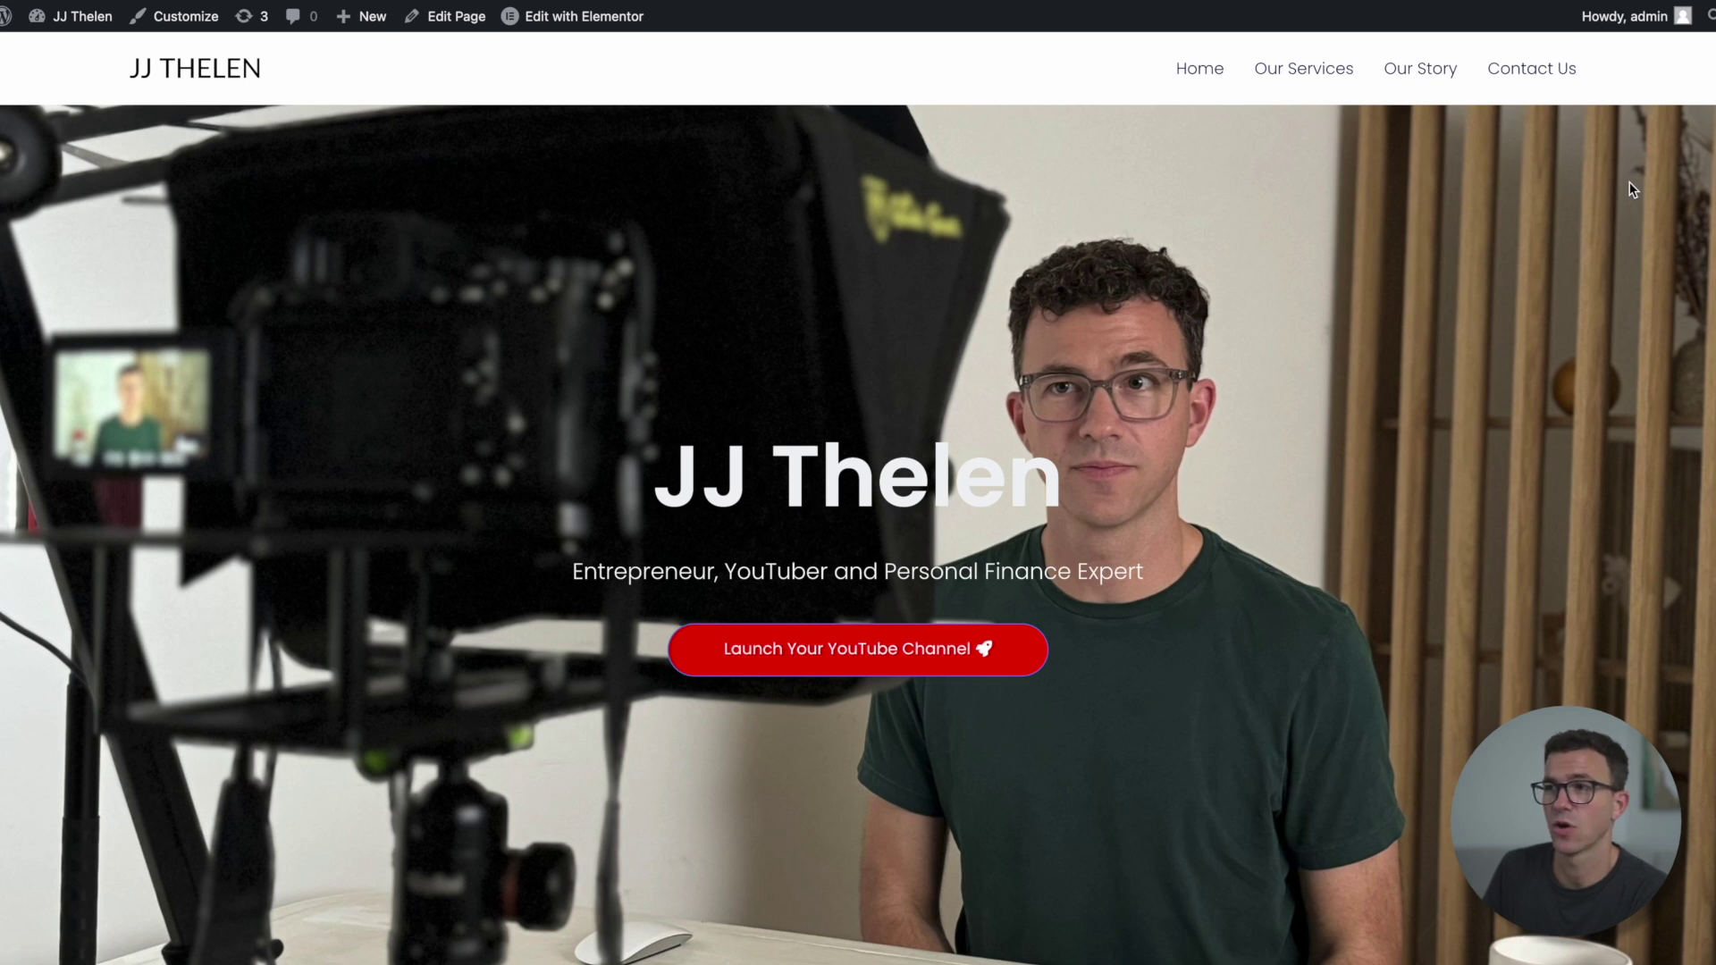
# Step: Go from the WordPress dashboard to the Appearance > Menus page
pyautogui.click(54, 59)
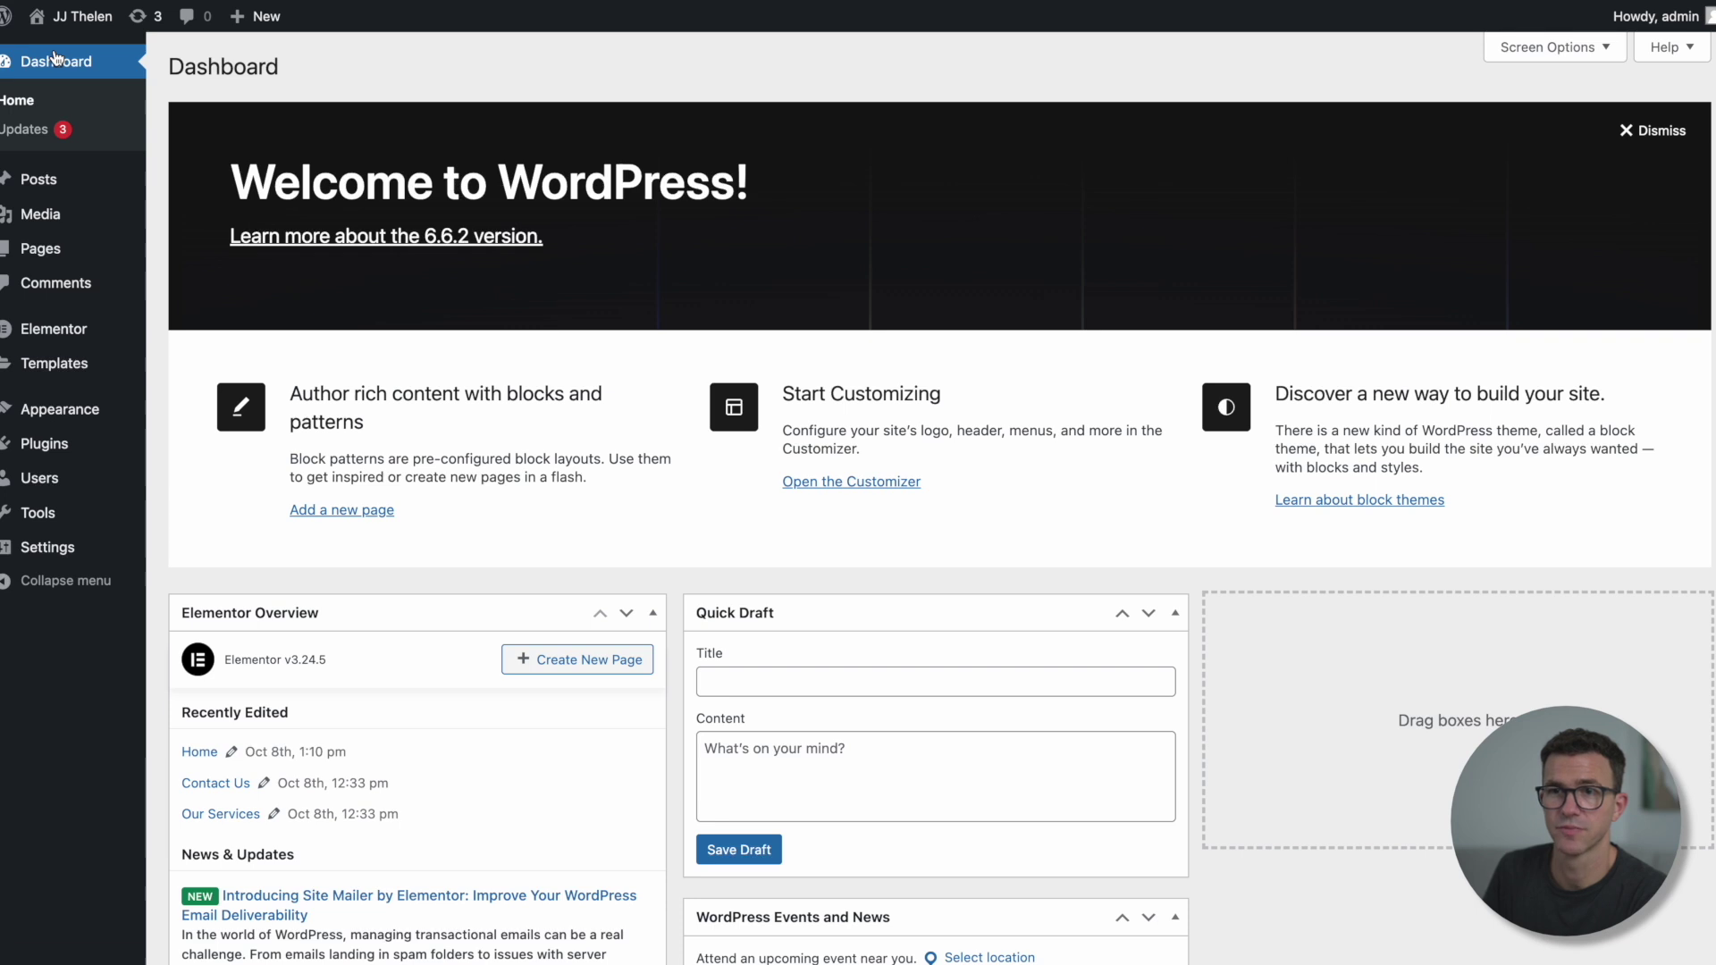
pyautogui.moveTo(54, 409)
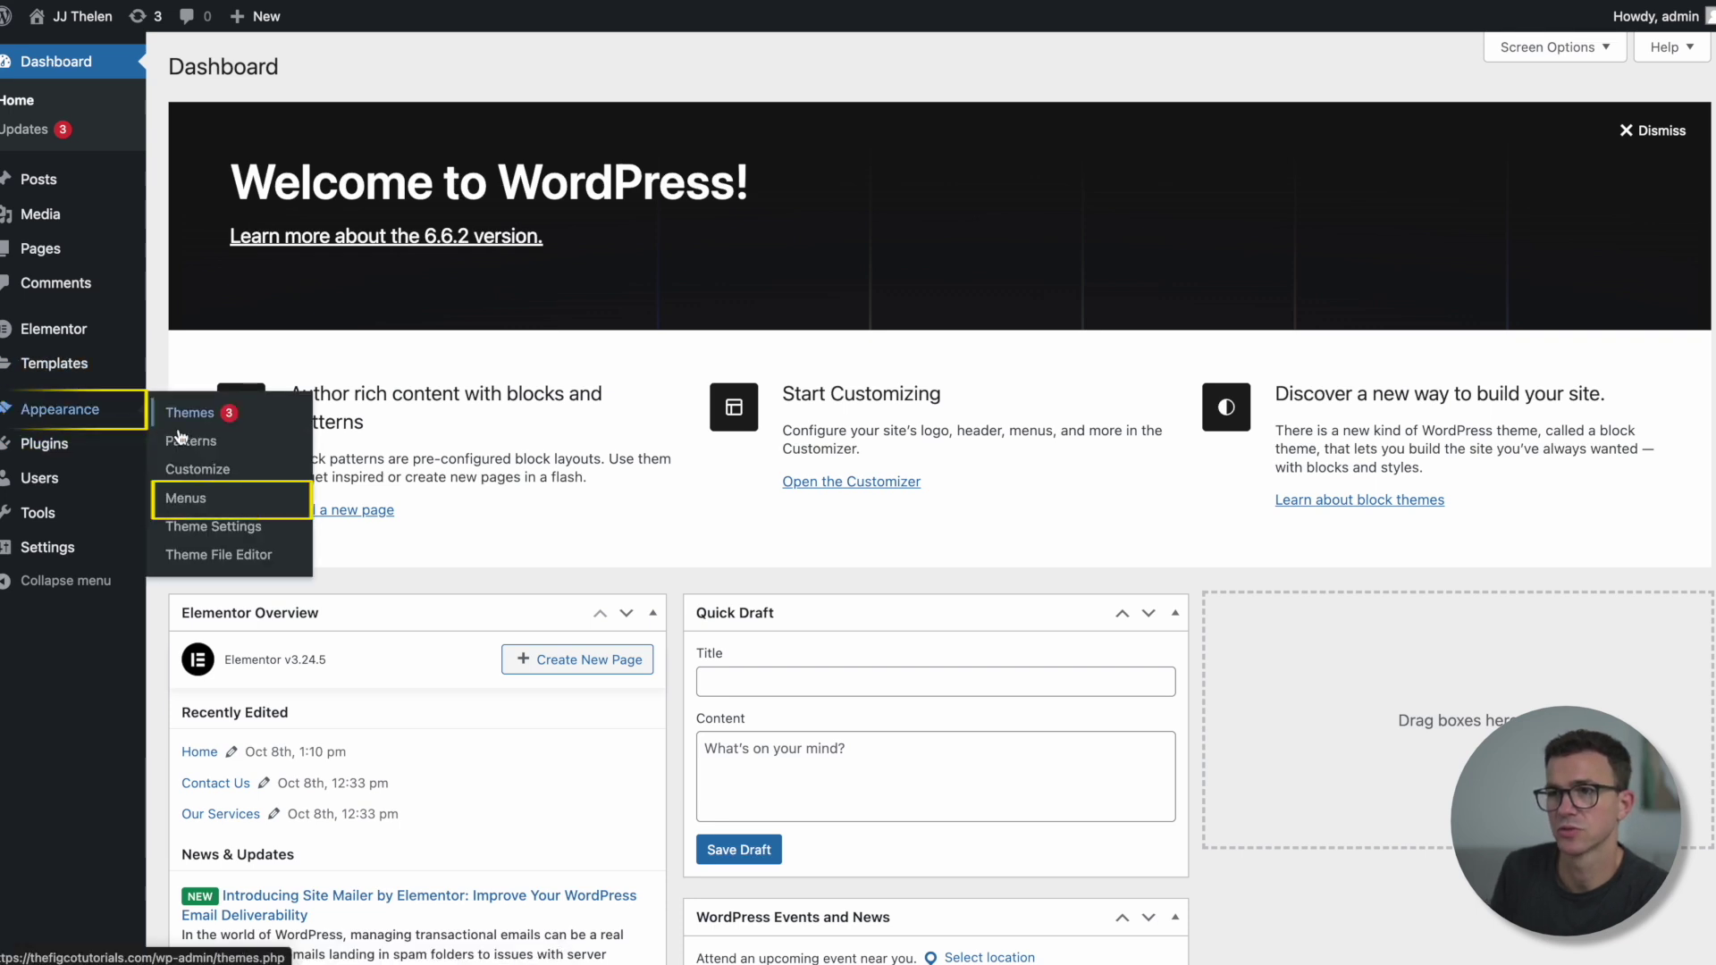
pyautogui.click(198, 505)
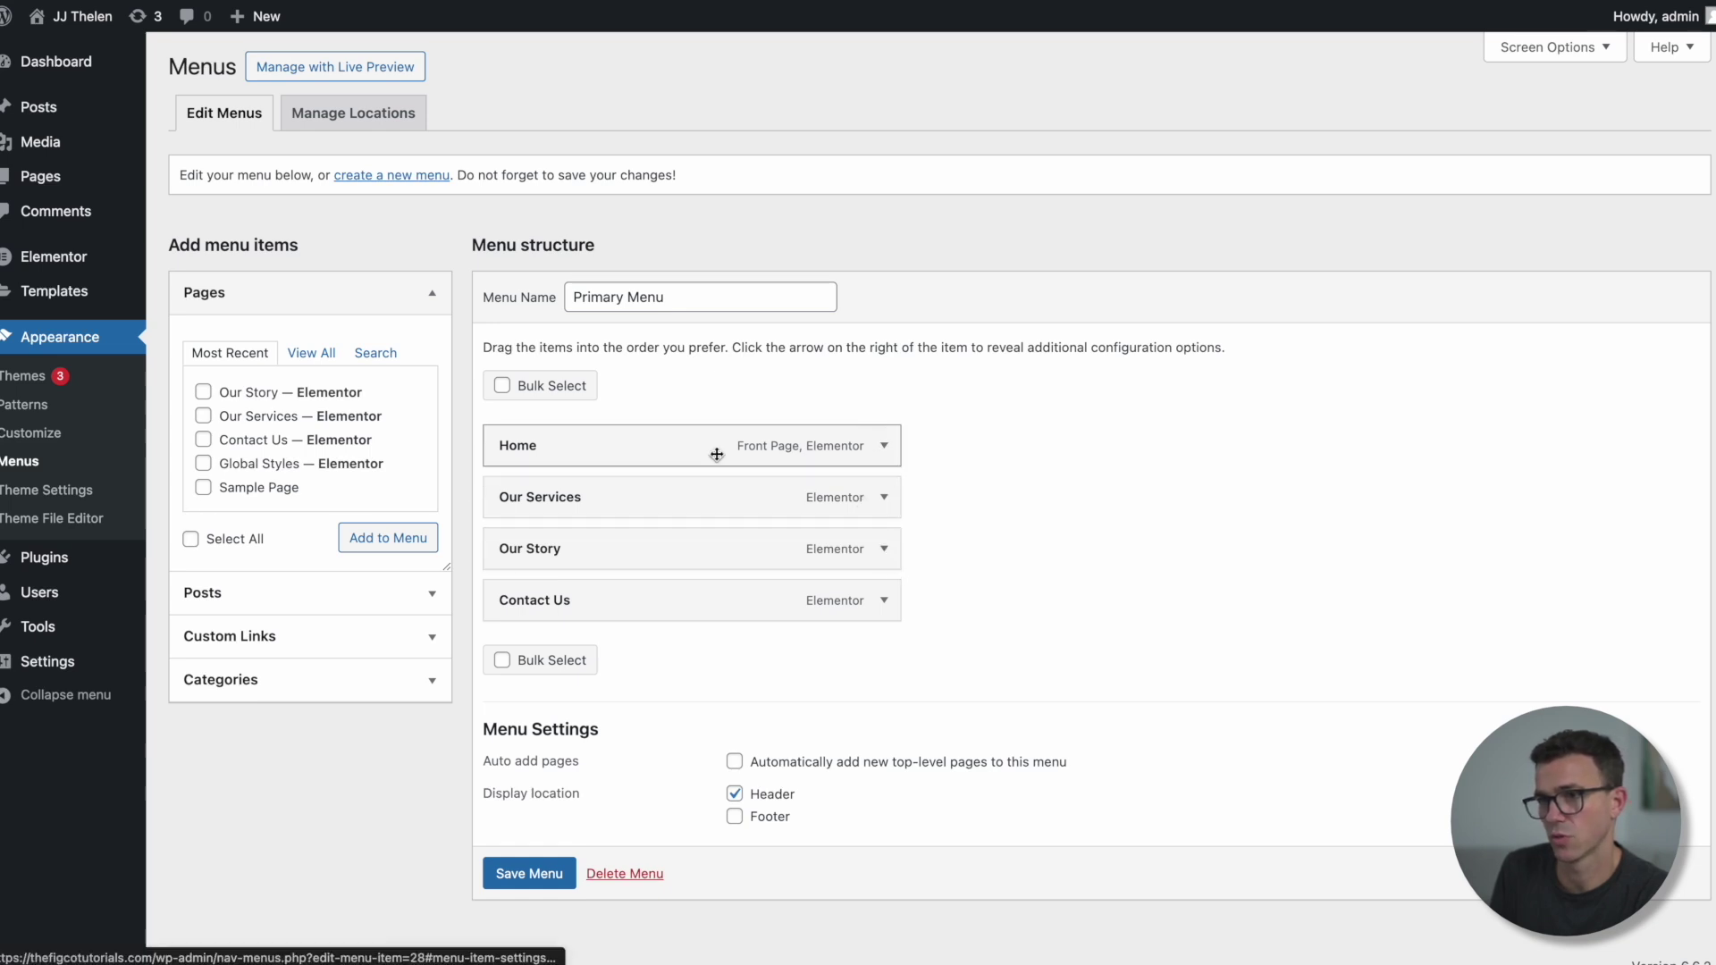
# Step: Remove Our Services and Our Story from the Primary Menu, then view the live Contact Us page
pyautogui.click(882, 503)
pyautogui.click(517, 683)
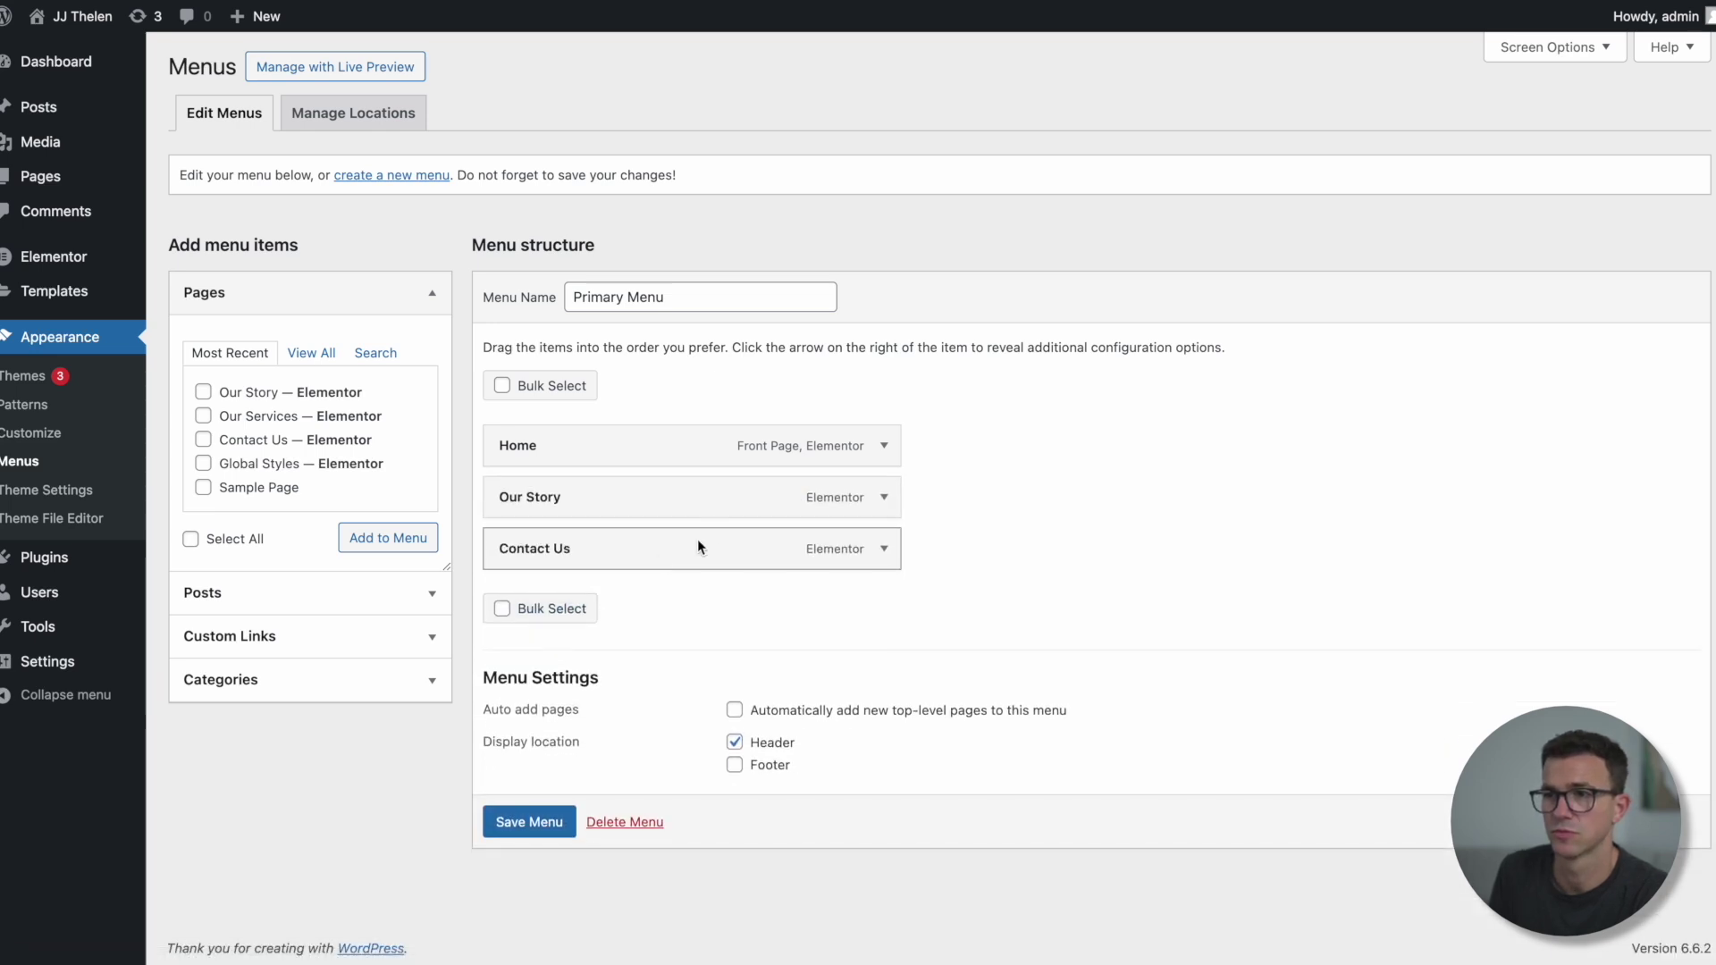
pyautogui.click(883, 498)
pyautogui.click(517, 682)
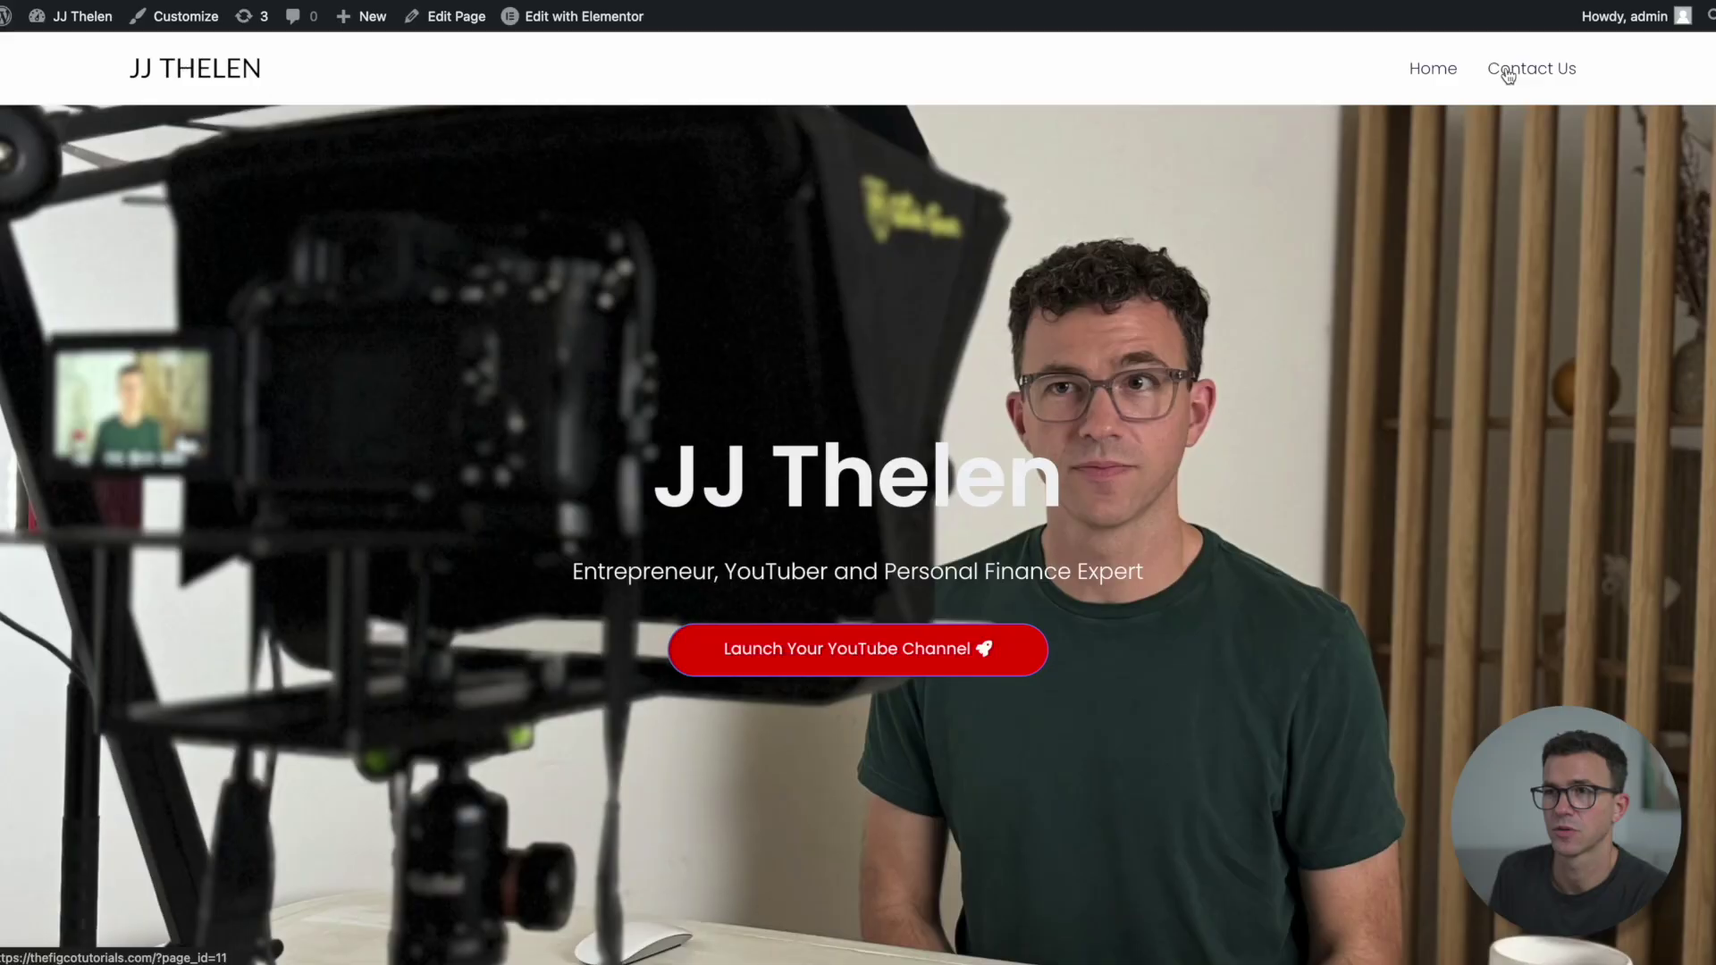
pyautogui.click(1507, 76)
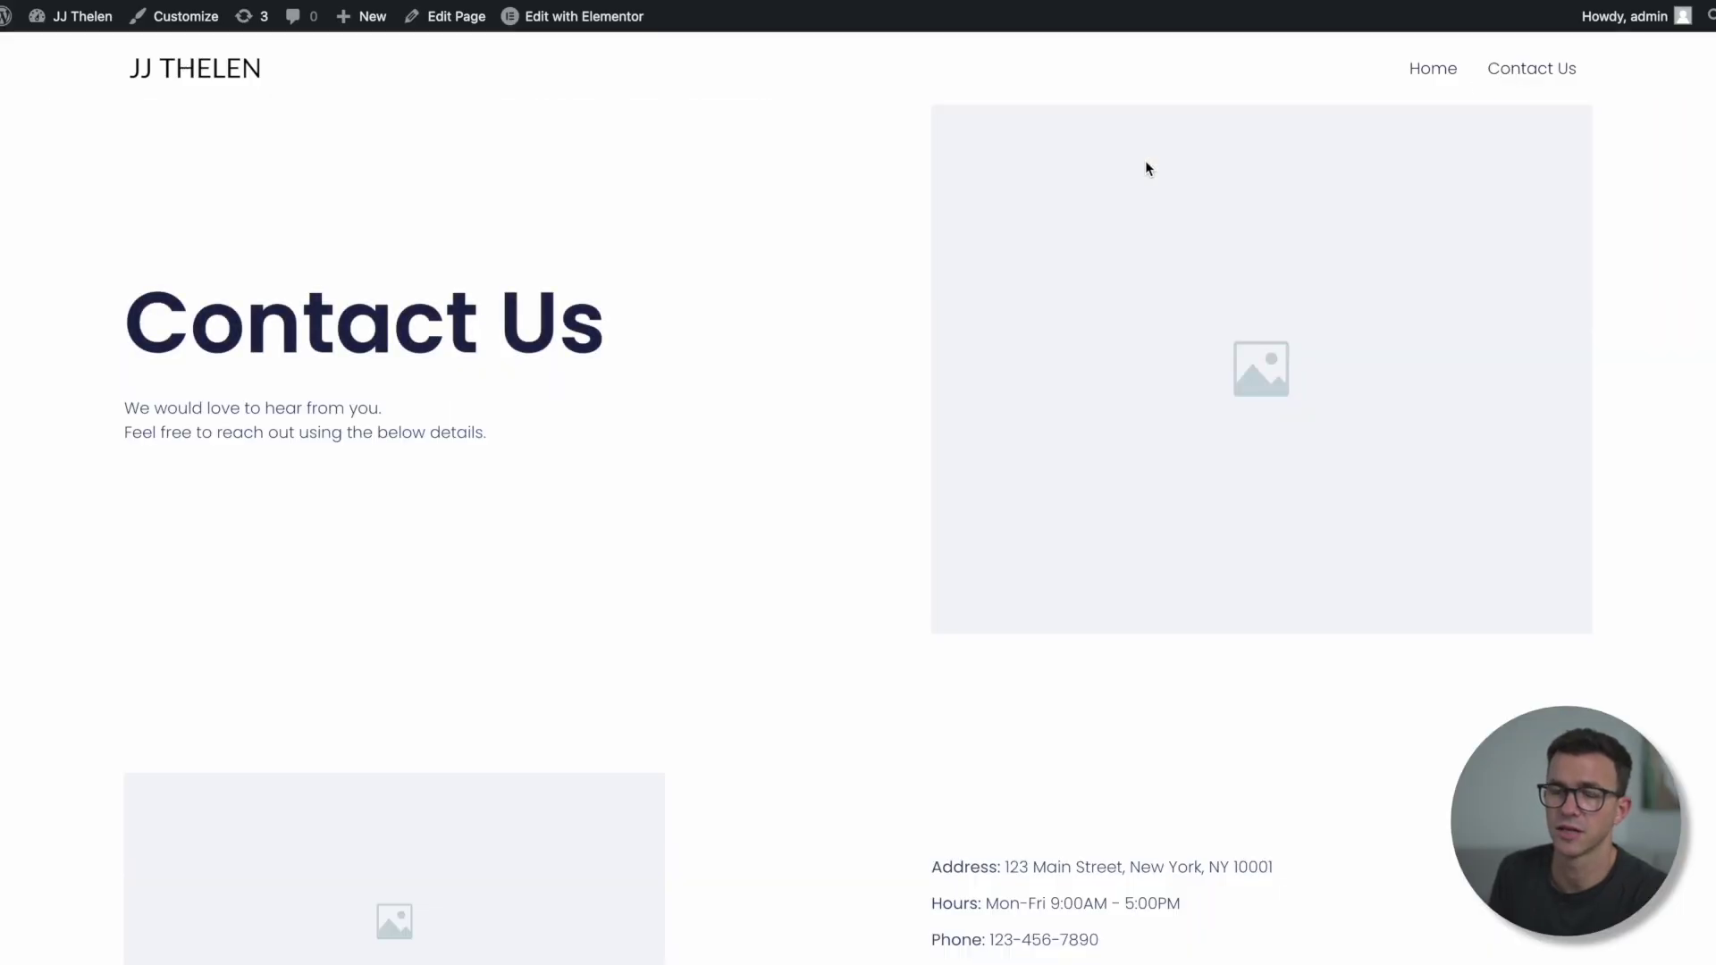
# Step: In Hello Theme Footer's Site Logo settings, set Logo Width to 200 px and save
pyautogui.scroll(-6, 904, 169)
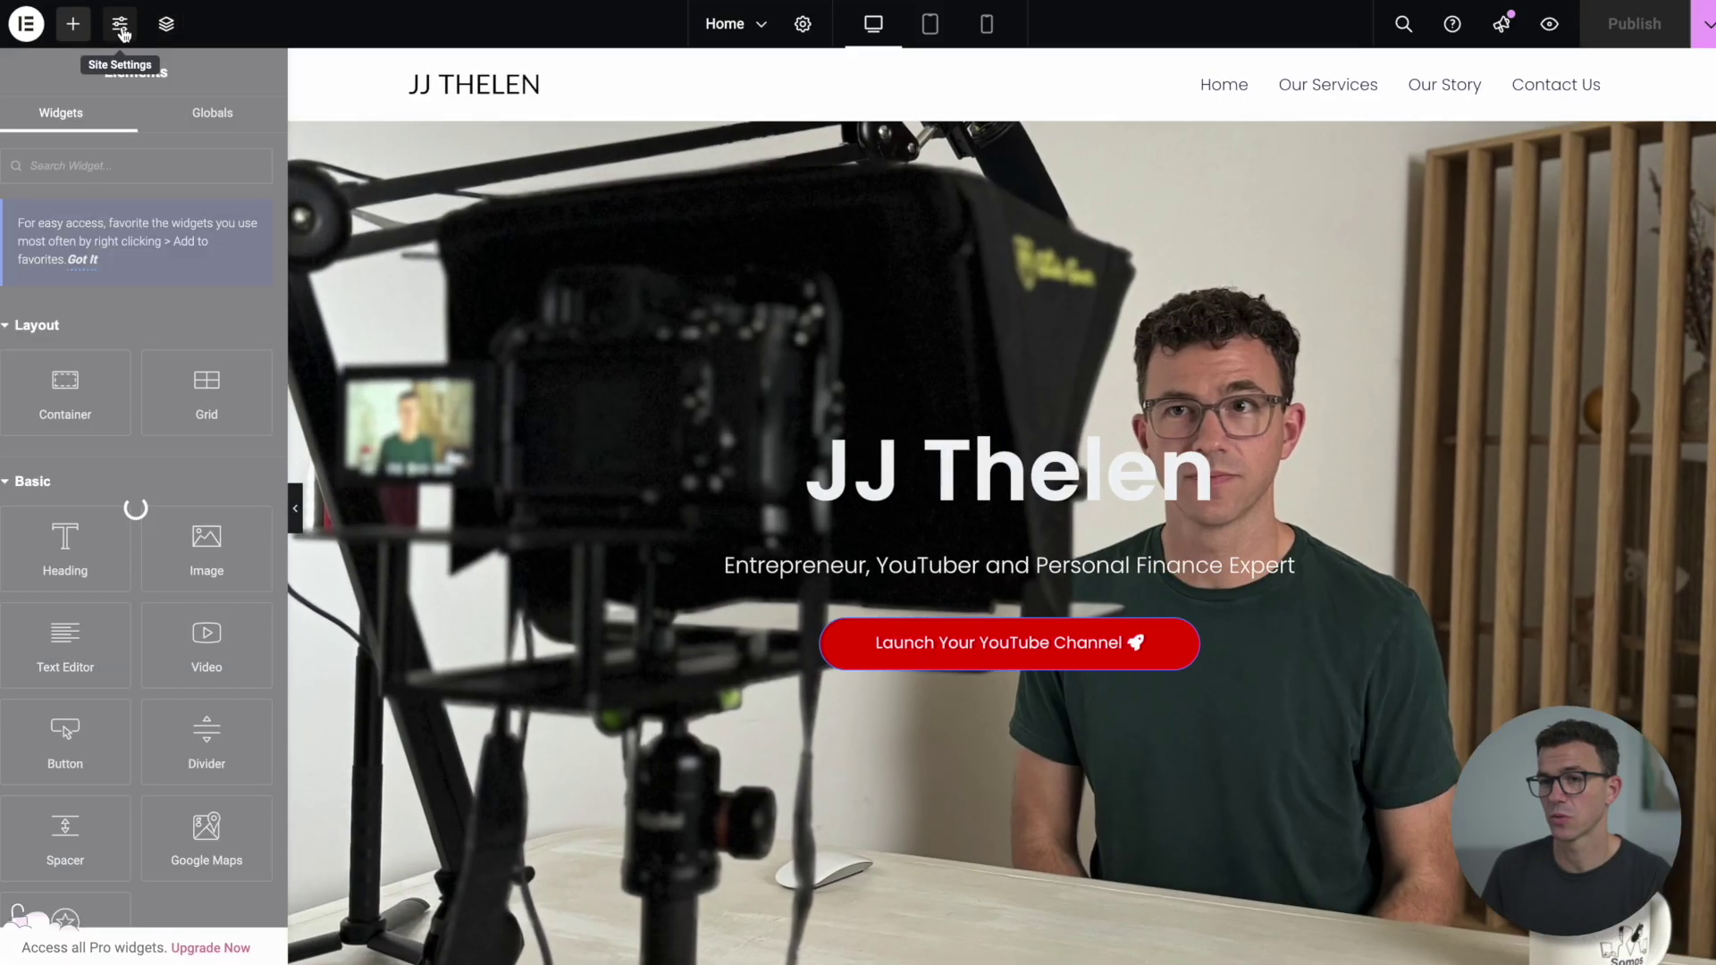
pyautogui.click(120, 26)
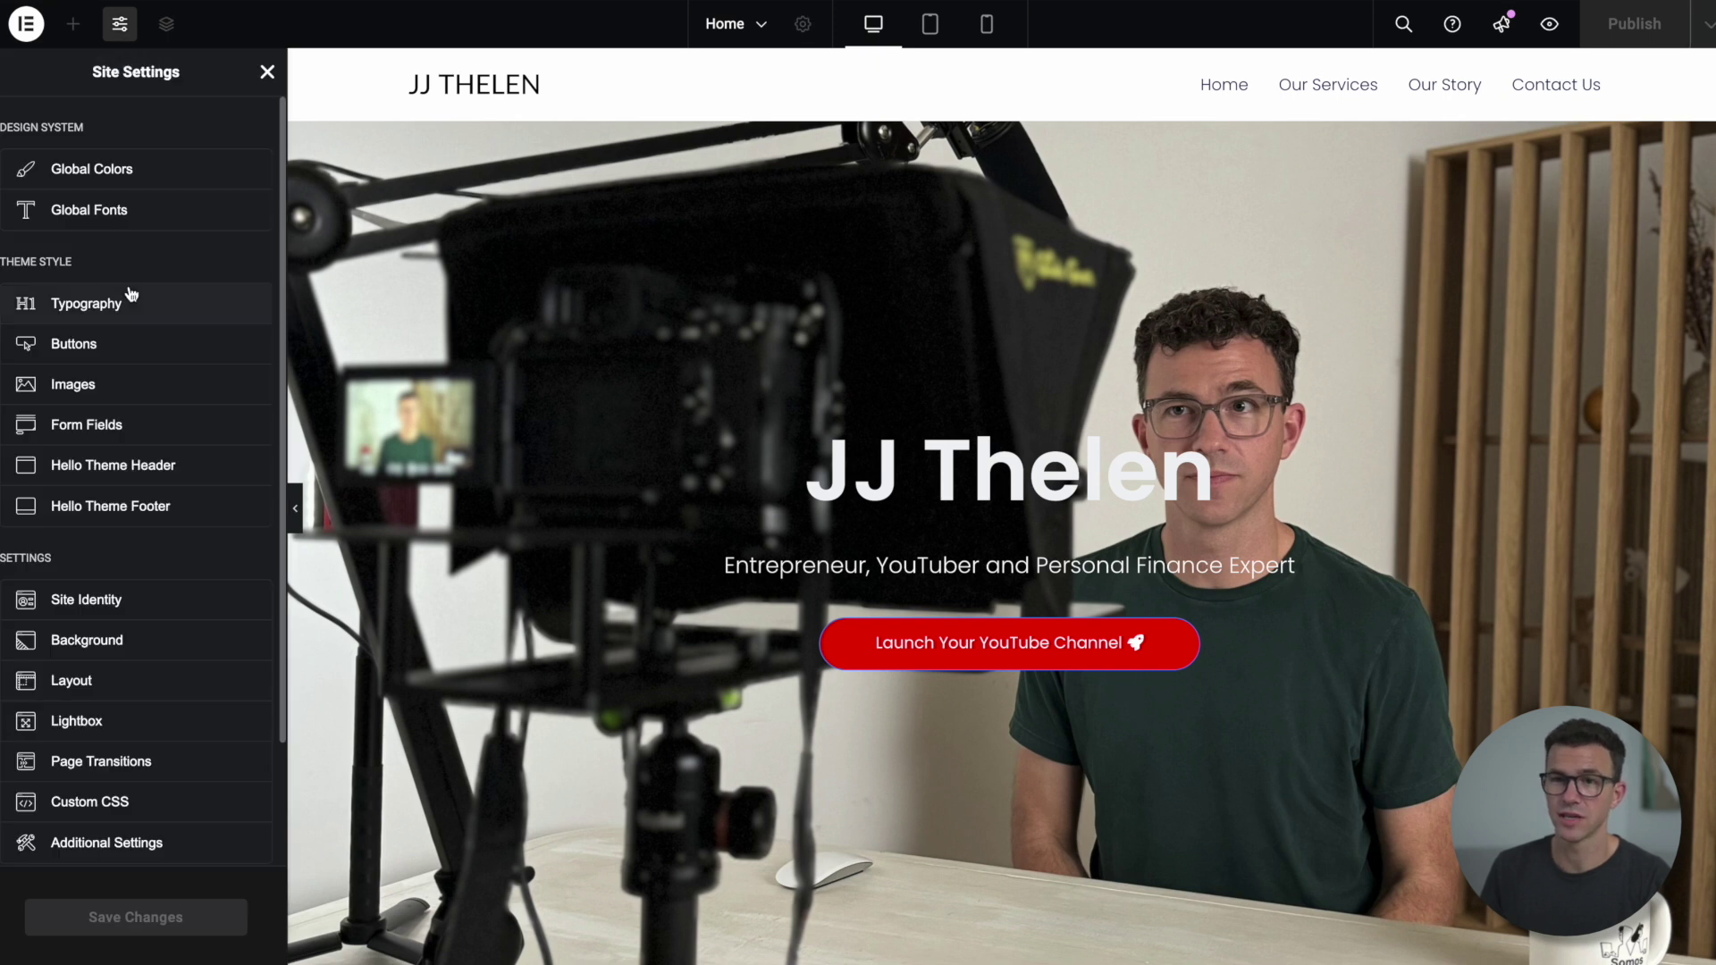
pyautogui.click(137, 506)
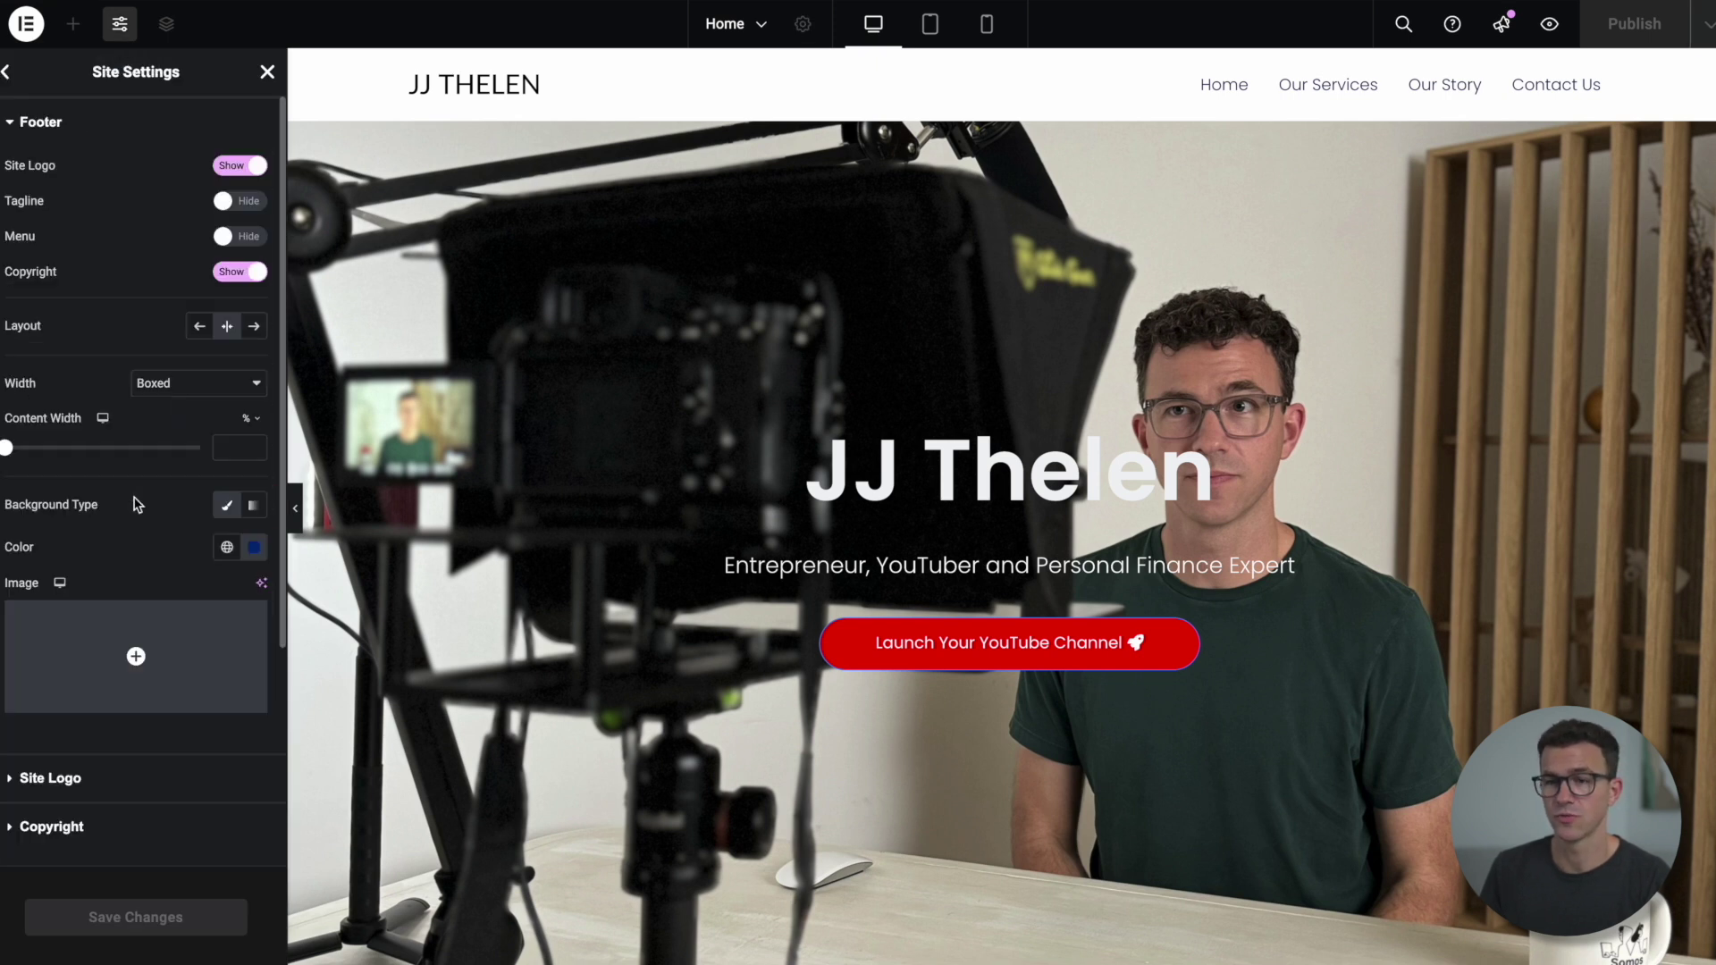
pyautogui.click(50, 778)
pyautogui.write('2')
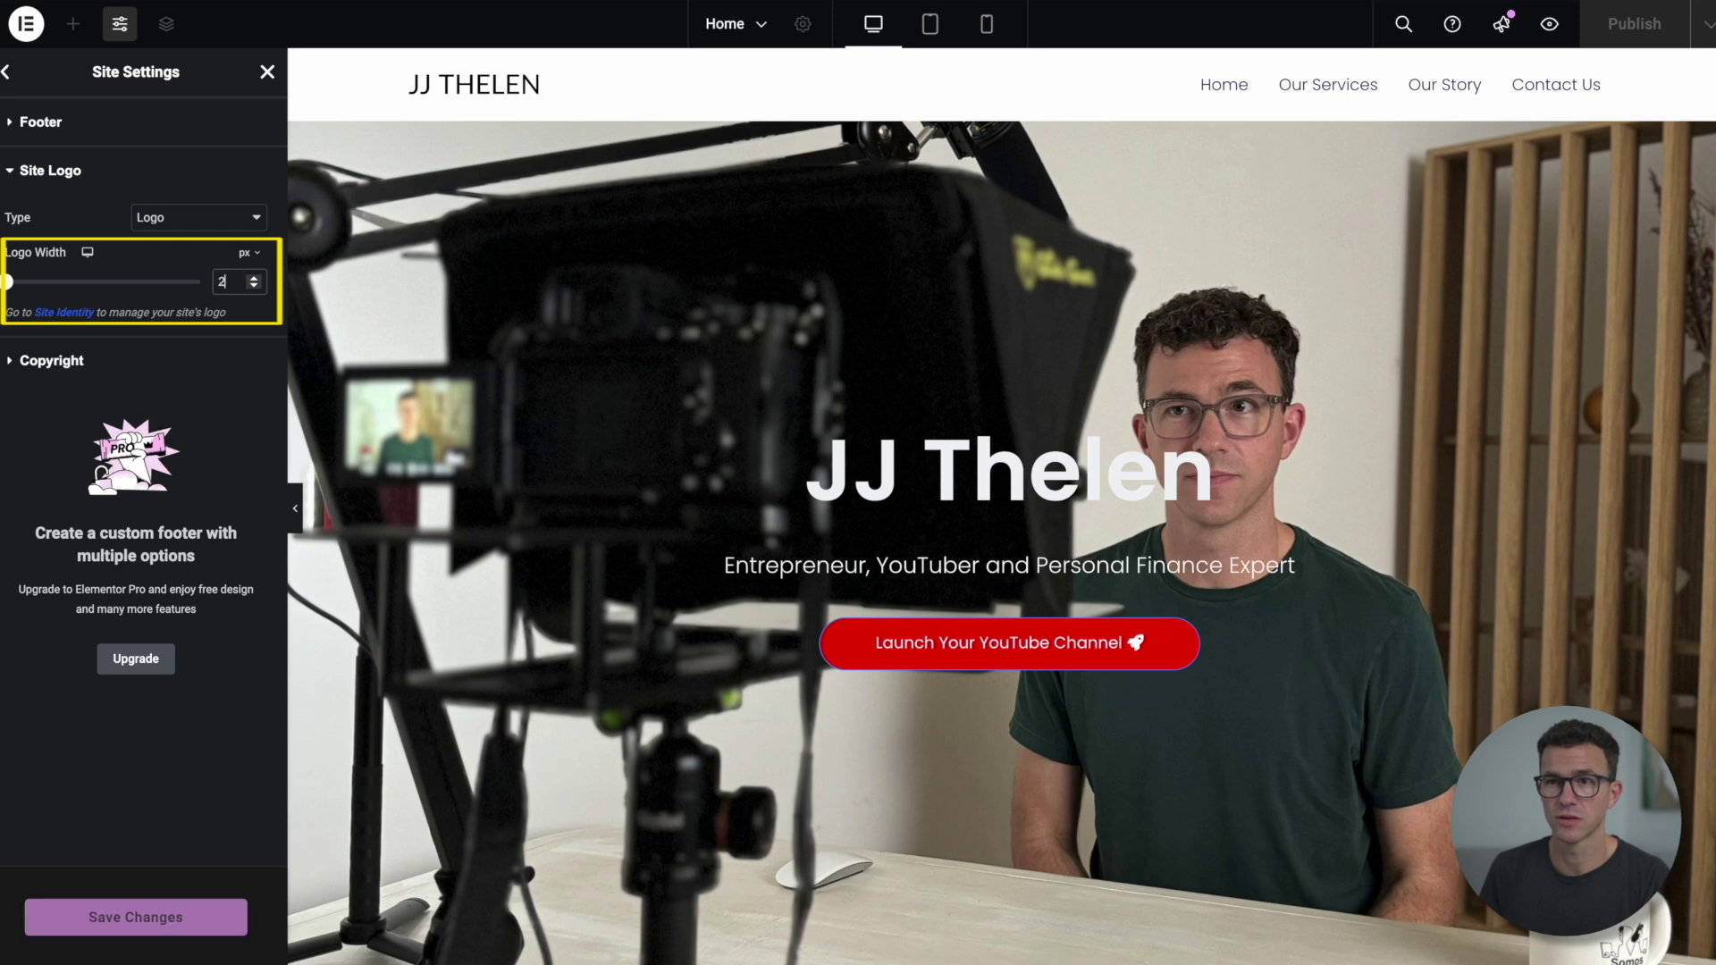
pyautogui.write('00')
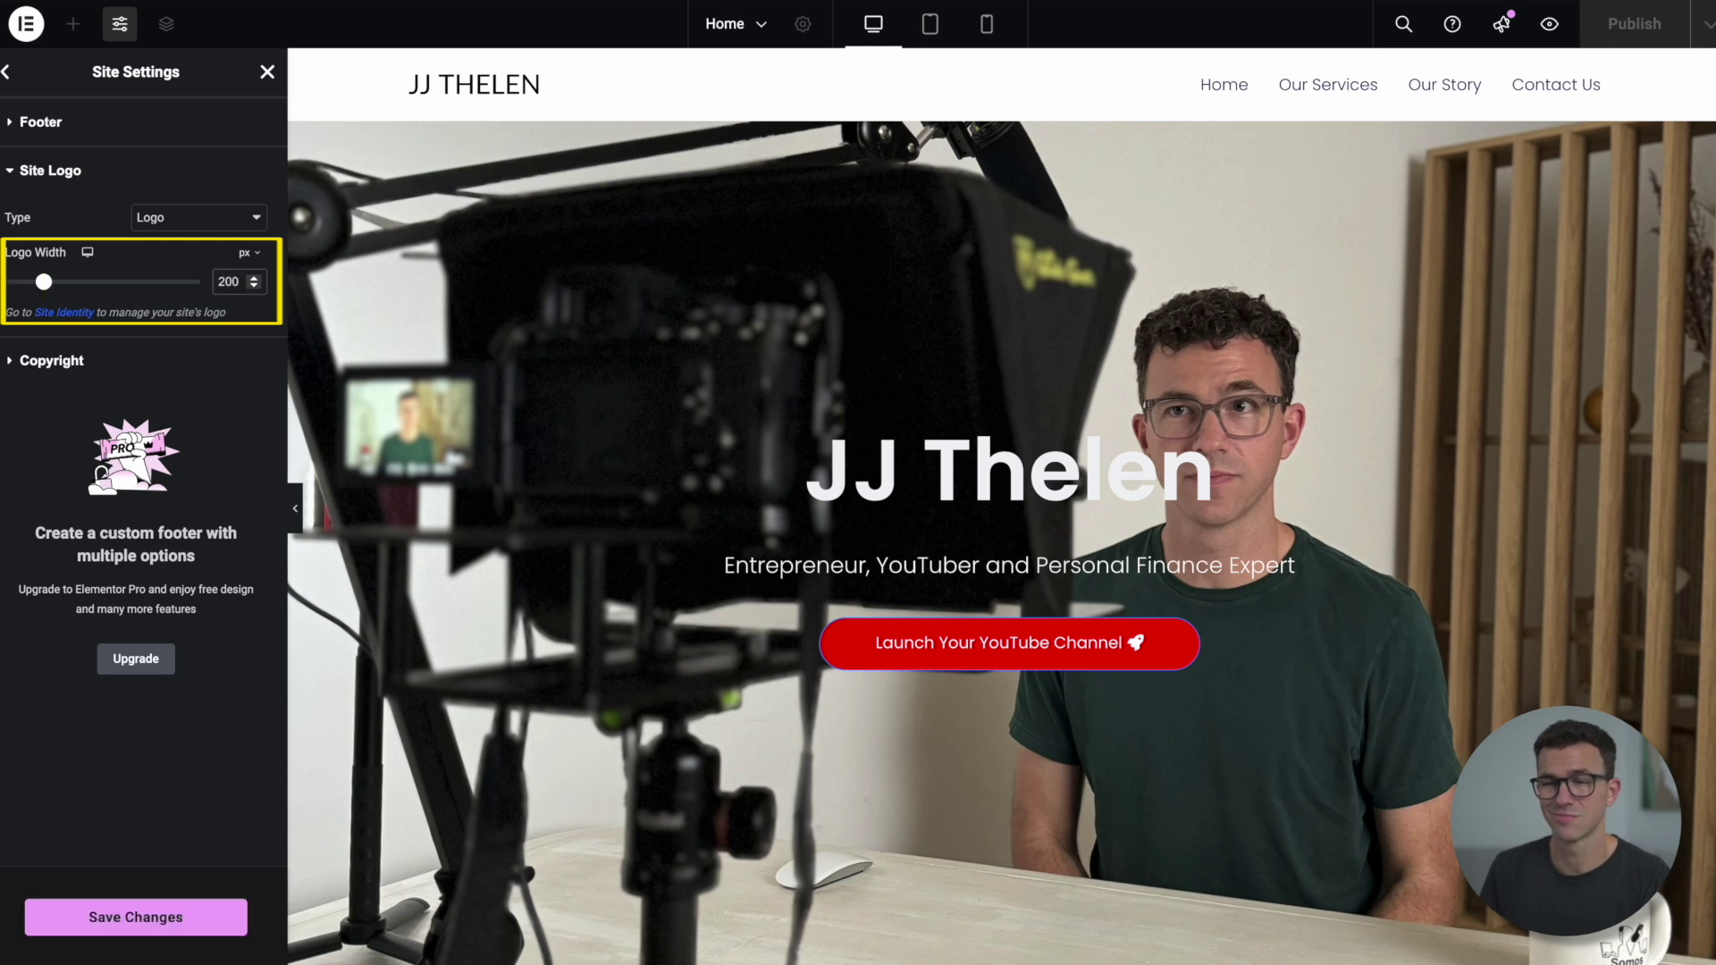
pyautogui.click(166, 923)
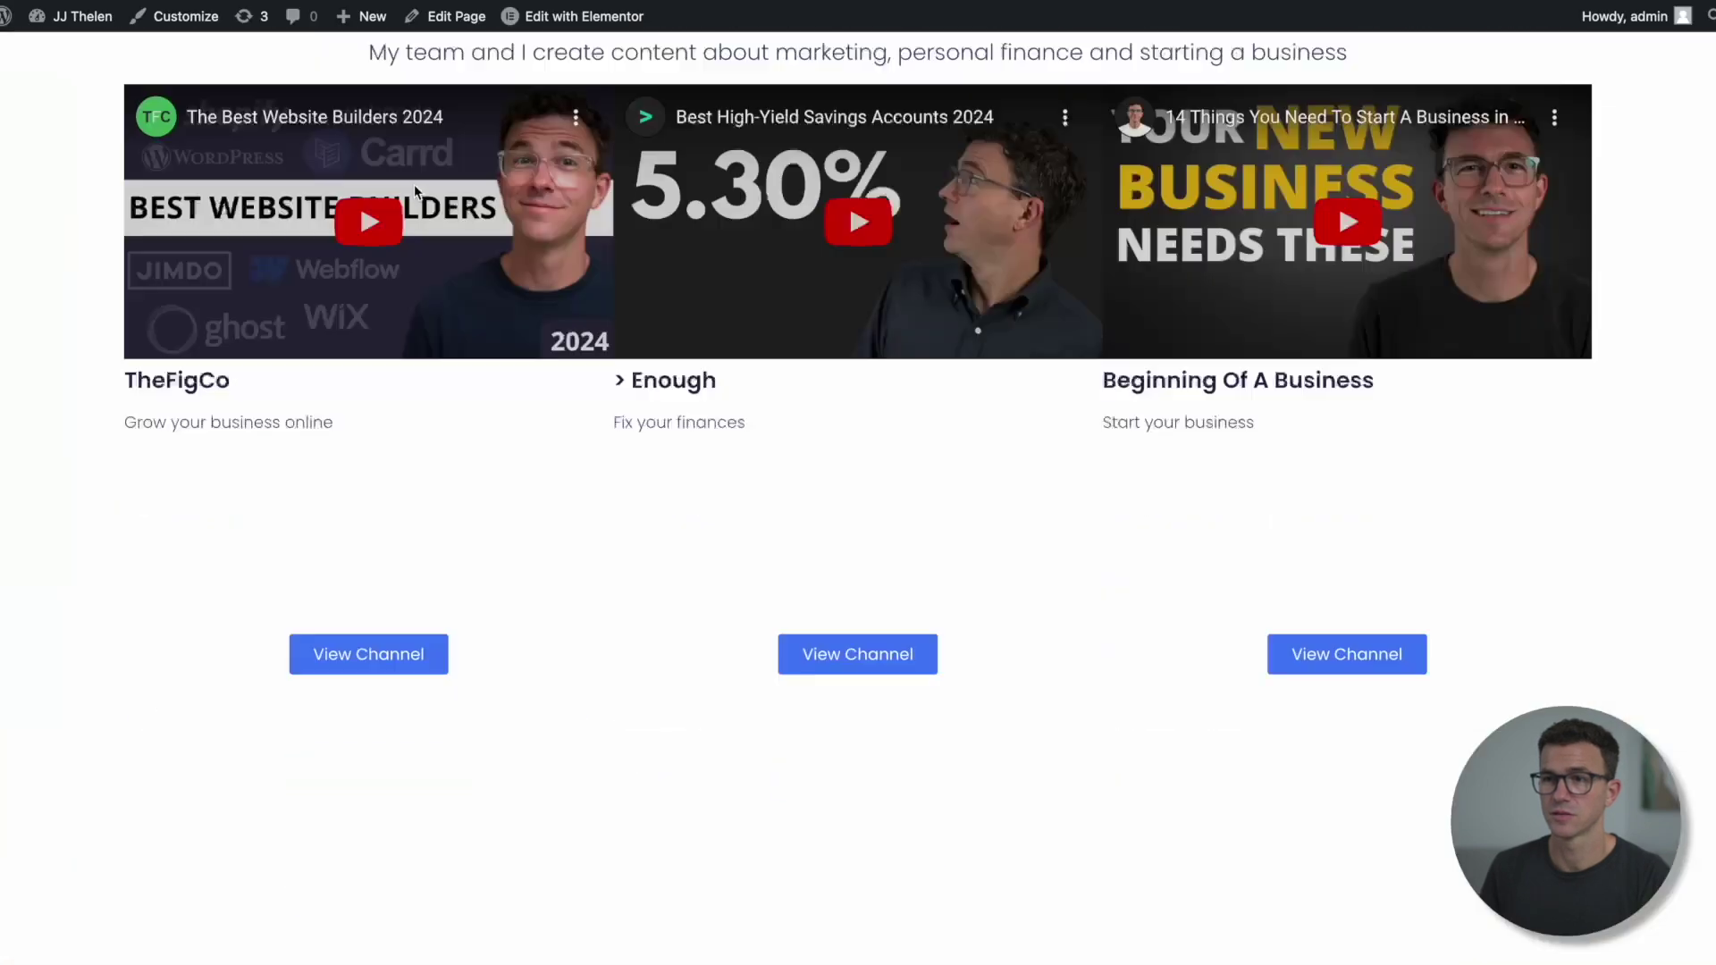
pyautogui.scroll(-5, 414, 185)
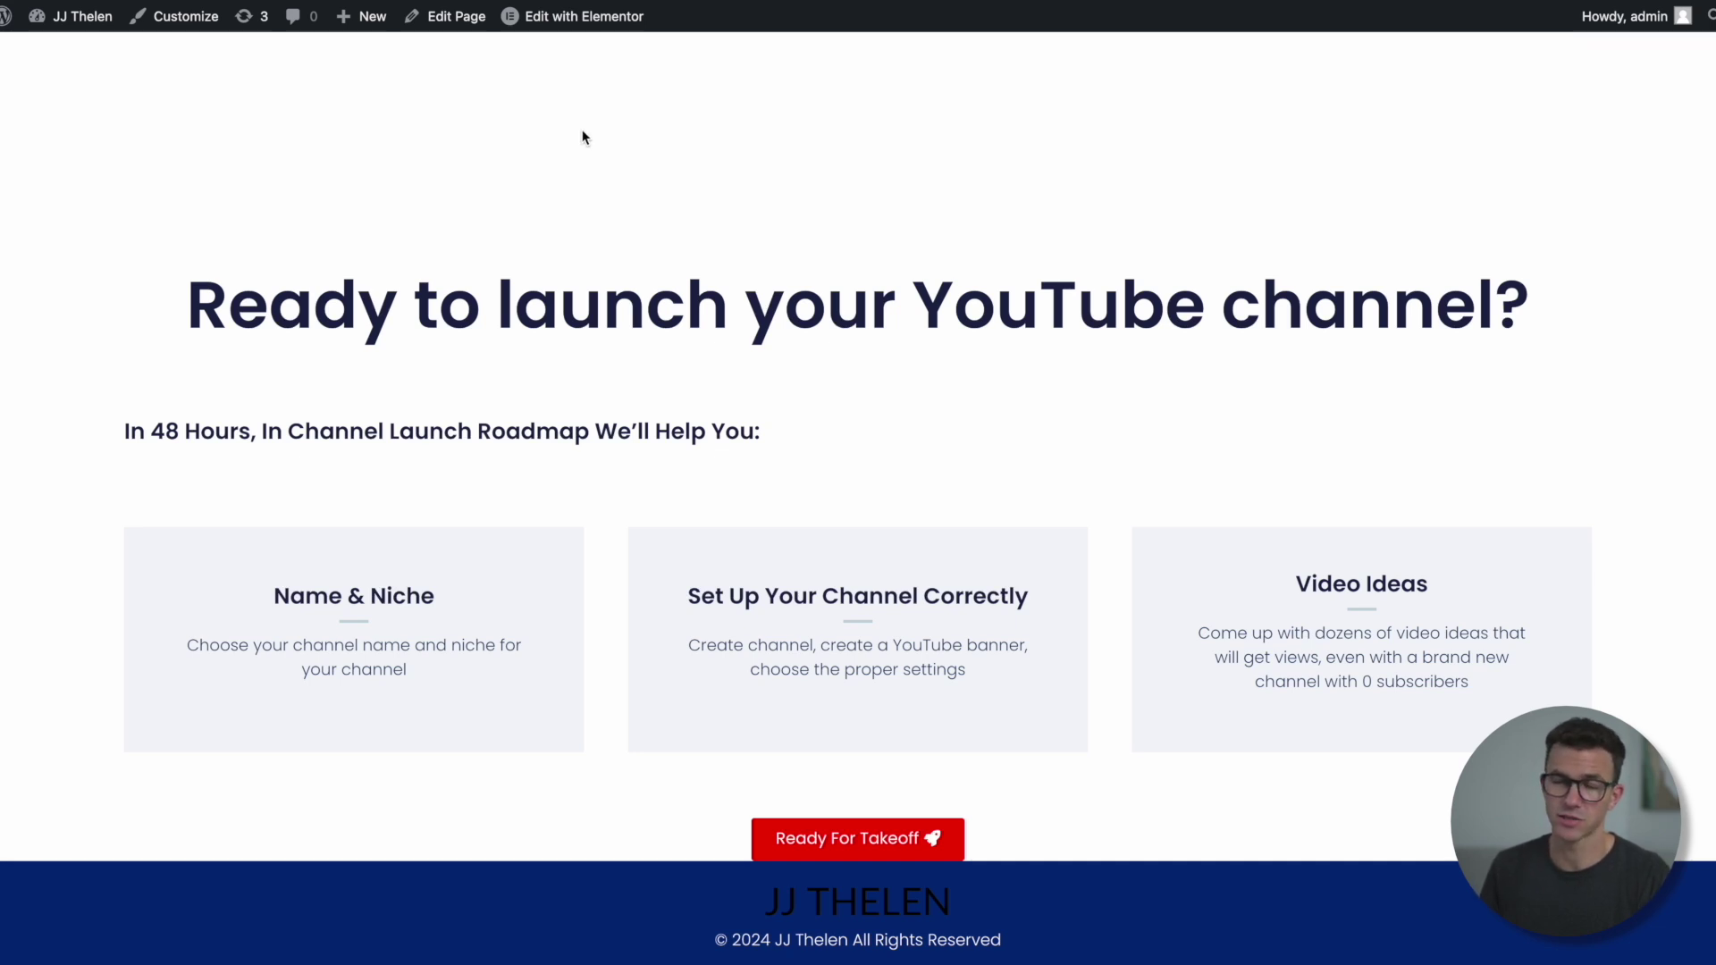
pyautogui.scroll(15, 582, 135)
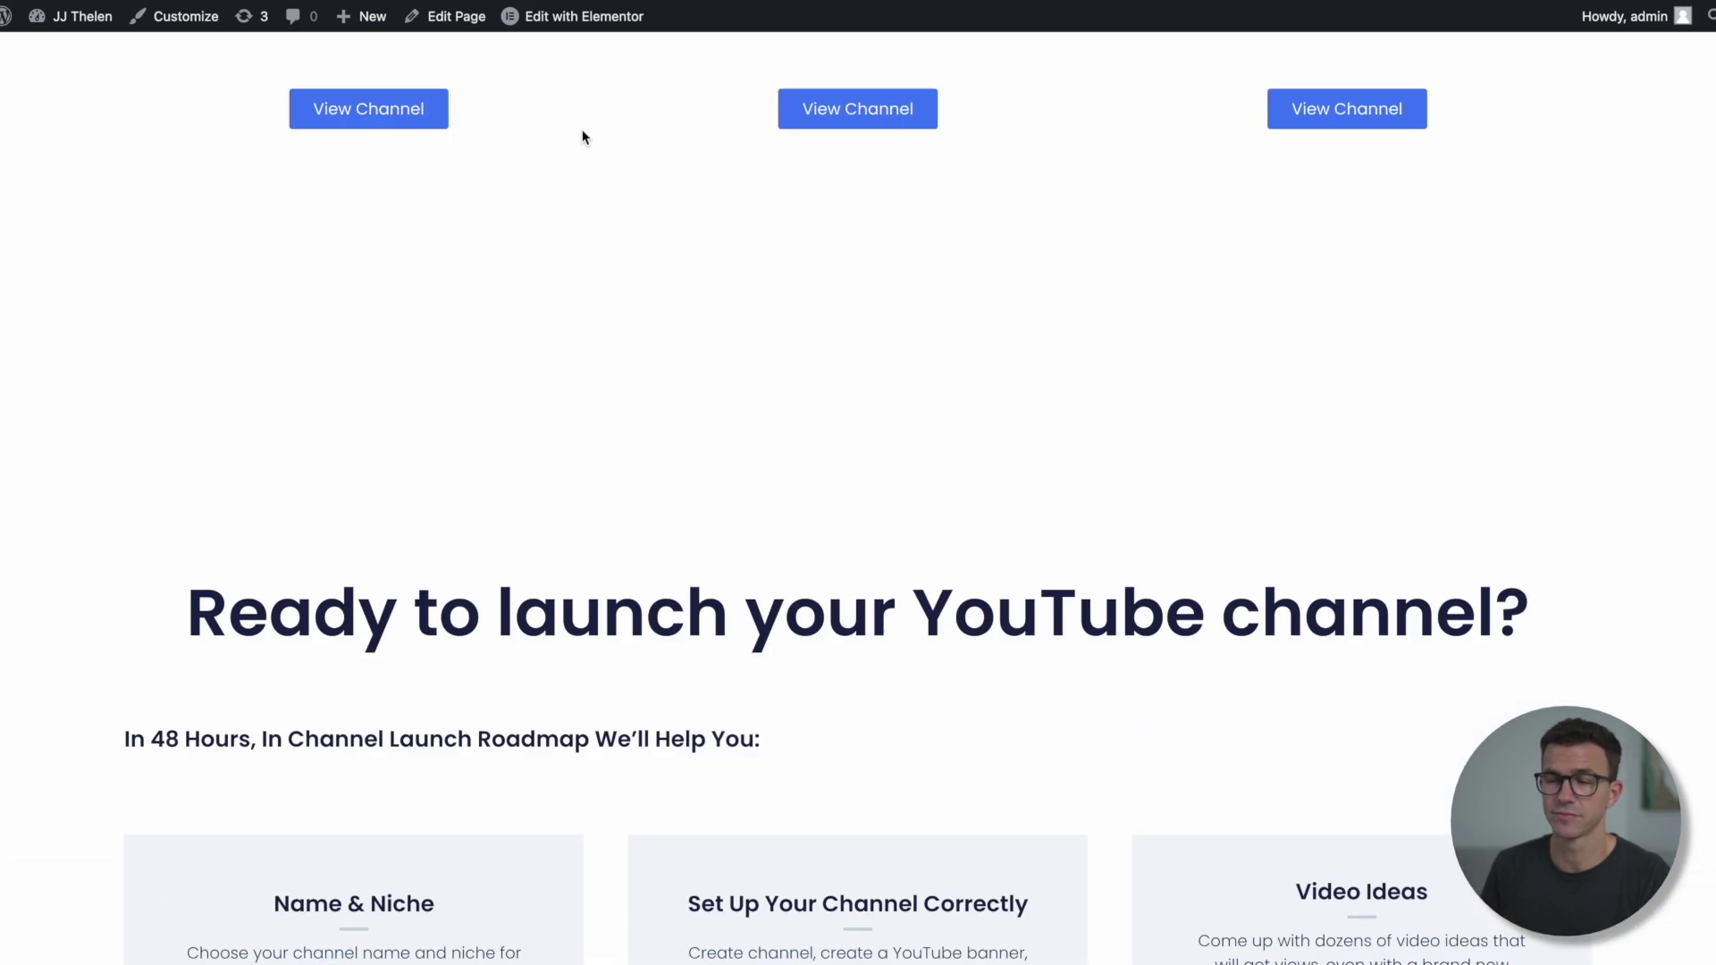
pyautogui.scroll(5, 582, 136)
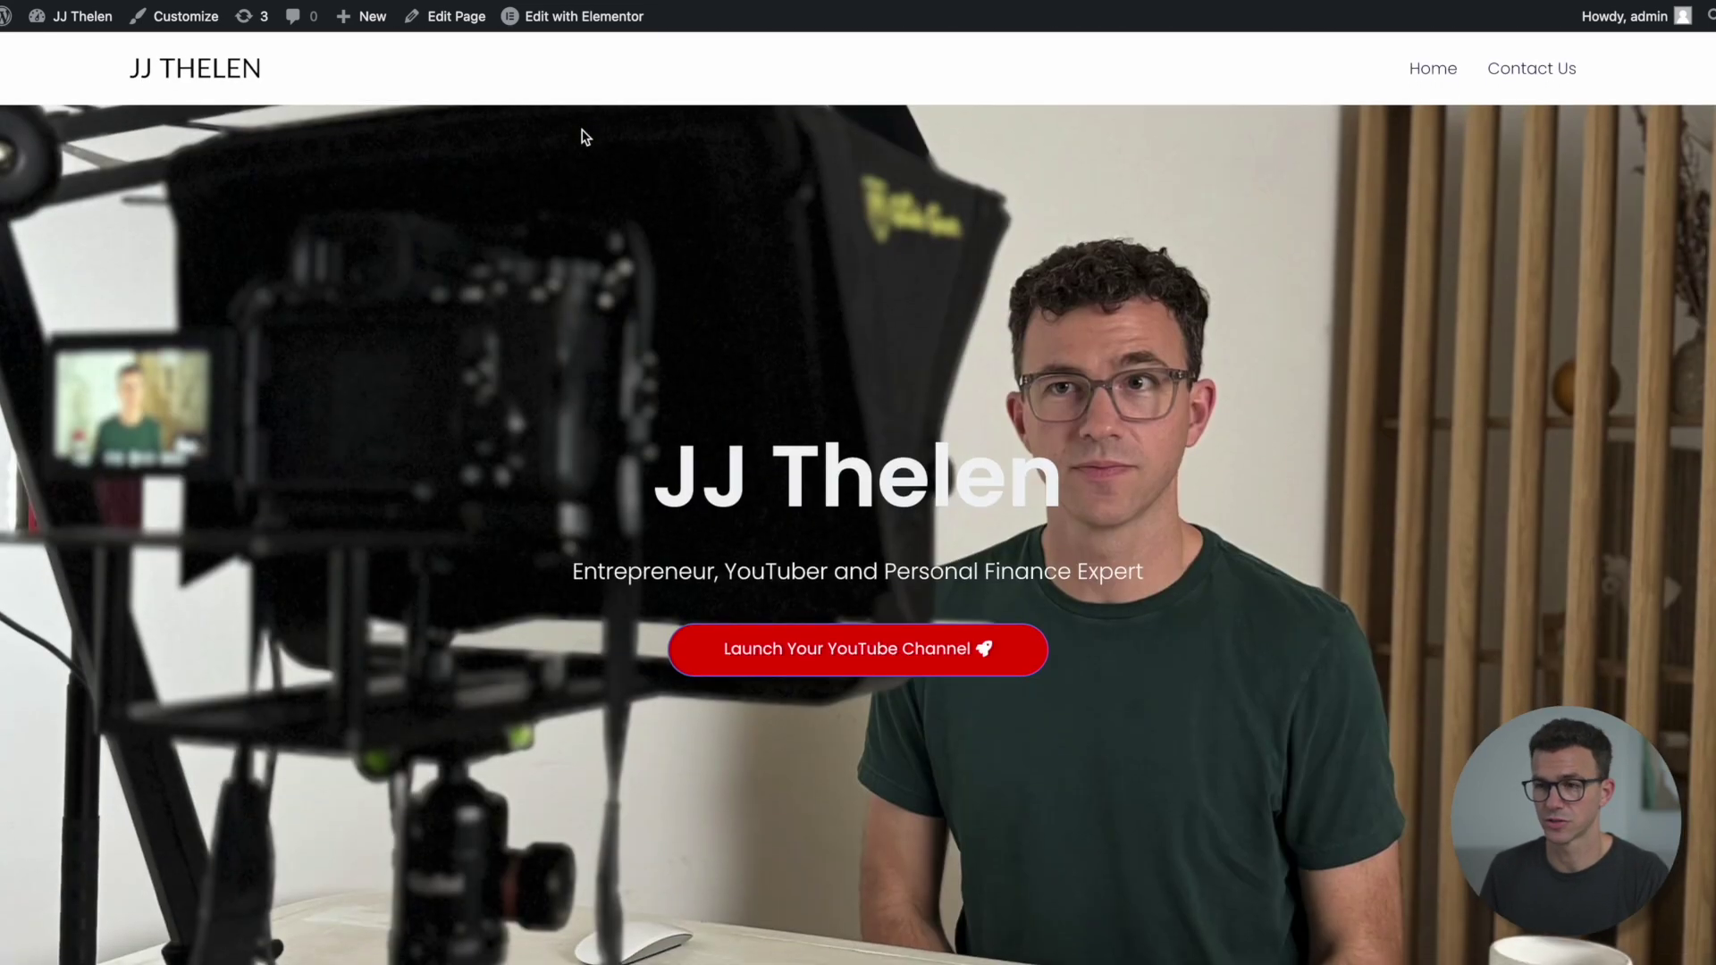